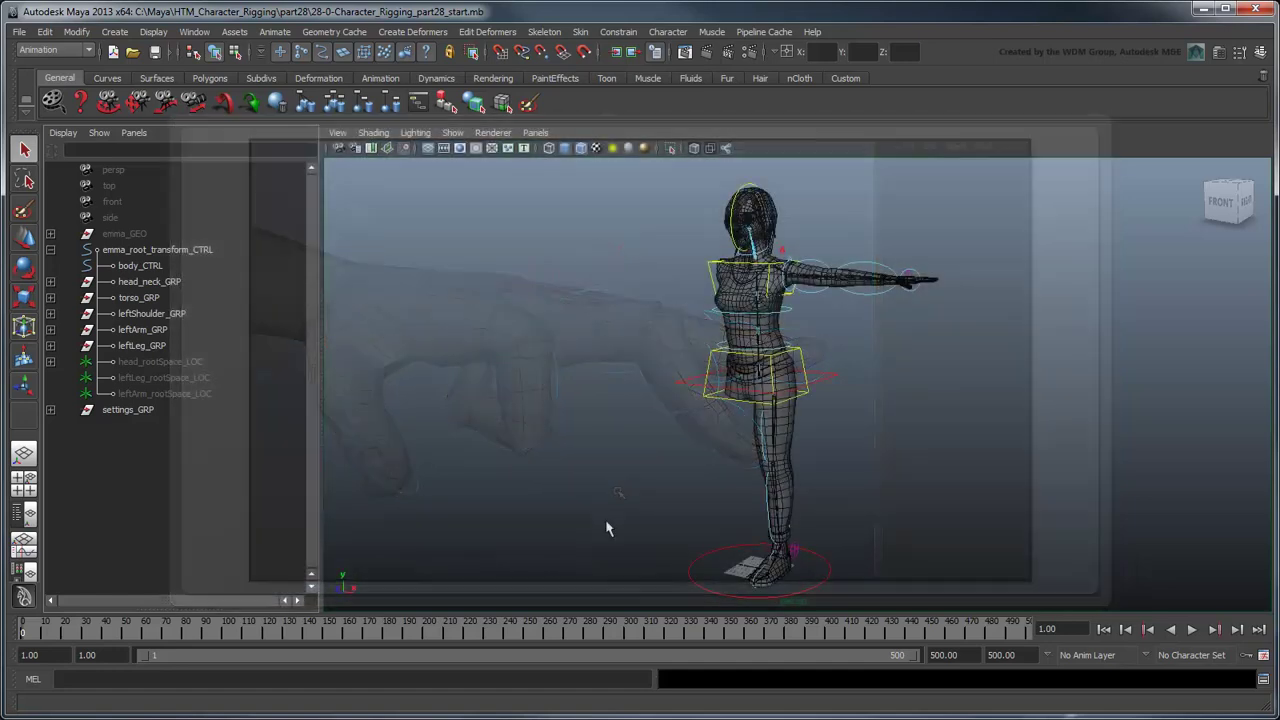
Unparent left_hand_GEO from leftHand_result_JNT in the left arm hierarchy, placing it at the top level of the scene.
click(51, 330)
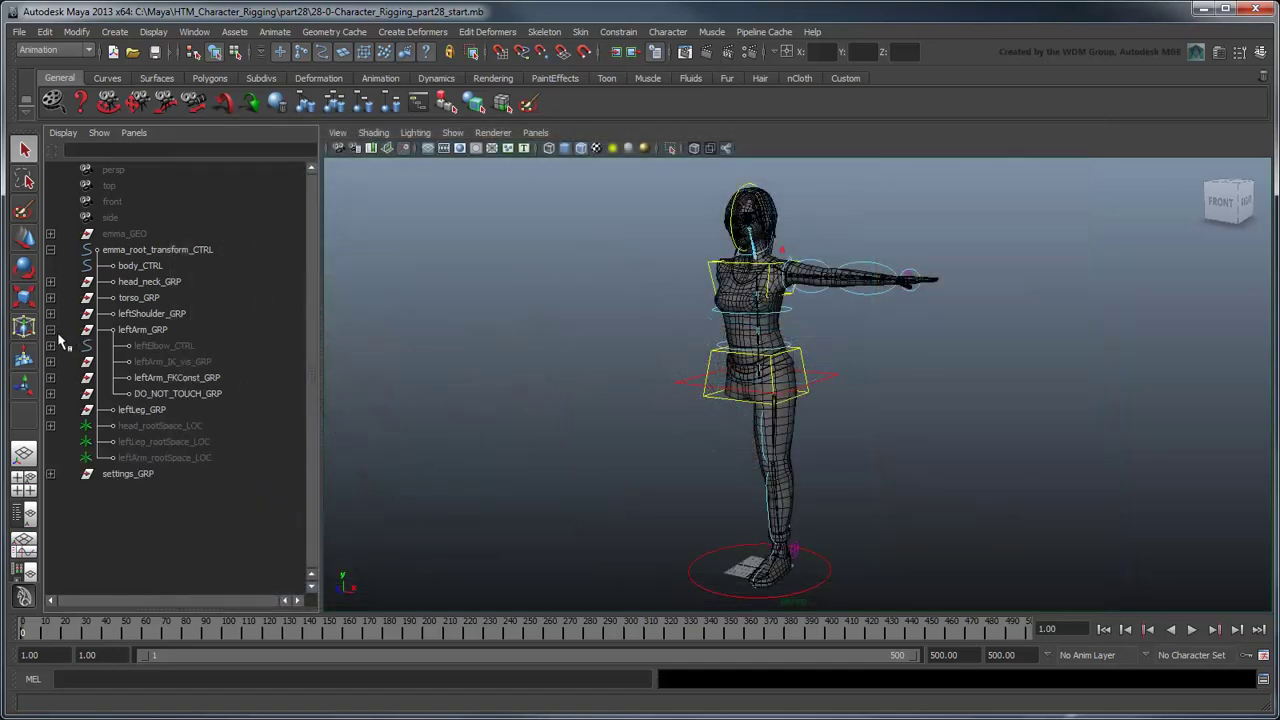
click(51, 393)
scroll(62, 400, down, 2)
click(51, 489)
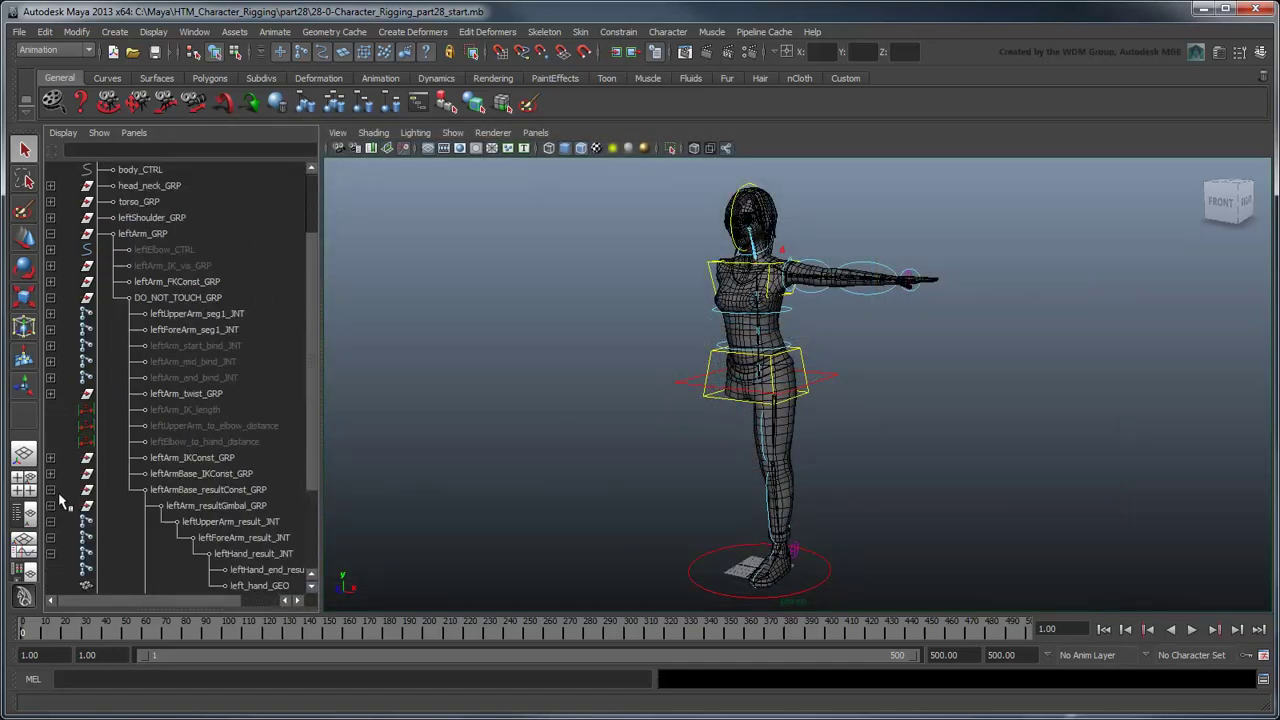
scroll(158, 486, down, 3)
click(262, 457)
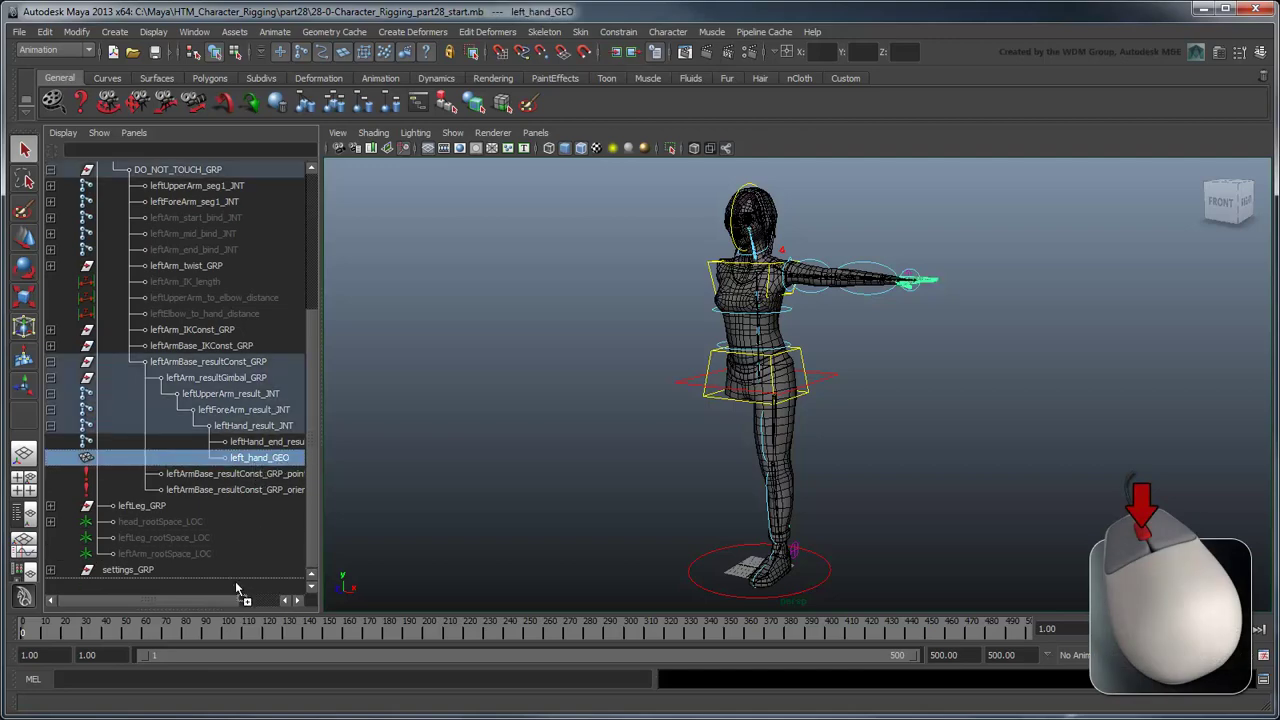
scroll(237, 588, up, 2)
scroll(188, 457, up, 3)
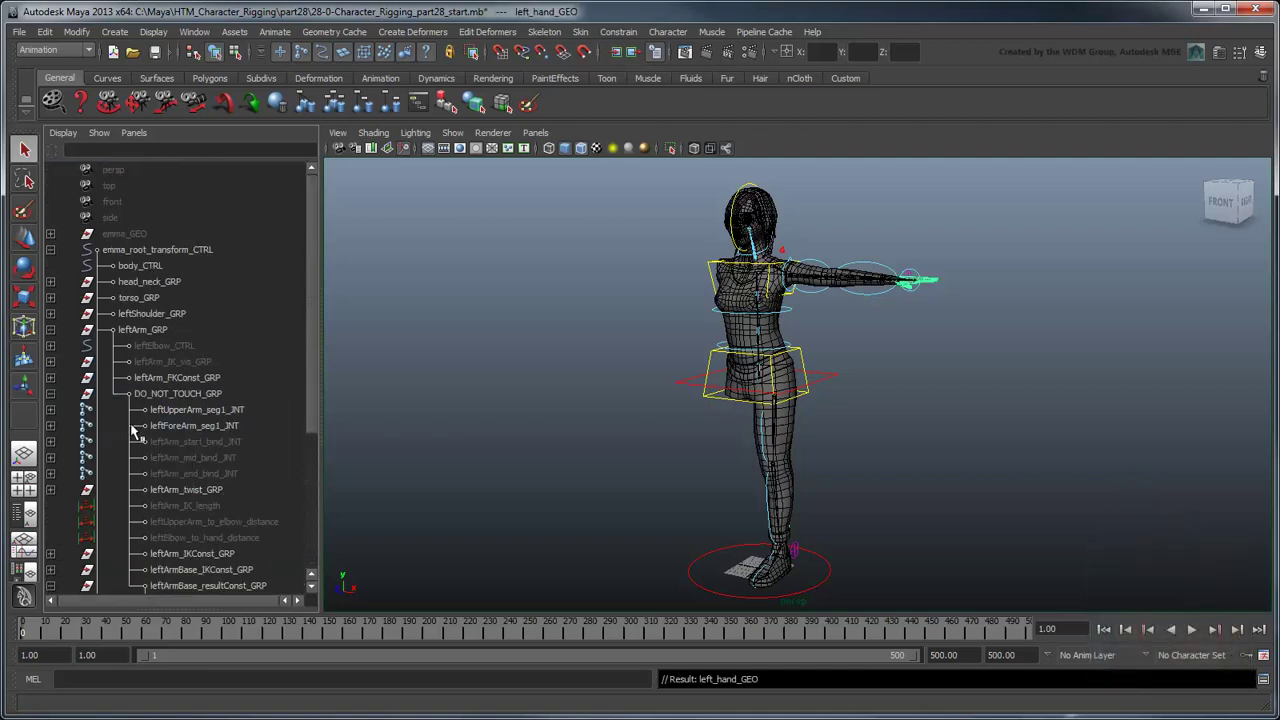
click(51, 330)
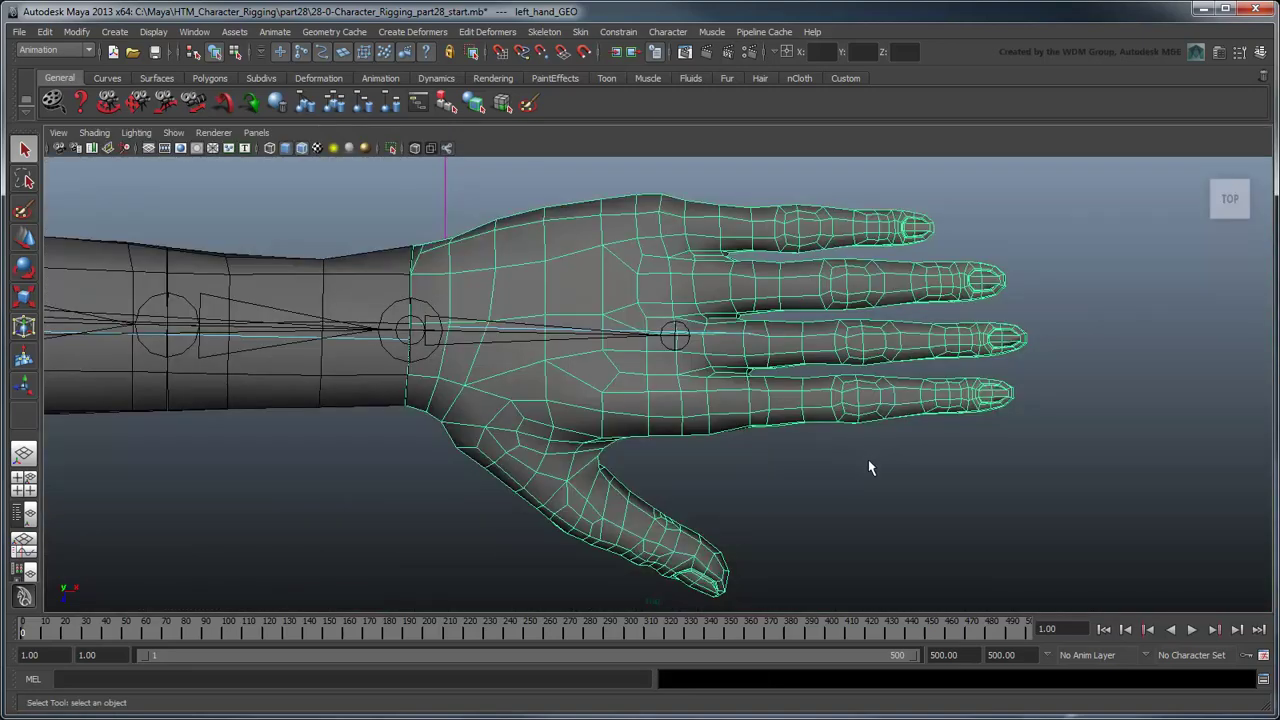
Draw a five-joint chain with the Joint Tool from the palm through the pointer finger's knuckles to its tip, and centre it in the finger.
click(544, 31)
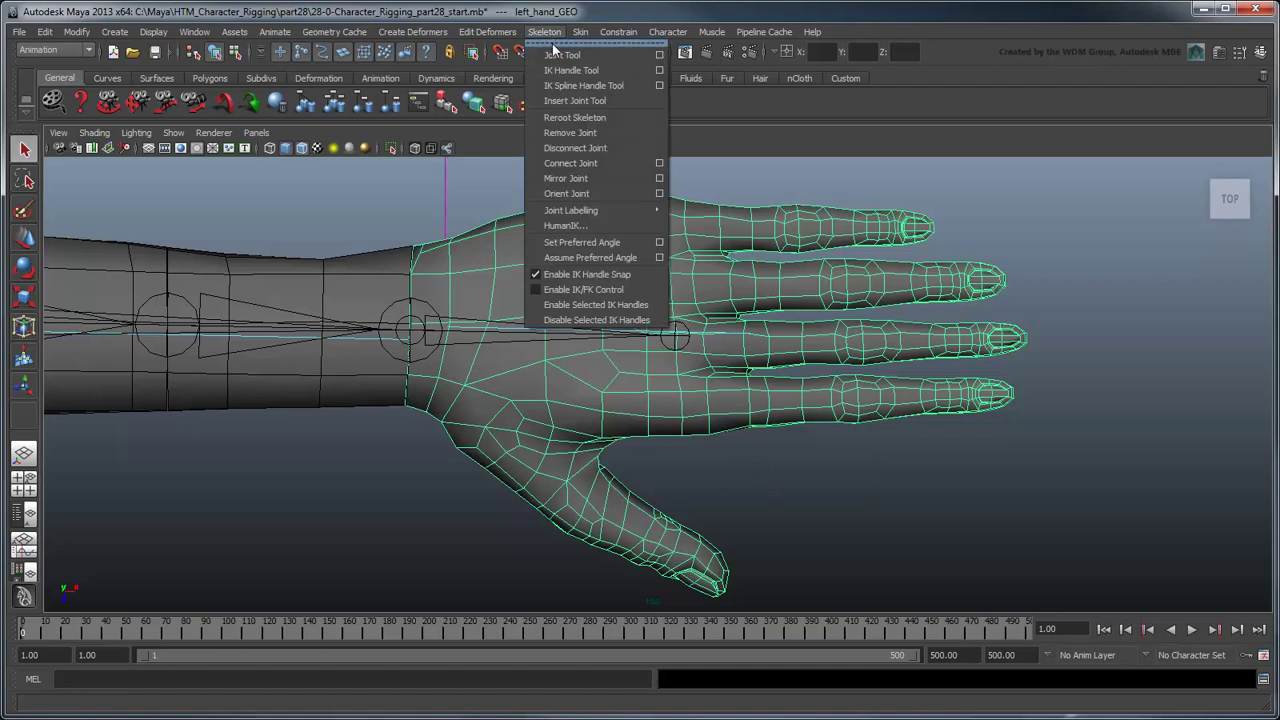
click(557, 48)
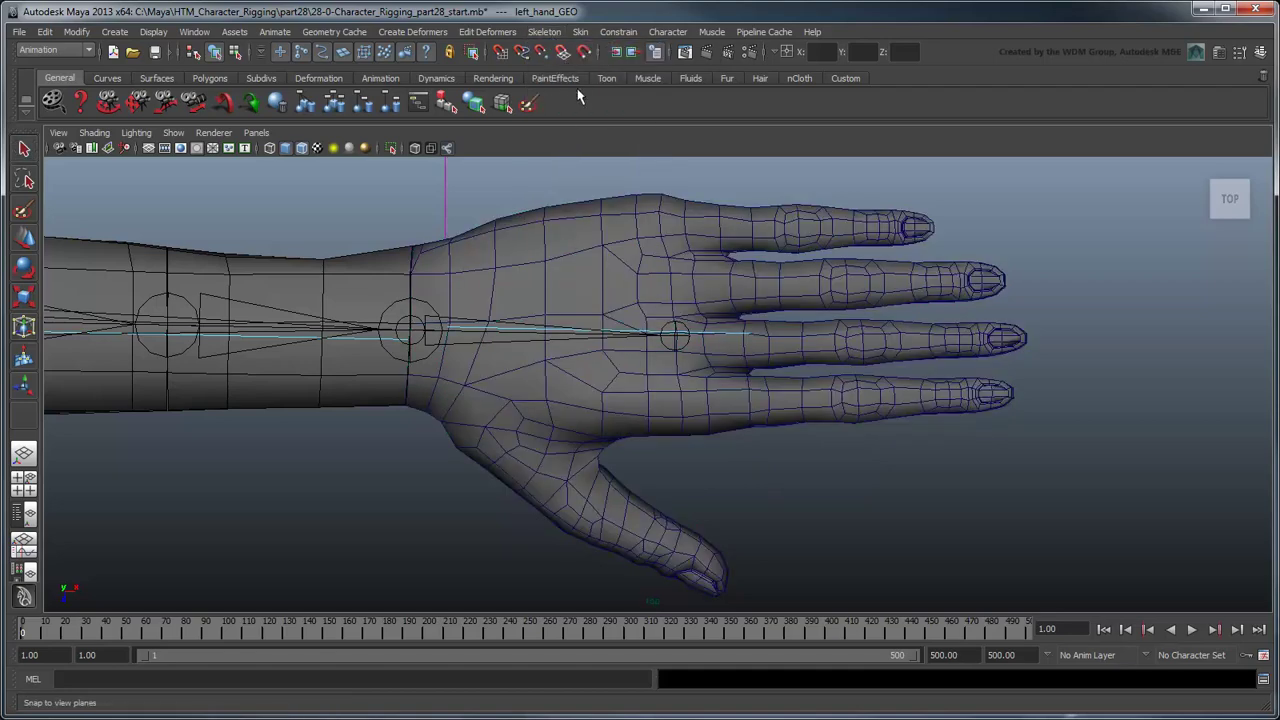
click(564, 396)
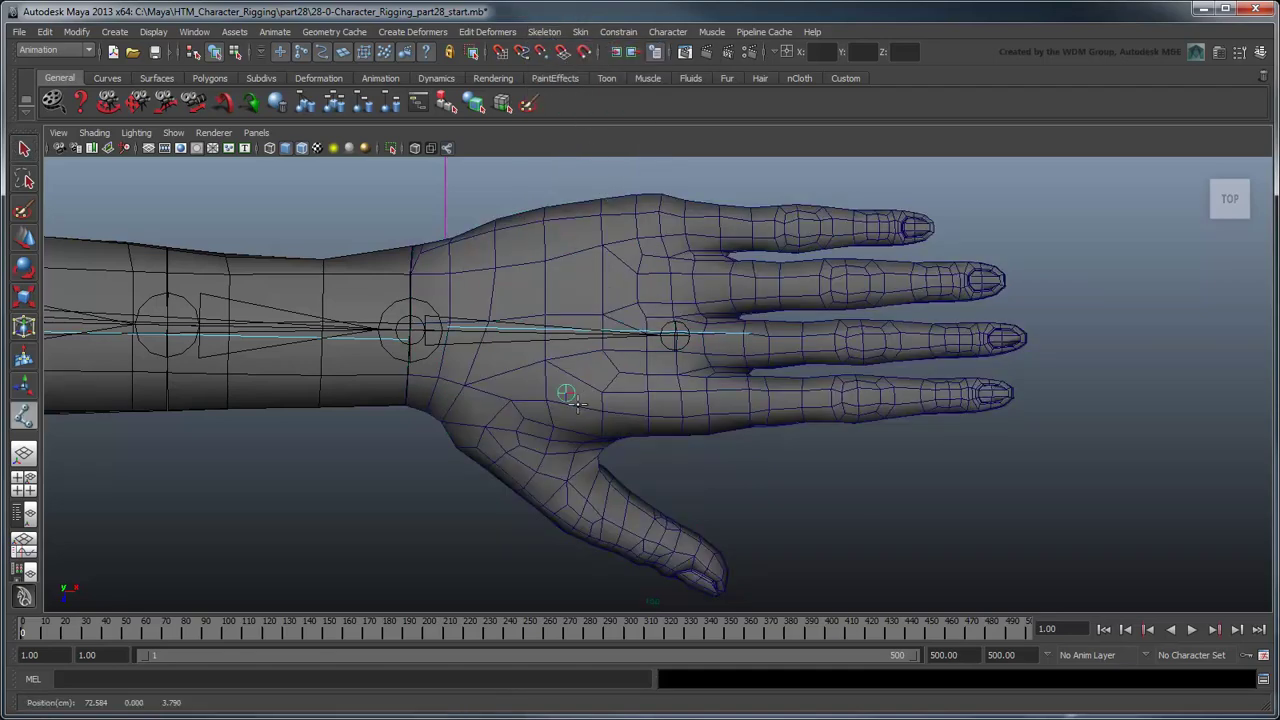
drag(575, 405, 573, 411)
drag(745, 402, 748, 401)
drag(857, 401, 857, 401)
drag(963, 409, 1031, 411)
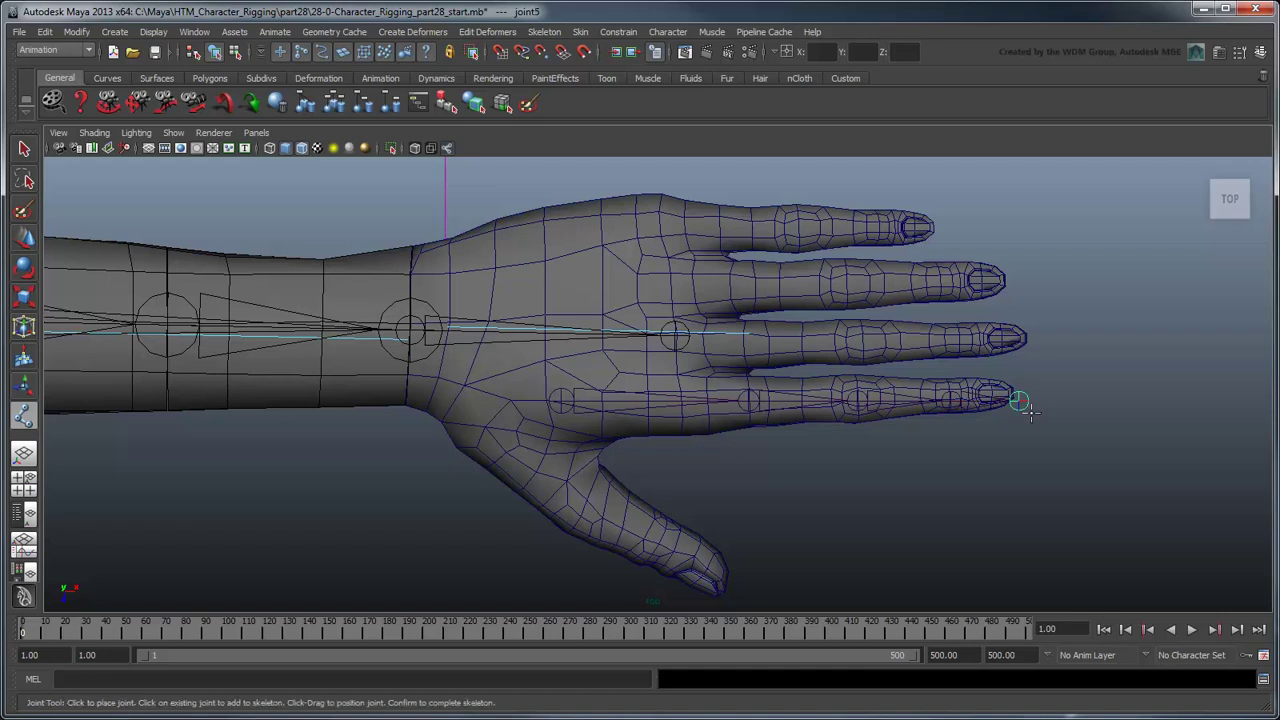
key(q)
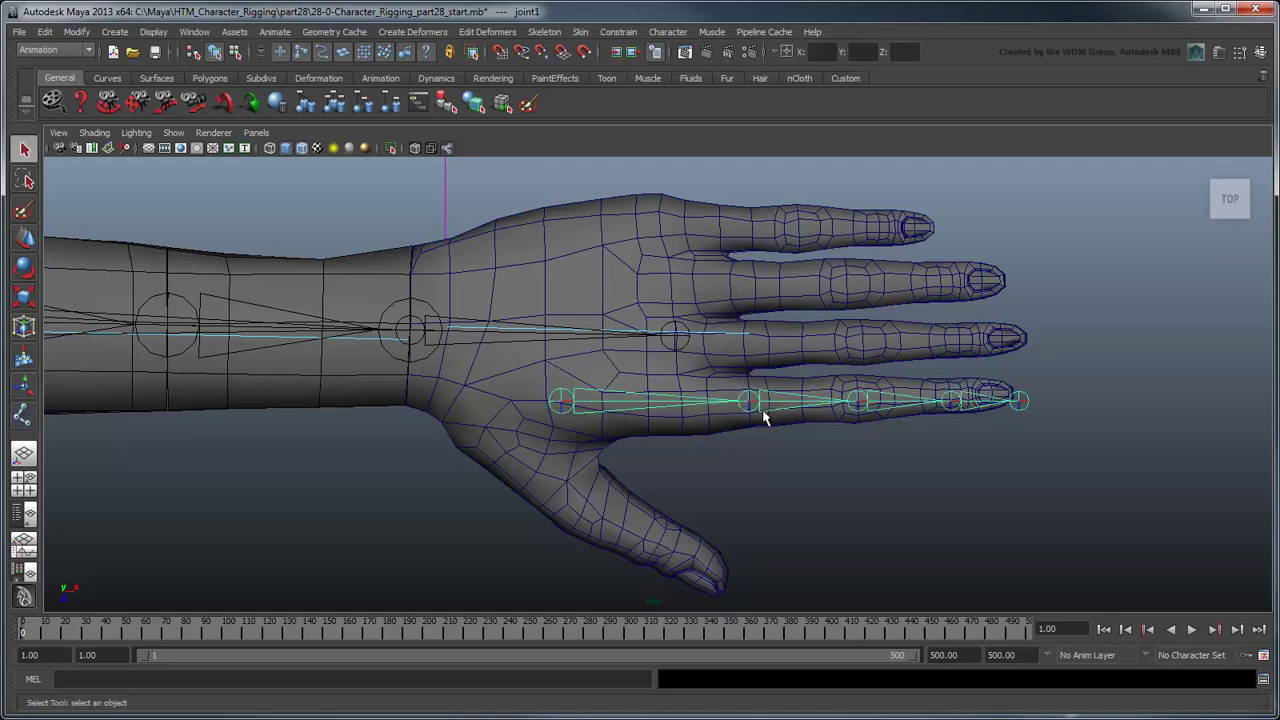
key(w)
middle_drag(573, 440, 573, 433)
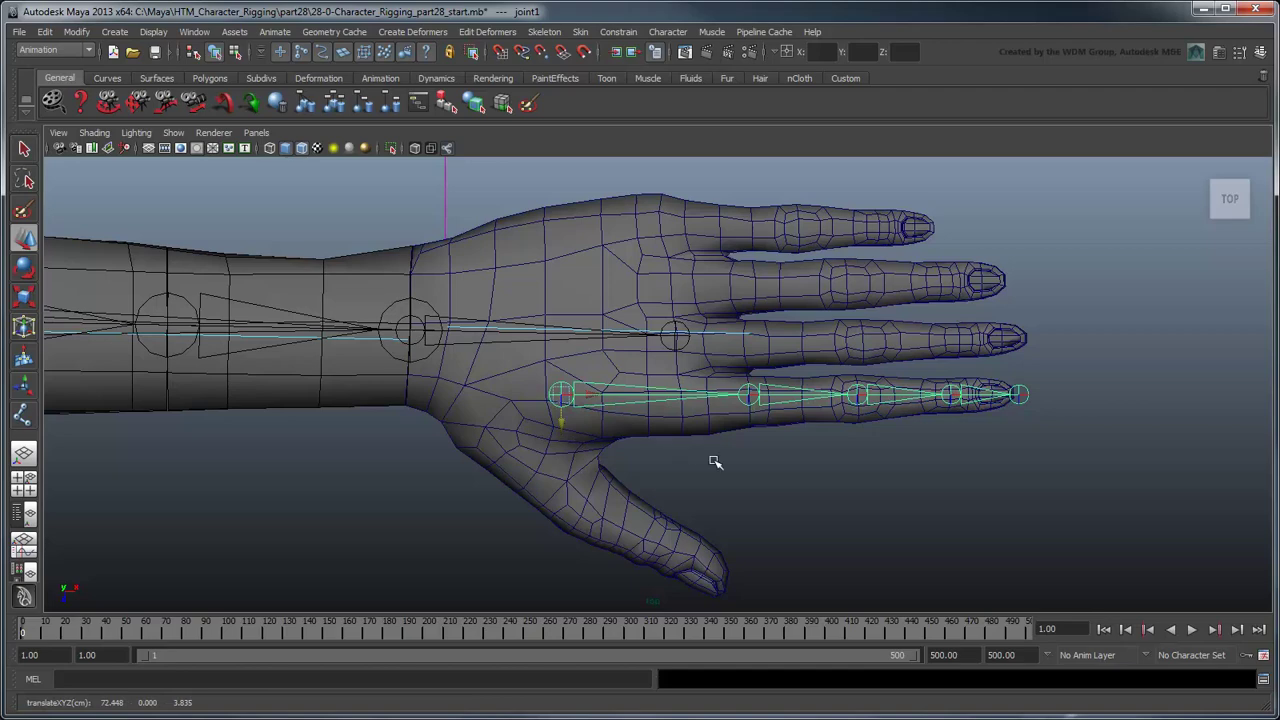
Show the new chain's hierarchy in a separate Outliner and rename its root joint leftPointerBase_result_JNT.
click(197, 32)
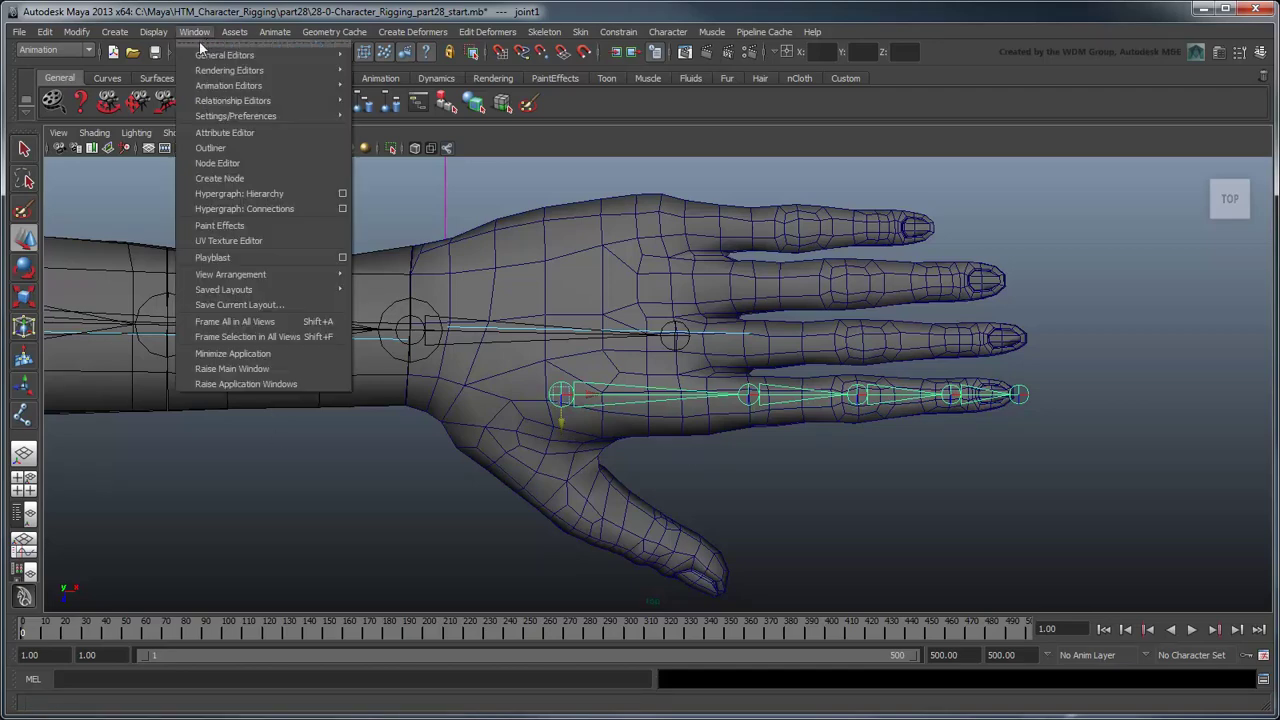
click(210, 148)
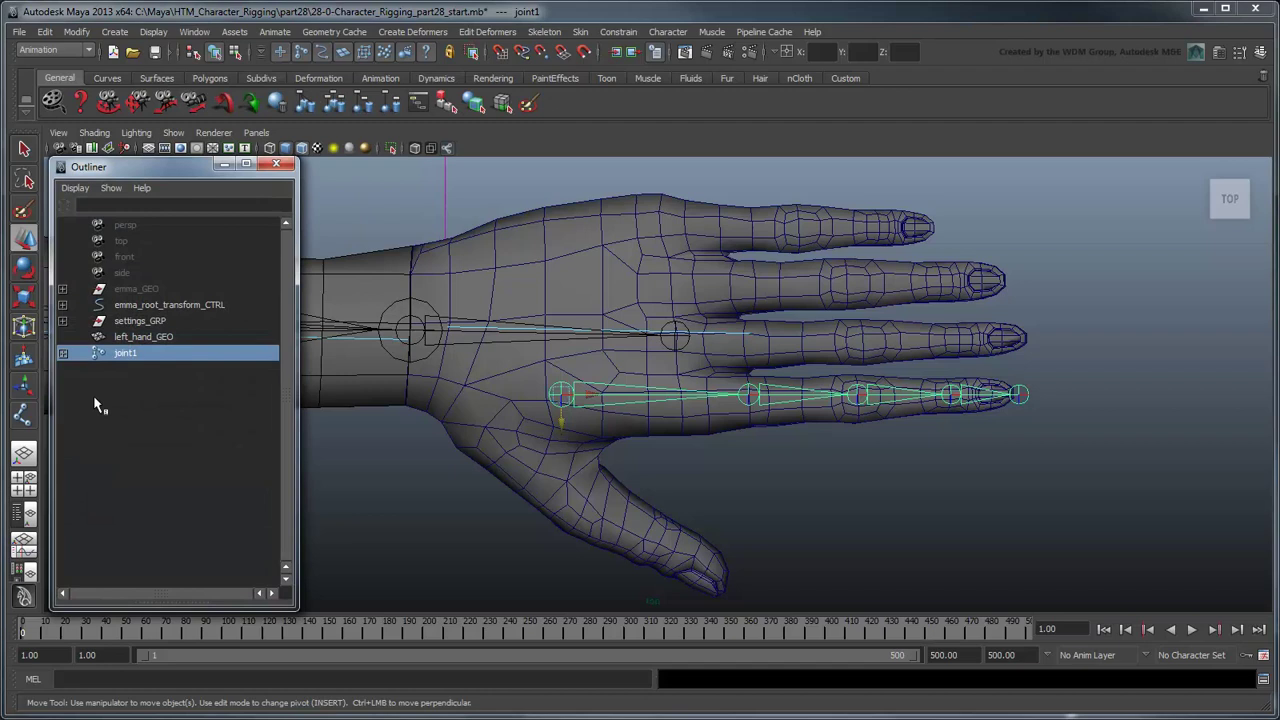
shift+click(62, 353)
double_click(124, 354)
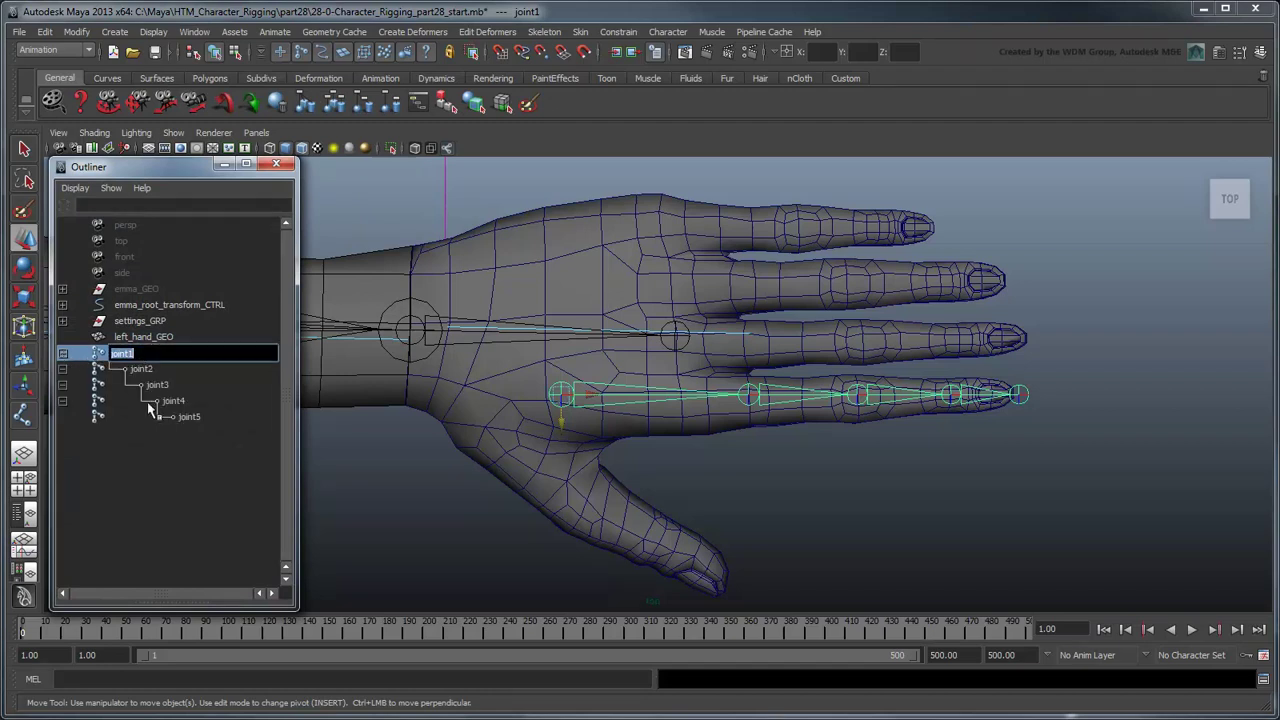
text(leftPointerBase_result_JNT)
key(Return)
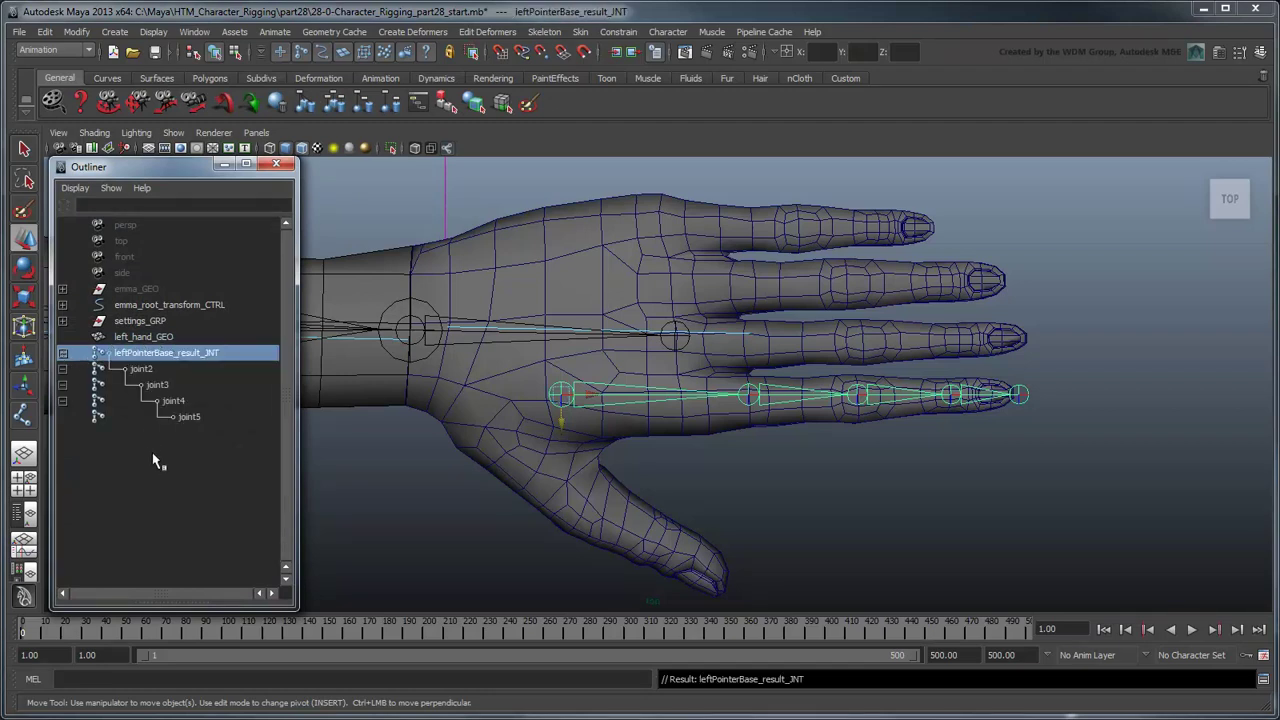
Rename the chain's second and third joints leftPointer1_result_JNT and leftPointer2_result_JNT.
double_click(141, 369)
text(leftPointer1)
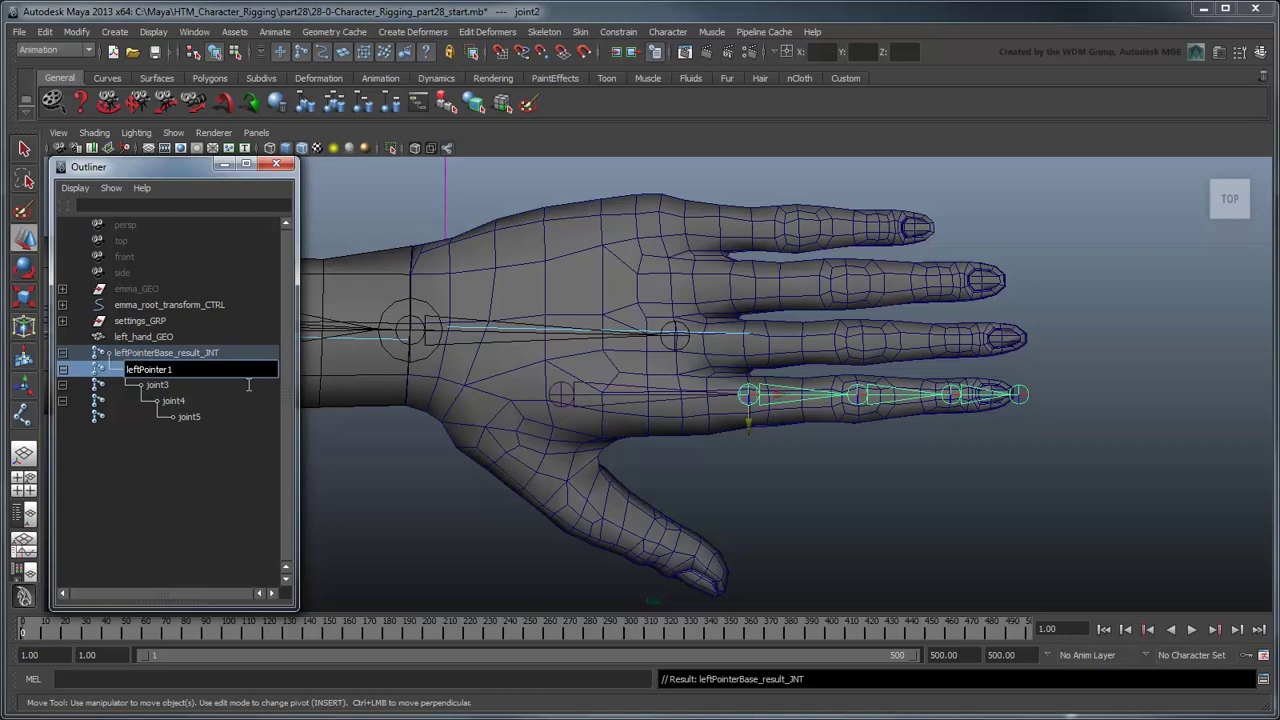
text(_result_JNT)
key(Return)
double_click(245, 383)
text(left)
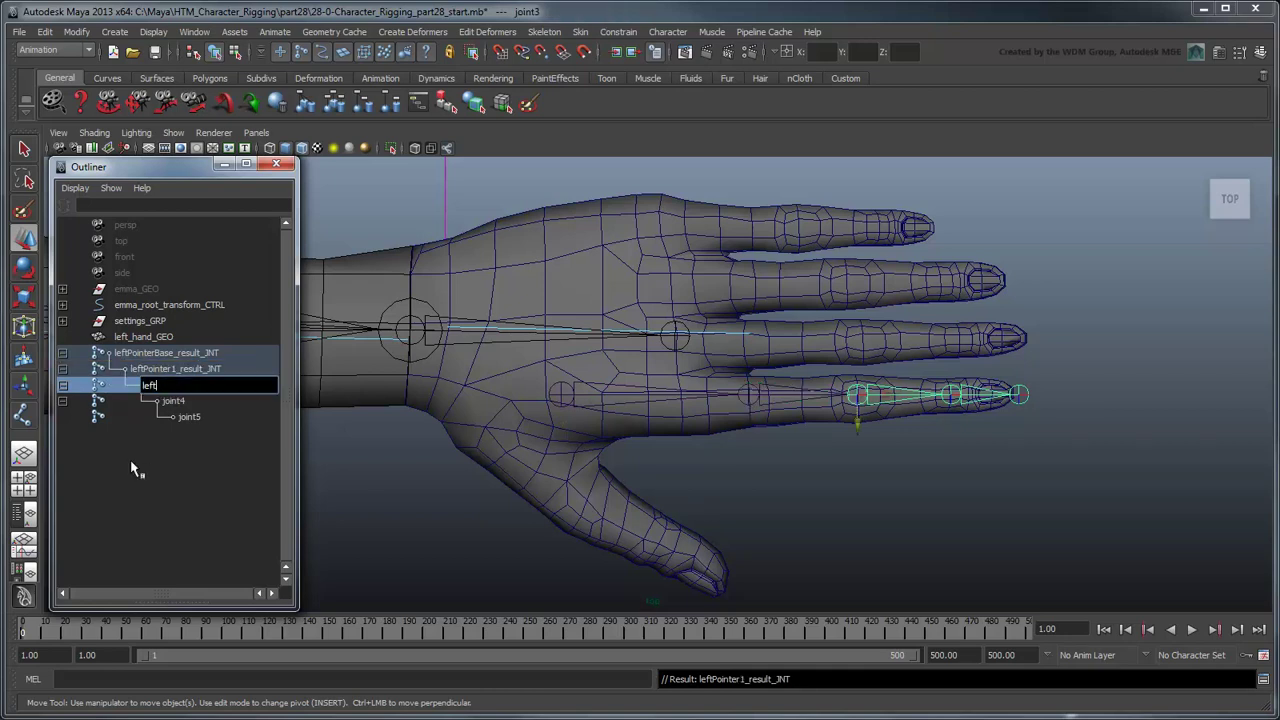
text(Pointer2_result_JNT)
key(Return)
Rename the chain's last two joints leftPointer3_result_JNT and leftPointer4_result_JNT.
double_click(173, 401)
text(leftPoint)
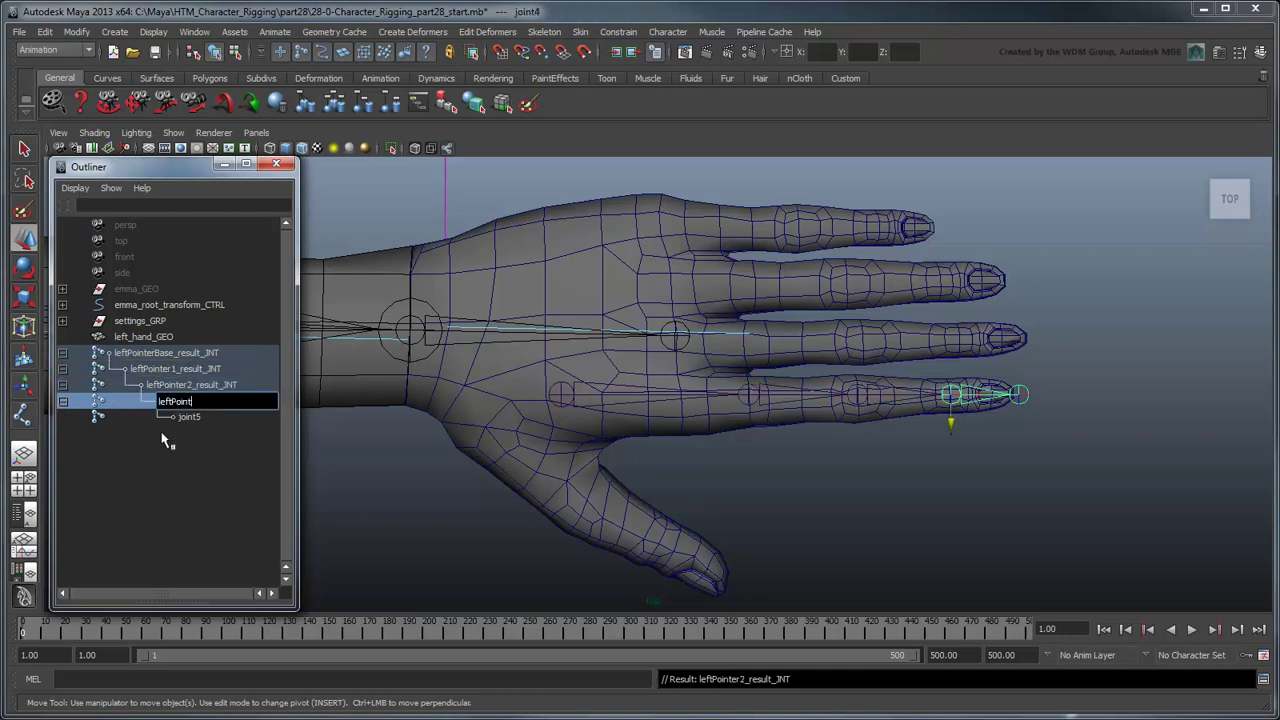
text(er3_result_JNT)
key(Return)
double_click(187, 417)
text(left)
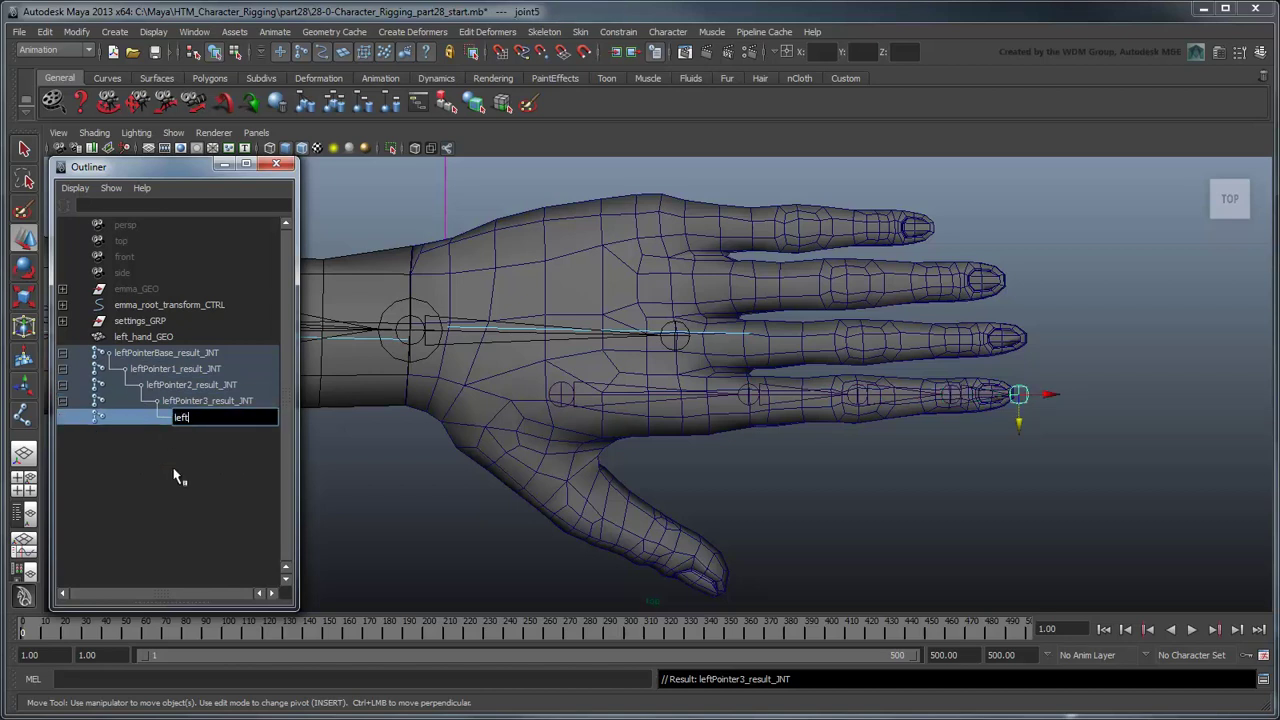
text(Pointer4_result_JNT)
key(Return)
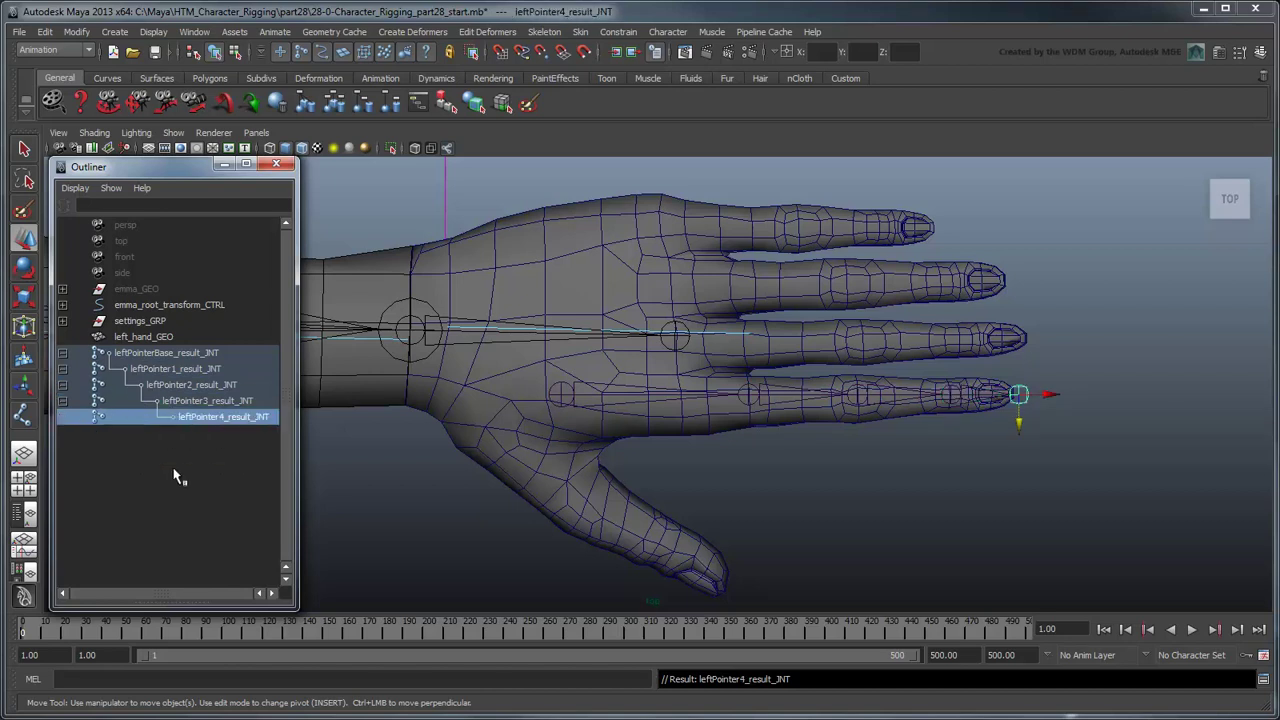
Duplicate the pointer finger chain, move the copy onto the middle finger and align its second knuckle joint with the mesh.
click(180, 356)
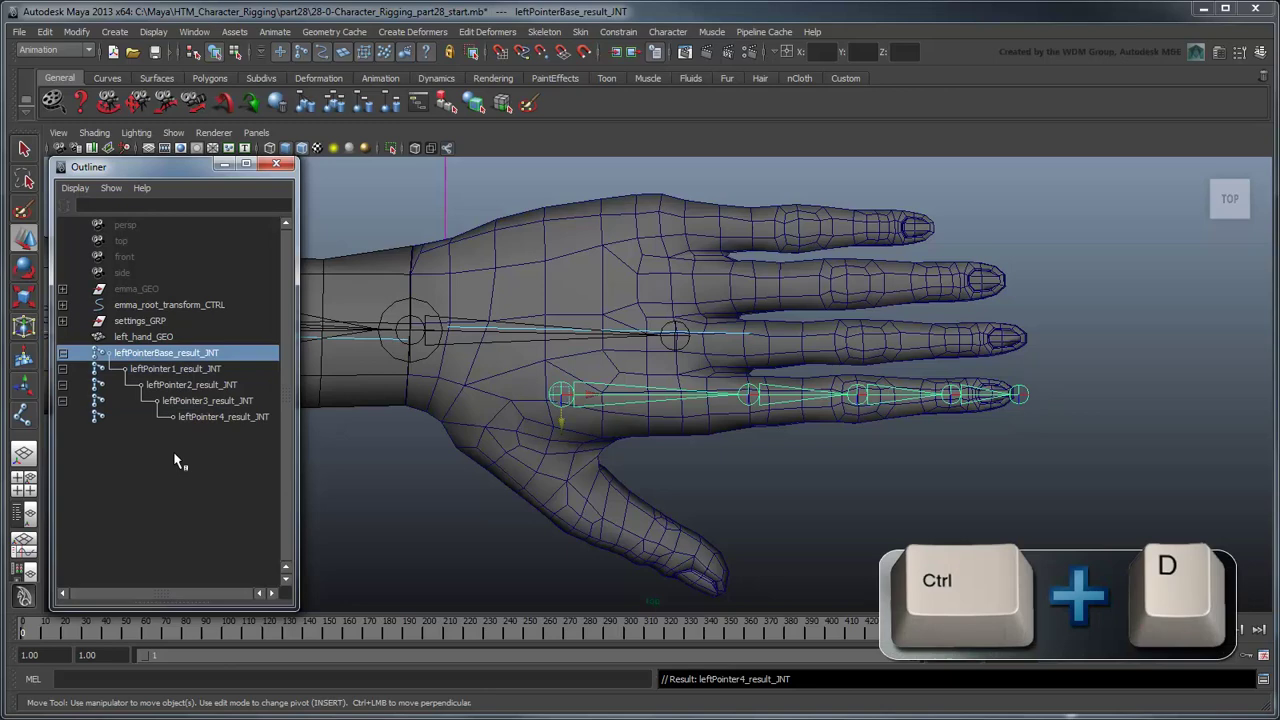
key(ctrl+d)
drag(570, 434, 566, 377)
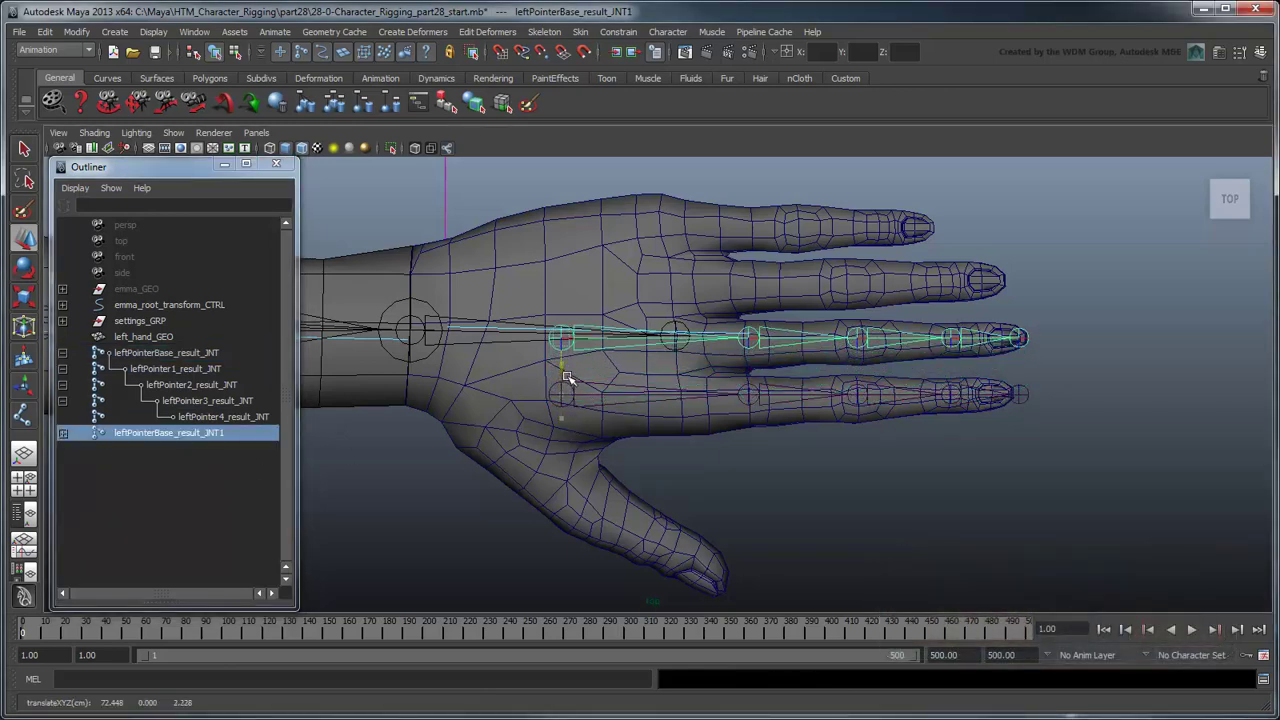
click(866, 342)
drag(899, 346, 908, 347)
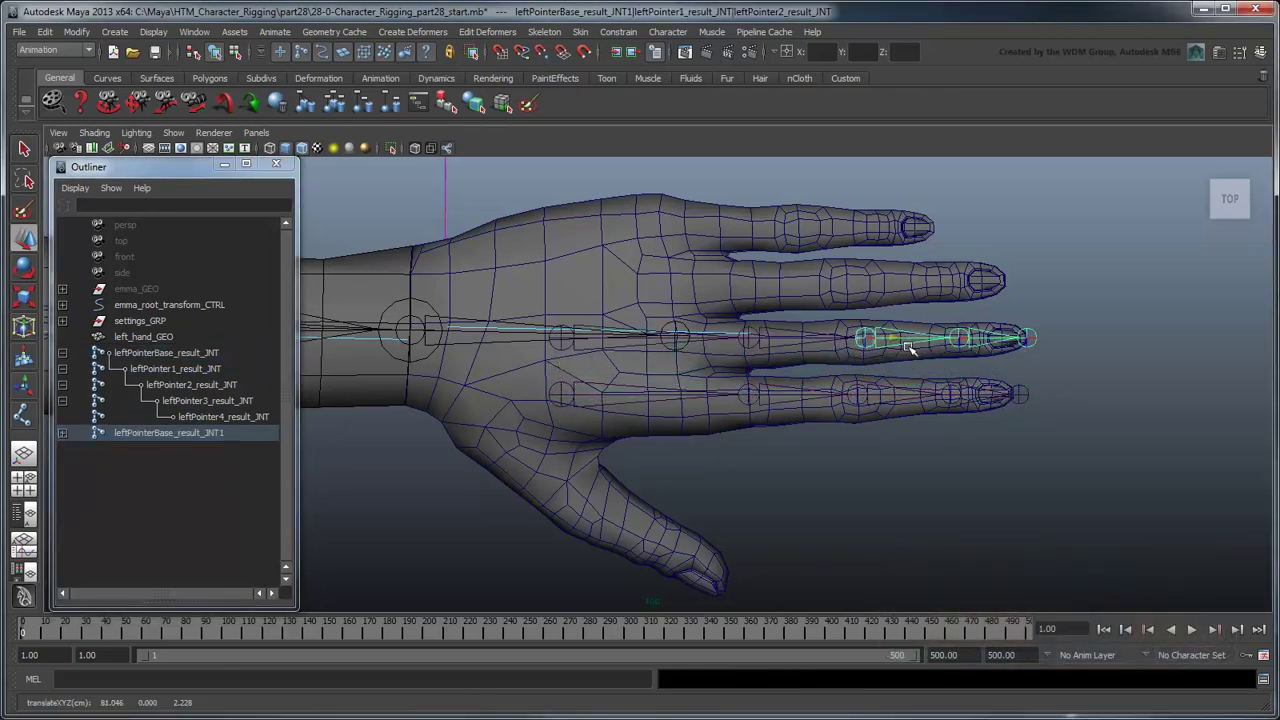
Replace "Pointer" with "Middle" in the names of the selected duplicate joints, and rename the root leftMiddleBase_result_JNT.
shift+click(62, 433)
click(145, 434)
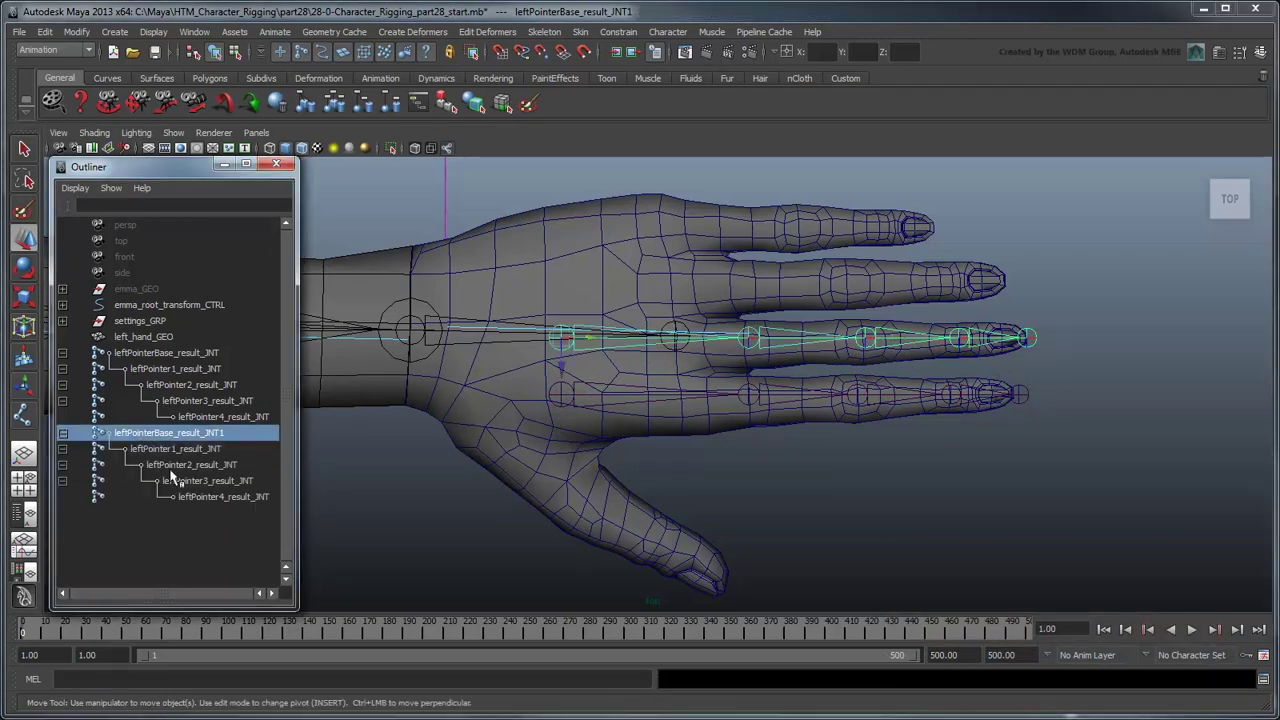
shift+click(195, 498)
click(76, 31)
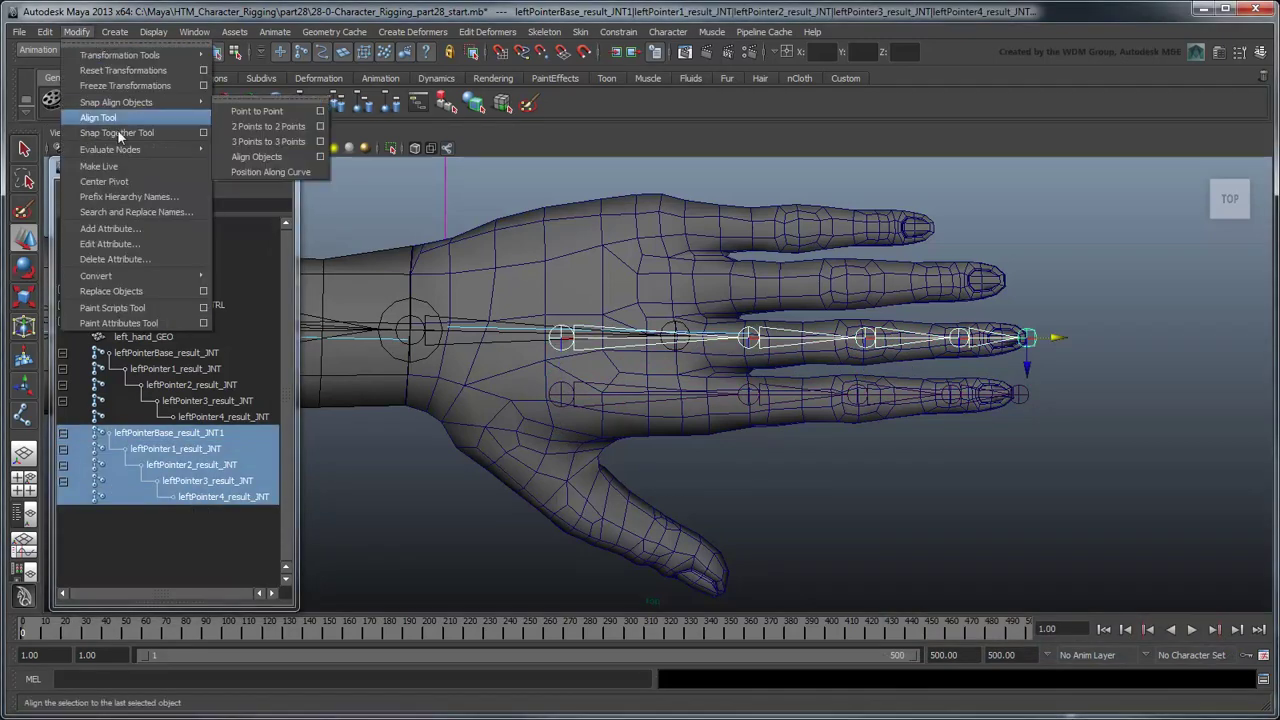
click(153, 213)
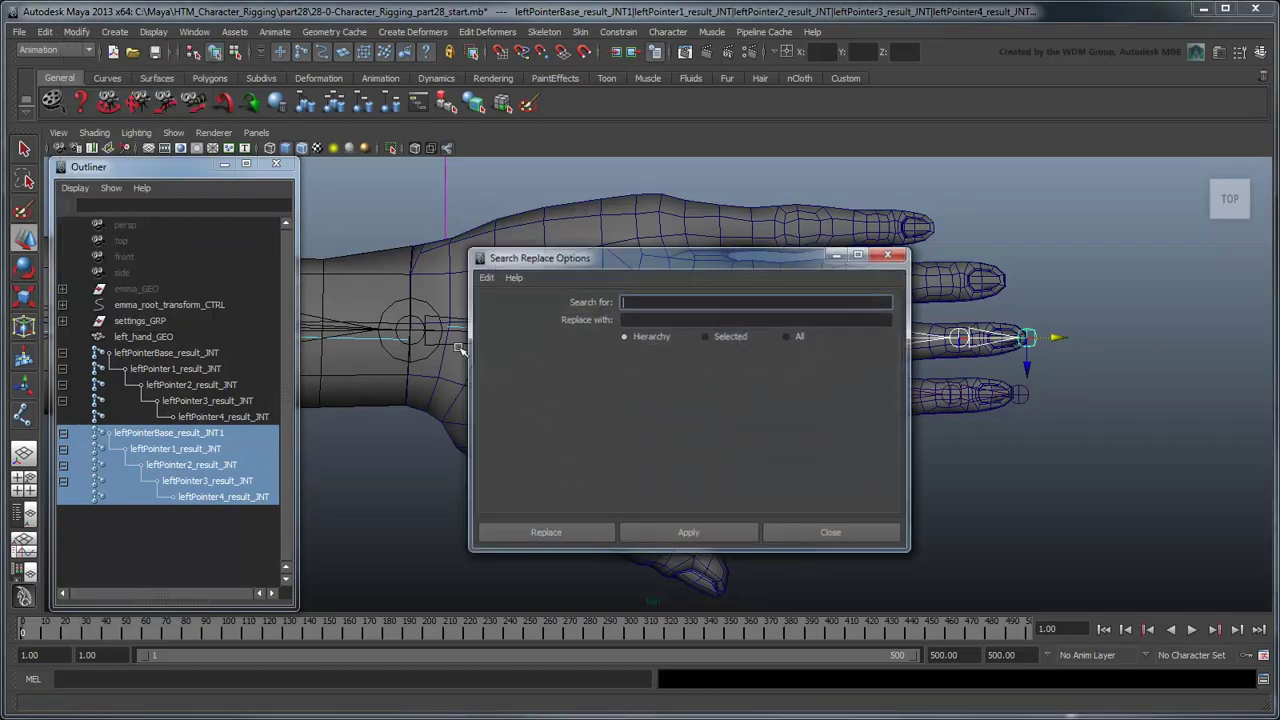
text(Pointer)
key(Tab)
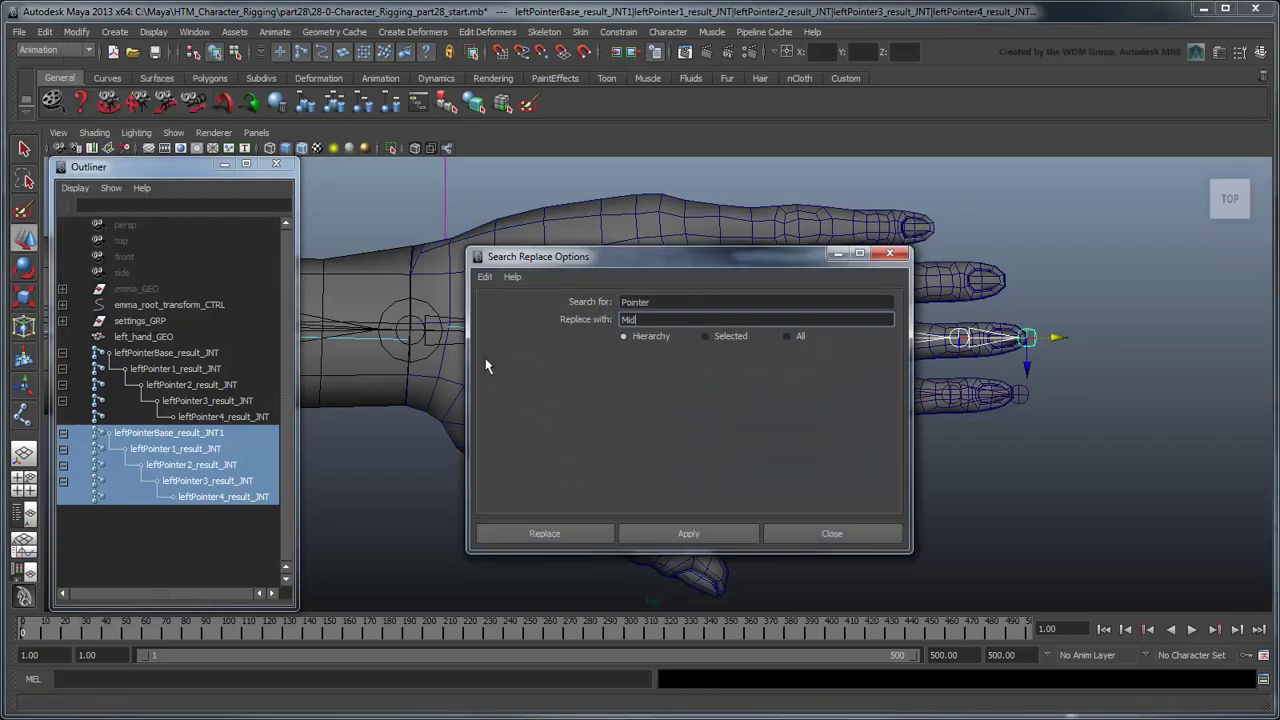
click(705, 336)
click(610, 538)
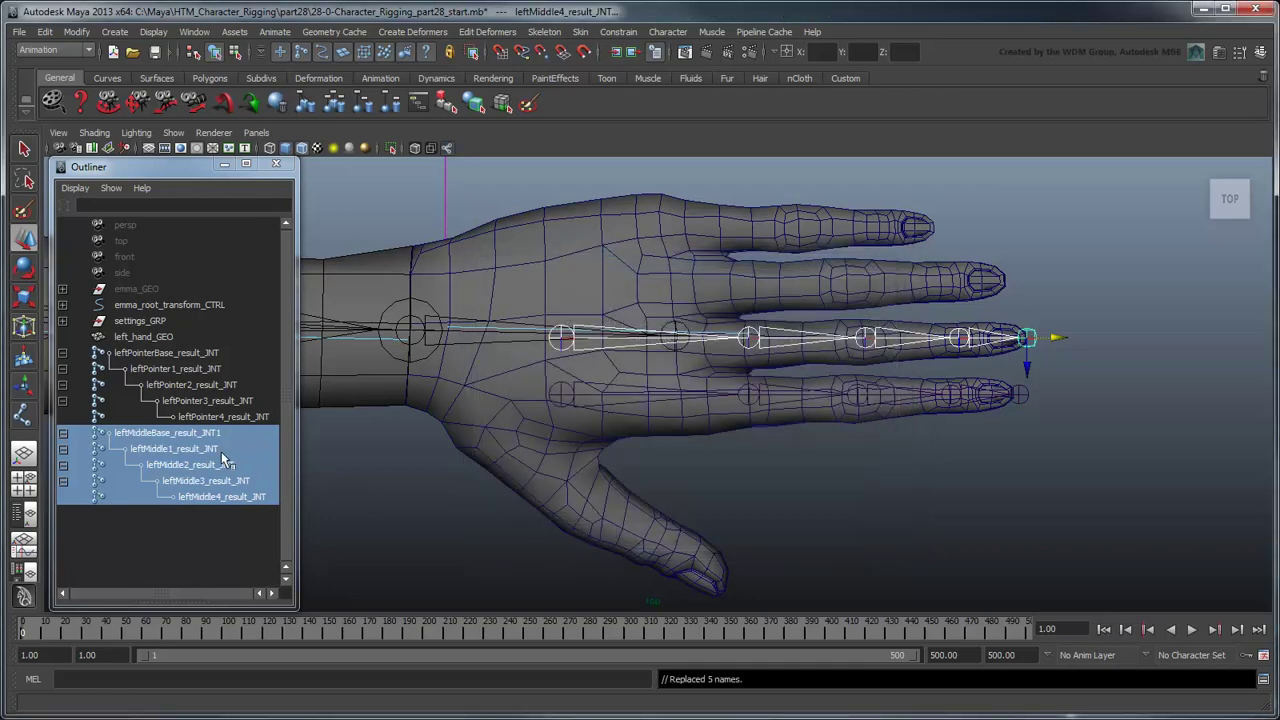
double_click(230, 435)
key(Return)
Duplicate the middle finger chain, move the copy onto the ring finger and fit its joints to the knuckles.
key(ctrl+d)
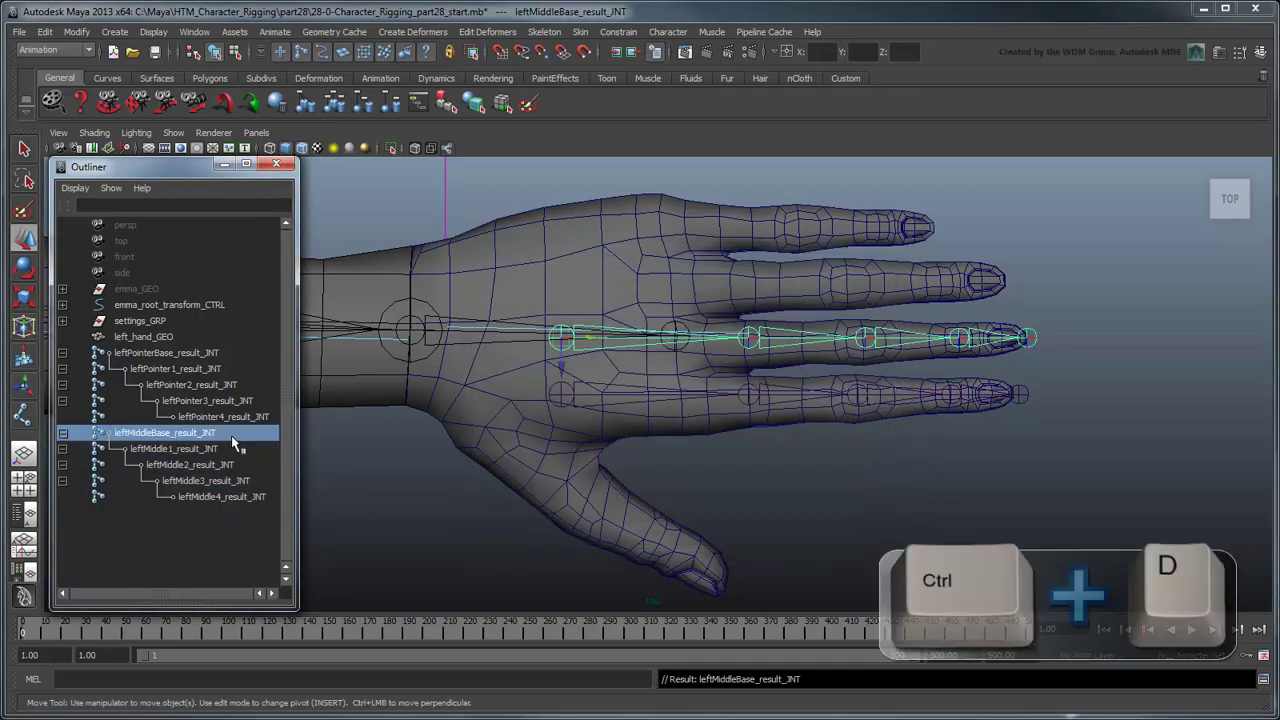
drag(561, 377, 568, 320)
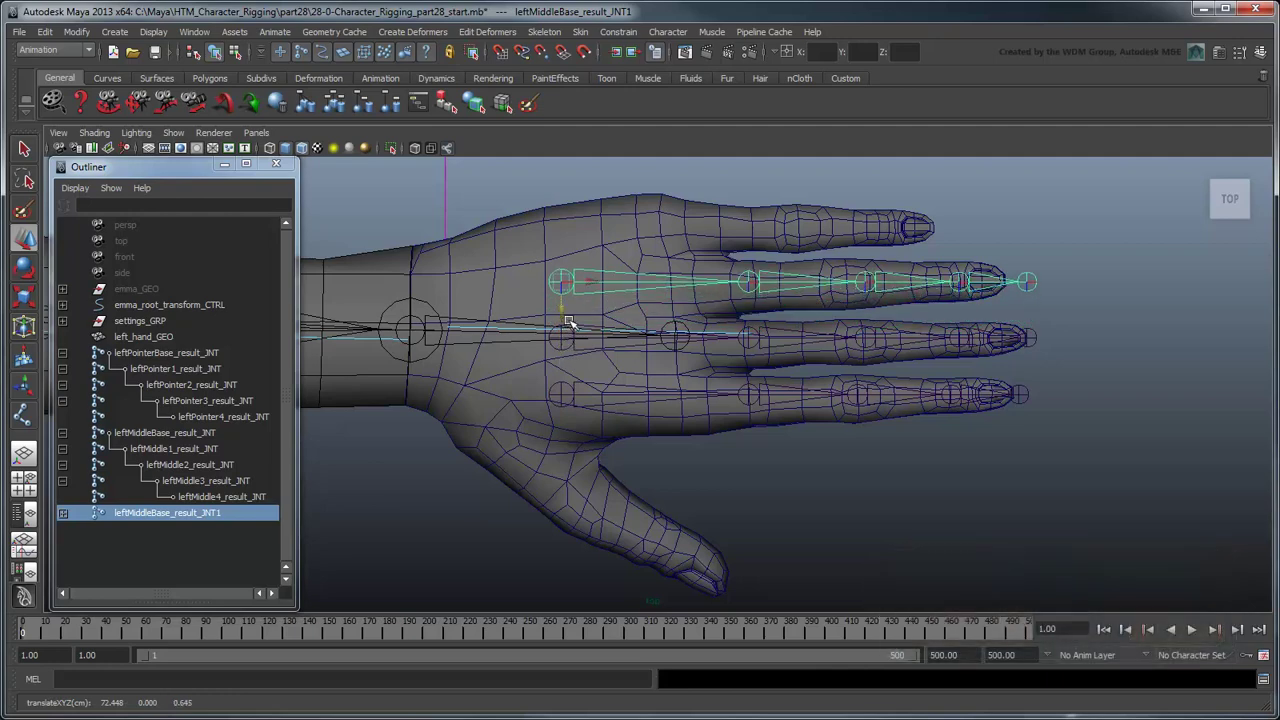
click(753, 286)
drag(783, 289, 766, 295)
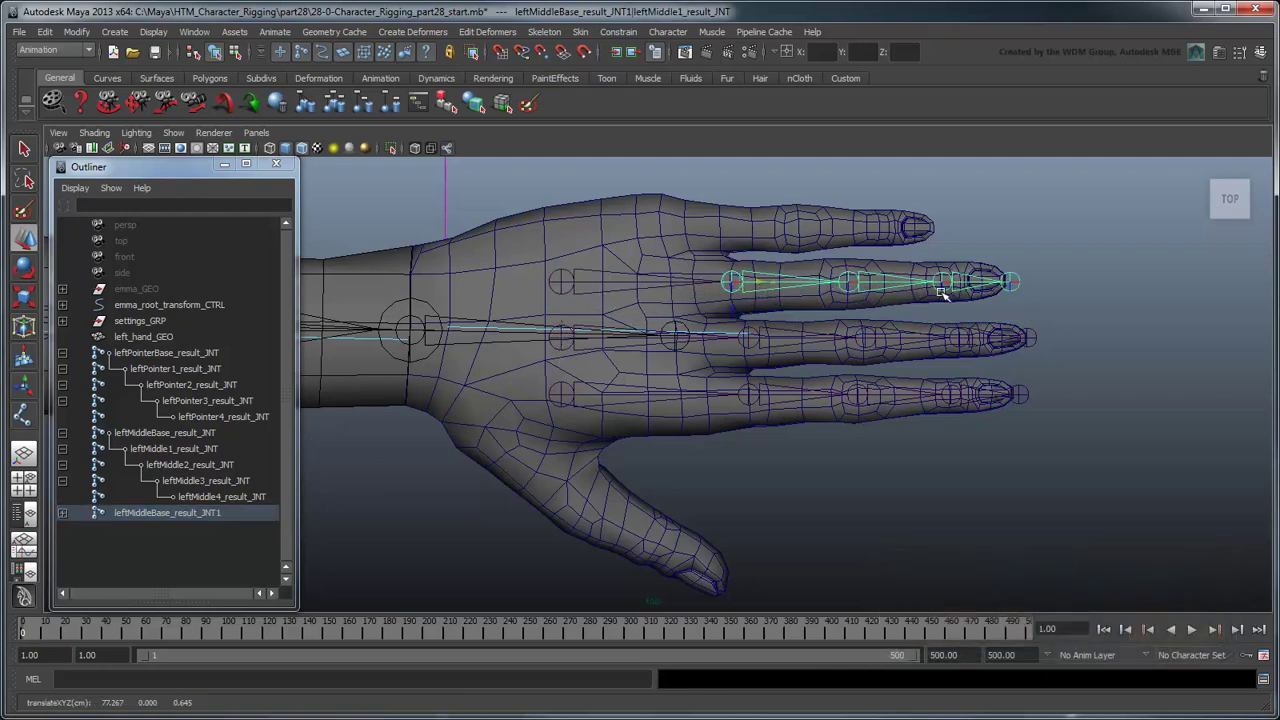
click(942, 284)
Replace "Middle" with "Ring" in the names of the selected ring finger joints.
shift+click(62, 512)
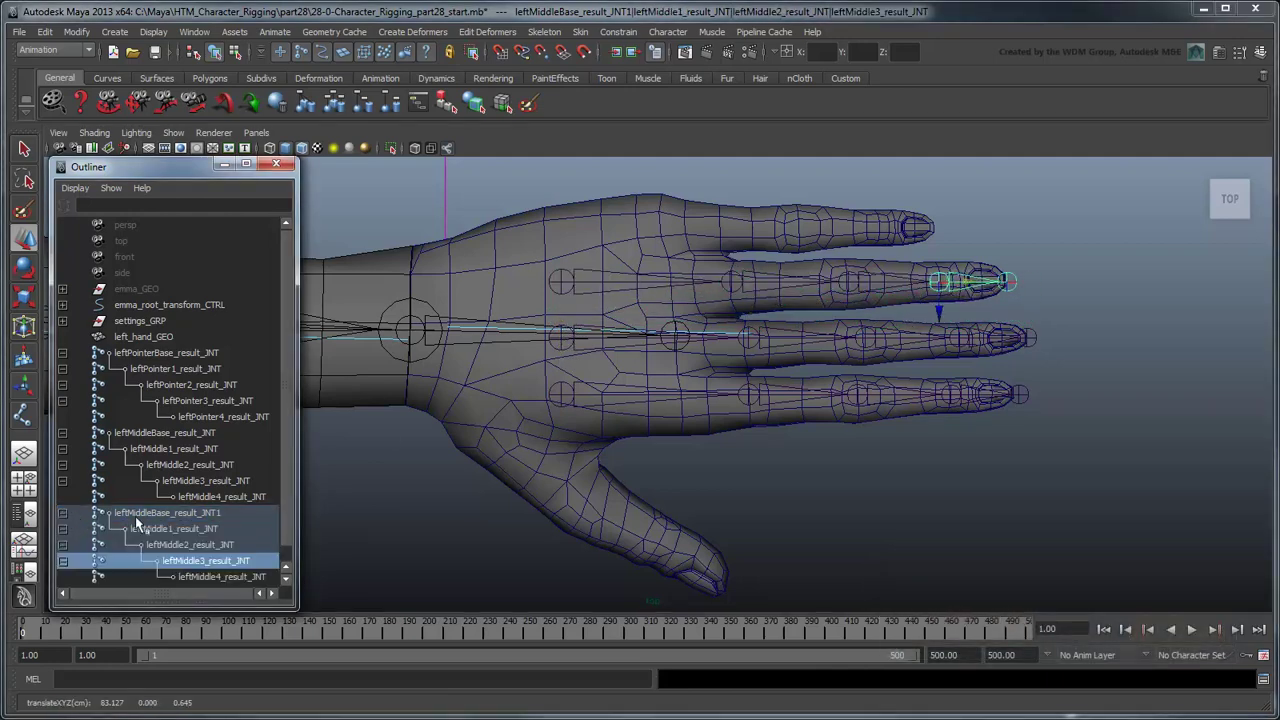
click(135, 514)
shift+click(180, 576)
click(76, 31)
click(128, 212)
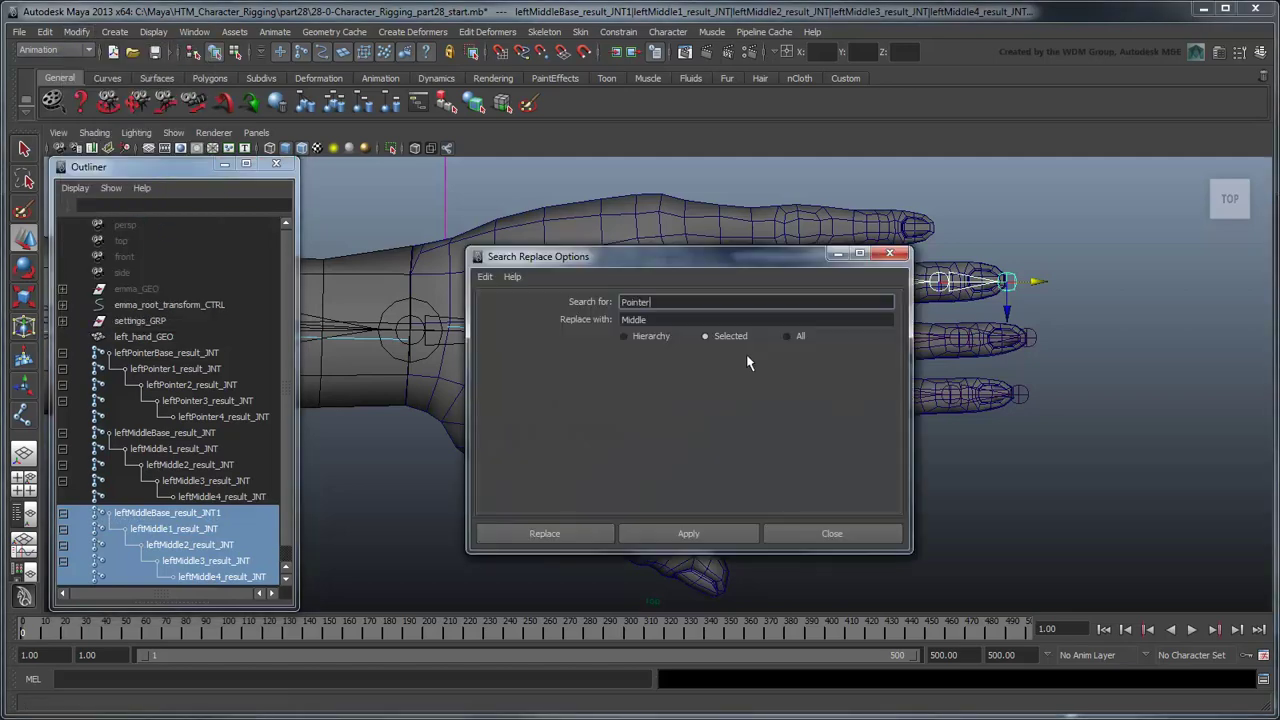
drag(690, 303, 626, 320)
text(Middle)
key(Tab)
text(Ring)
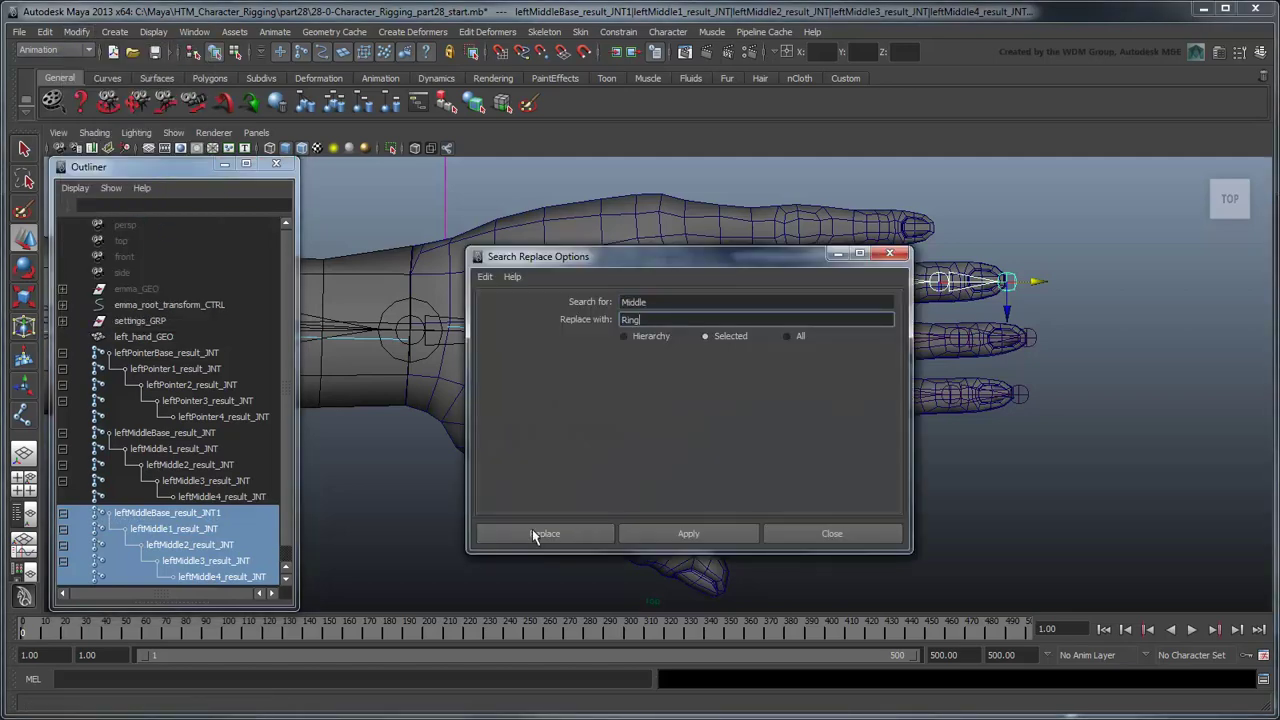
click(532, 530)
Rename the ring finger chain's root joint leftRingBase_result_JNT.
double_click(217, 518)
click(221, 518)
key(BackSpace)
key(Return)
Duplicate the ring finger chain for the remaining digits, and raise all the finger chains to the fingers' height in the shaded front view.
key(ctrl+d)
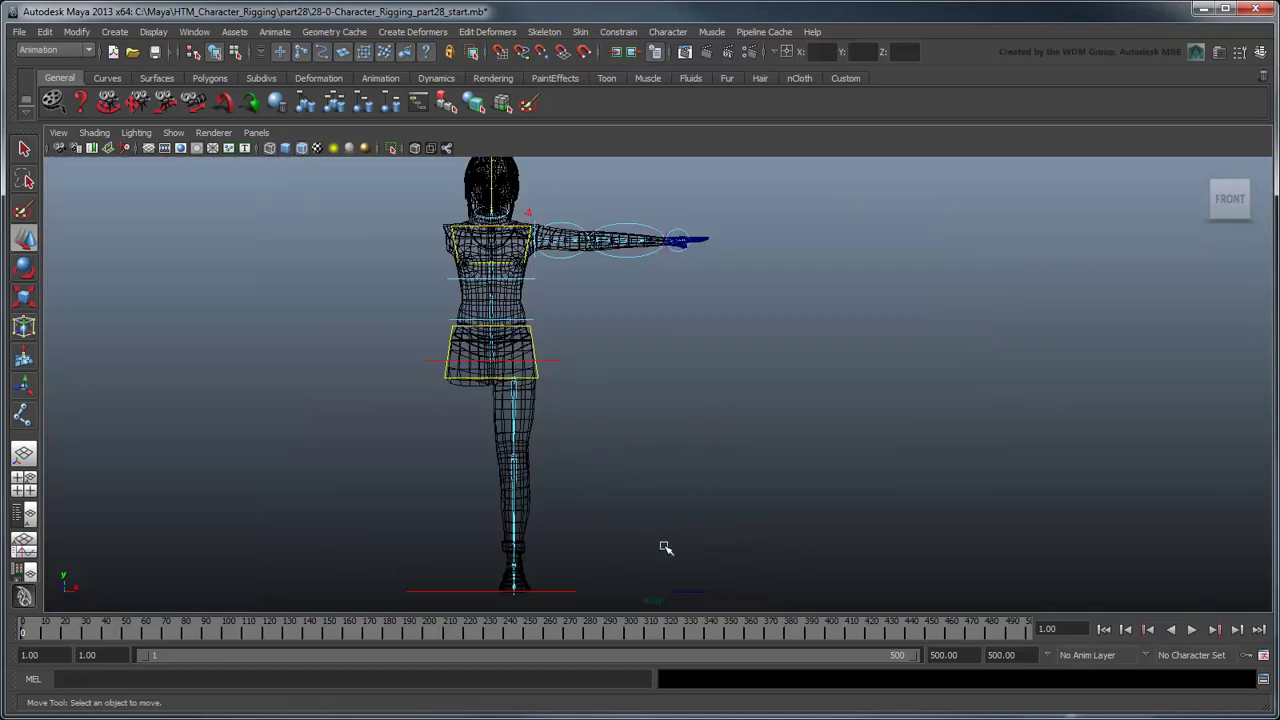
drag(663, 546, 700, 218)
key(f)
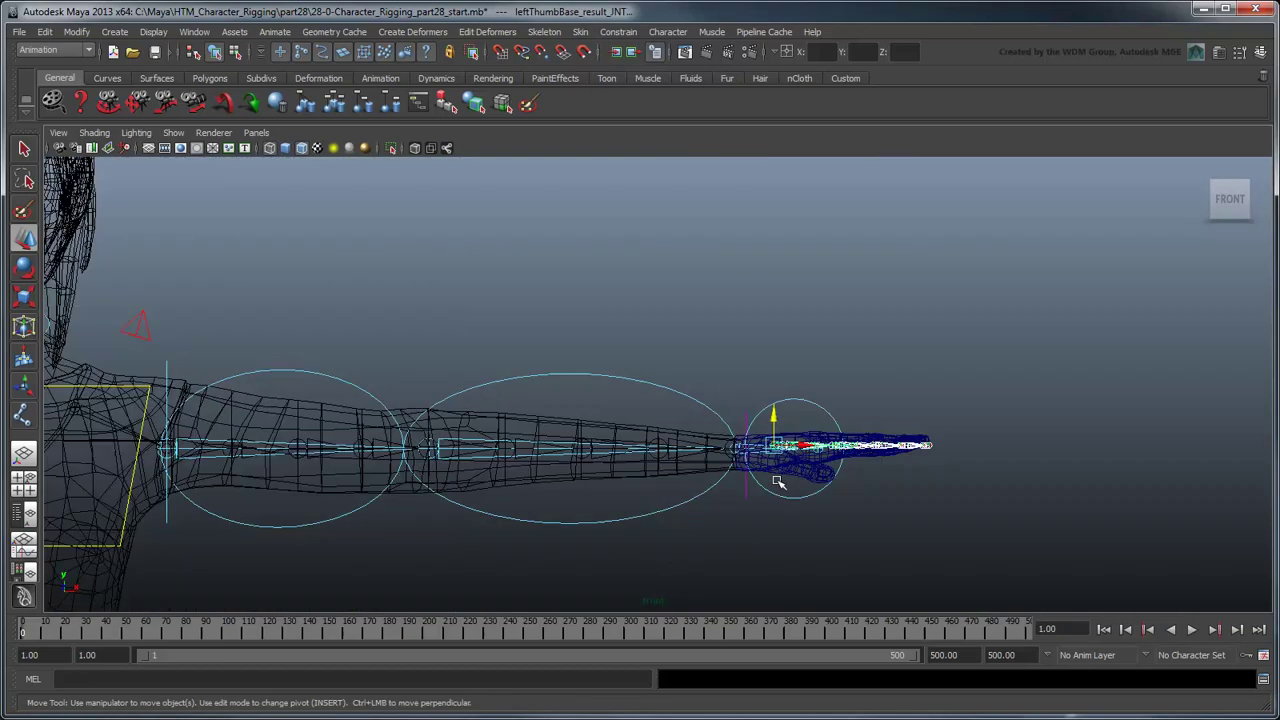
mouse_move(1064, 553)
alt+middle_down()
mouse_move(714, 446)
mouse_move(728, 450)
alt+middle_up()
scroll(742, 463, up, 5)
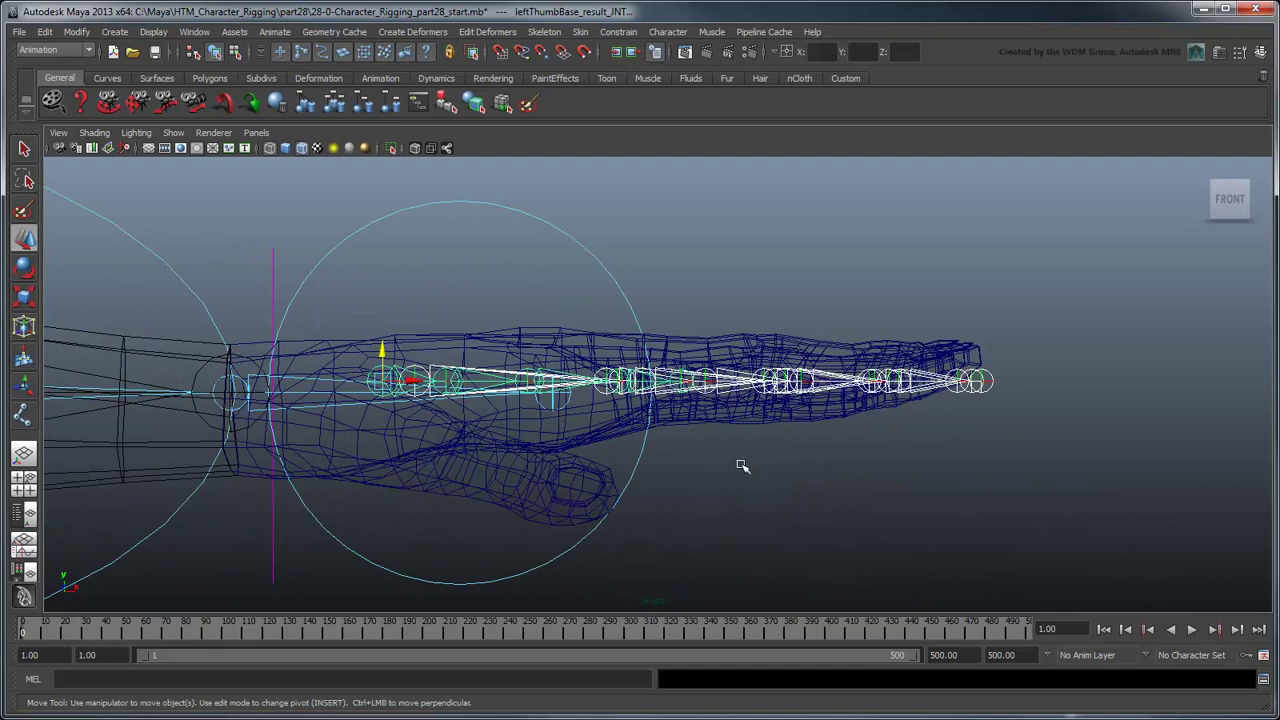
key(5)
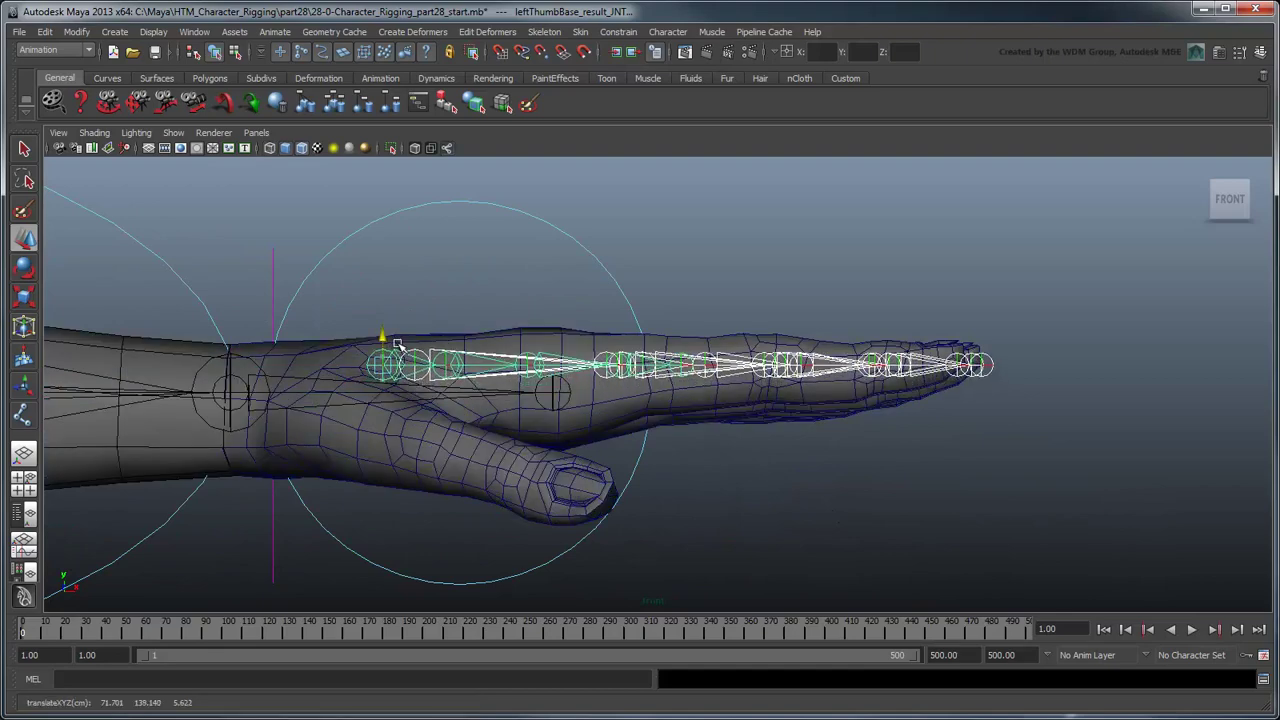
click(383, 291)
Select the leftThumbBase_result_JNT chain and lower it in the front view towards the thumb.
click(194, 31)
click(231, 152)
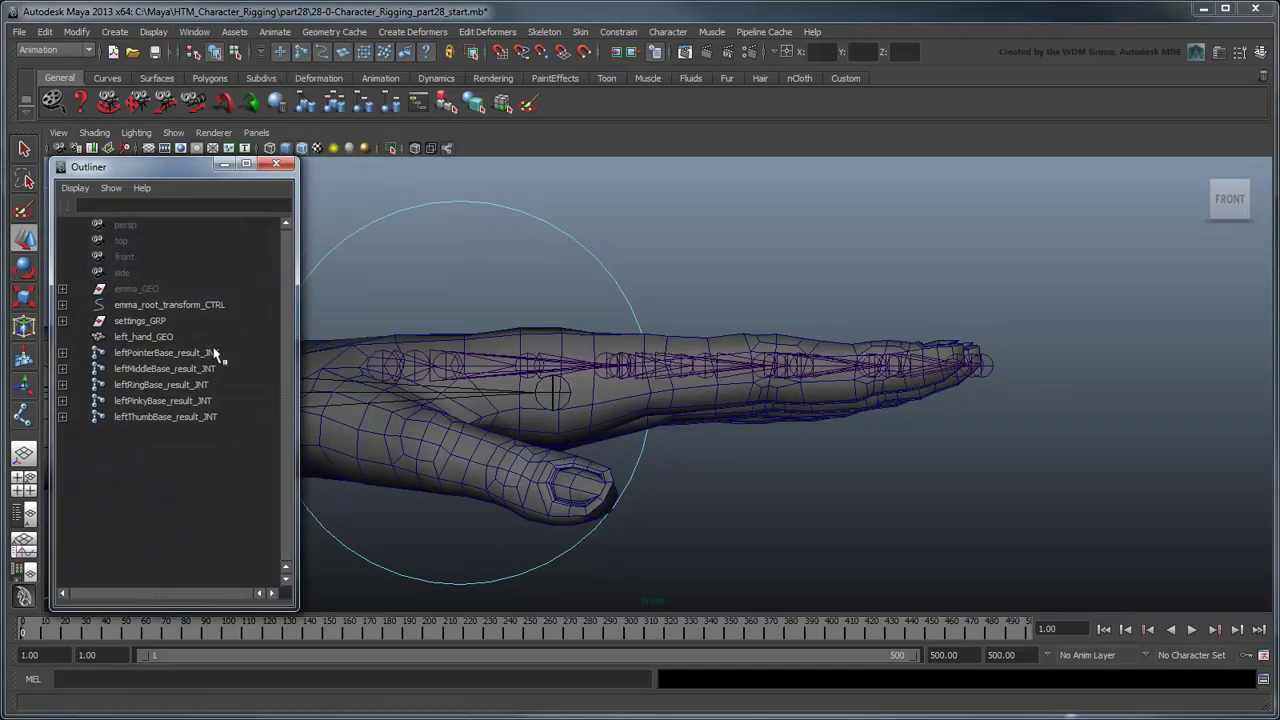
click(129, 418)
key(f)
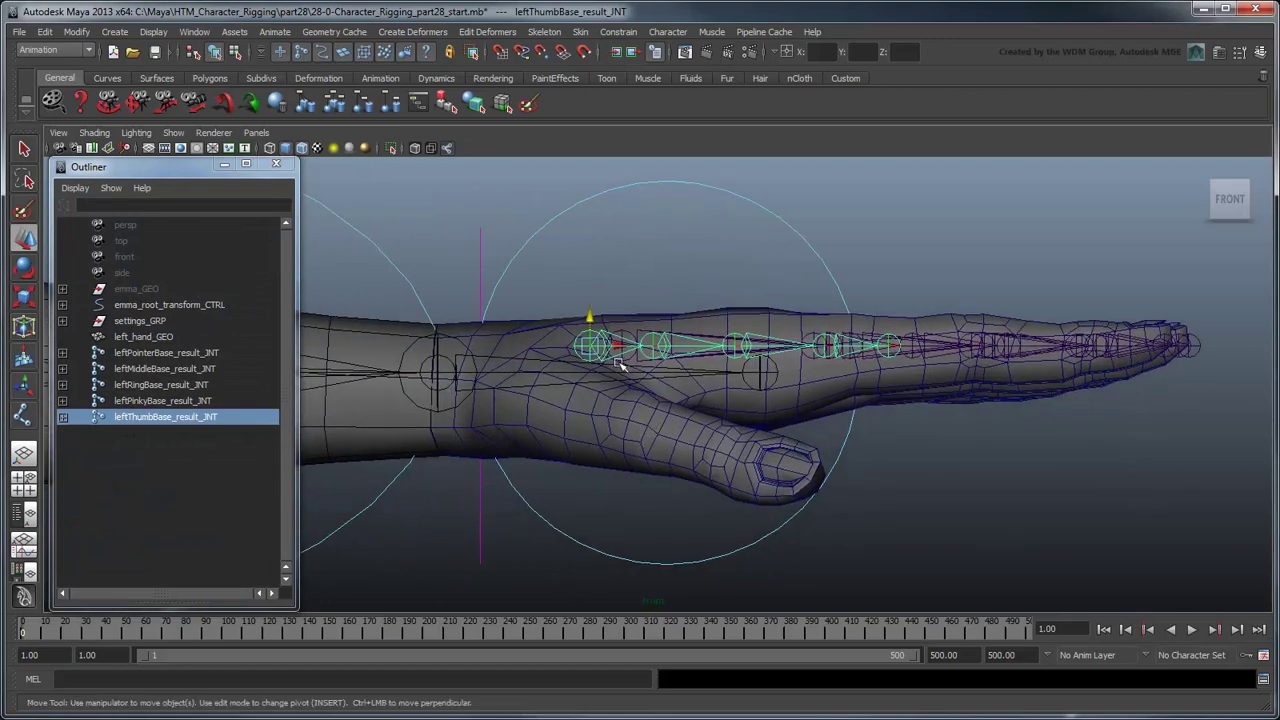
drag(596, 326, 590, 383)
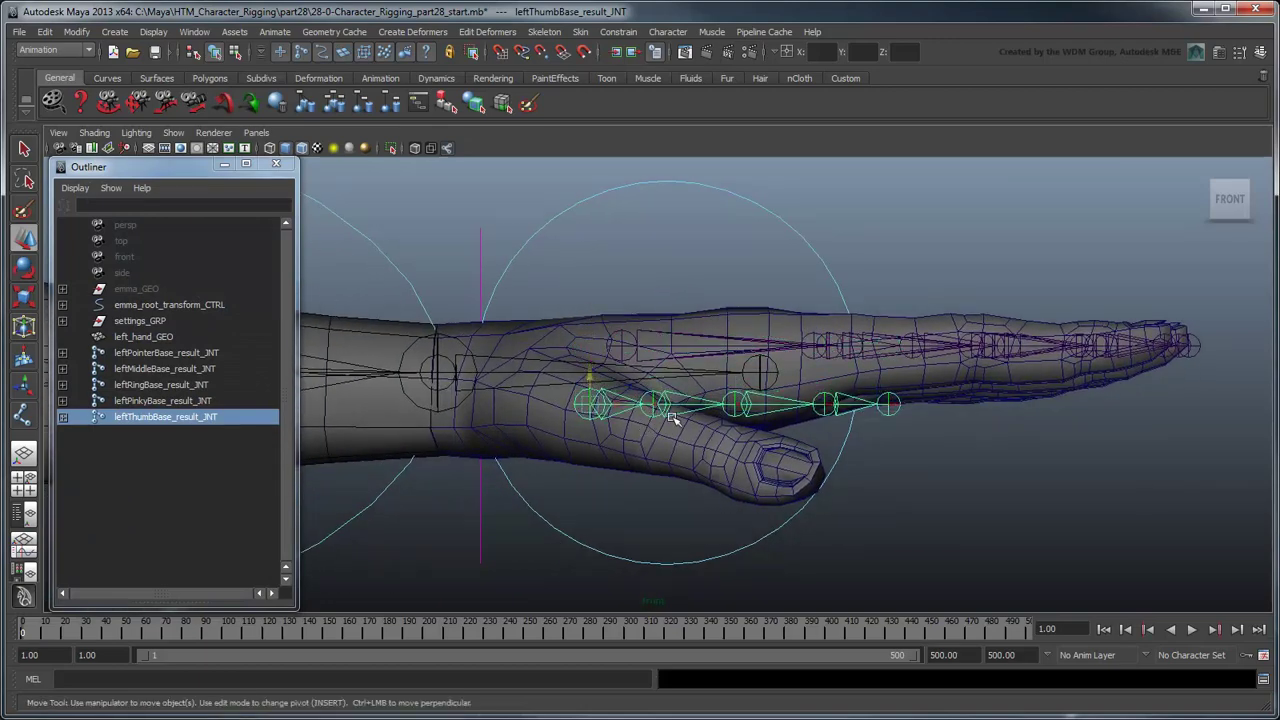
Lower the thumb joints from leftThumb1 to leftThumb4 one after another so the chain follows the thumb's downward slope.
click(657, 407)
drag(660, 387, 731, 432)
click(737, 428)
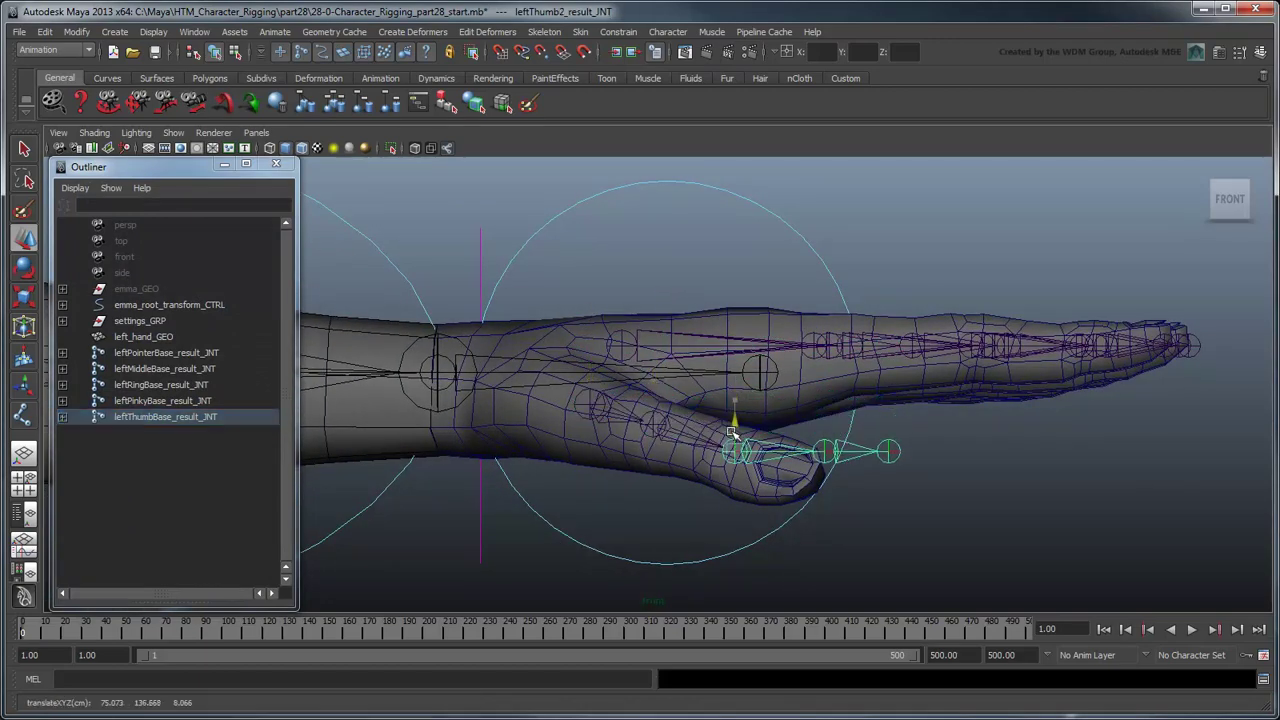
click(826, 452)
drag(826, 452, 891, 503)
click(889, 482)
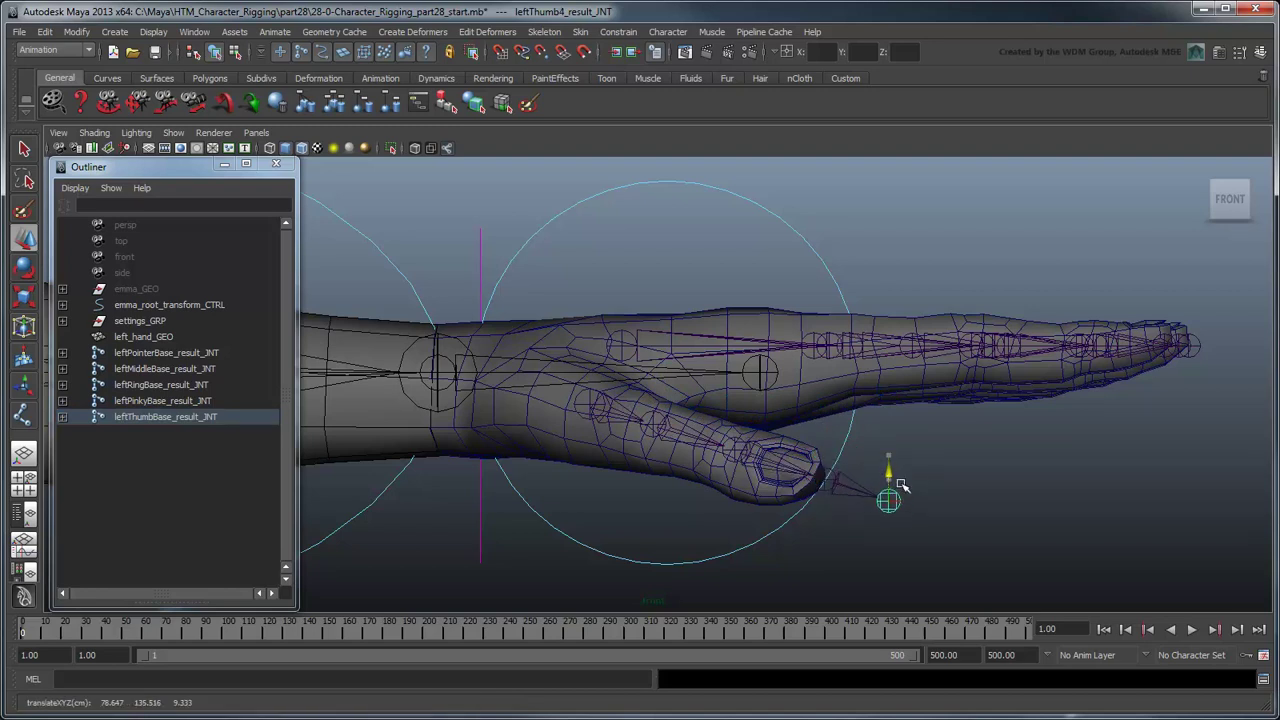
Shift the thumb chain's base slightly towards the wrist and fine-tune the leftThumb2 and leftThumb3 joints along the thumb.
click(598, 417)
middle_drag(598, 417, 578, 410)
click(722, 453)
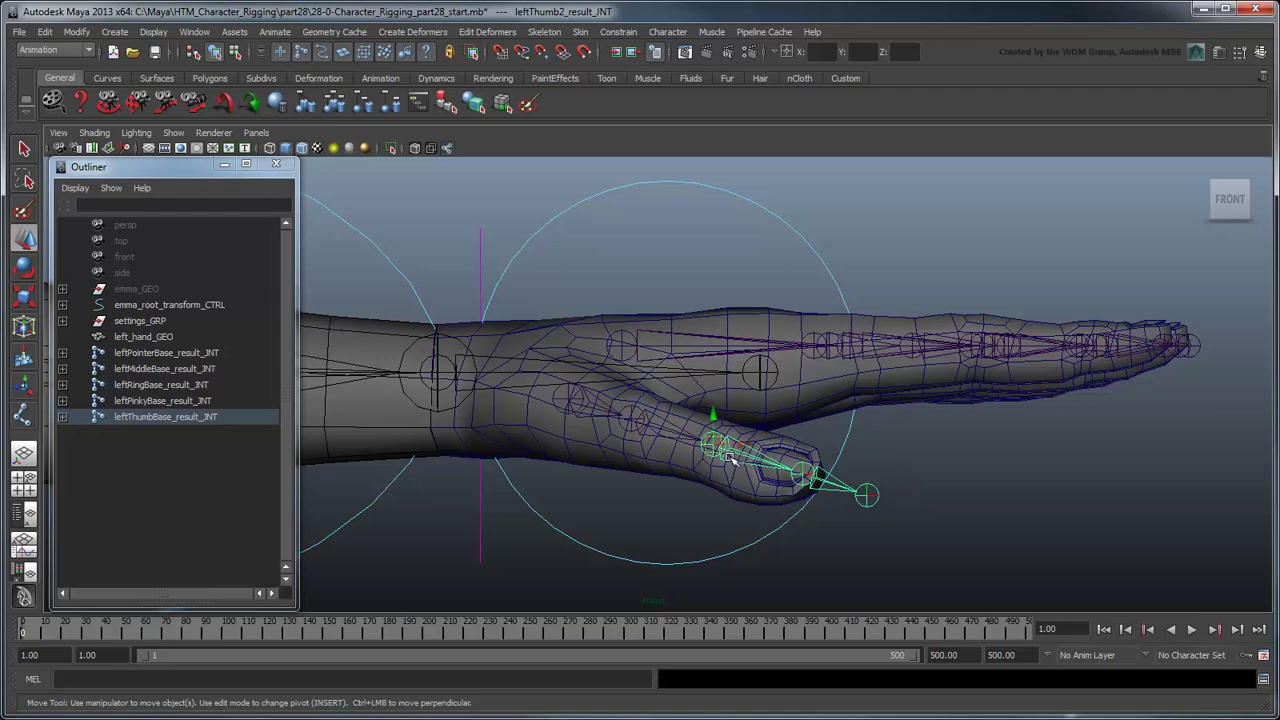
drag(723, 453, 731, 458)
click(821, 491)
drag(812, 482, 827, 494)
click(868, 547)
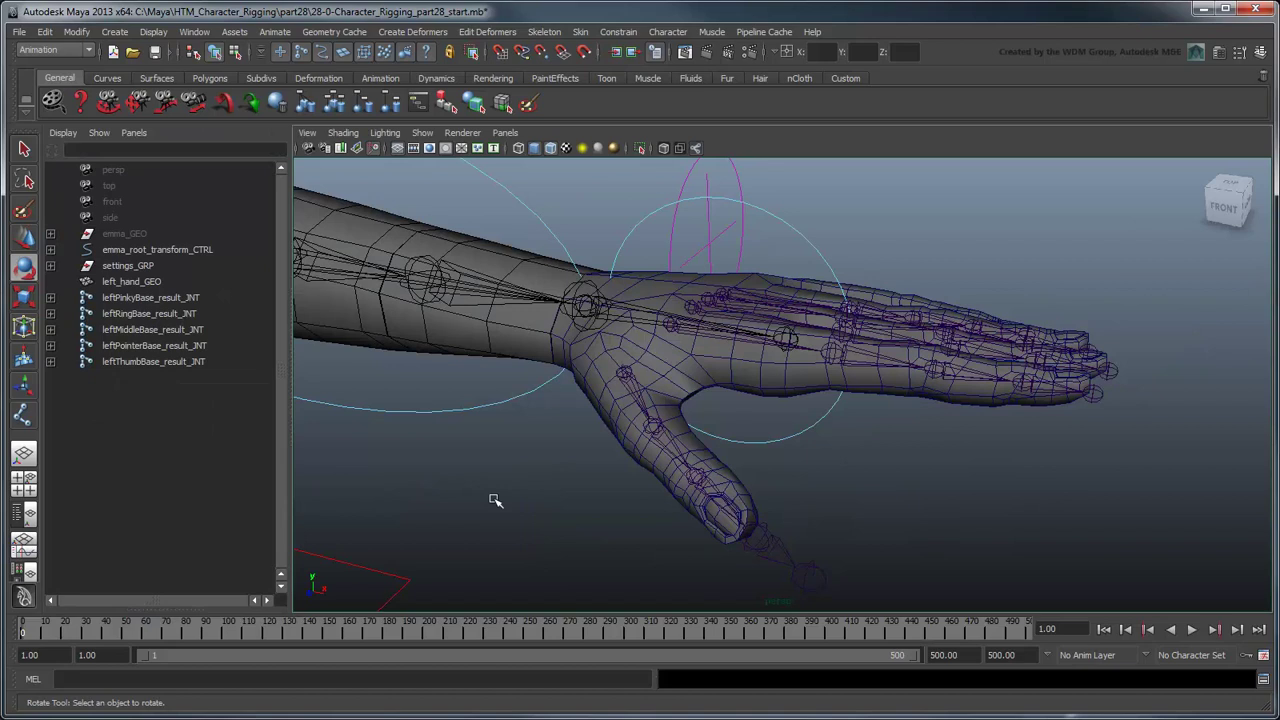
Create a single joint snapped to the existing wrist joint of the left arm.
key(q)
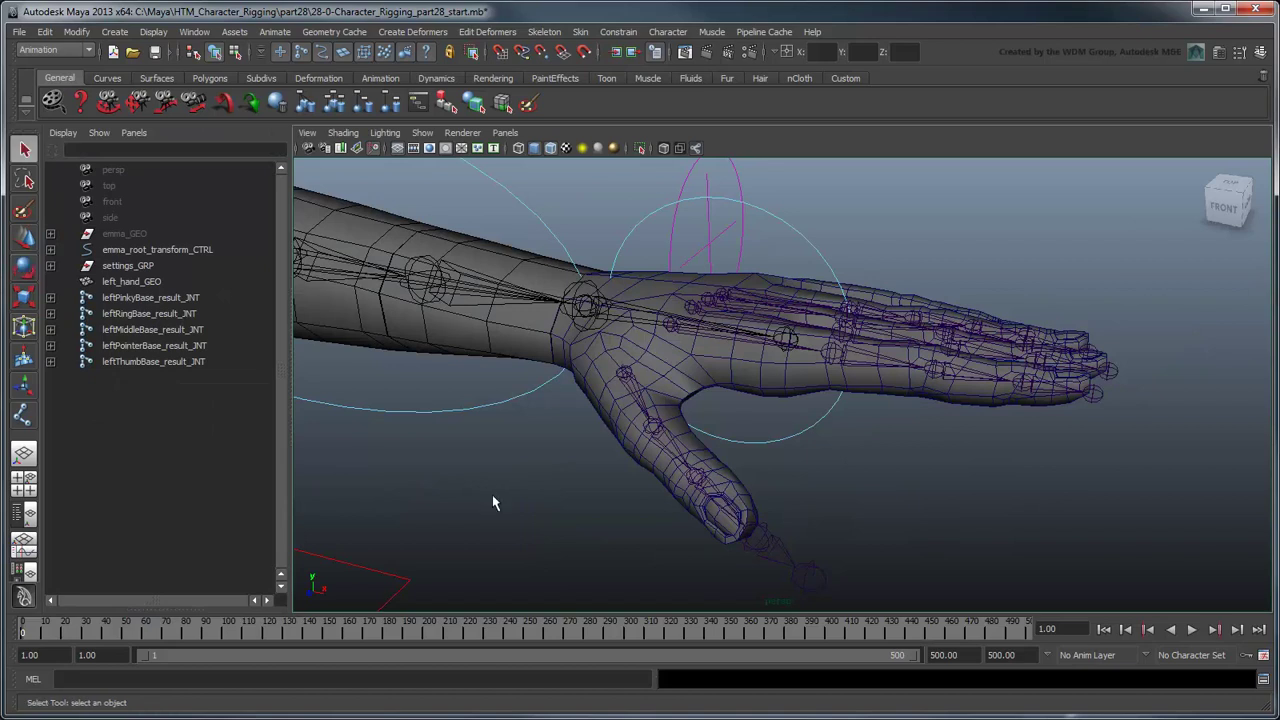
click(24, 415)
ctrl+click(585, 305)
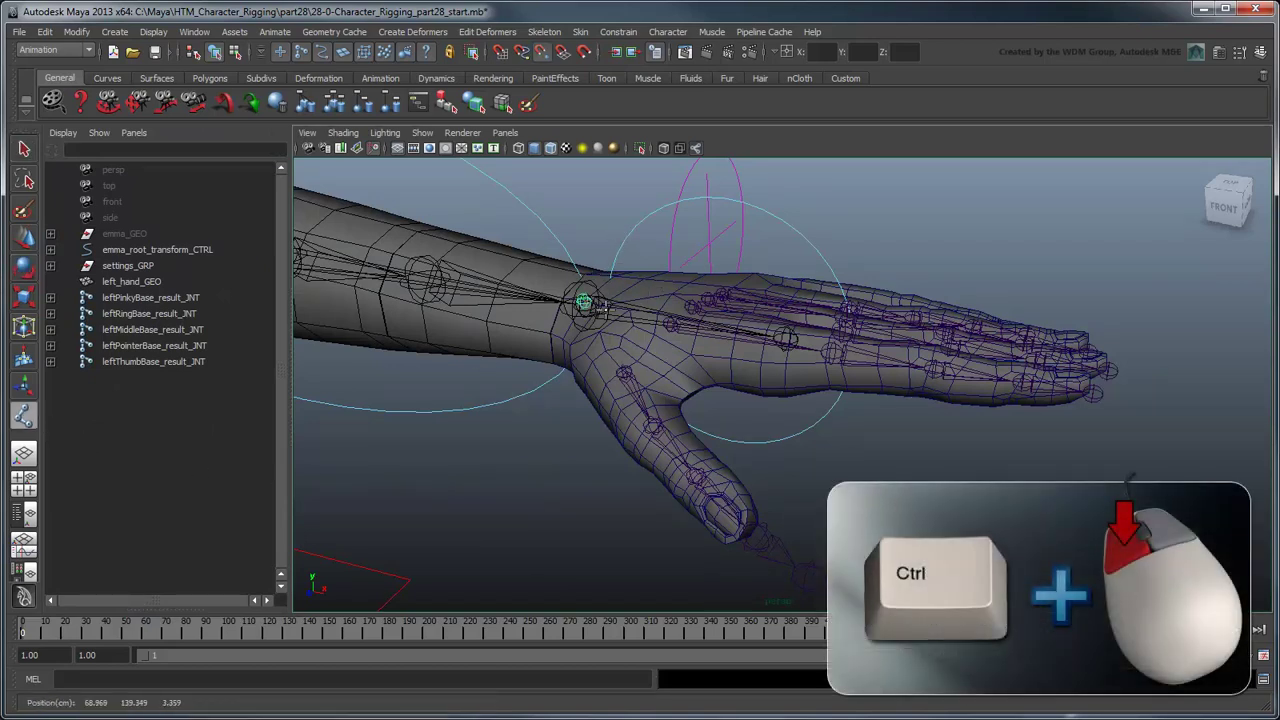
key(Return)
Rename the new wrist joint leftHandBase_result_JNT.
double_click(115, 378)
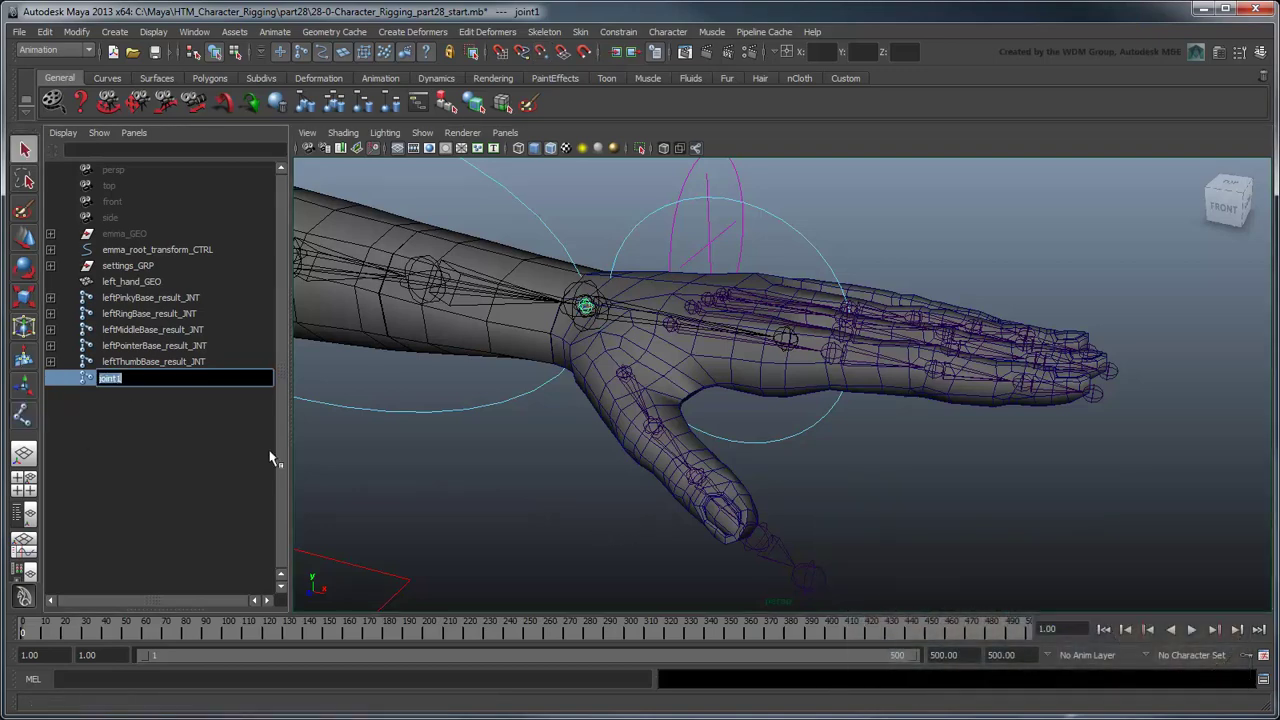
text(leftHandBase_result_JNT)
key(Return)
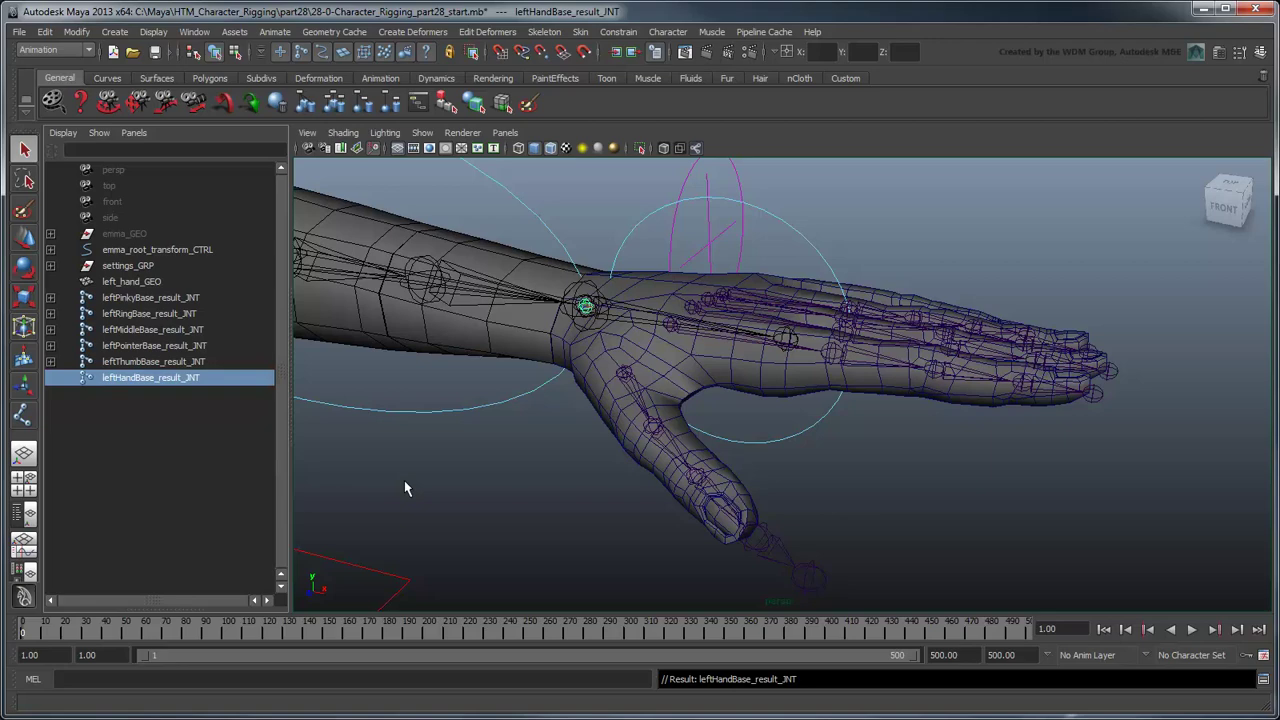
Parent the pinky, ring, middle, pointer and thumb base joints under leftHandBase_result_JNT.
click(200, 302)
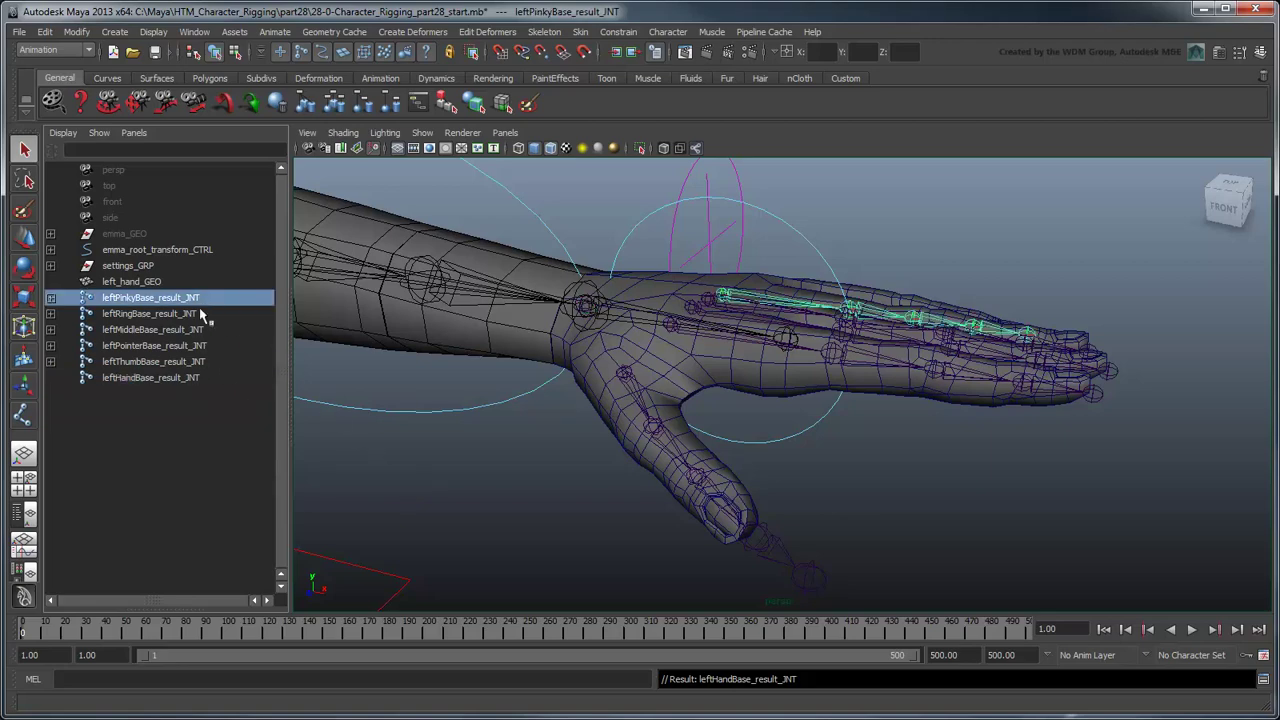
shift+click(190, 362)
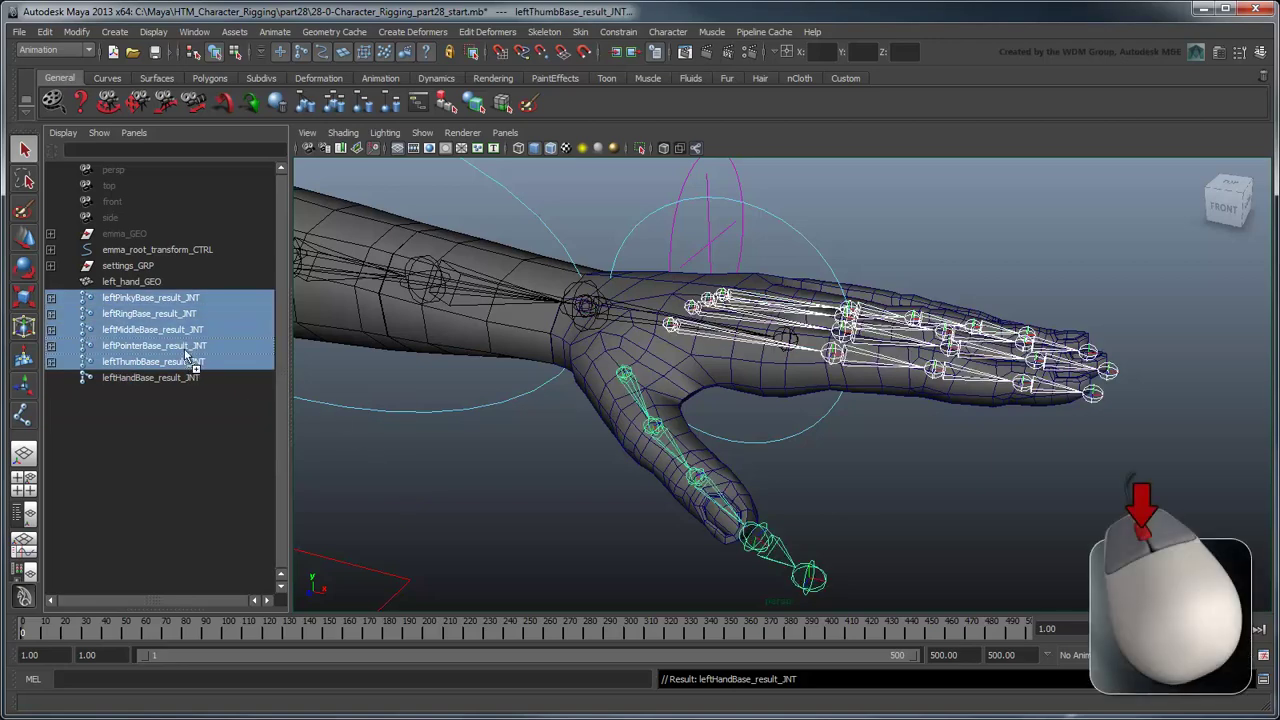
middle_drag(186, 355, 186, 378)
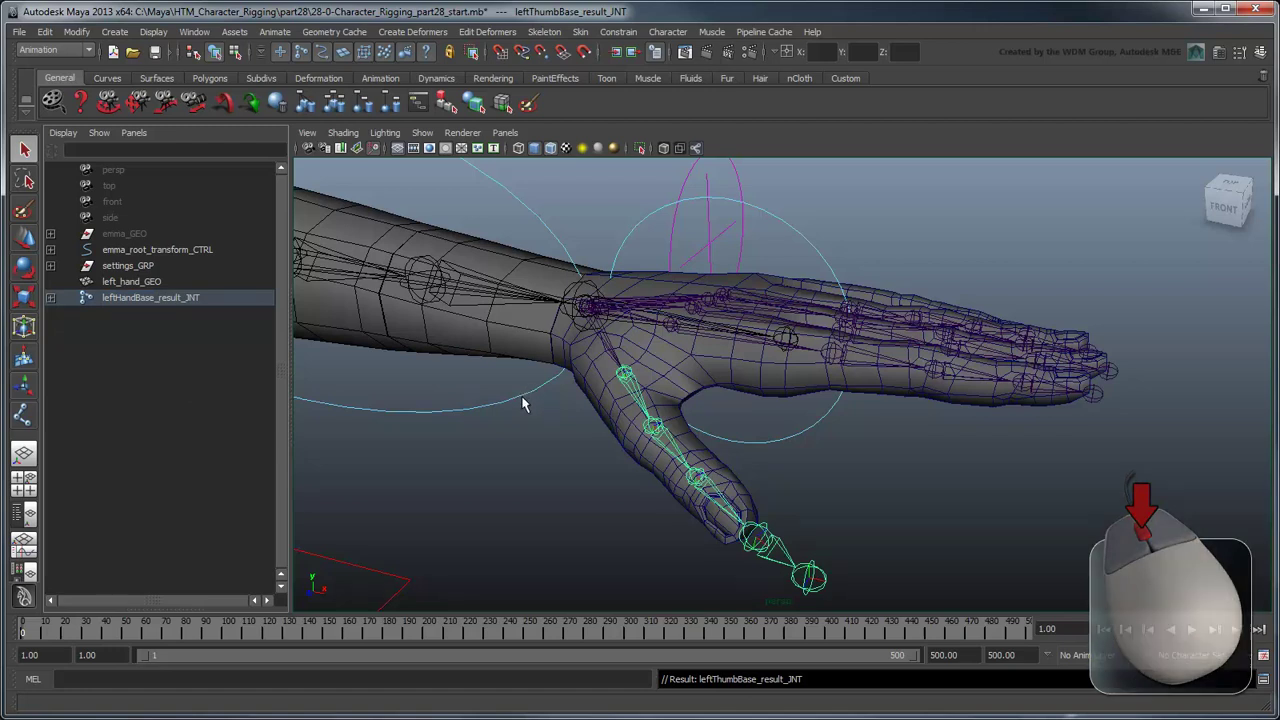
Orient leftHandBase_result_JNT and its child joints with primary axis X, secondary axis Y and negative Y as secondary axis world orientation.
click(210, 301)
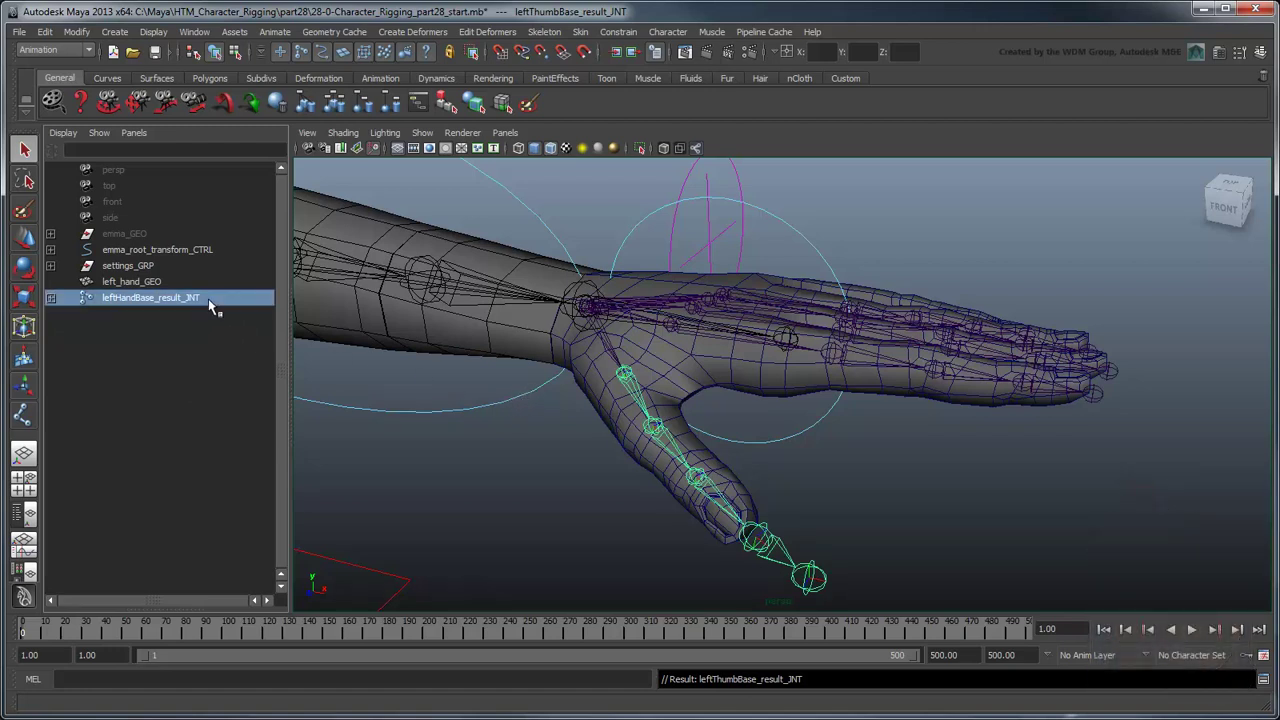
click(545, 32)
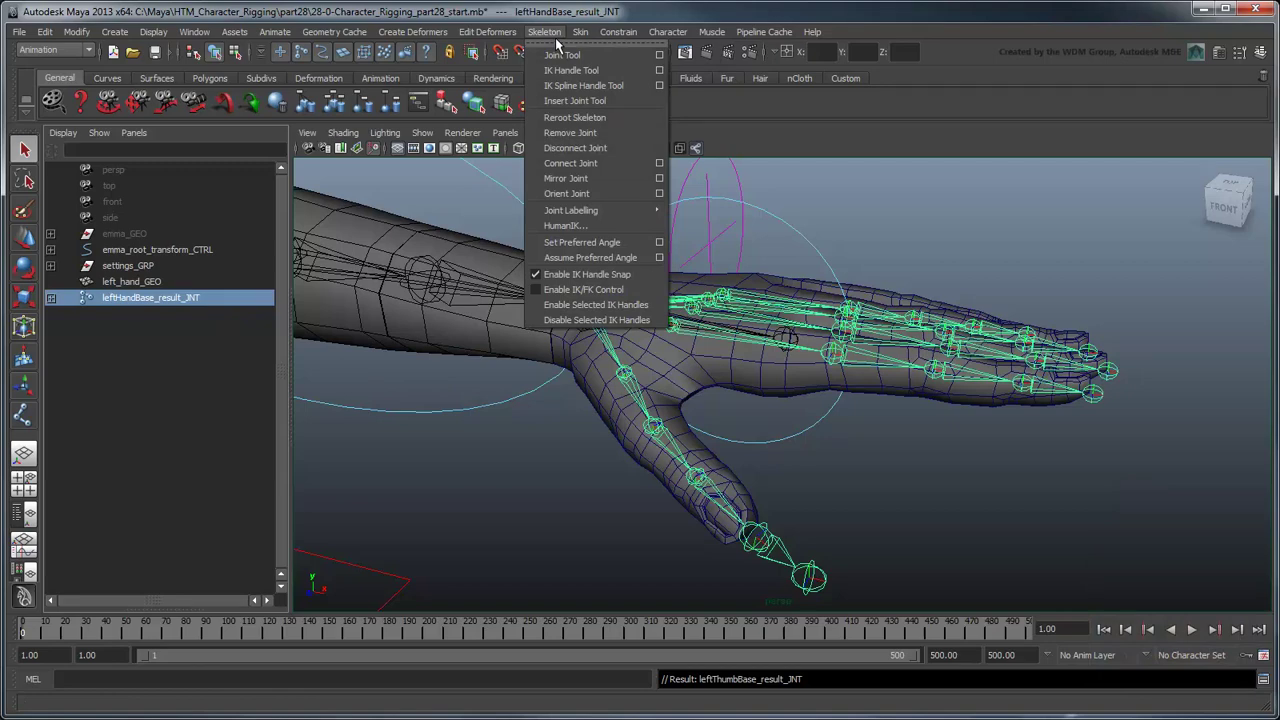
click(659, 193)
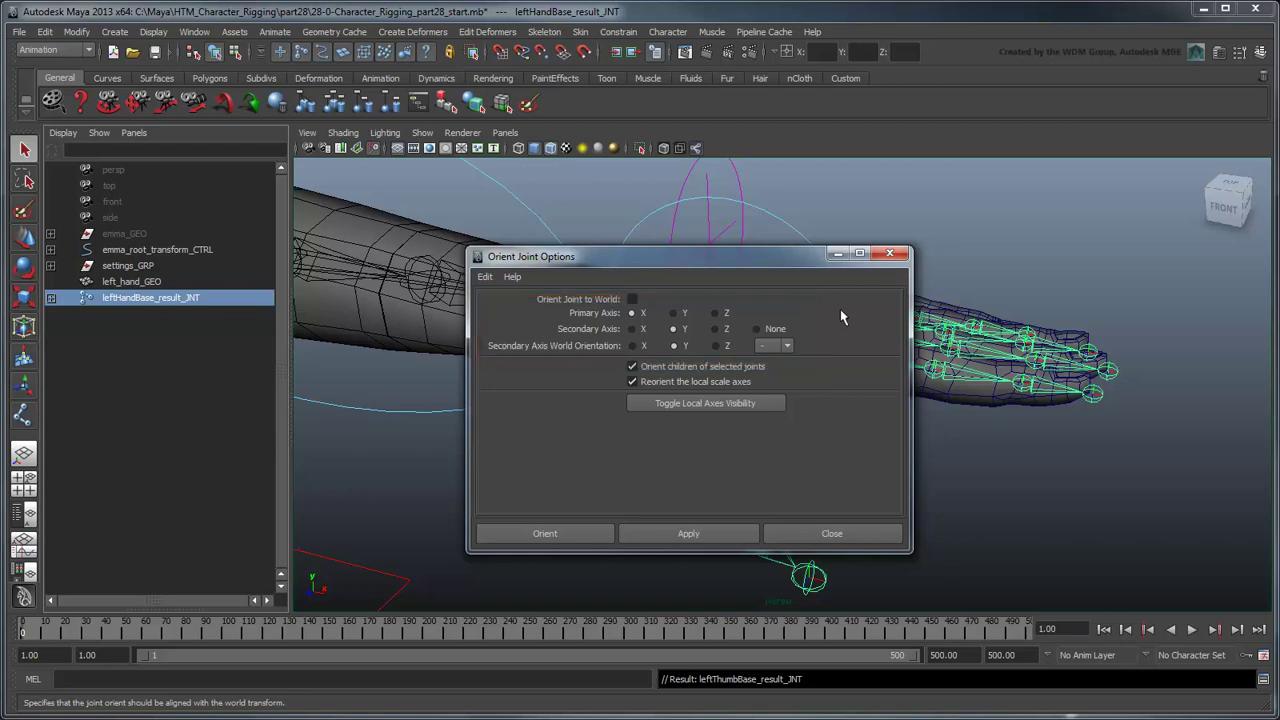
click(591, 533)
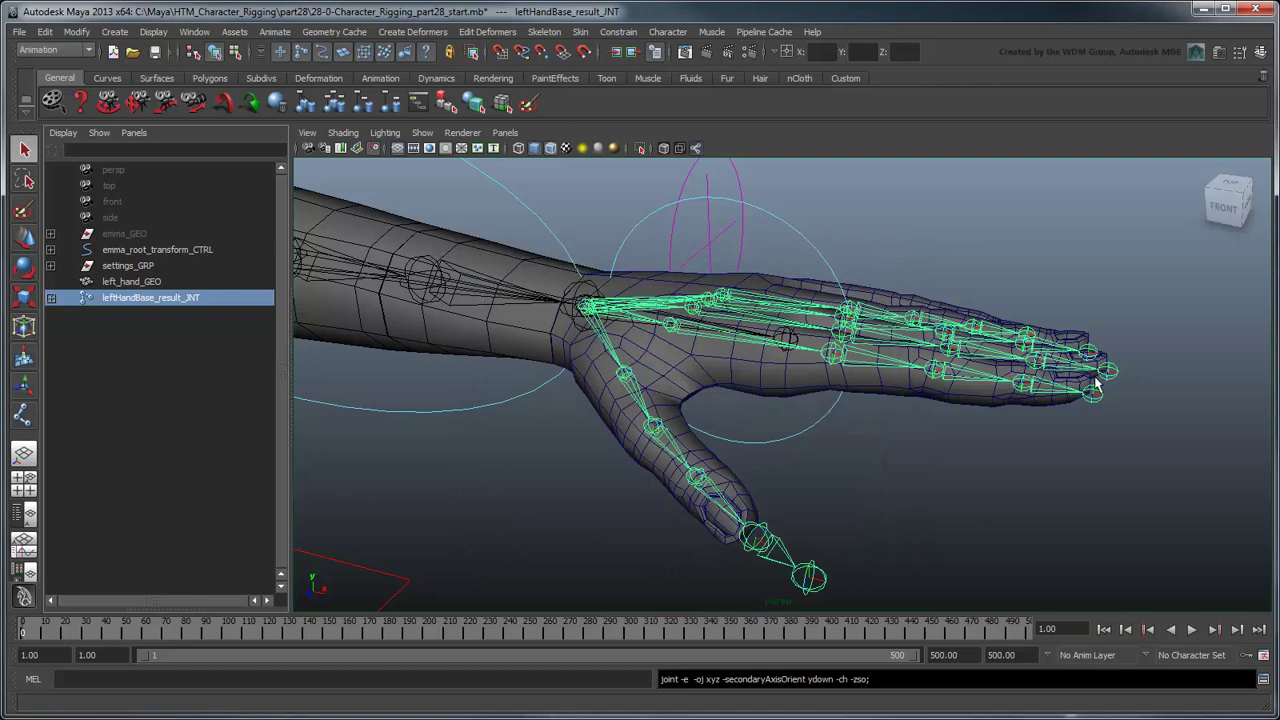
Test-bend the four fingers at the first, second and third joints by about 54, 76 and 87 degrees in Z, undoing each rotation.
key(ctrl+a)
drag(778, 302, 905, 424)
key(e)
middle_drag(903, 423, 745, 480)
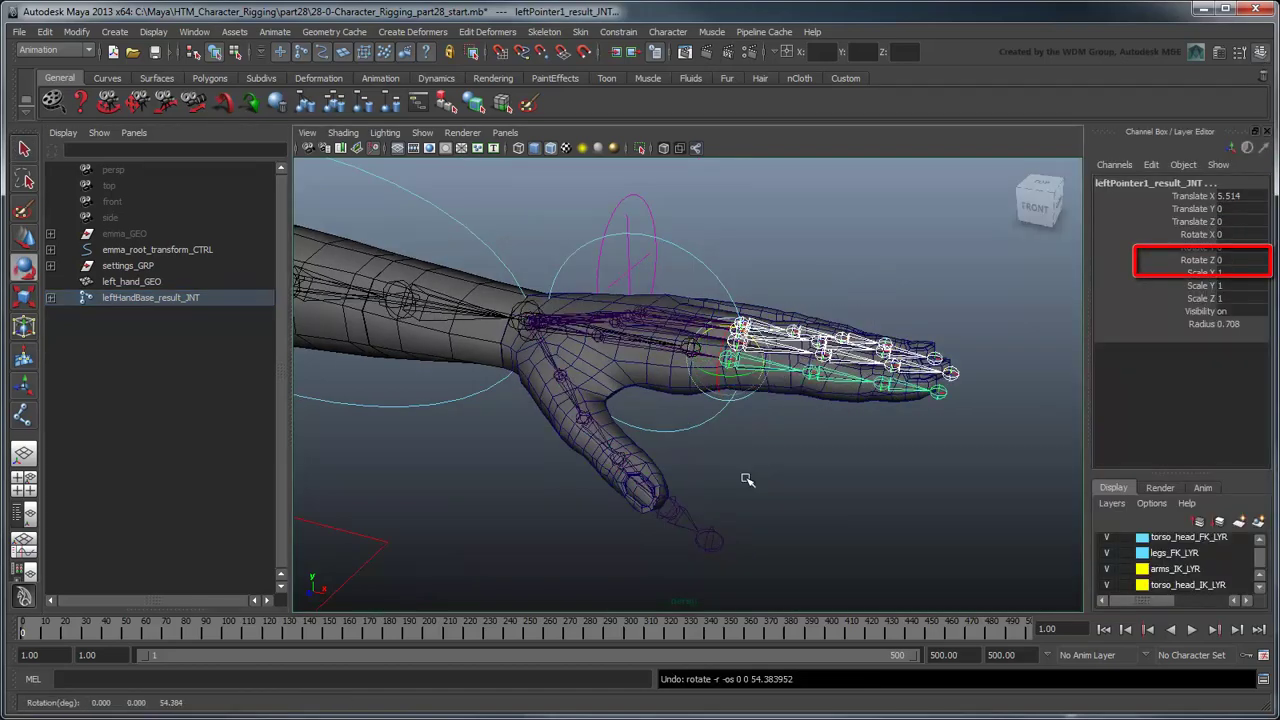
key(Down)
drag(840, 355, 845, 403)
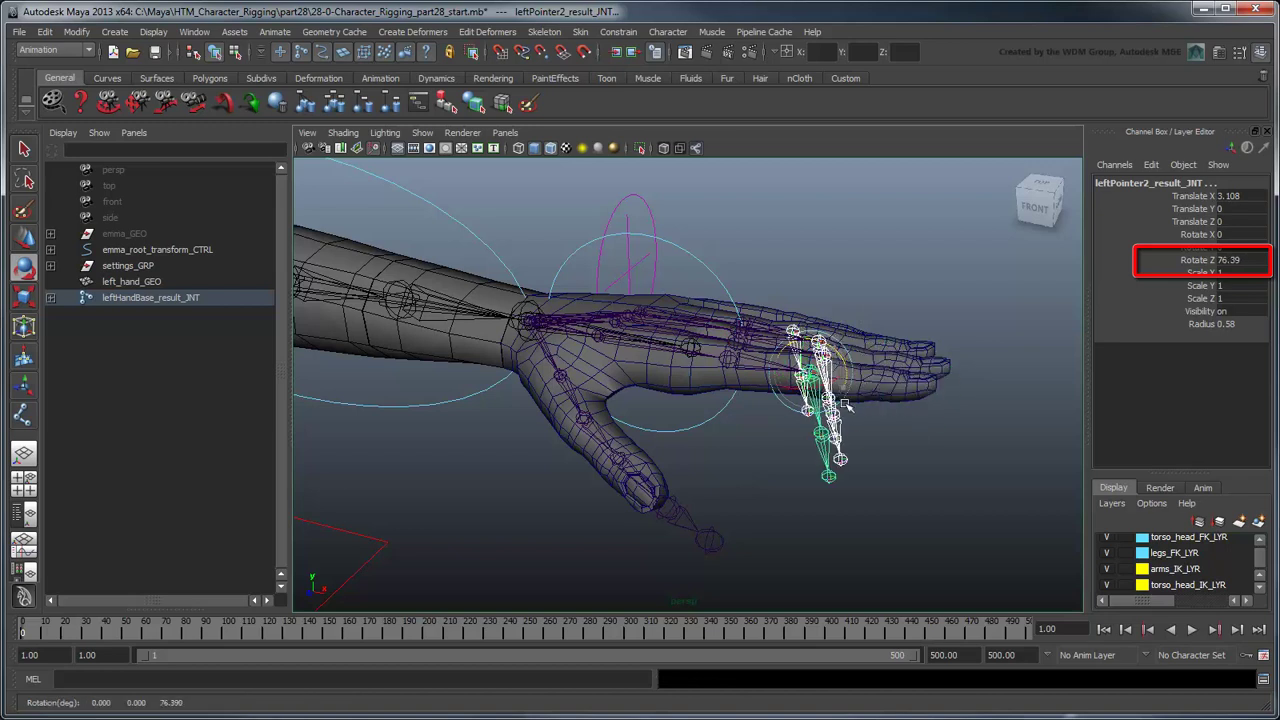
key(z)
key(Down)
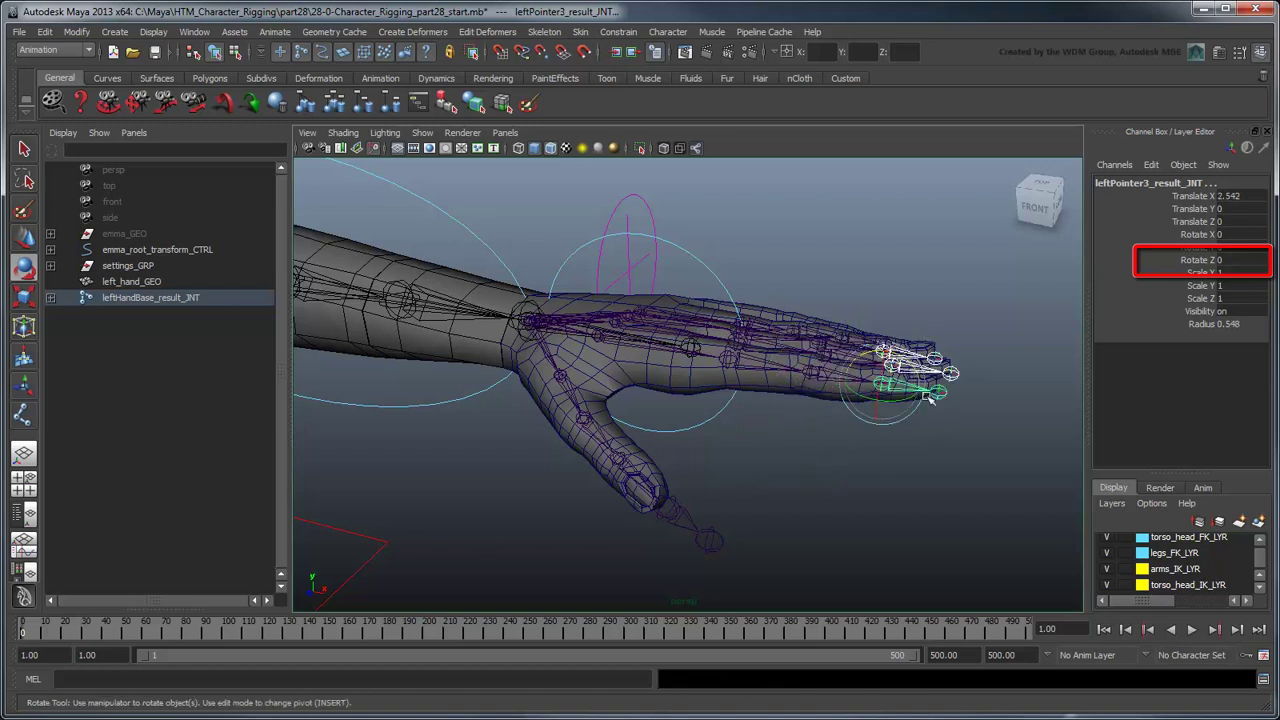
middle_drag(928, 397, 894, 482)
key(ctrl+z)
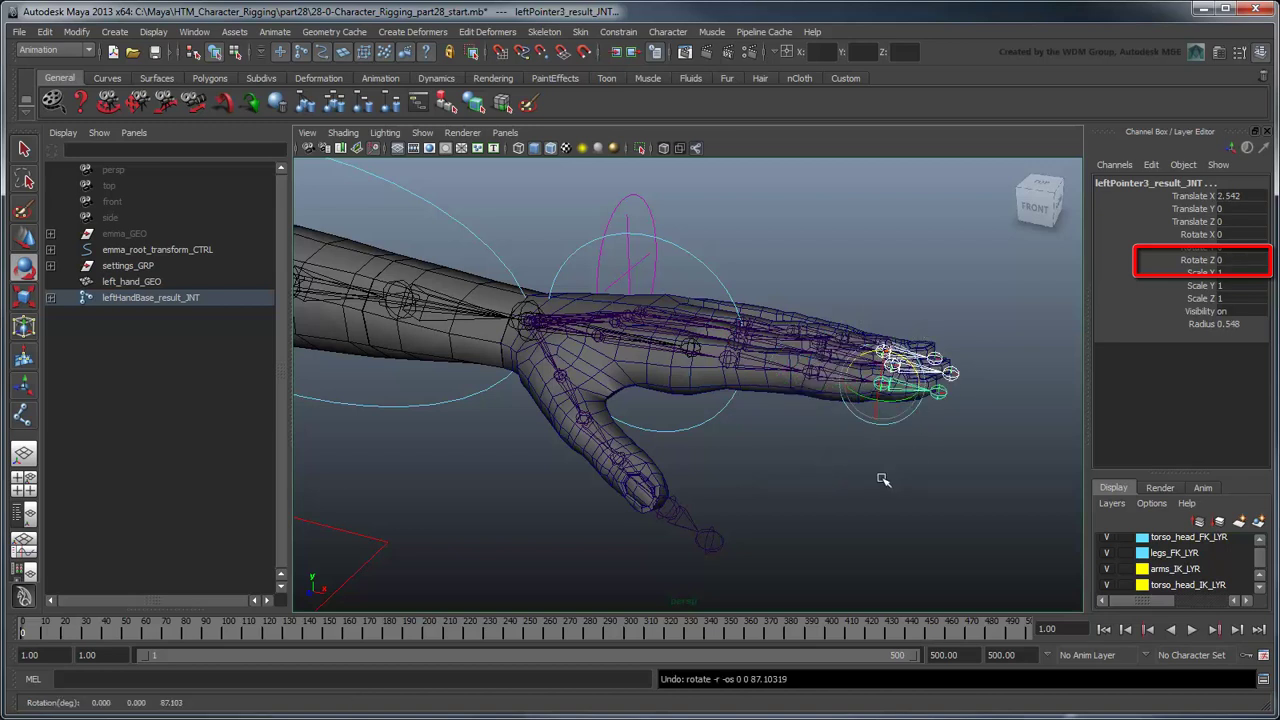
click(823, 466)
Test-rotate leftThumb1_result_JNT by about 66 degrees in Z, inspect the bend from the front, undo it and hide the channel values.
key(w)
click(604, 443)
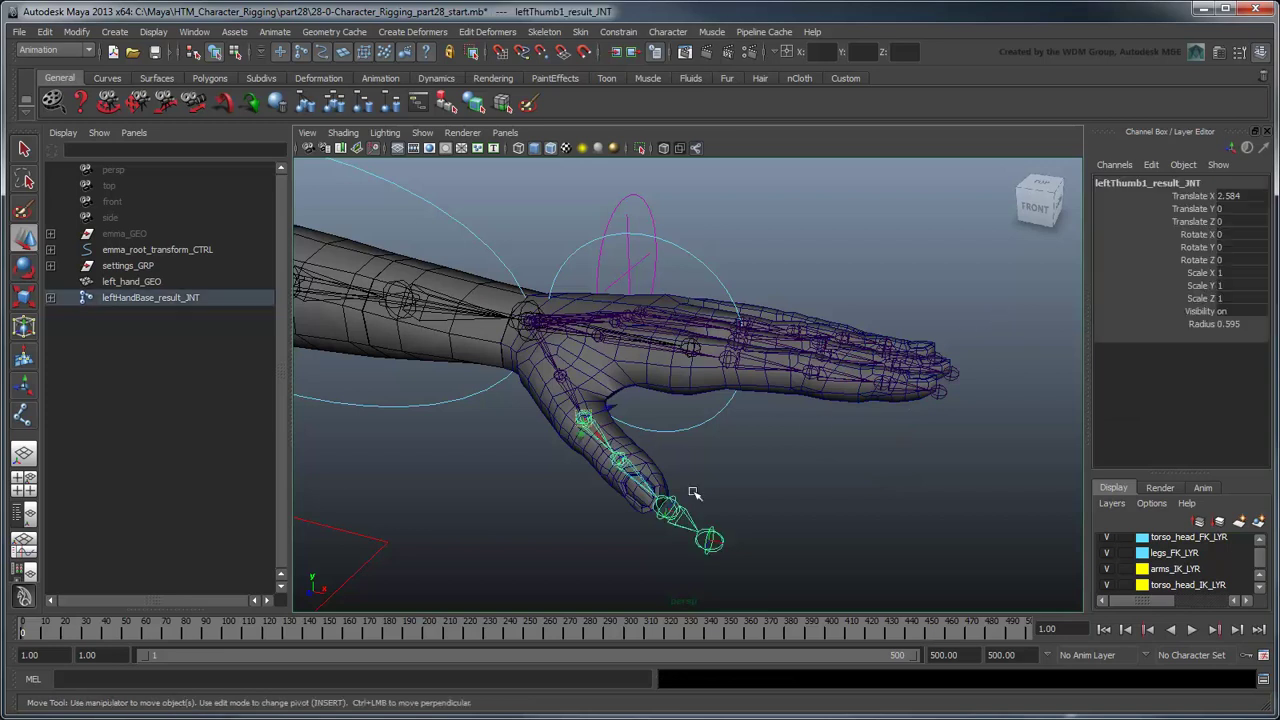
key(e)
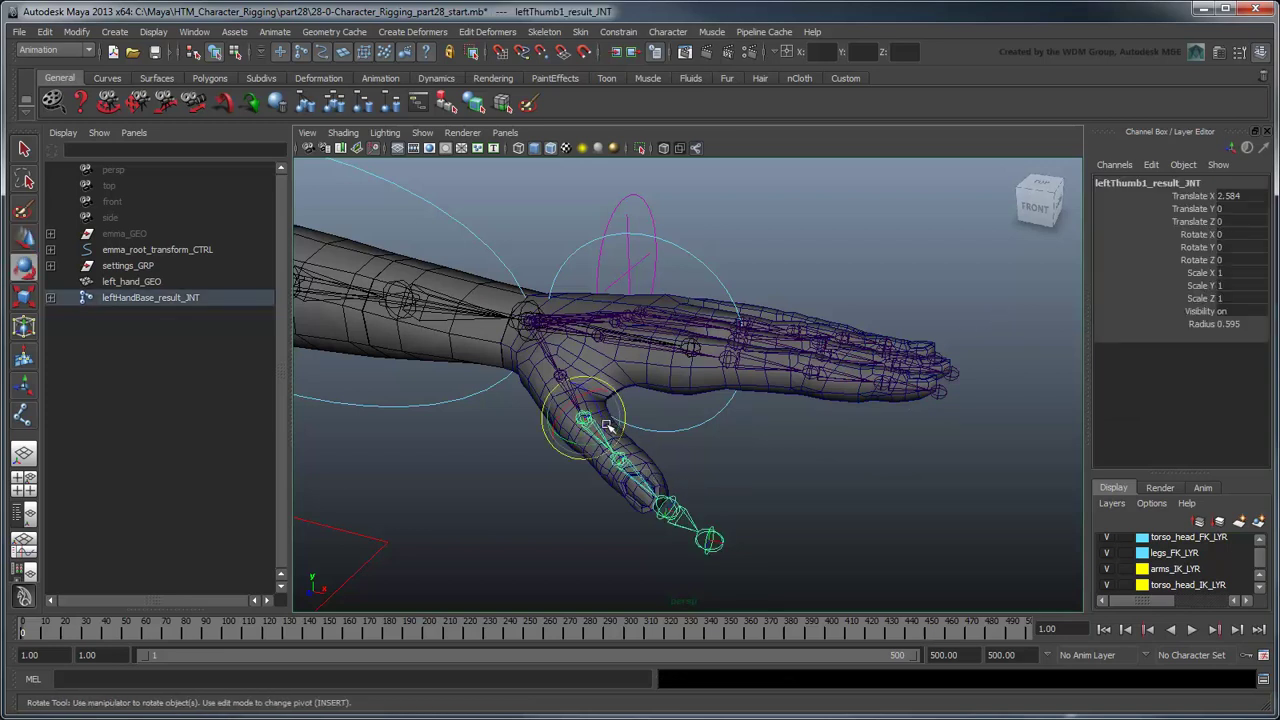
middle_drag(610, 420, 605, 465)
key(ctrl+z)
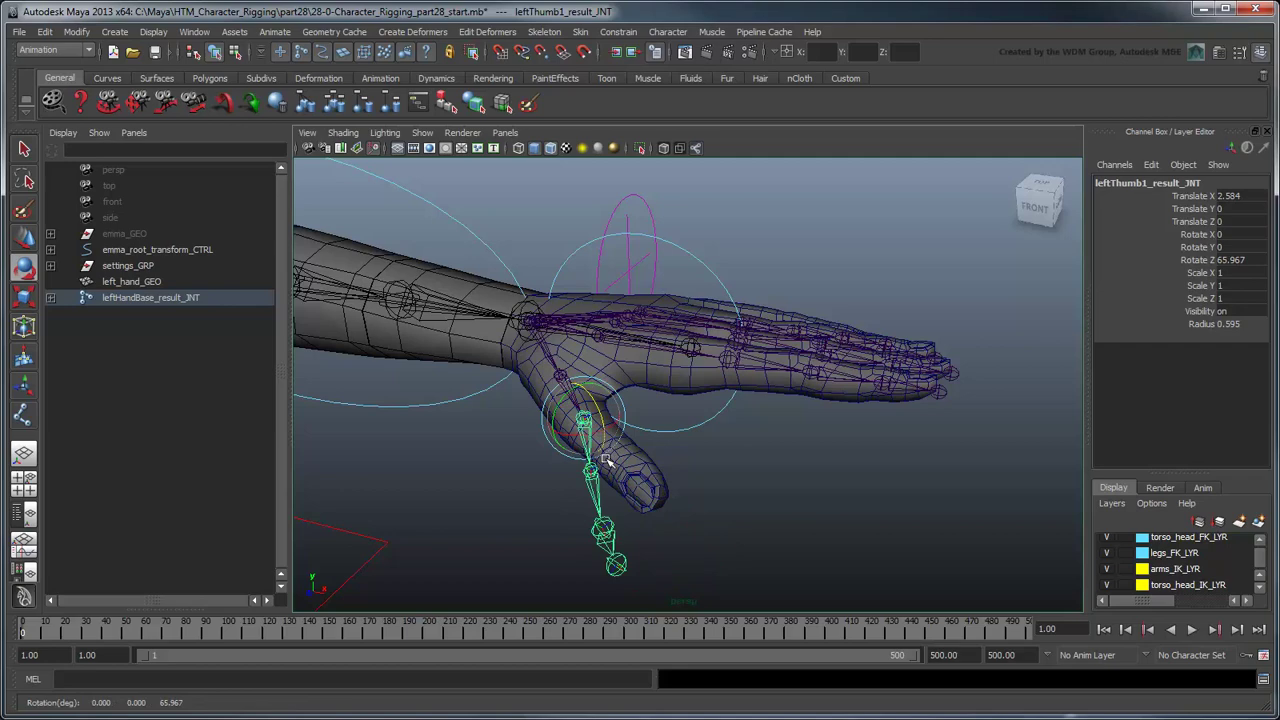
alt+drag(743, 523, 800, 492)
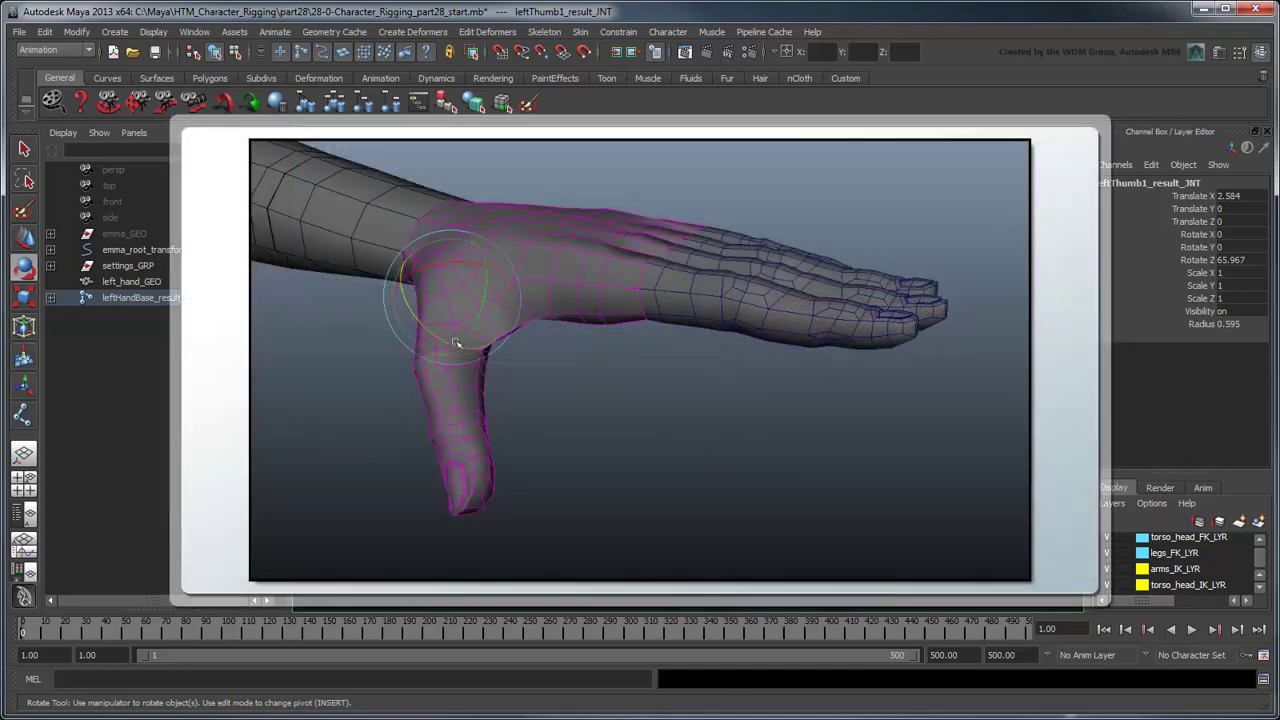
drag(451, 346, 437, 323)
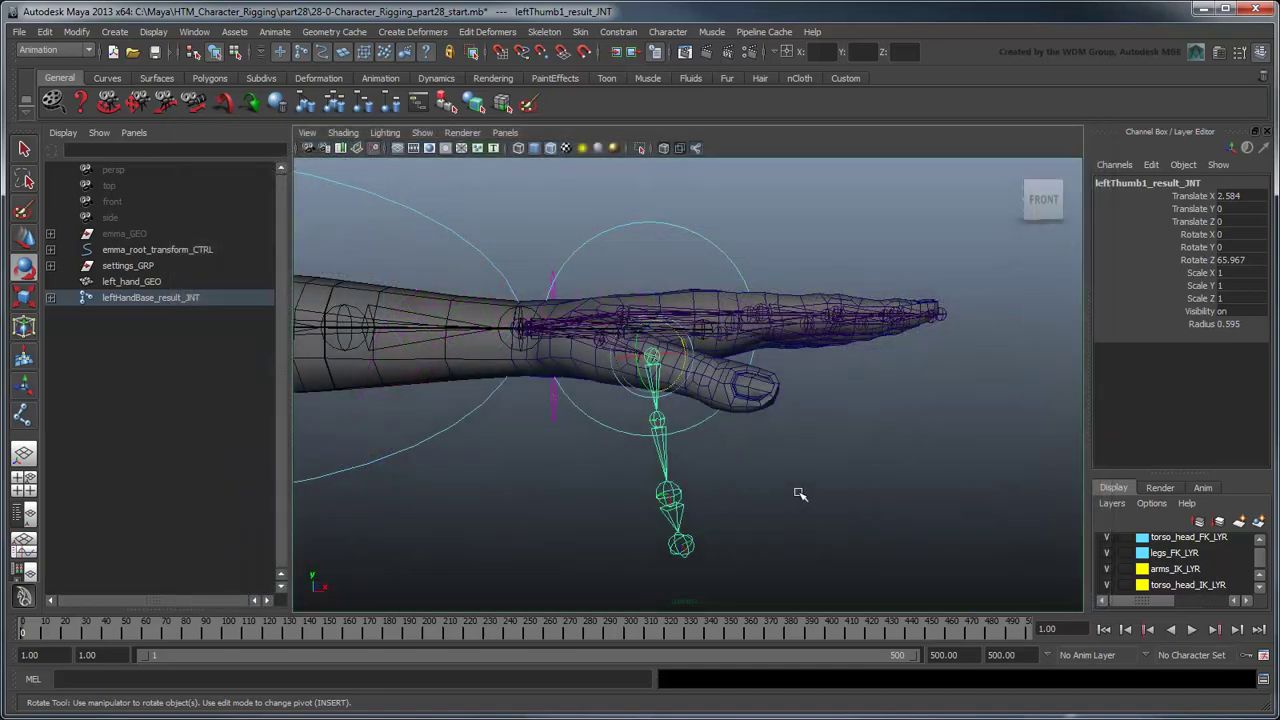
key(ctrl+z)
alt+drag(797, 491, 812, 440)
key(q)
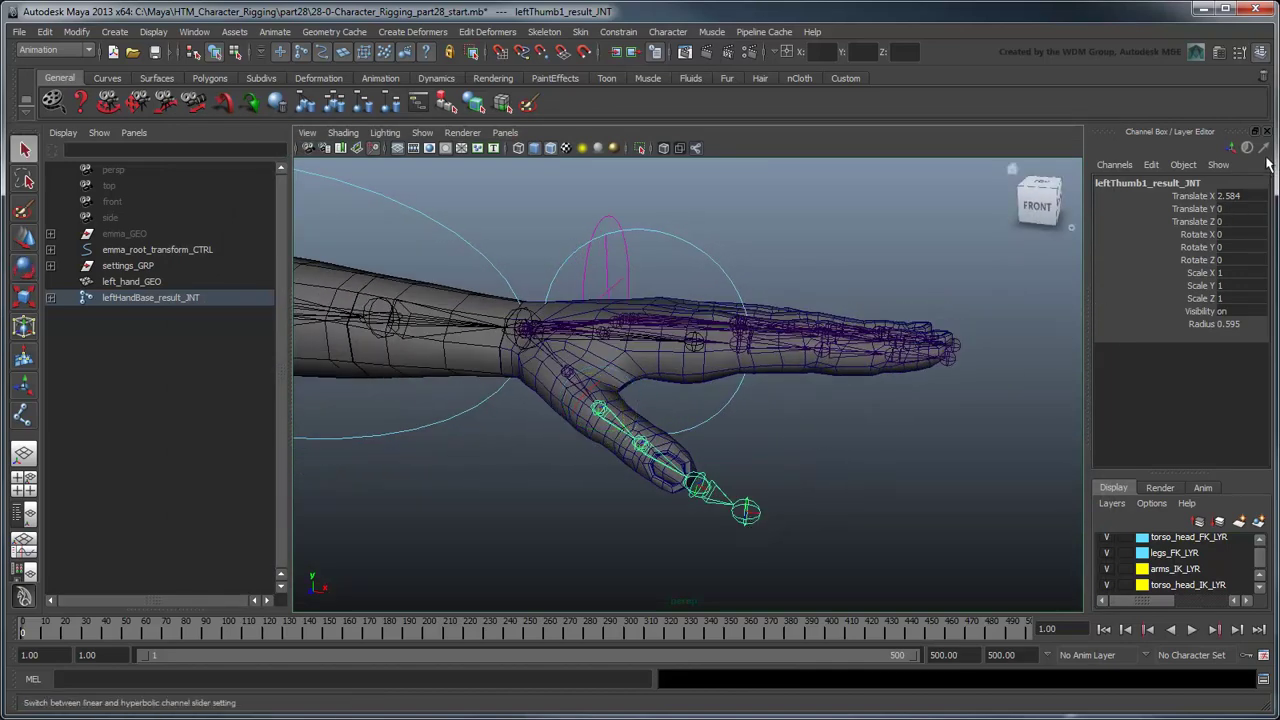
click(1267, 131)
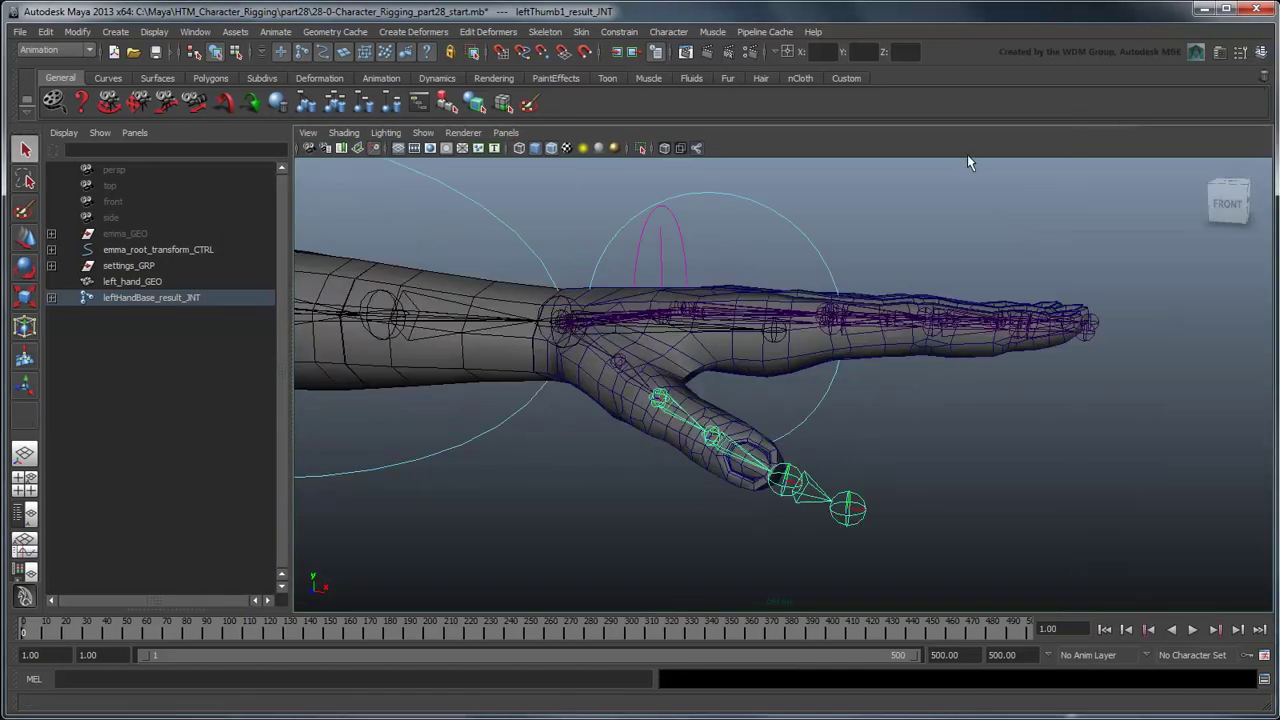
Duplicate leftThumbBase_result_JNT under leftHandBase_result_JNT and delete the copy's child joints.
click(51, 297)
key(ctrl+d)
click(150, 377)
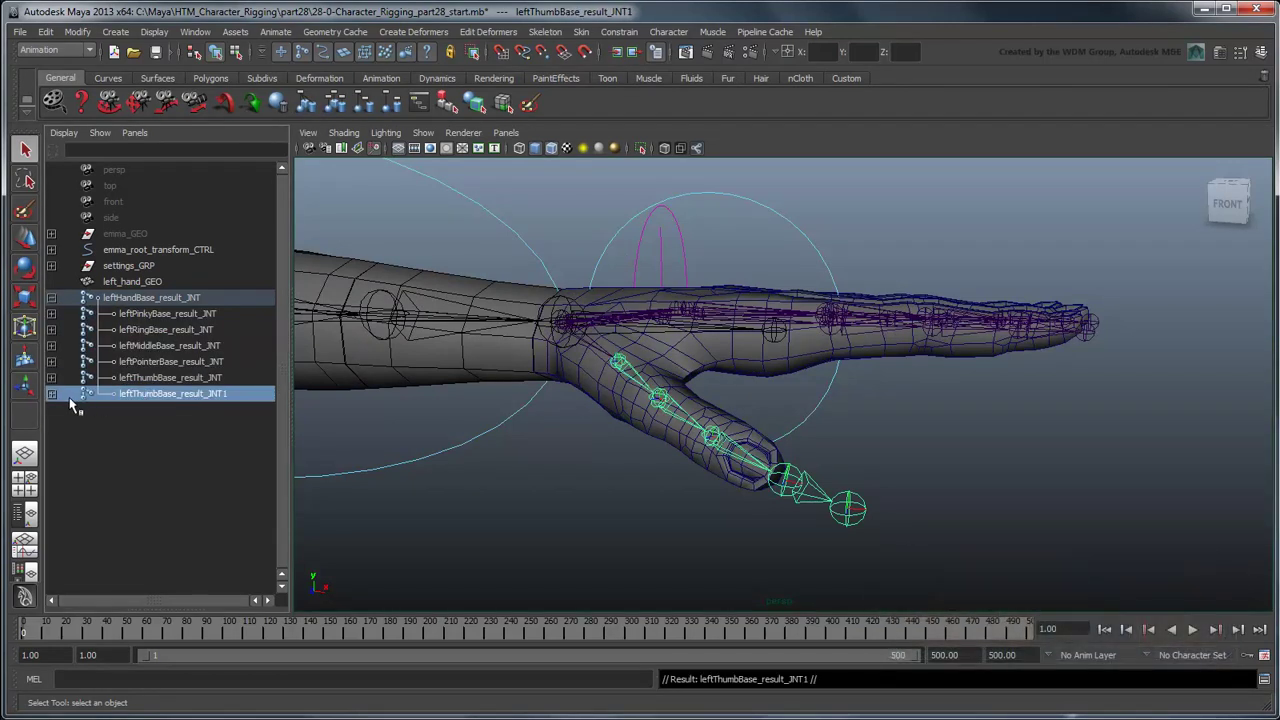
click(146, 425)
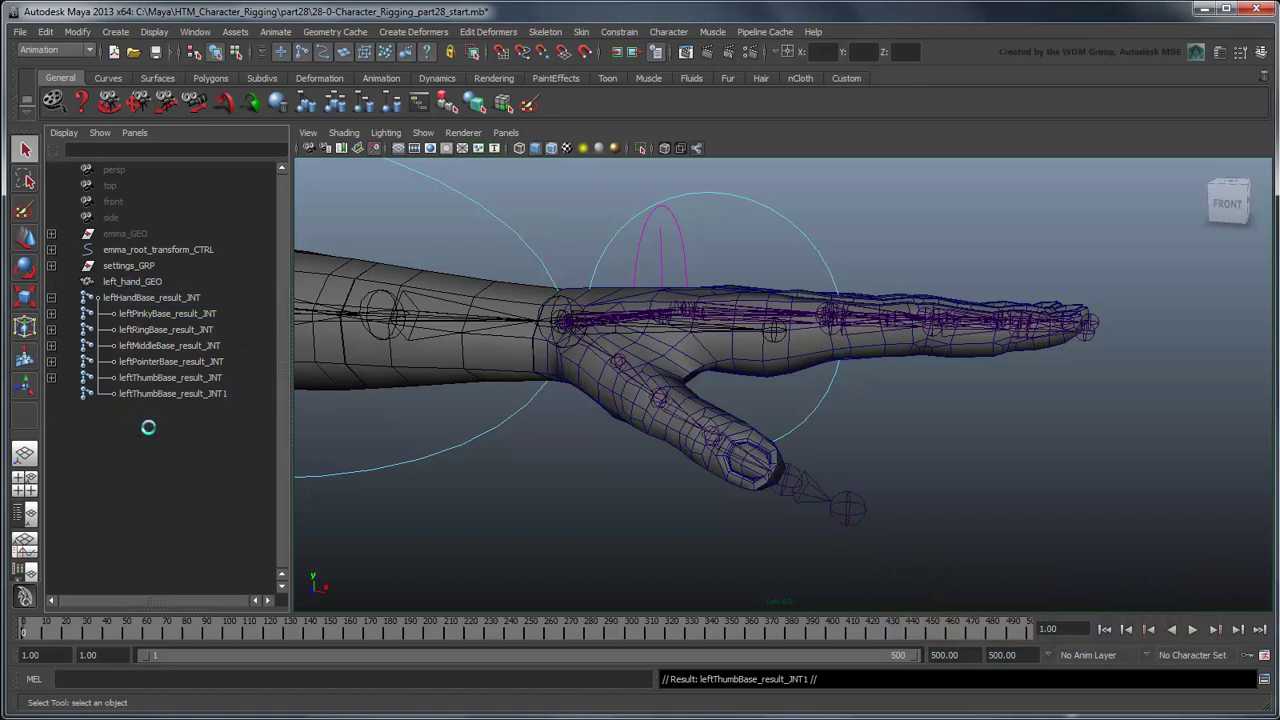
Rename the duplicated thumb base joint as leftThumb_orbit_result_JNT.
double_click(208, 399)
drag(222, 394, 168, 408)
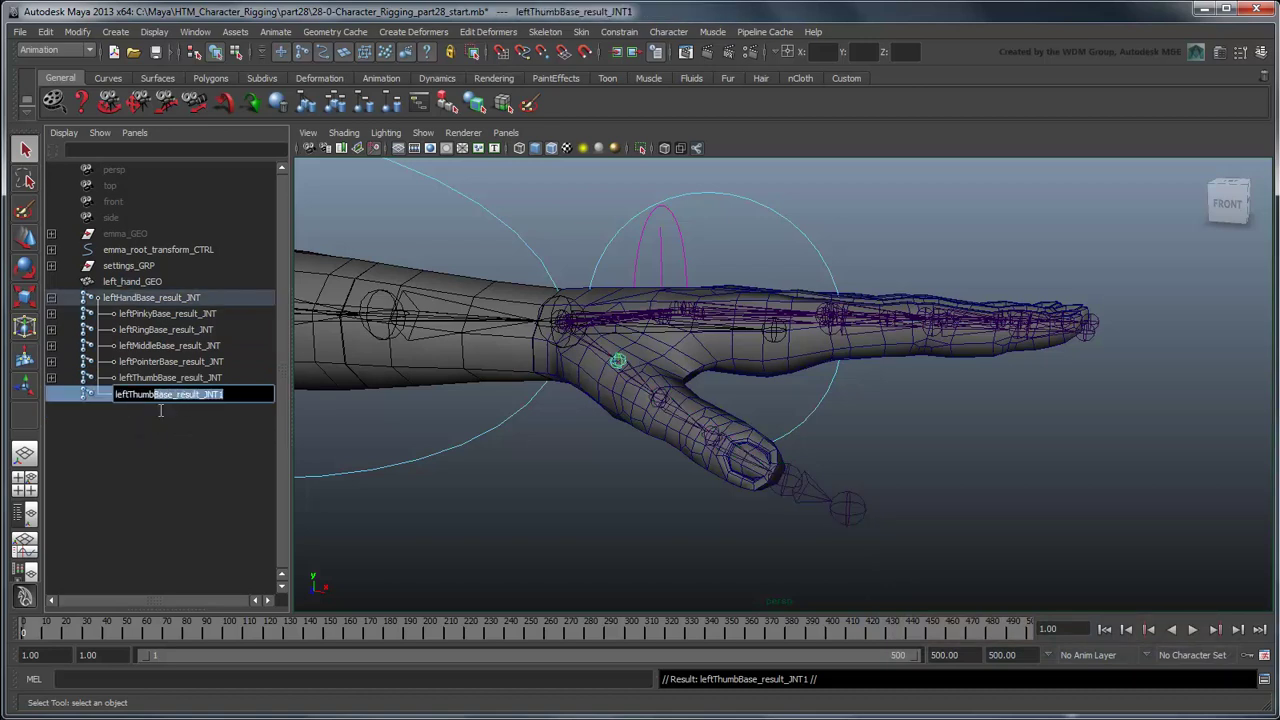
text(_)
text(orbit_result_JNT)
key(Return)
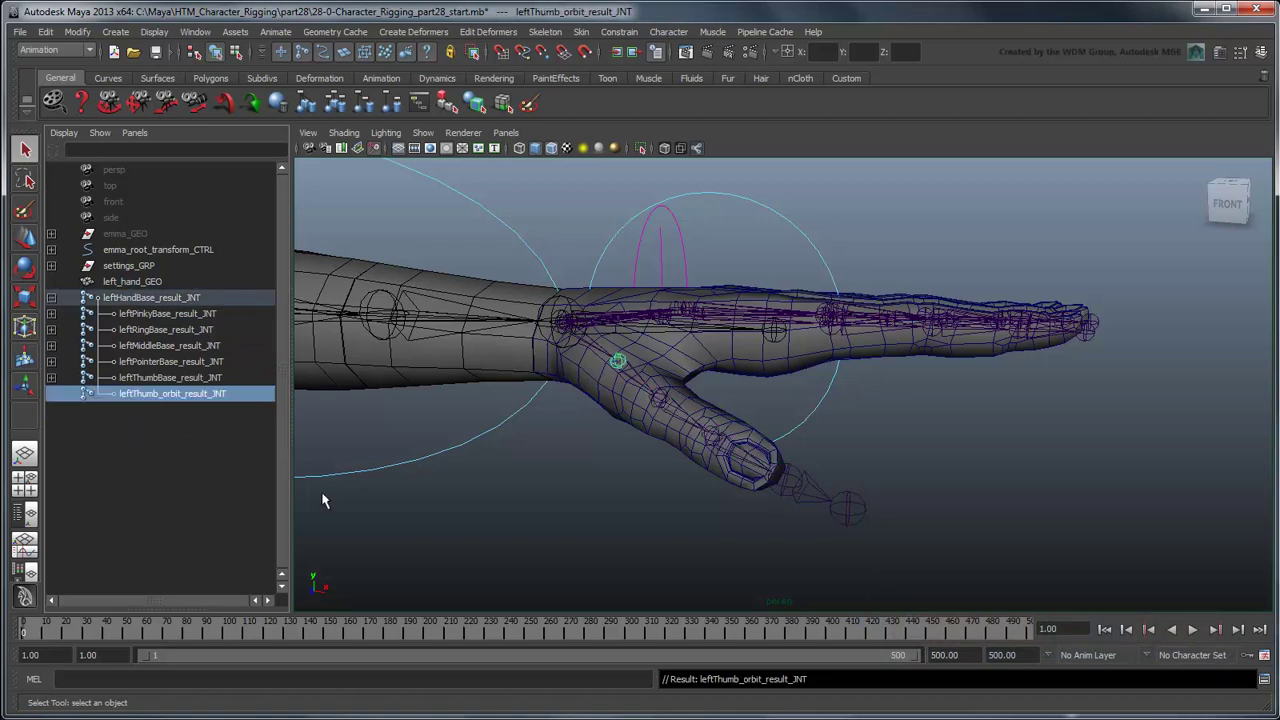
Parent leftThumb_orbit_result_JNT under leftThumbBase_result_JNT and leftThumb1_result_JNT under leftThumb_orbit_result_JNT.
click(51, 377)
mouse_move(172, 409)
middle_down()
mouse_move(187, 376)
mouse_move(185, 414)
middle_up()
click(195, 390)
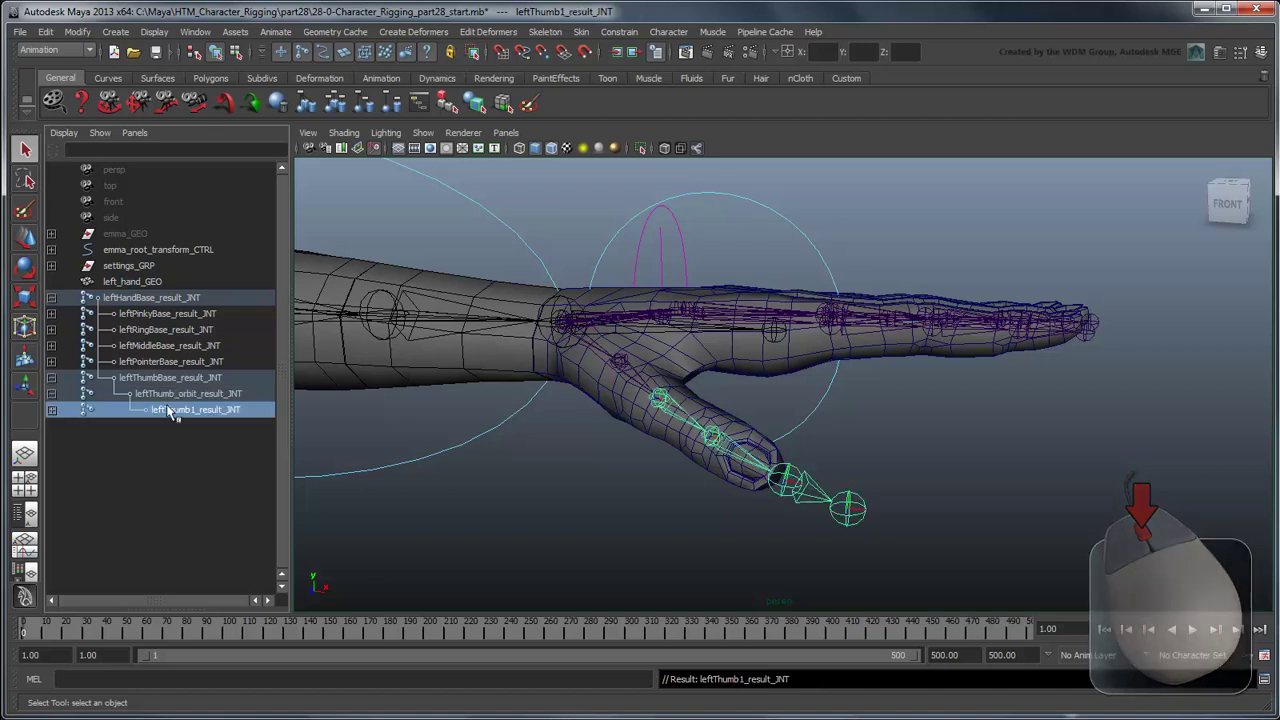
Test-rotate leftThumb_orbit_result_JNT by about 58 degrees in X, and try rotating leftThumb1_result_JNT.
click(185, 393)
key(e)
mouse_move(599, 502)
alt+mouse_down()
mouse_move(665, 523)
mouse_move(607, 487)
alt+mouse_up()
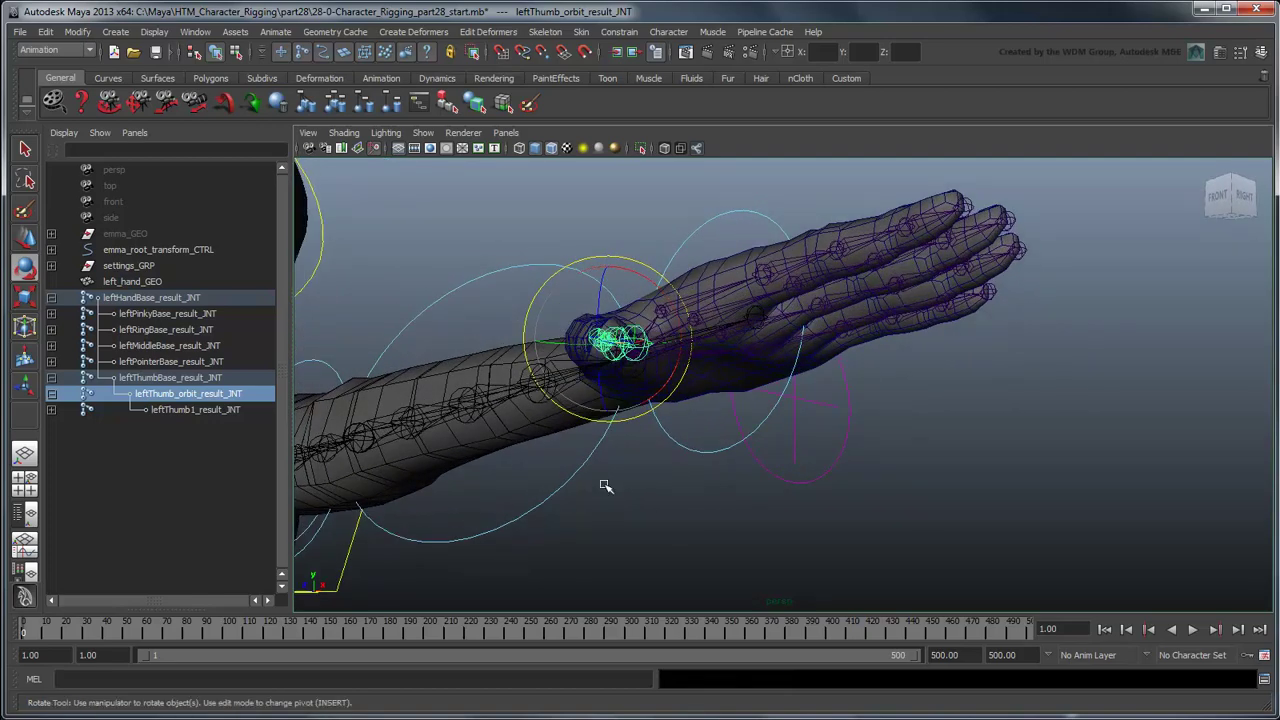
mouse_move(678, 305)
mouse_down()
mouse_move(632, 283)
mouse_move(668, 300)
mouse_up()
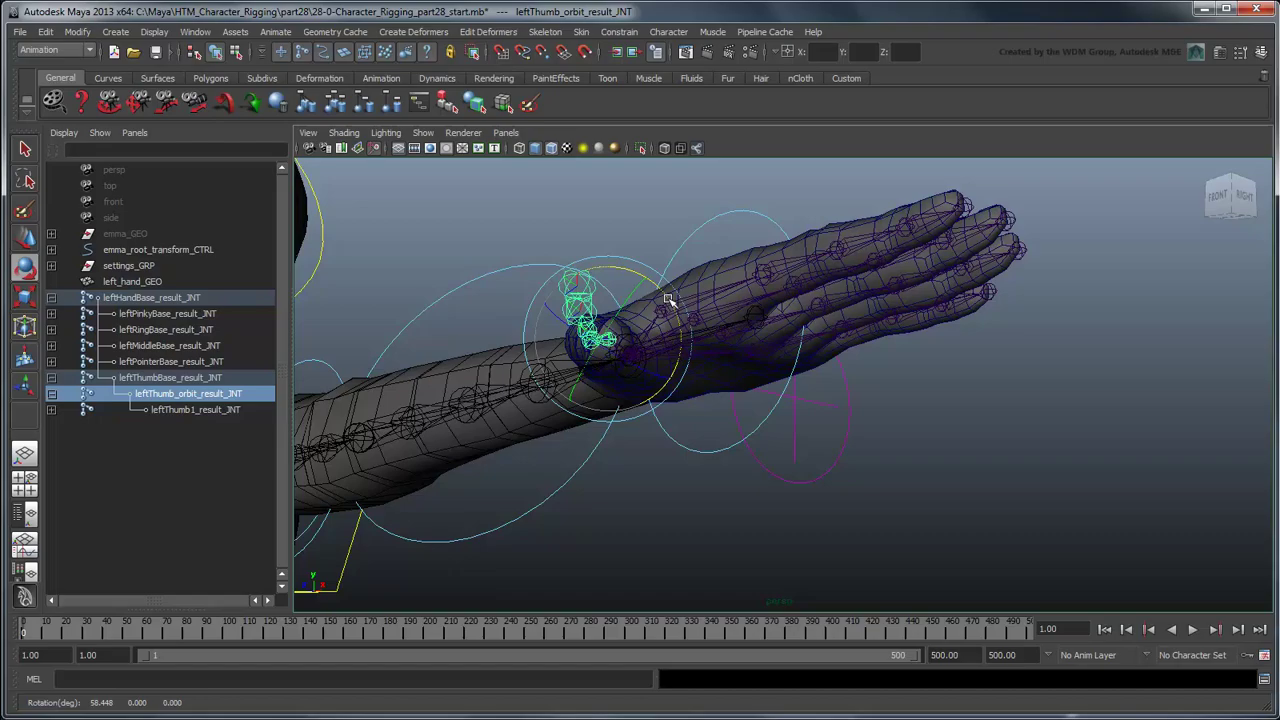
alt+drag(660, 429, 634, 531)
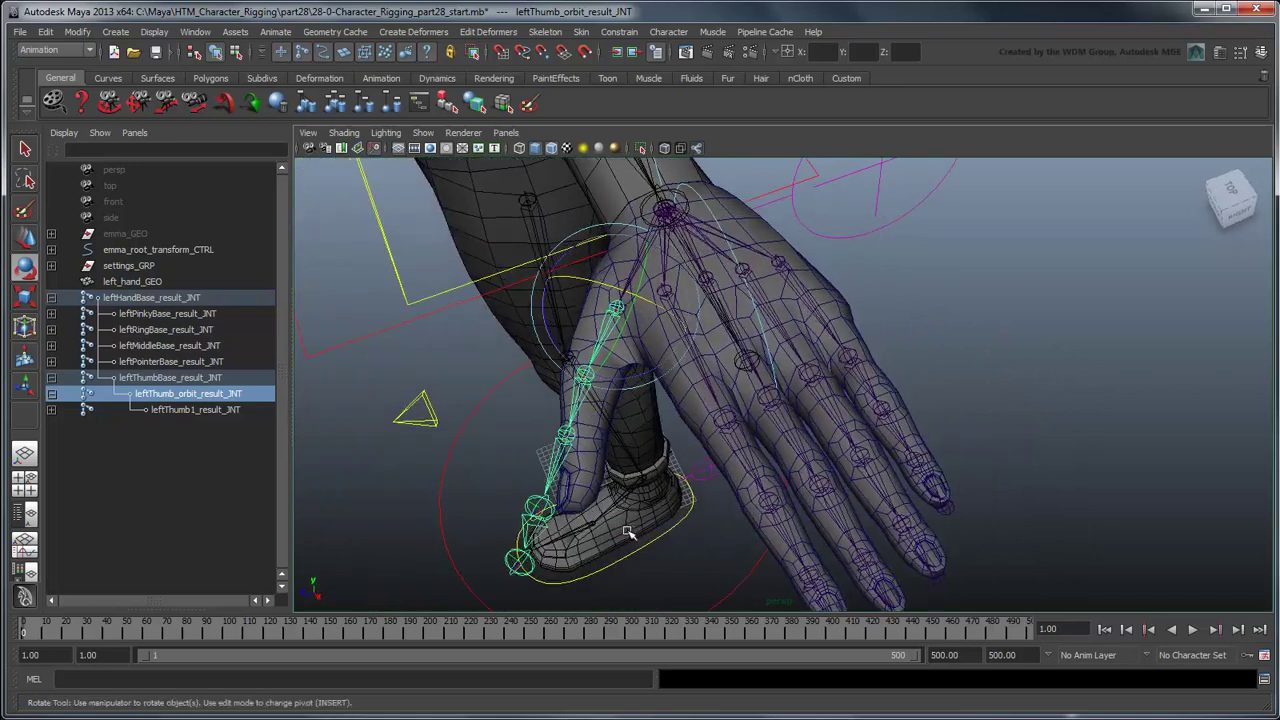
key(Down)
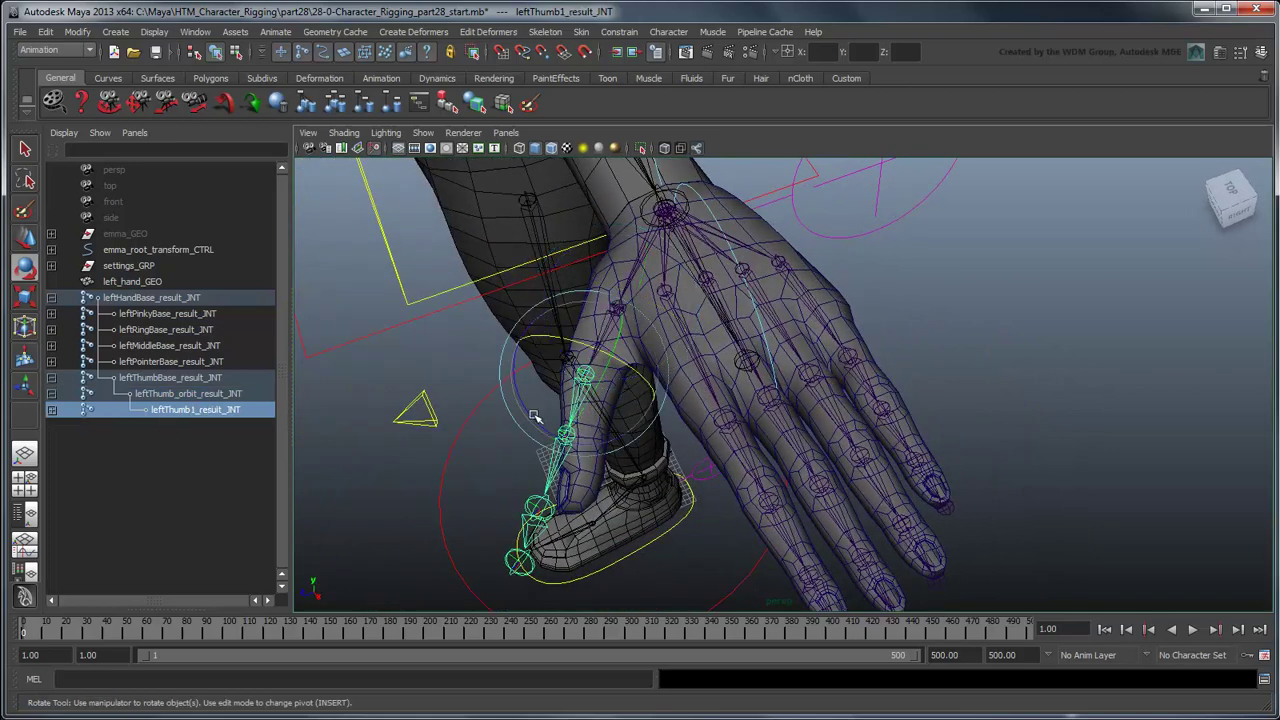
drag(530, 415, 549, 435)
alt+drag(630, 505, 721, 507)
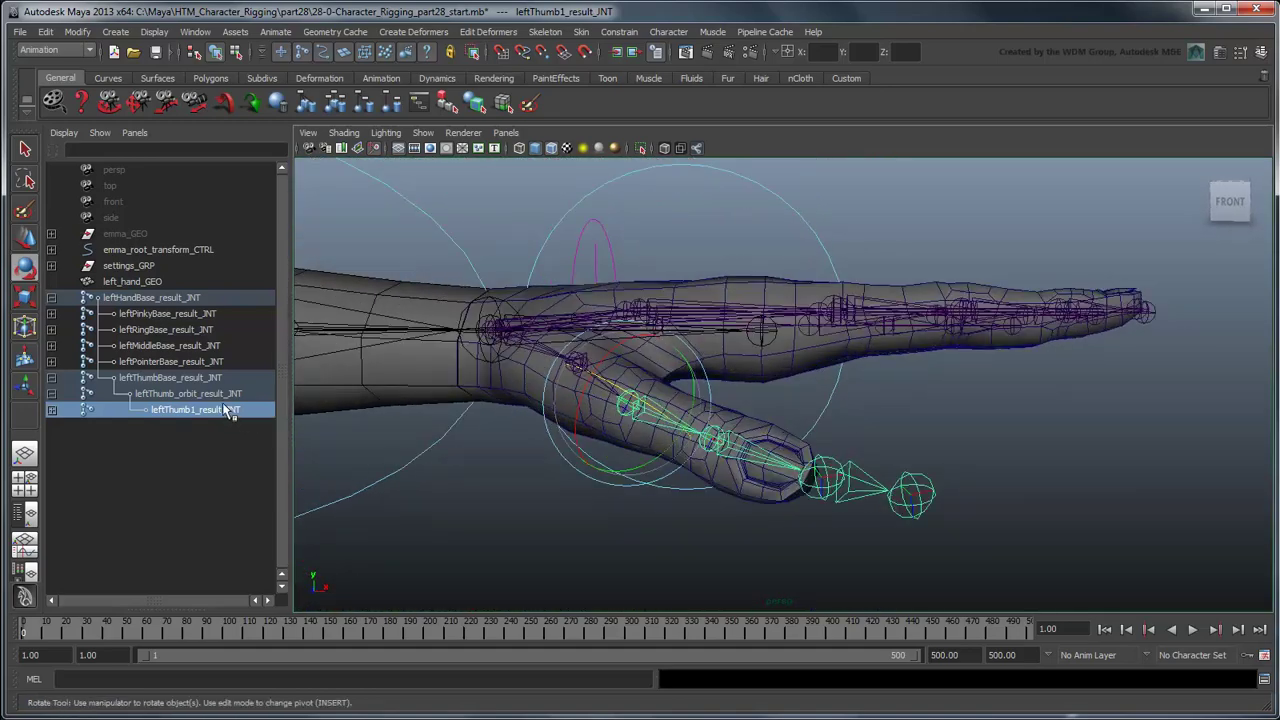
Freeze only Rotate and Joint orient on leftThumb_orbit_result_JNT and leftThumb1_result_JNT, leaving out Translate and Scale.
click(160, 397)
click(77, 31)
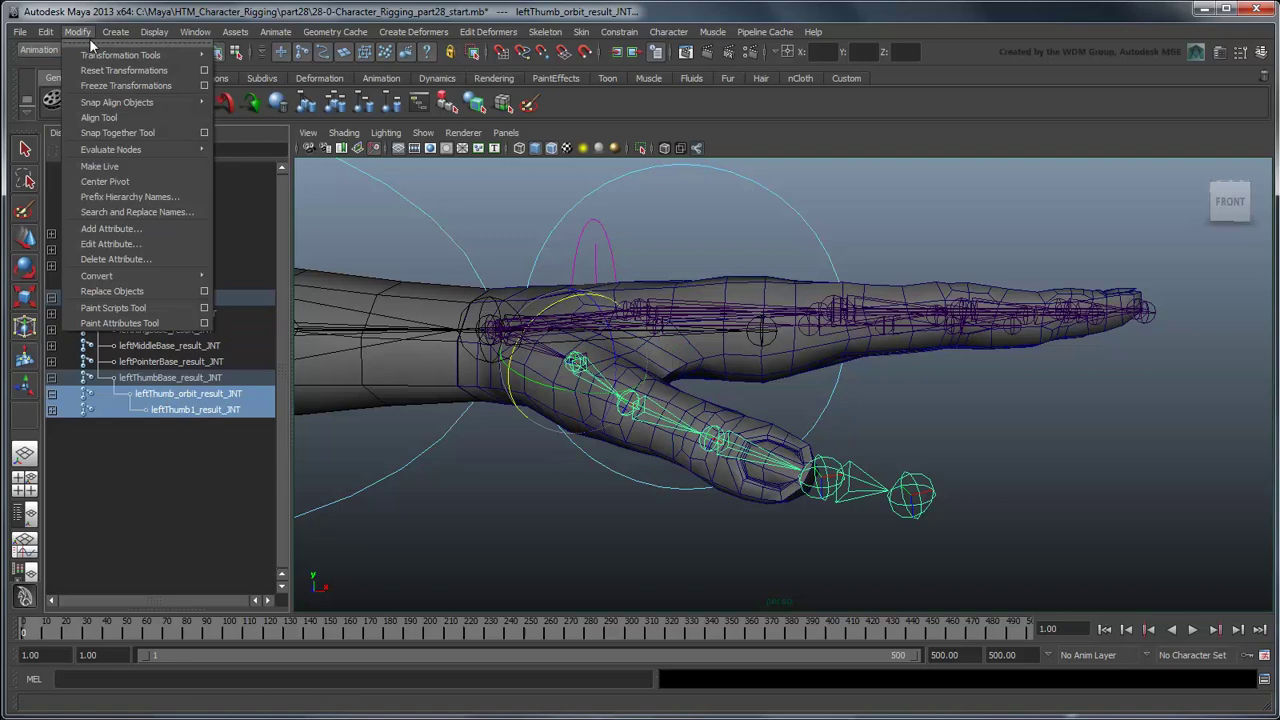
click(204, 87)
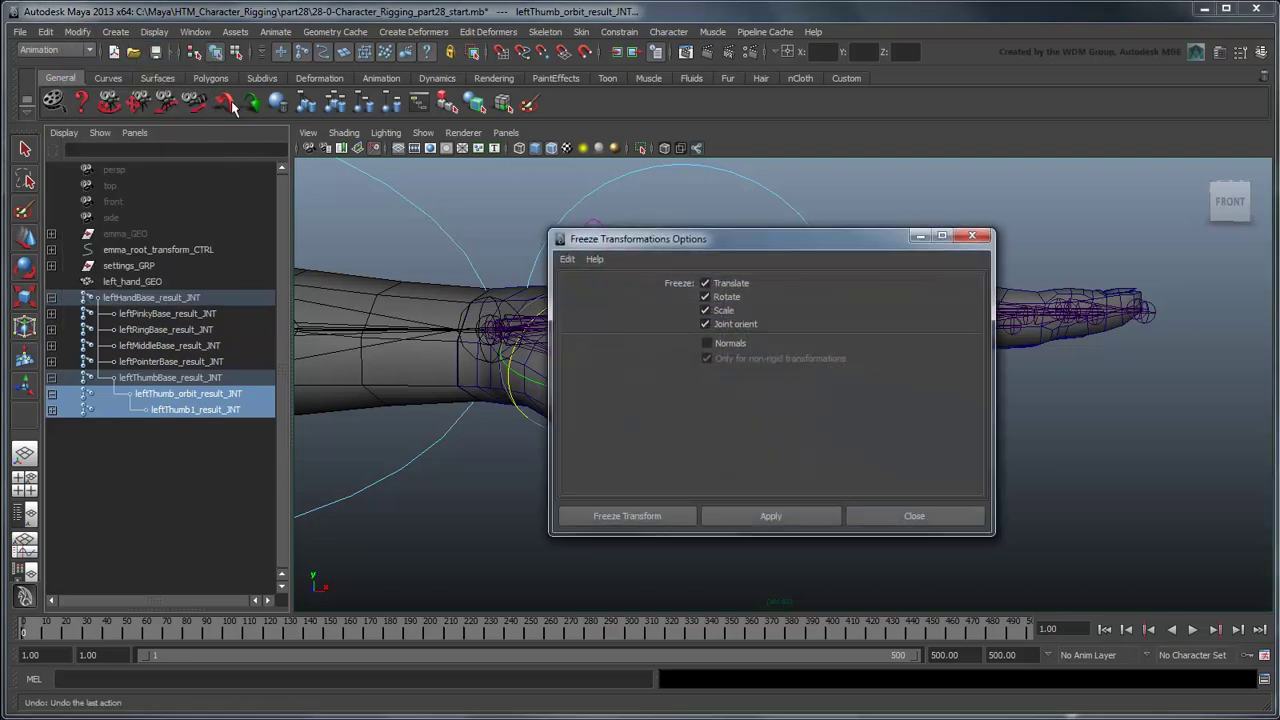
click(705, 283)
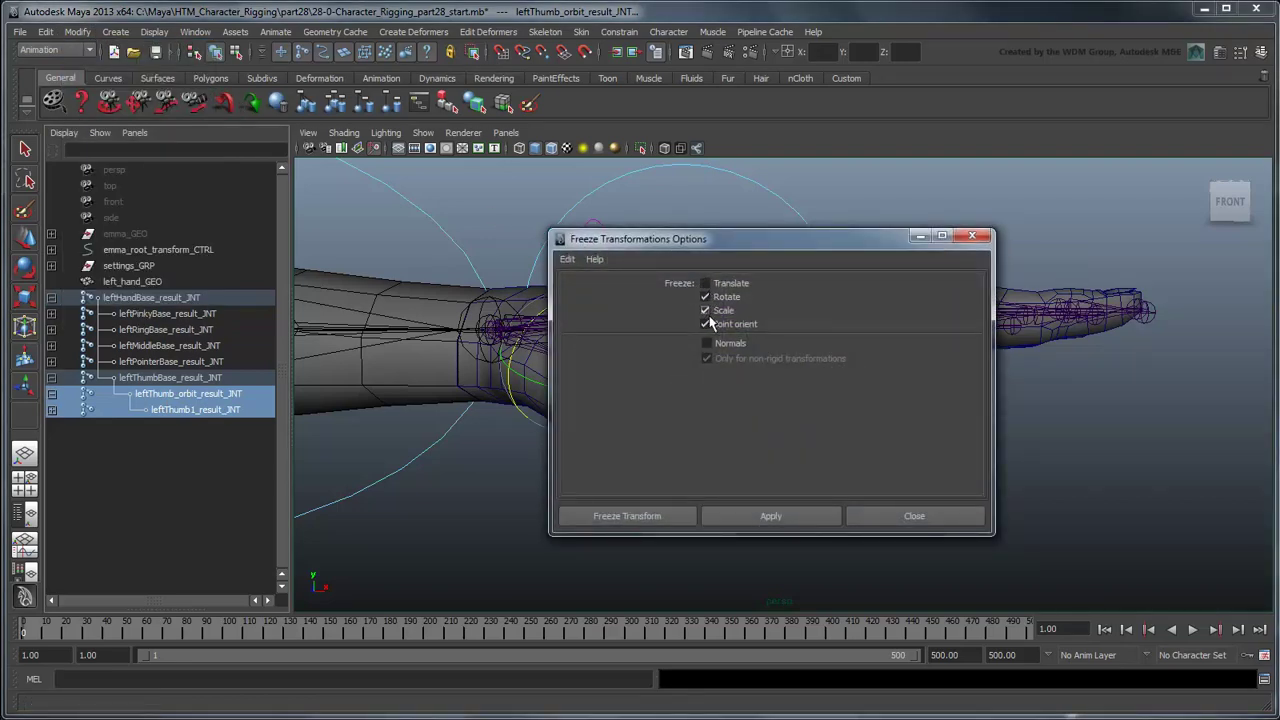
click(705, 310)
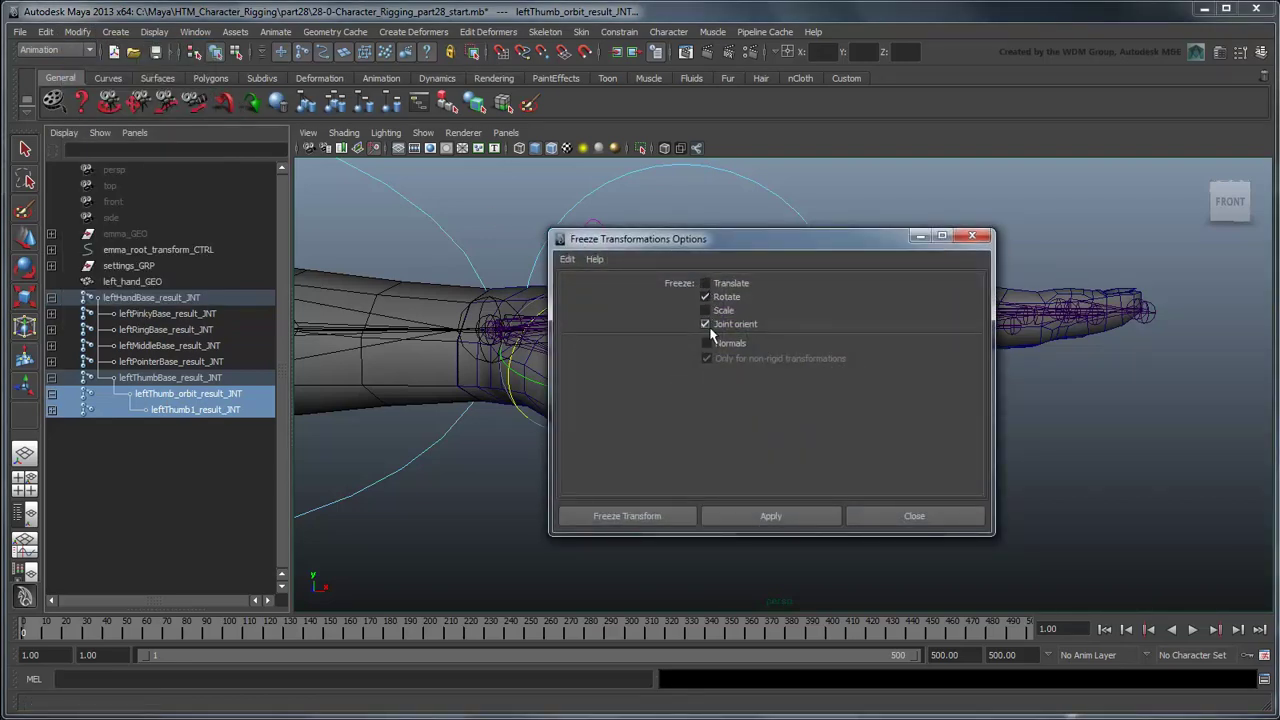
click(660, 518)
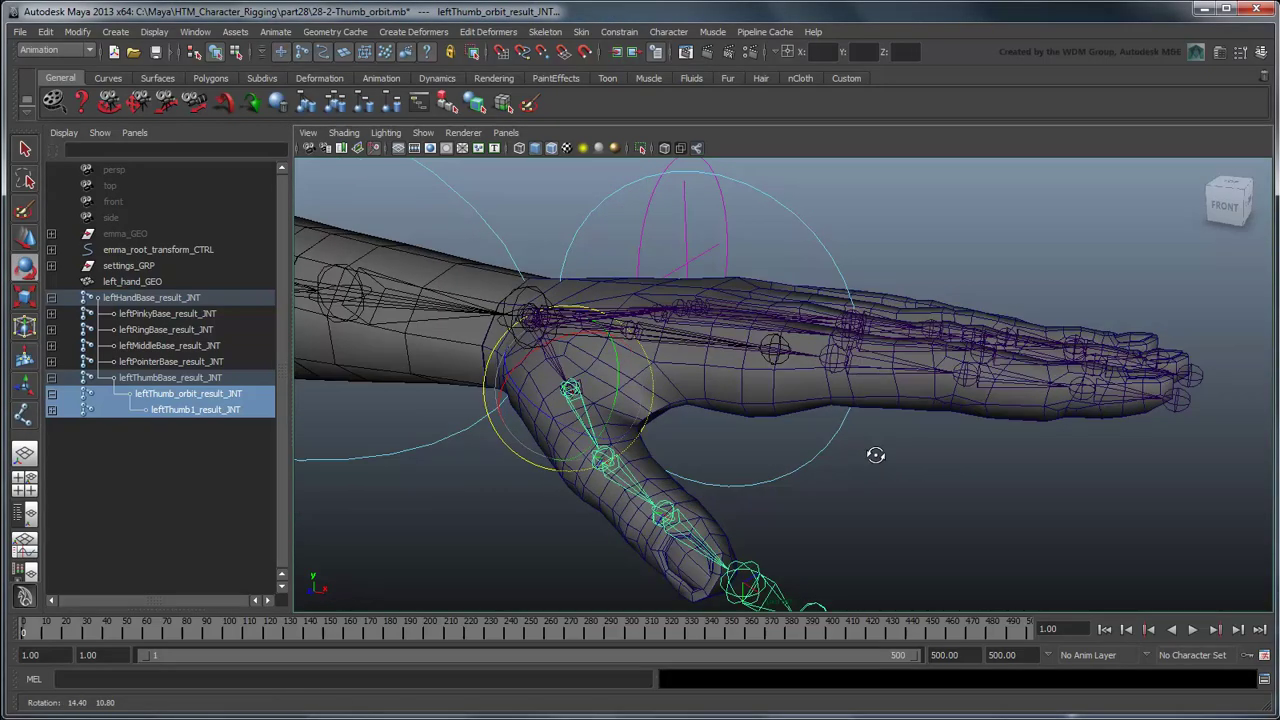
Test-bend leftThumb1_result_JNT by about -51 degrees in Z and undo the rotation.
click(236, 411)
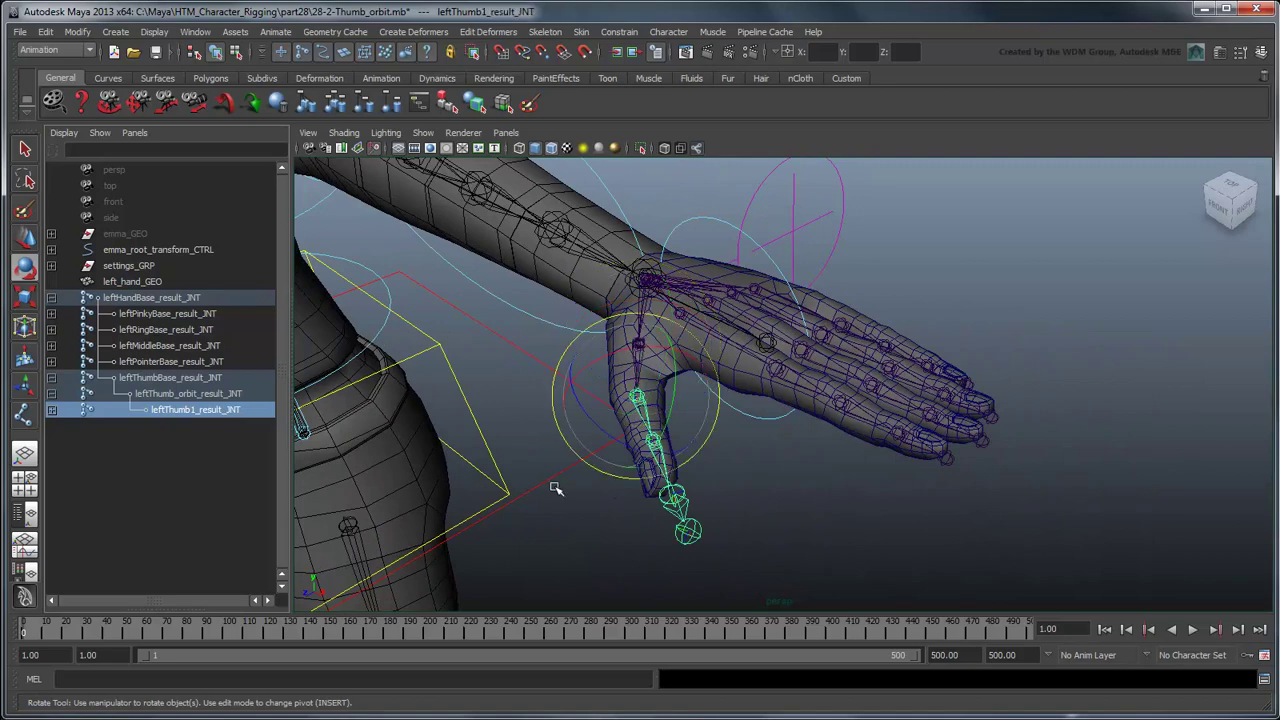
drag(596, 440, 670, 462)
key(ctrl+z)
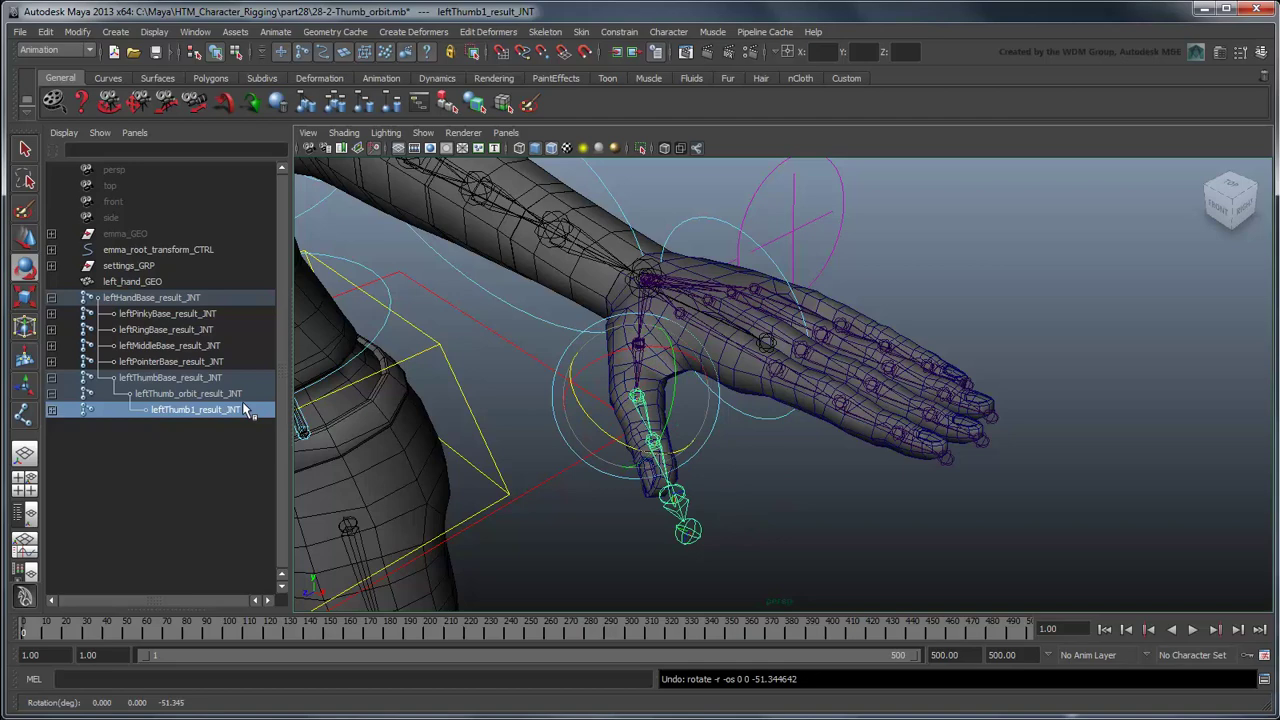
Test-rotate leftThumb_orbit_result_JNT by about -32 degrees in Y and about -23 degrees in X, undoing each rotation.
key(Up)
drag(606, 392, 645, 455)
key(ctrl+z)
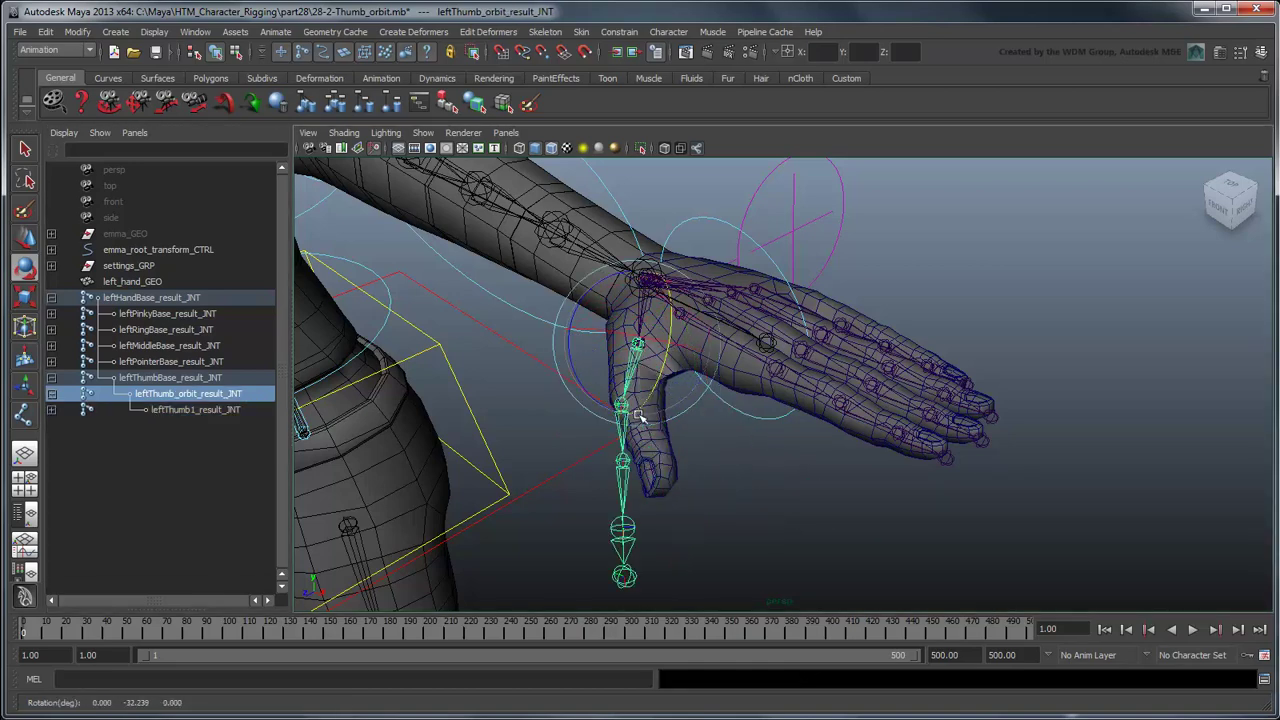
key(ctrl+z)
drag(653, 312, 709, 388)
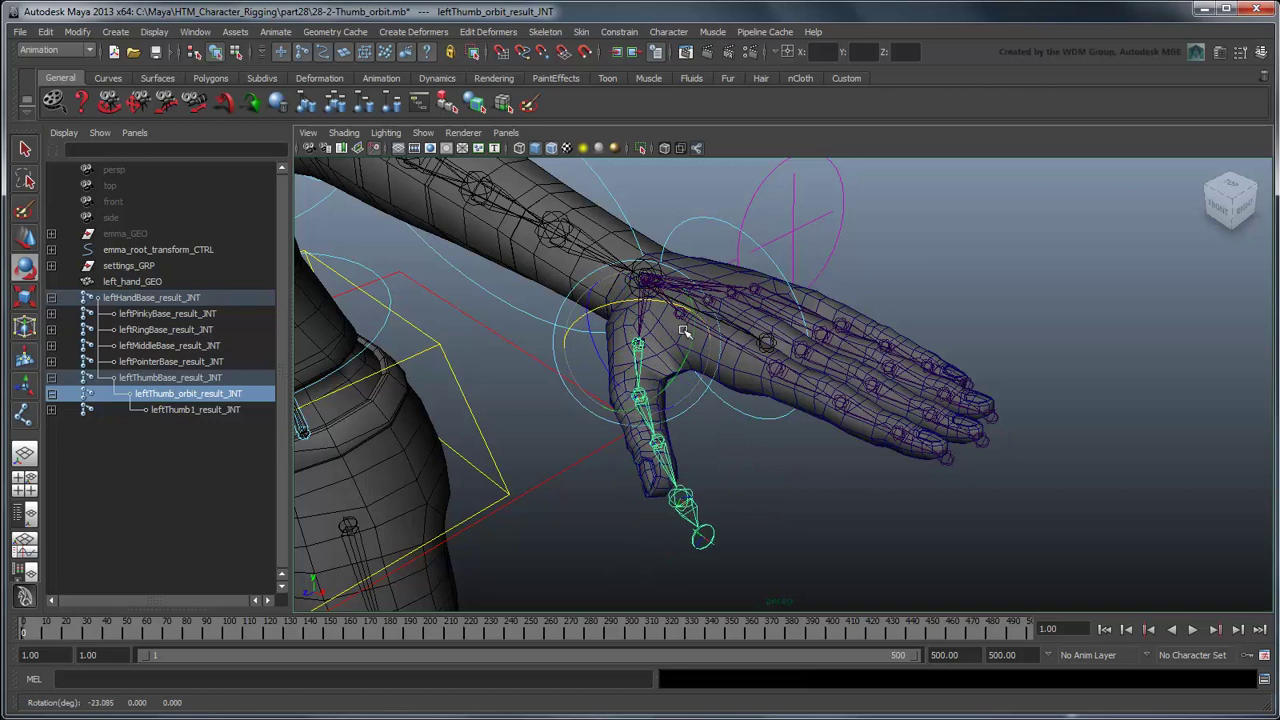
key(ctrl+z)
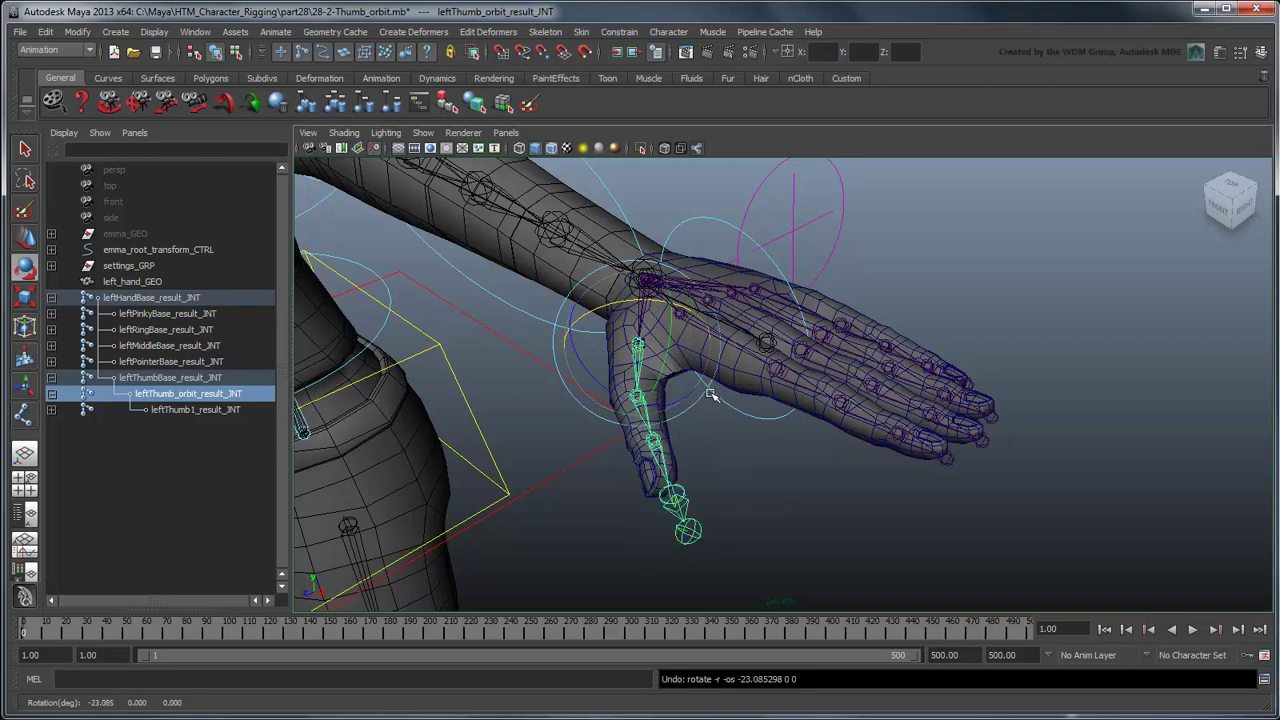
Compare the end joints of the thumb and fingers, and delete leftThumb4_result_JNT from the end of the thumb chain.
click(687, 531)
key(w)
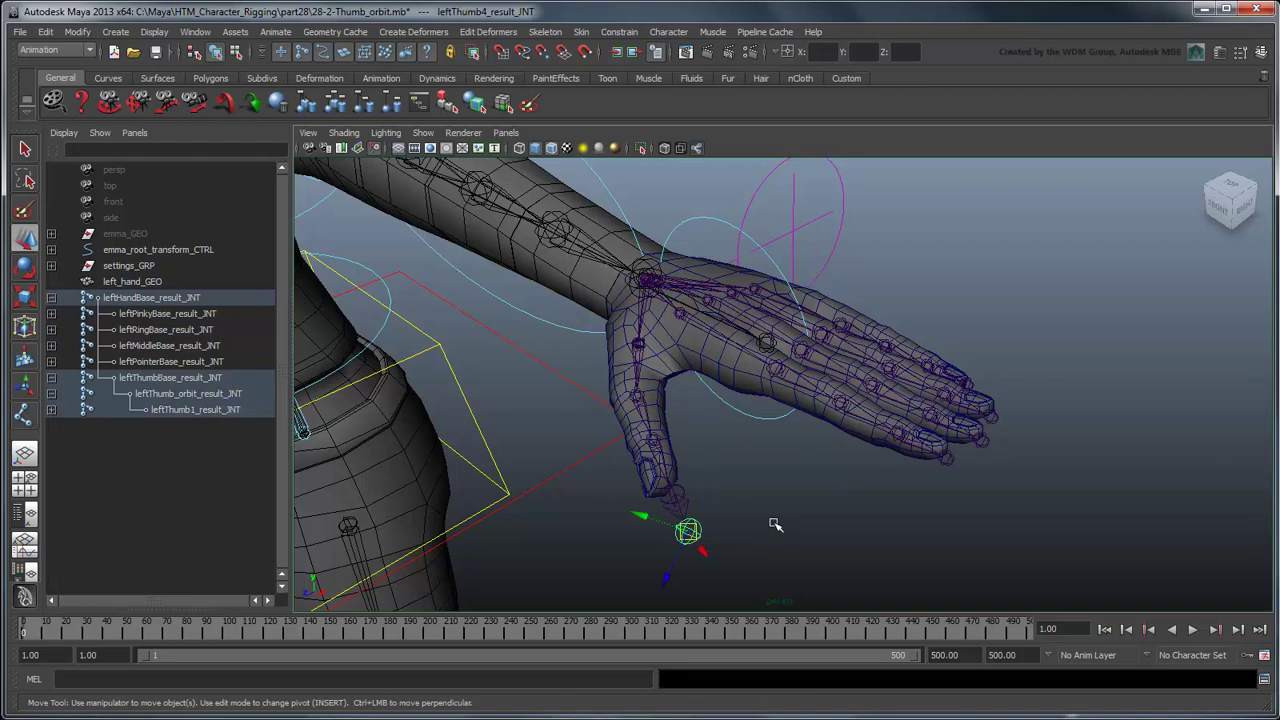
click(965, 465)
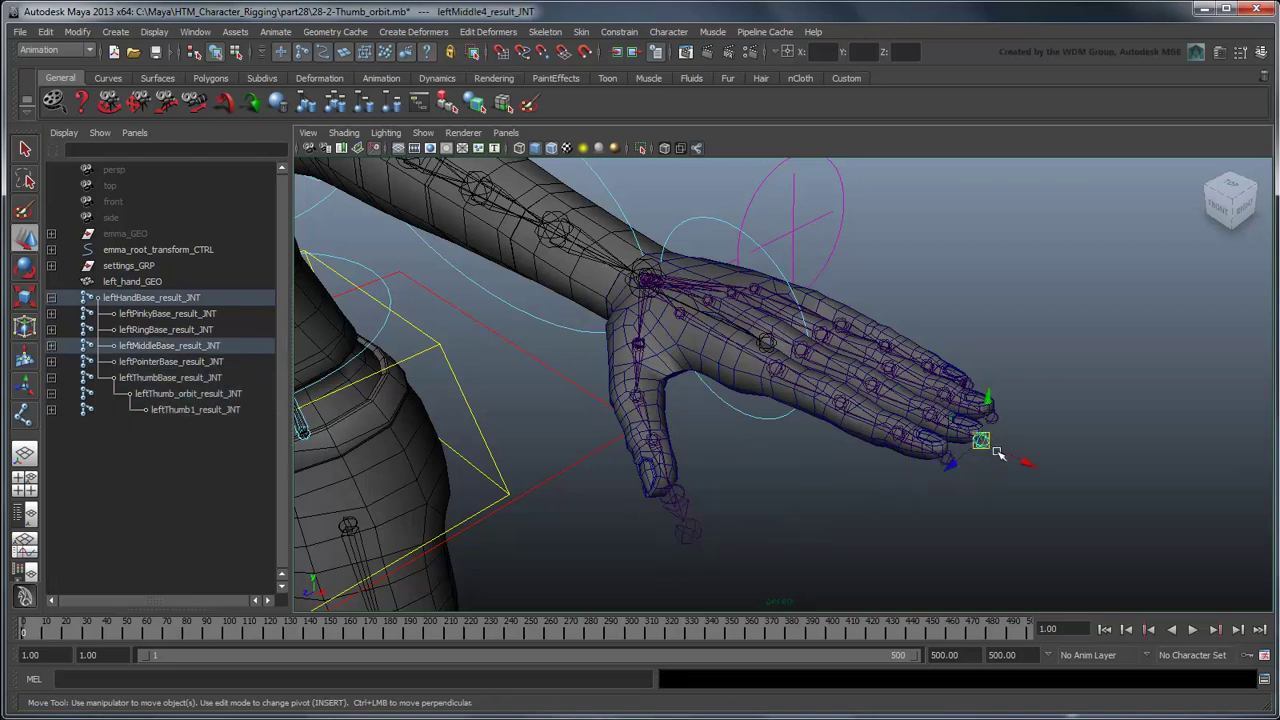
click(1004, 426)
click(986, 398)
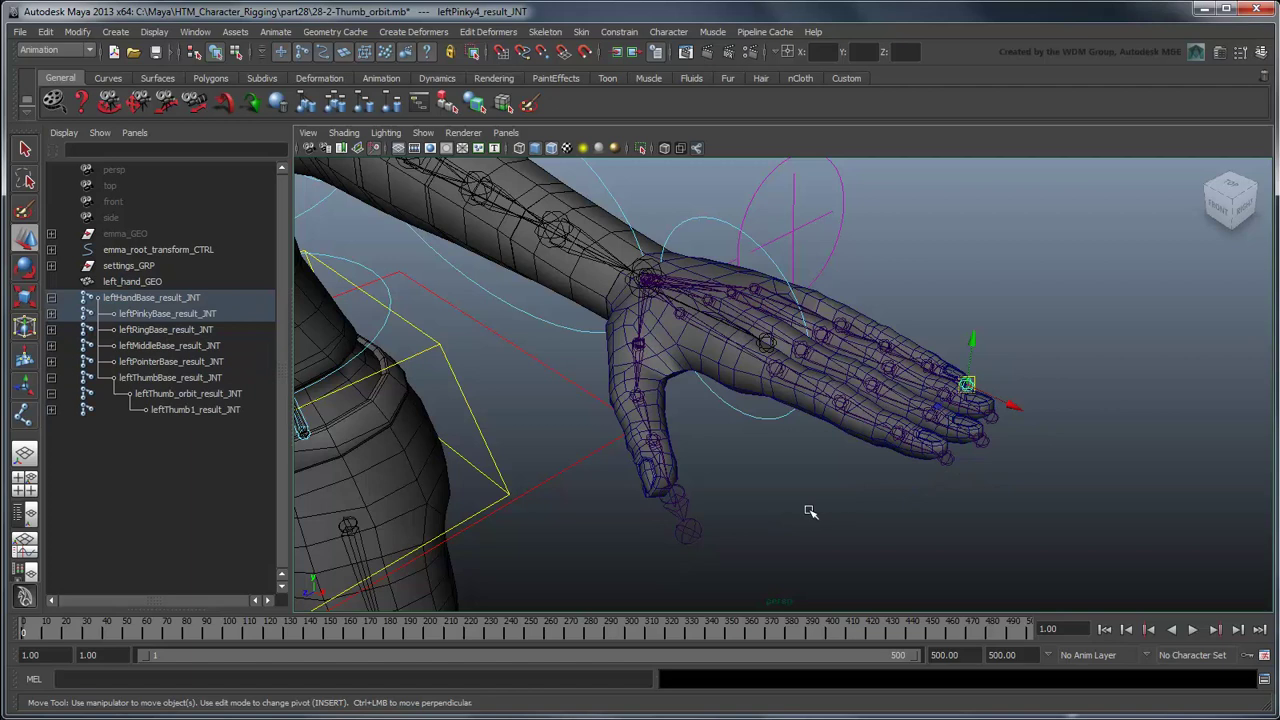
click(692, 540)
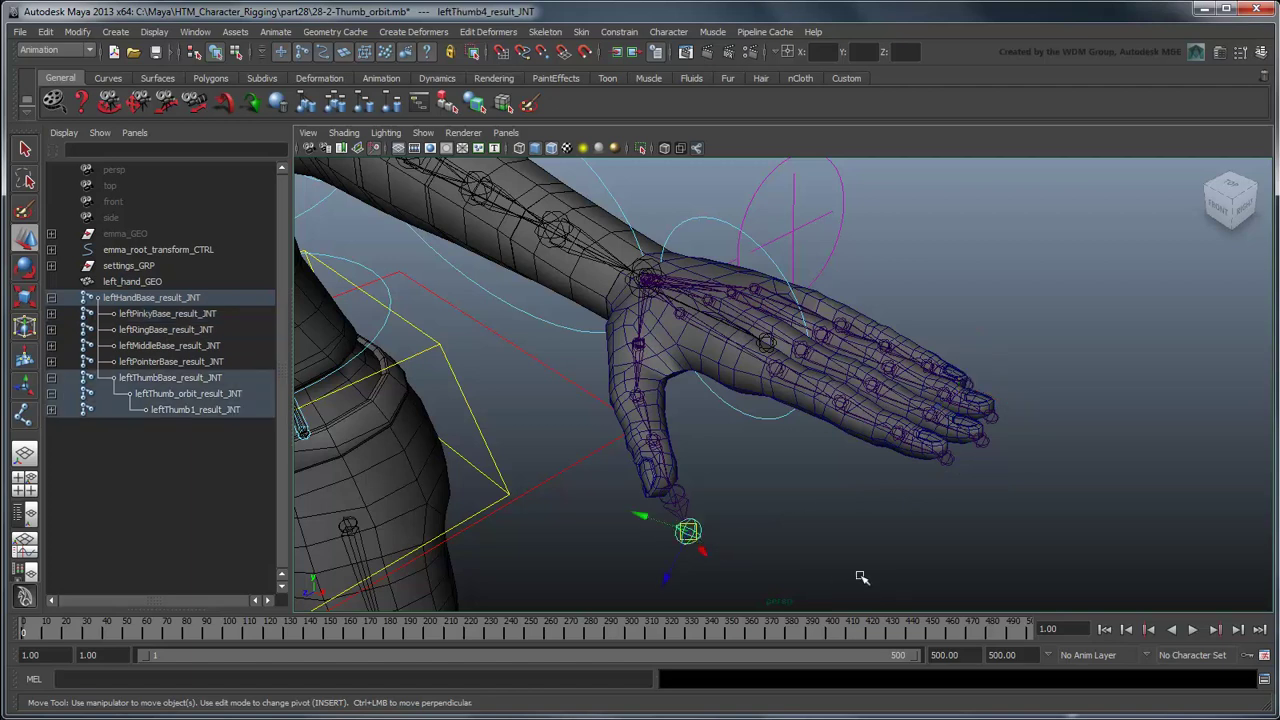
click(862, 577)
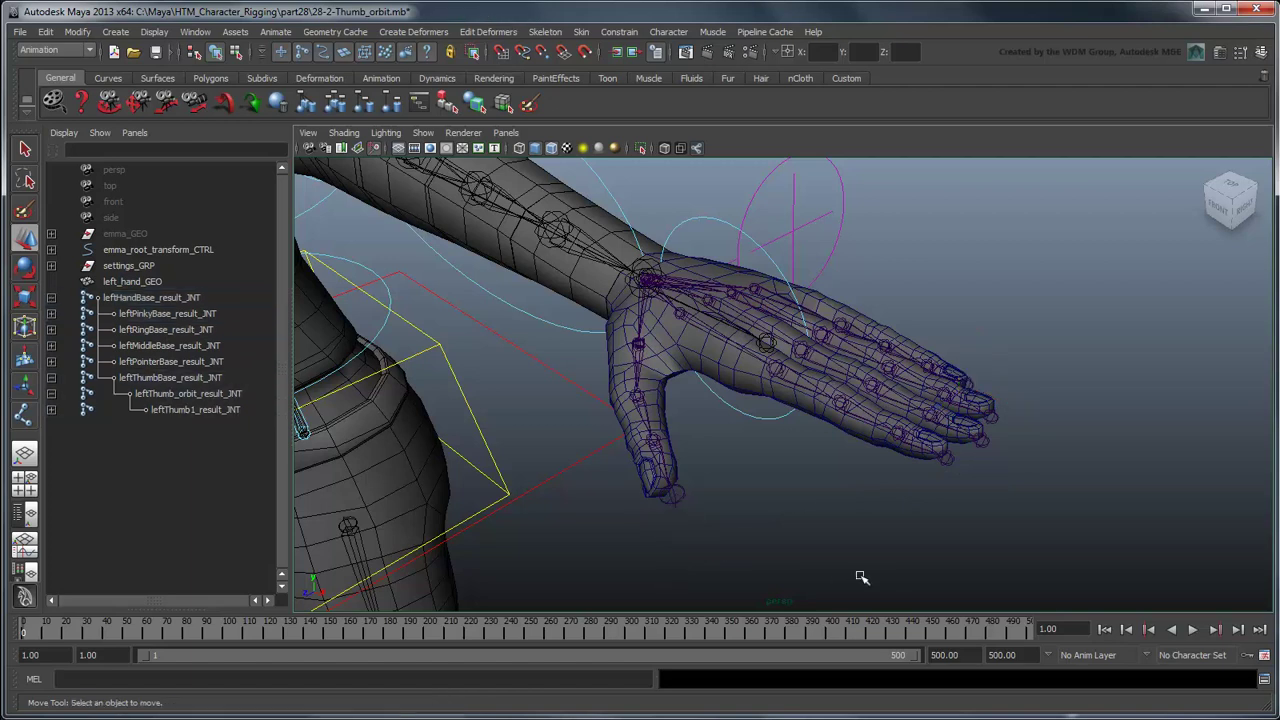
click(674, 500)
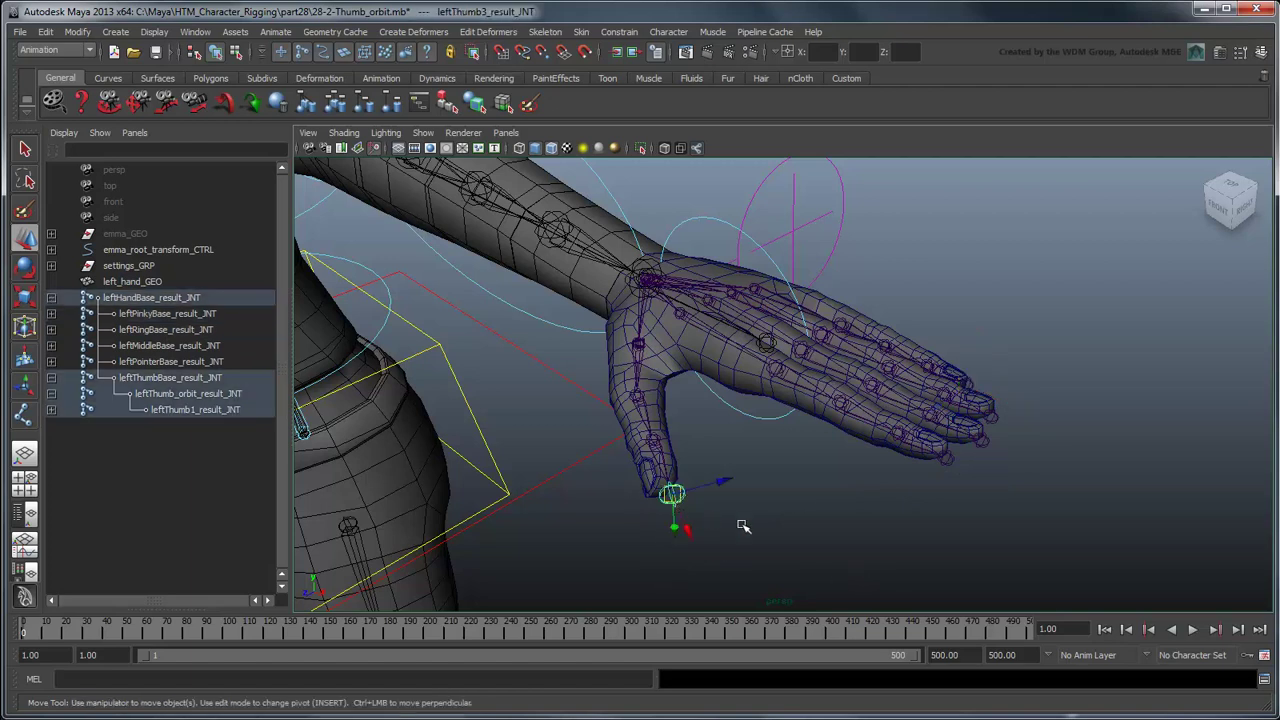
click(807, 534)
key(q)
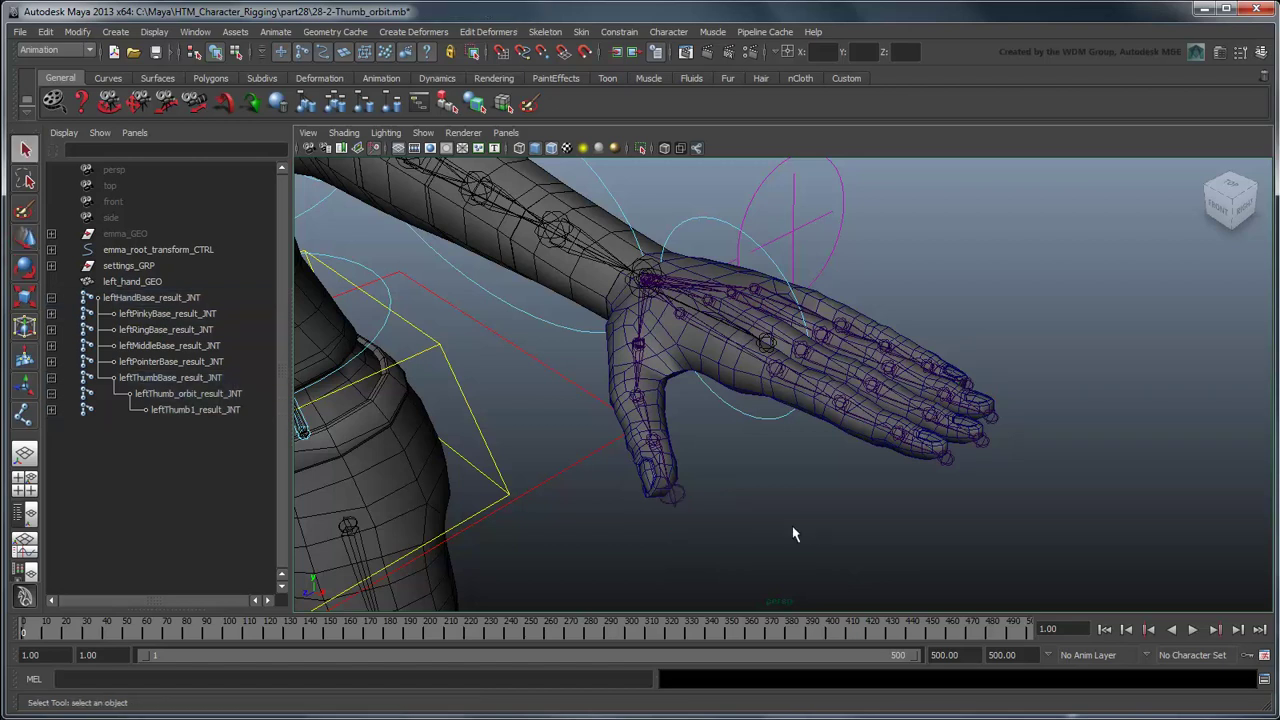
Set the rotate order of leftThumbBase_result_JNT and leftThumb_orbit_result_JNT to zyx.
click(215, 379)
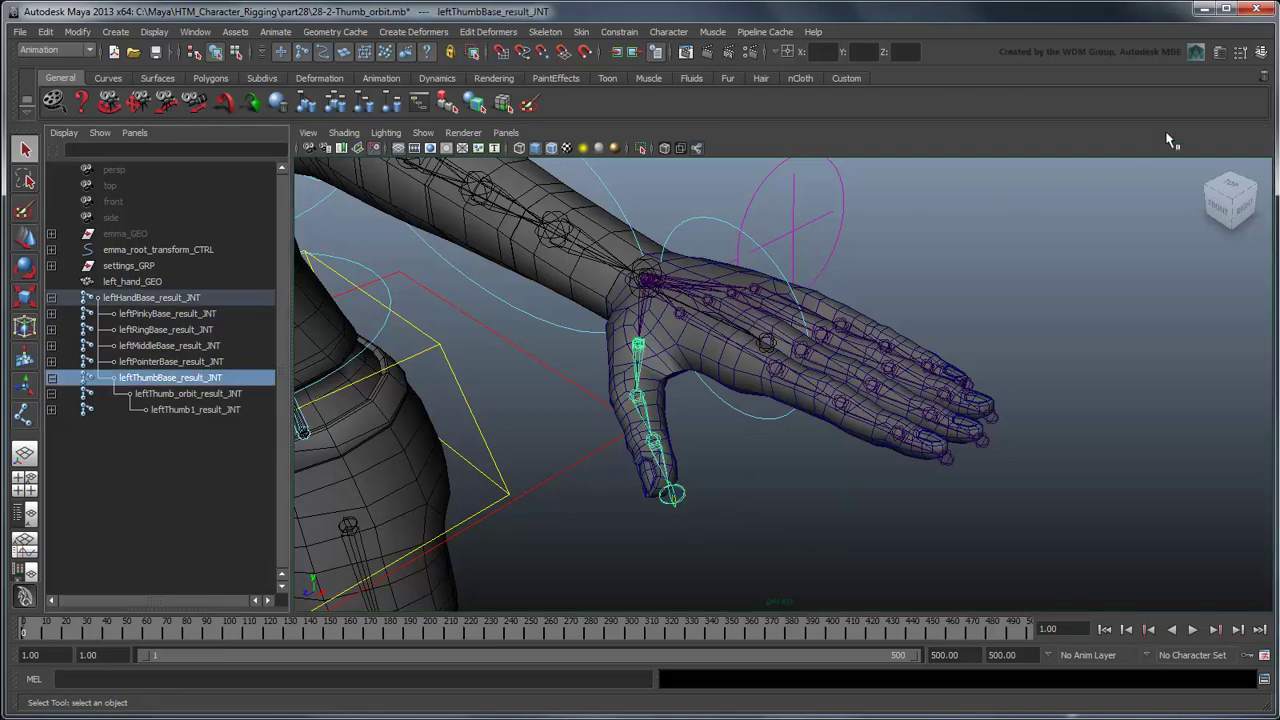
click(1220, 52)
click(1080, 340)
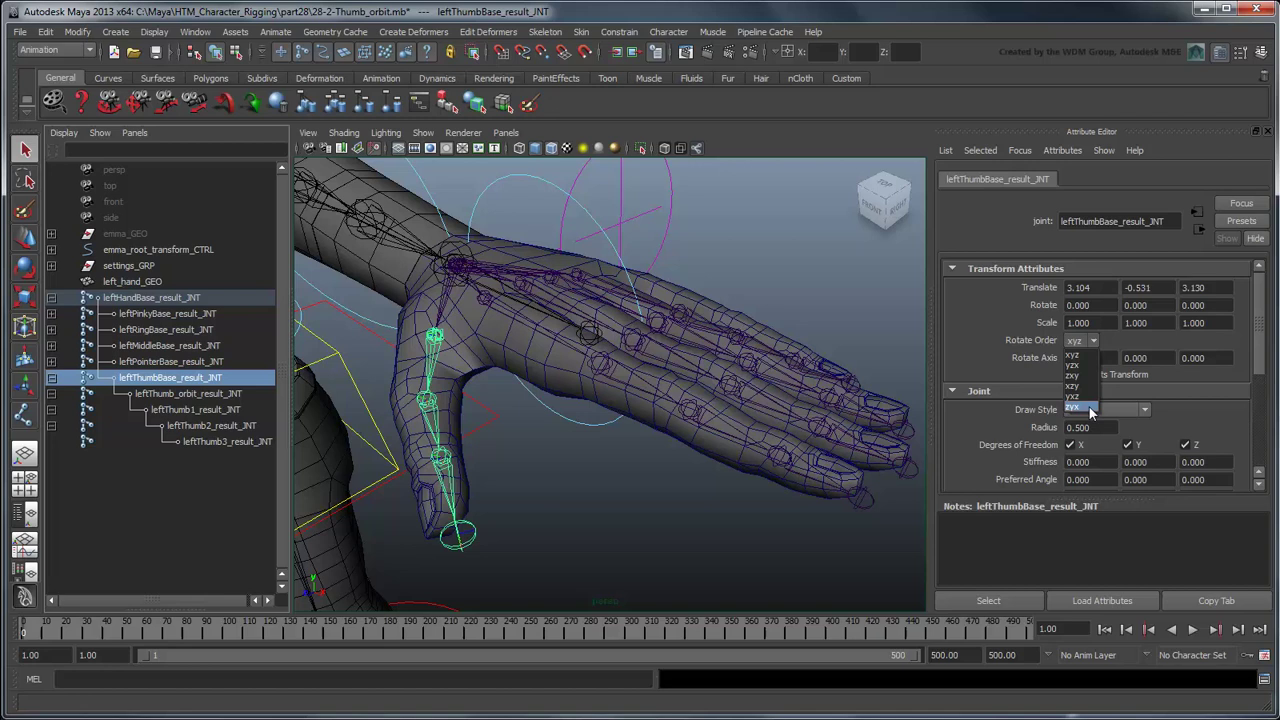
click(1090, 409)
click(205, 393)
click(1080, 340)
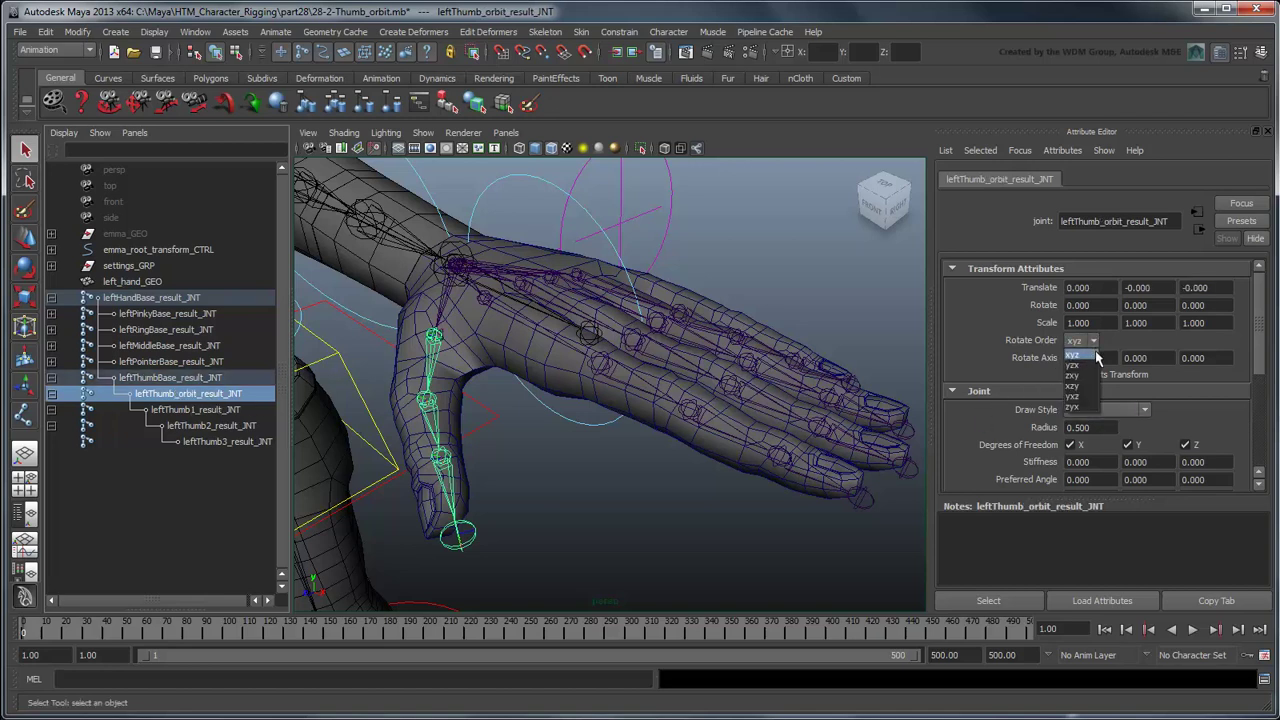
click(1073, 407)
Set the rotate order of leftThumb1_result_JNT and leftThumb2_result_JNT to zyx.
click(228, 409)
click(1080, 340)
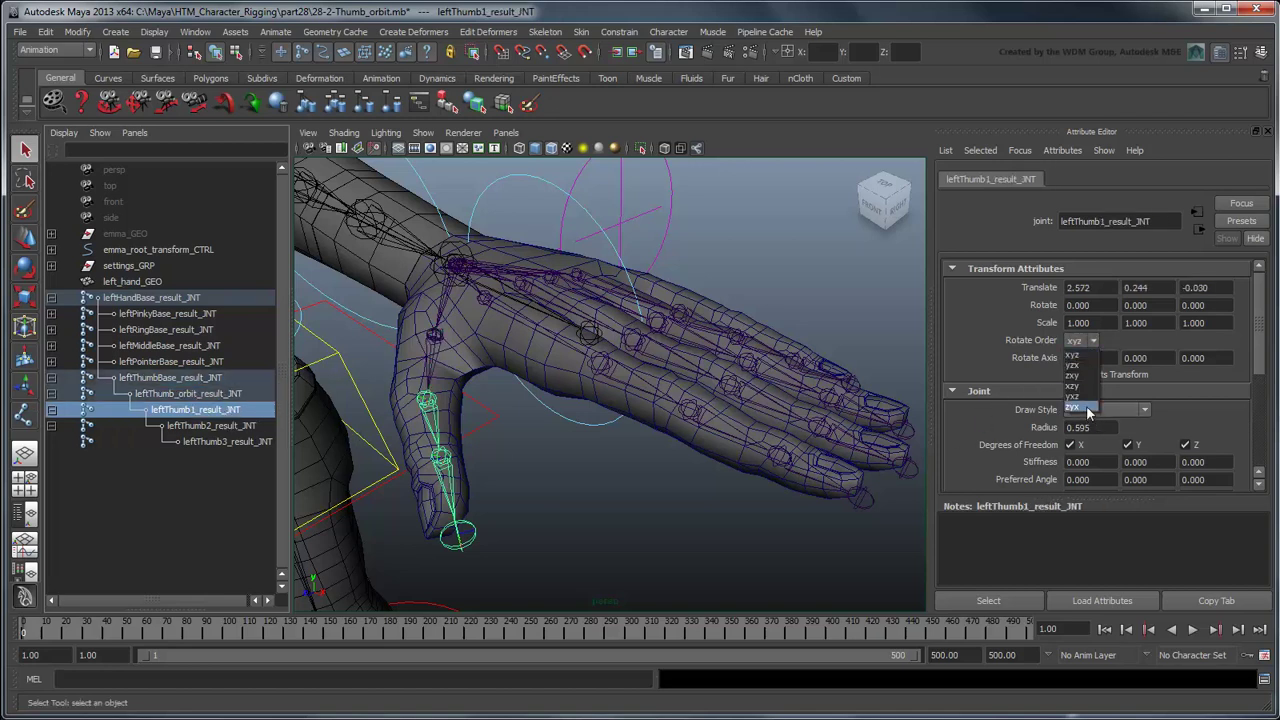
click(1073, 407)
click(238, 429)
click(1082, 340)
click(1080, 411)
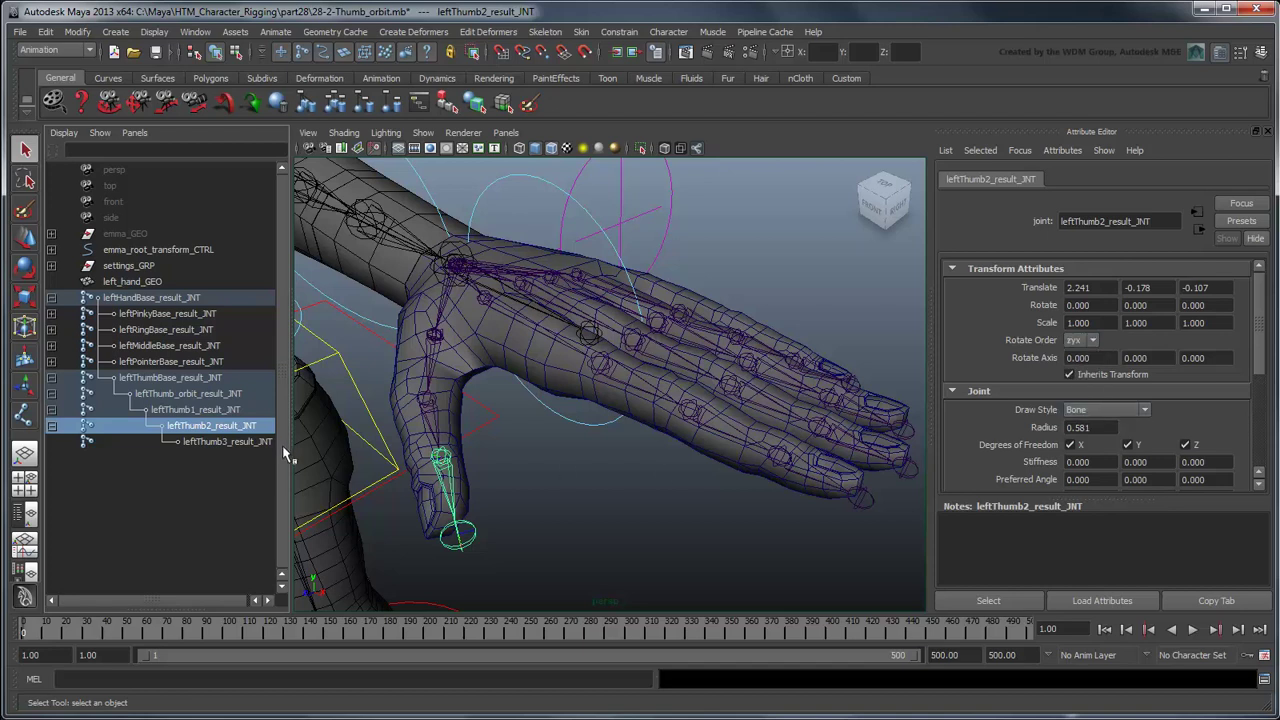
Set the rotate order of leftPinky3_result_JNT to zyx, then close the joint attributes and collapse the pinky hierarchy.
click(52, 377)
shift+click(52, 313)
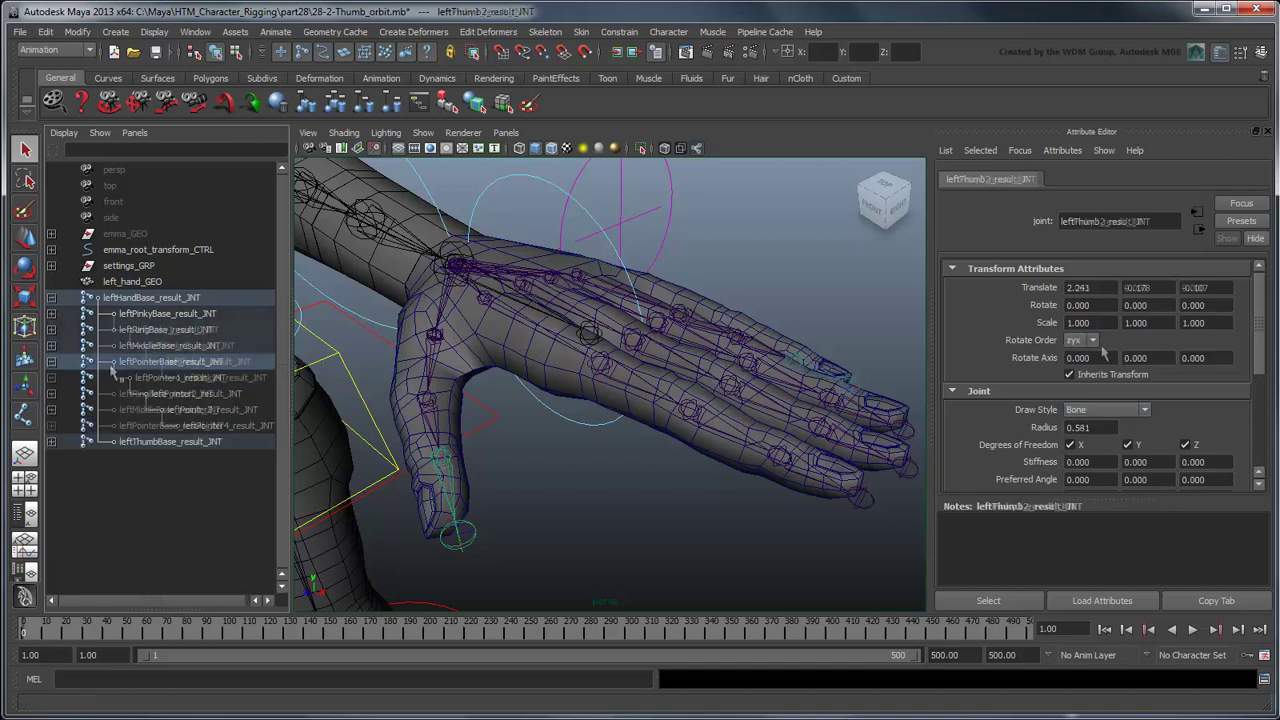
click(206, 361)
click(1080, 340)
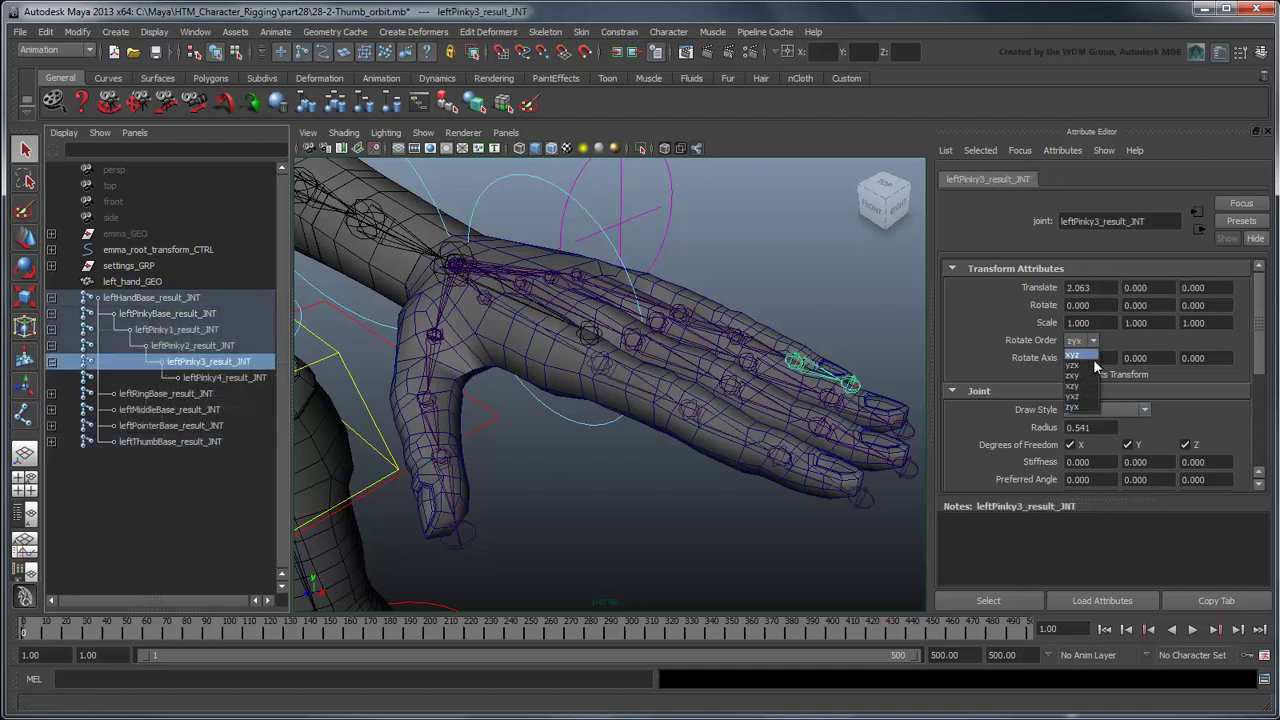
click(1074, 408)
click(1267, 133)
click(838, 540)
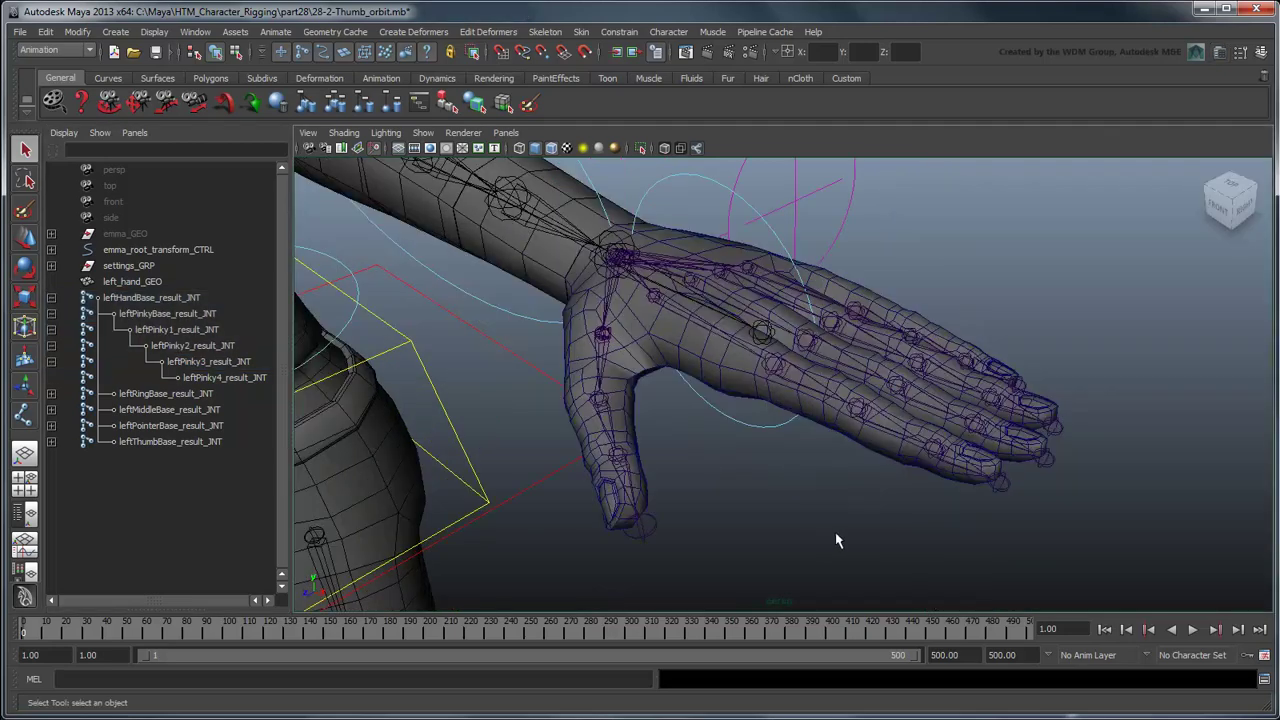
click(52, 314)
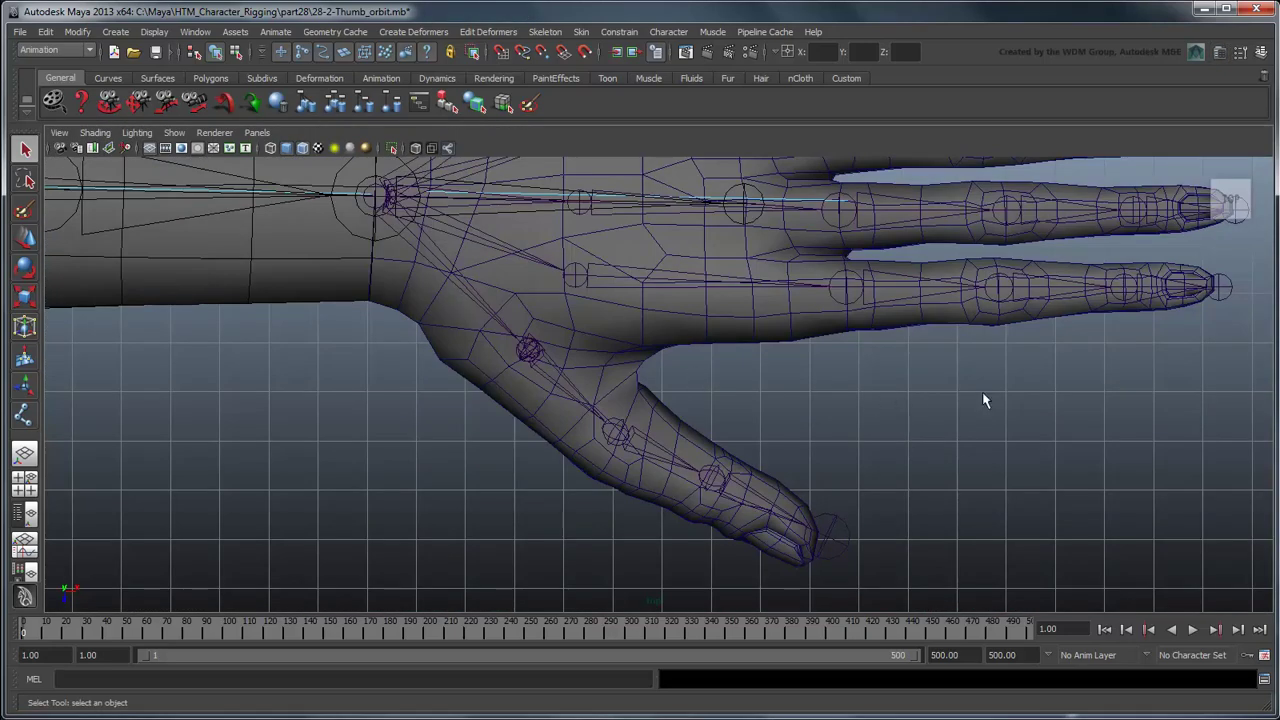
Extract the pointer fingertip faces of left_hand_GEO, from the last bending joint to the tip, into a separate mesh.
alt+middle_drag(983, 394, 571, 457)
scroll(704, 419, up, 4)
alt+middle_drag(831, 455, 870, 498)
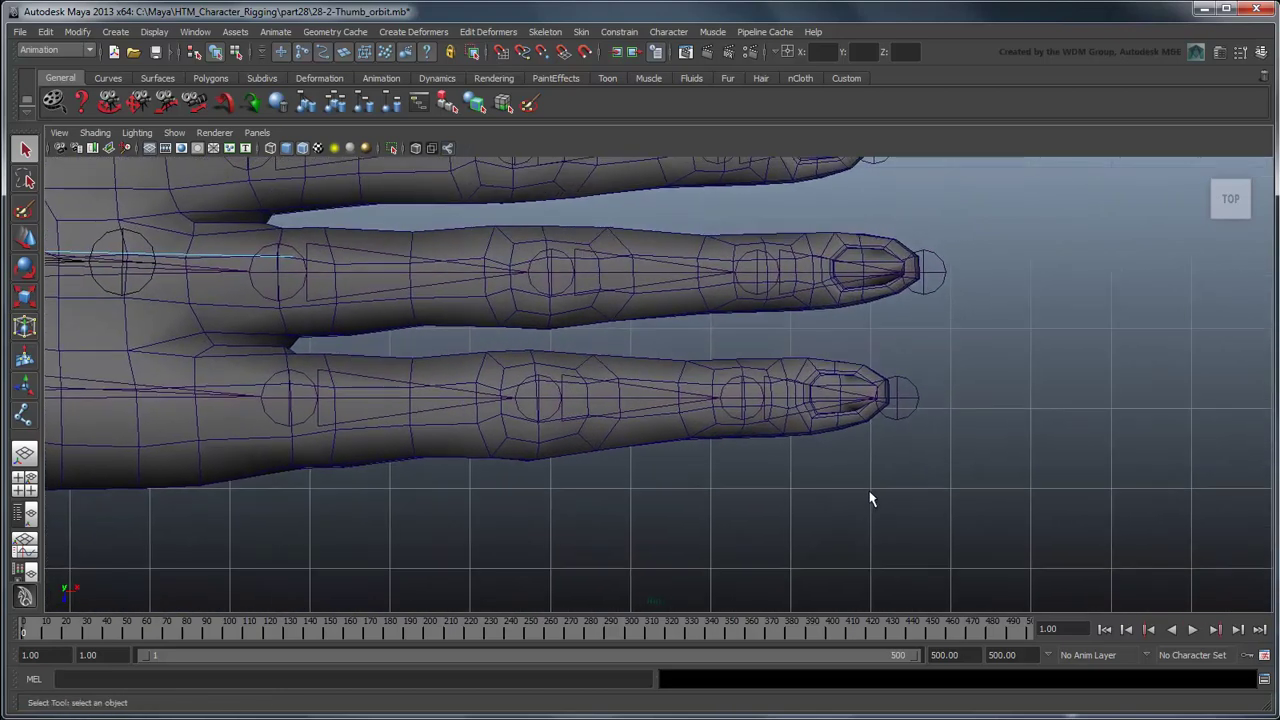
click(174, 132)
click(200, 311)
right_drag(828, 448, 885, 365)
drag(889, 360, 755, 480)
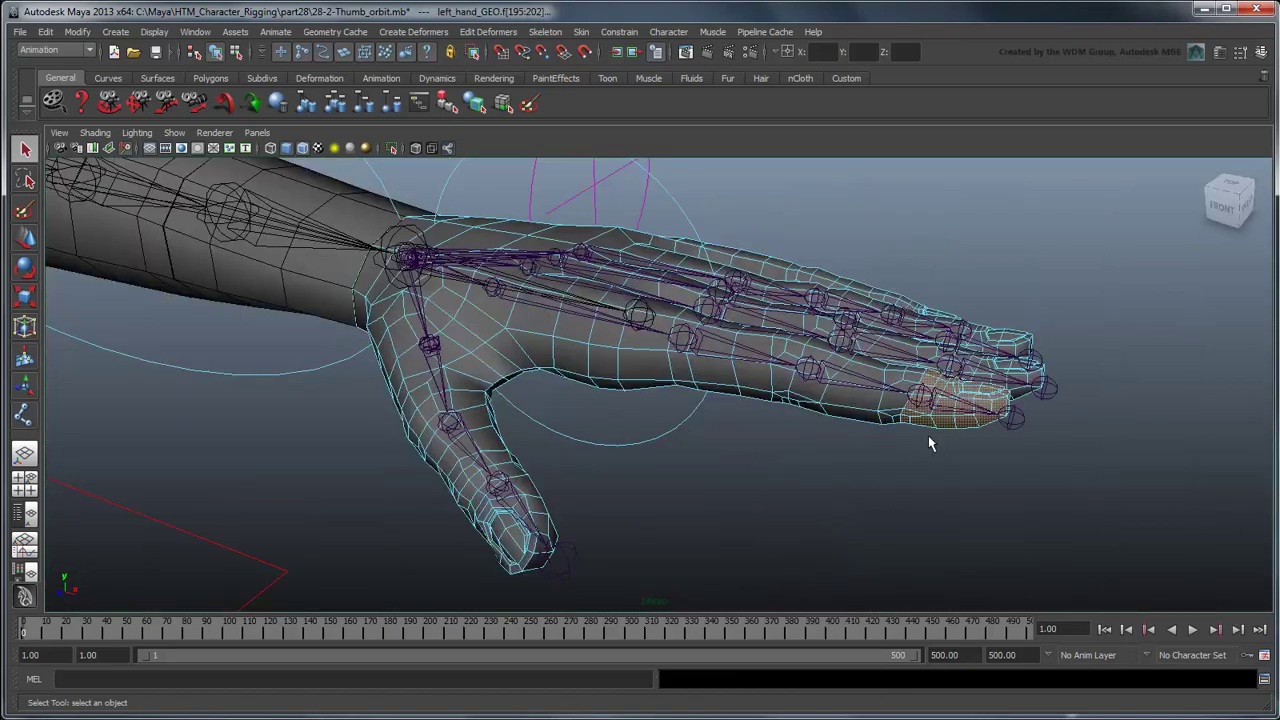
click(57, 50)
click(45, 74)
click(305, 31)
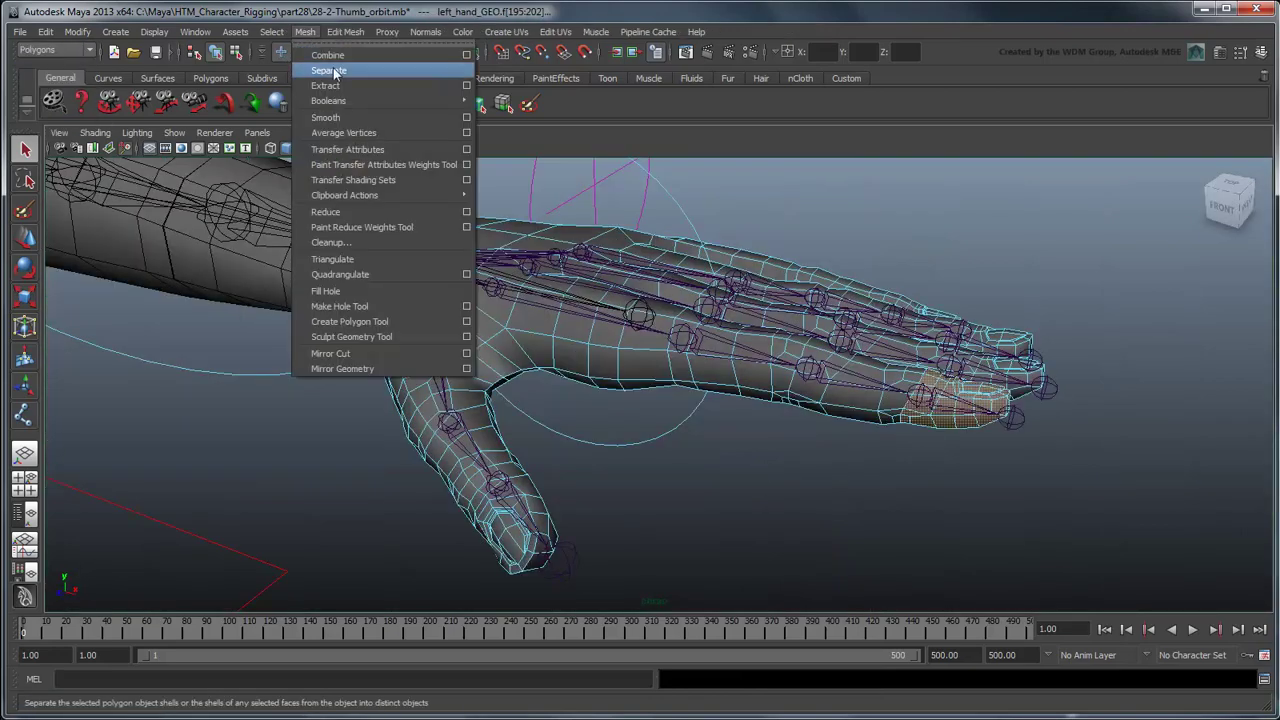
click(330, 90)
Delete the construction history of left_hand_GEO, leaving the extracted pieces grouped beneath it.
click(22, 513)
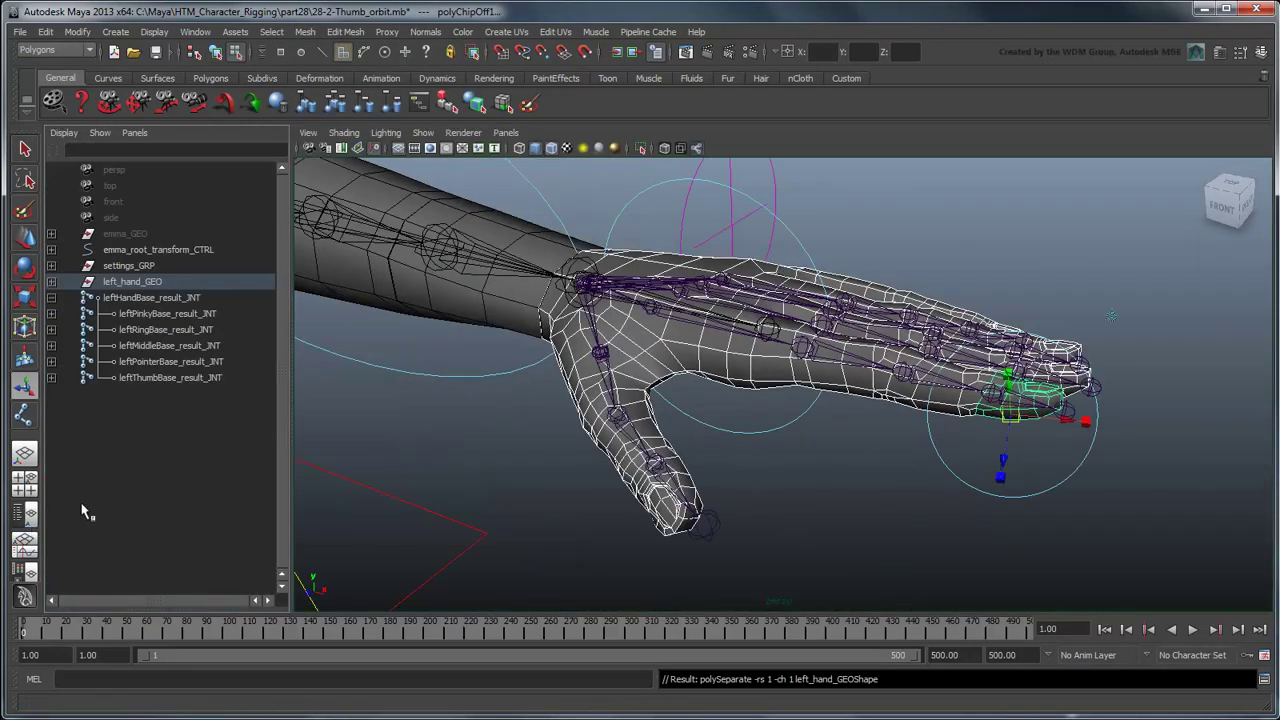
click(132, 281)
click(51, 282)
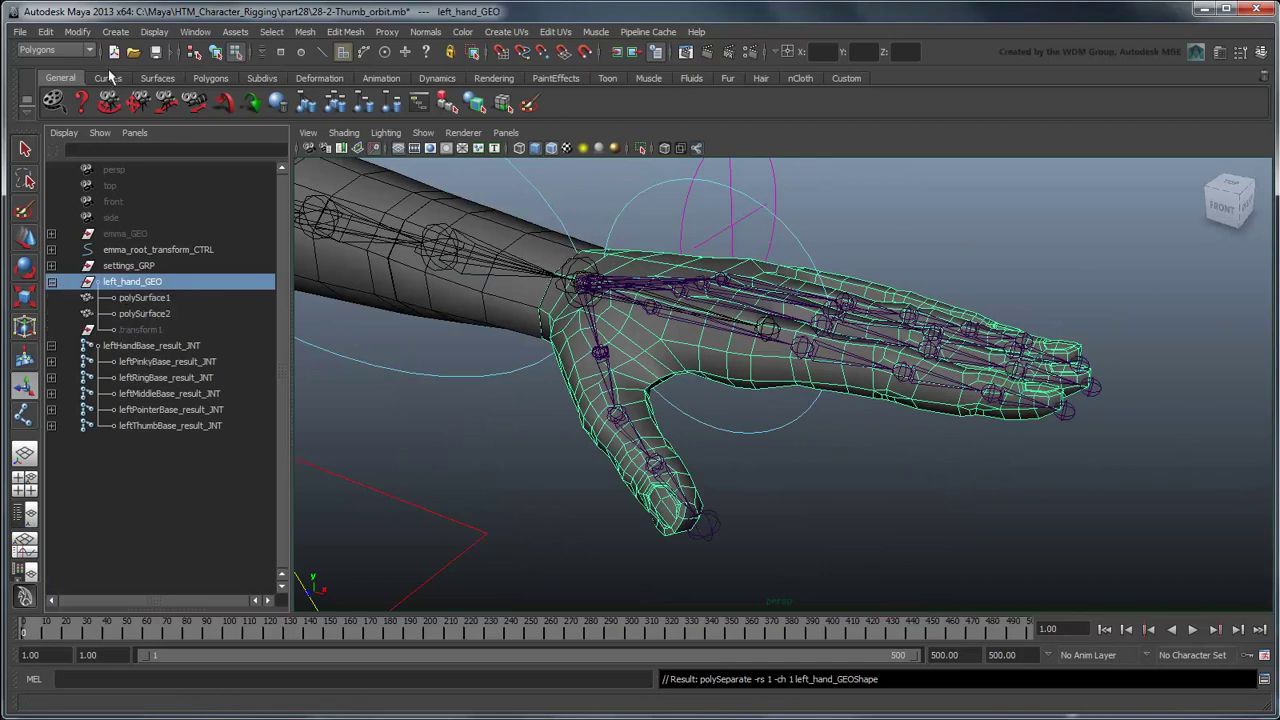
click(45, 31)
mouse_move(86, 197)
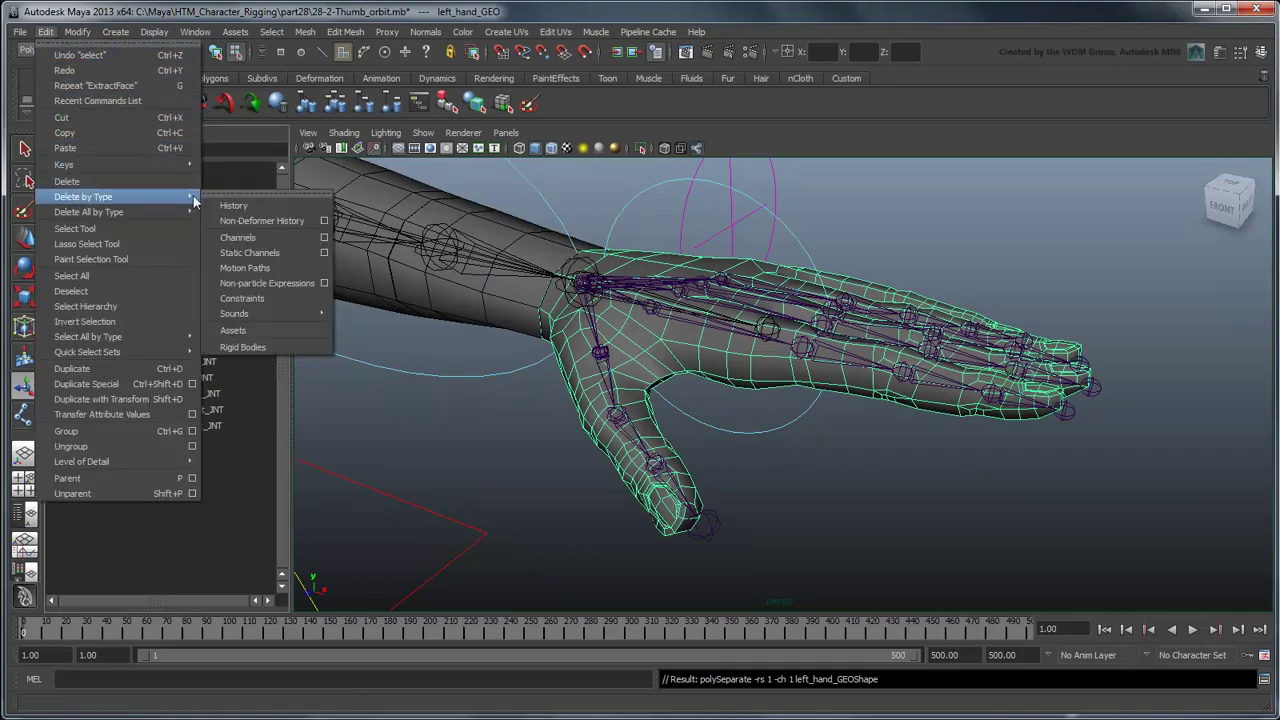
click(232, 206)
Rename polySurface2 as leftPointer3_GEO and parent it under leftPointer3_result_JNT.
double_click(180, 314)
text(leftP)
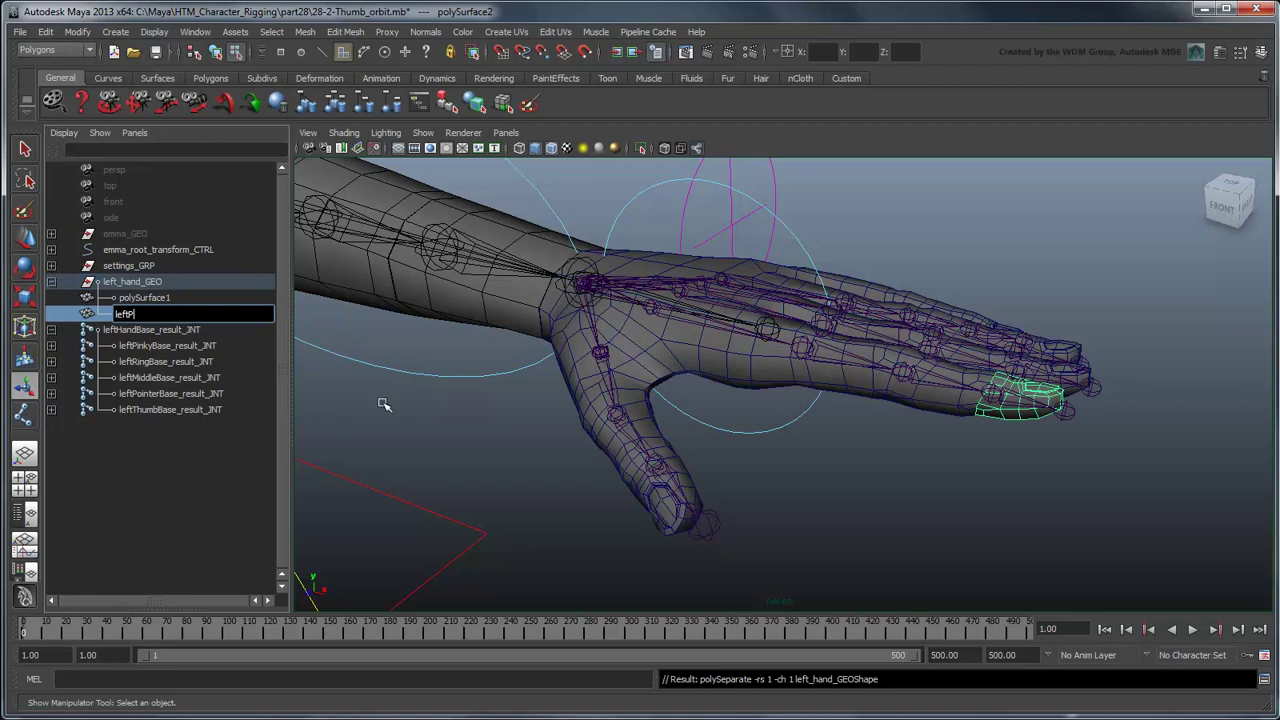
text(ointer3_GEO)
key(Return)
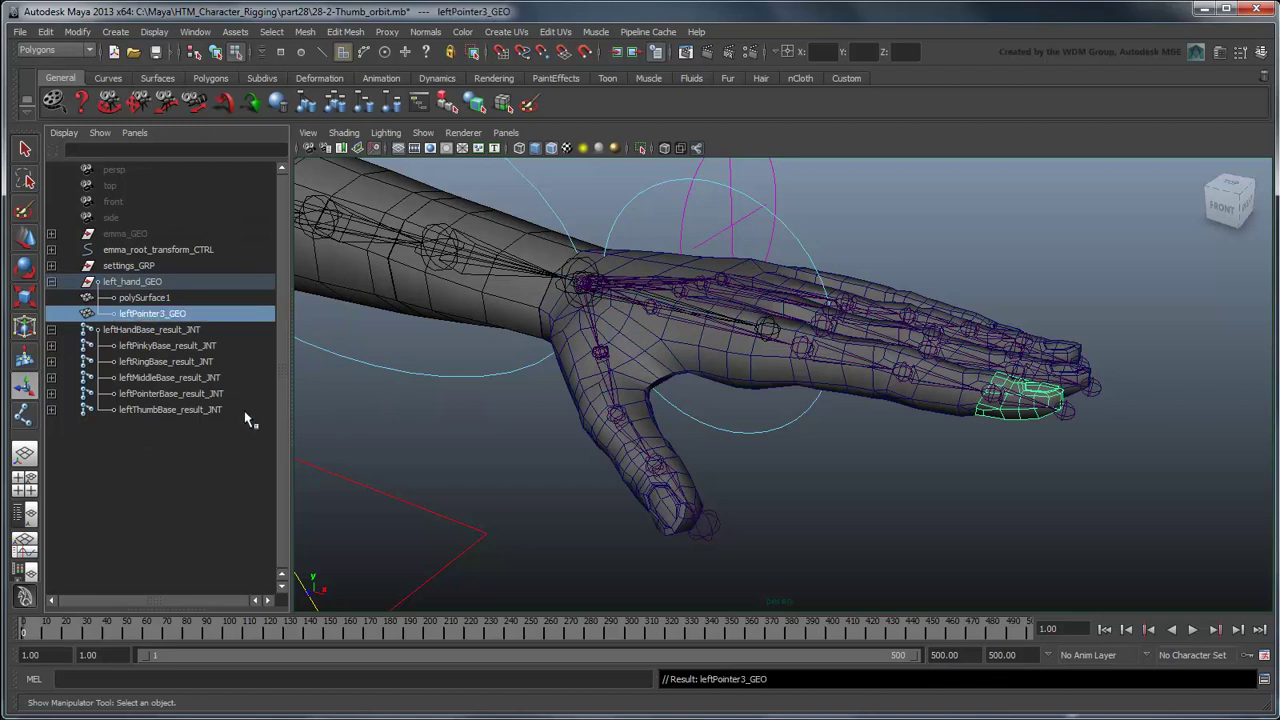
shift+click(52, 394)
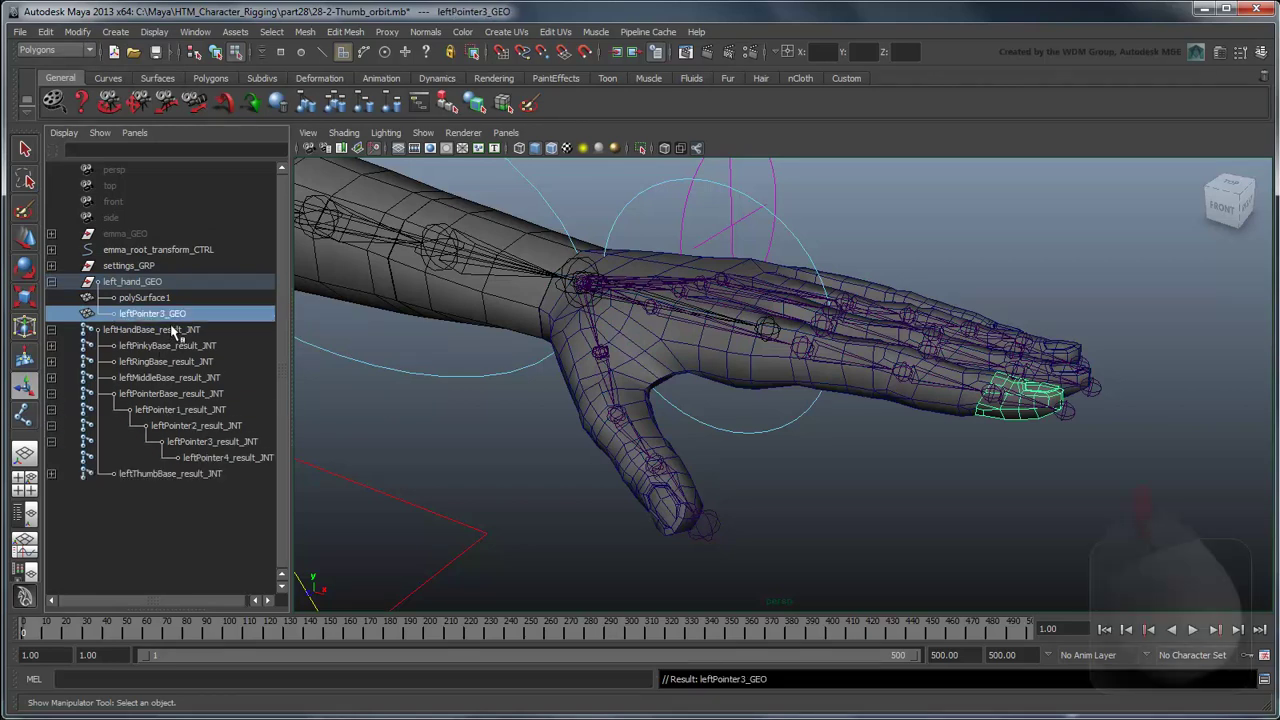
middle_drag(172, 314, 236, 443)
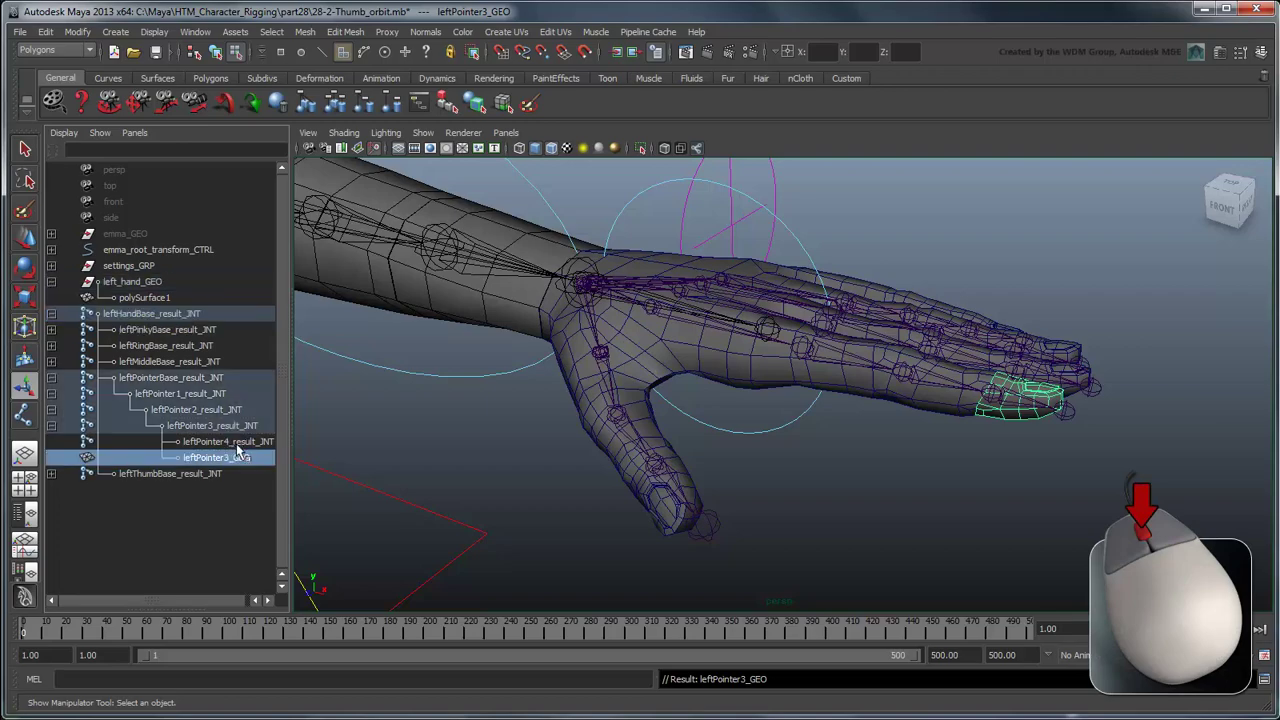
Snap the pivot of leftPointer3_GEO to the leftPointer3_result_JNT joint.
key(q)
scroll(1018, 434, up, 5)
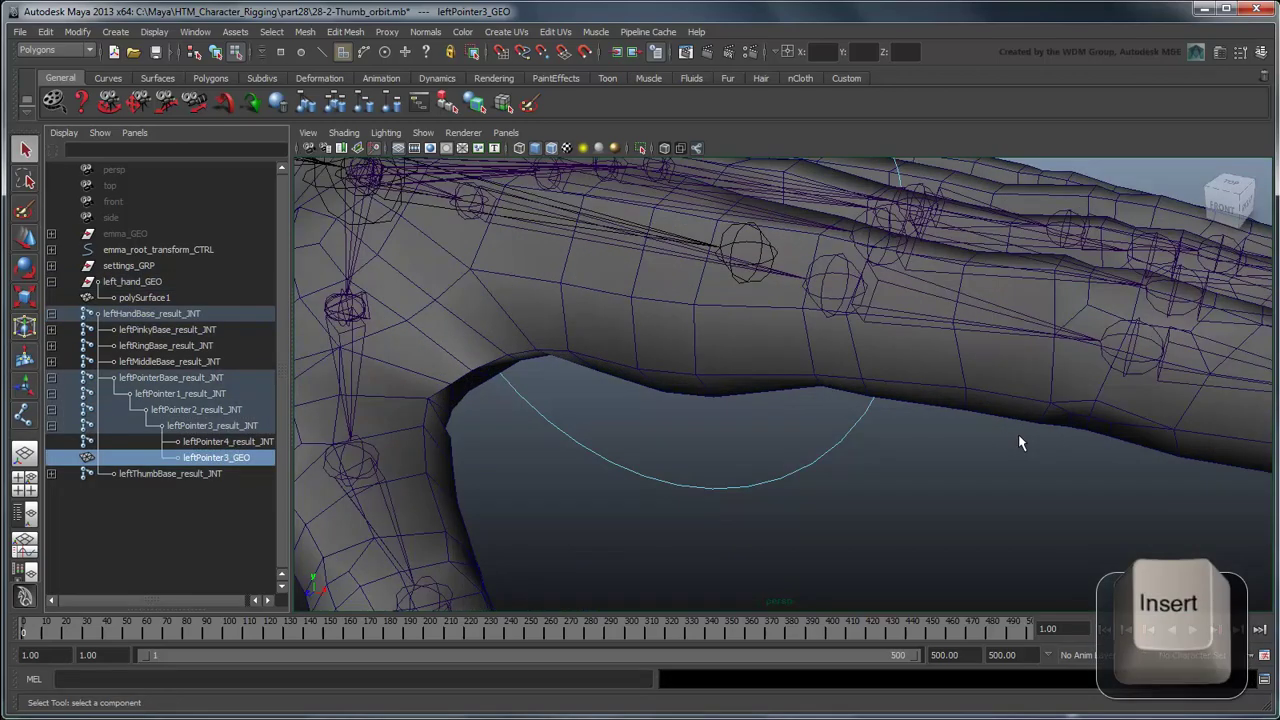
scroll(1018, 434, down, 2)
alt+middle_drag(1135, 465, 848, 443)
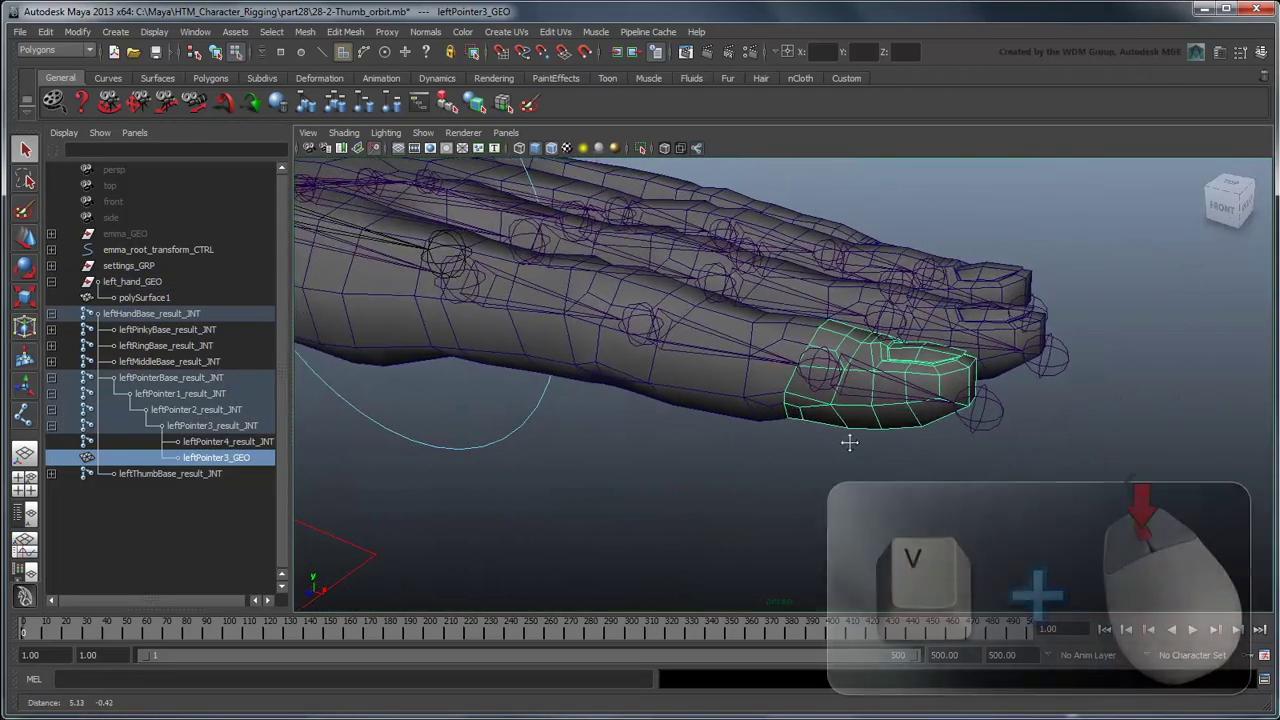
key(w)
key(Insert)
key(v)
middle_drag(806, 366, 825, 382)
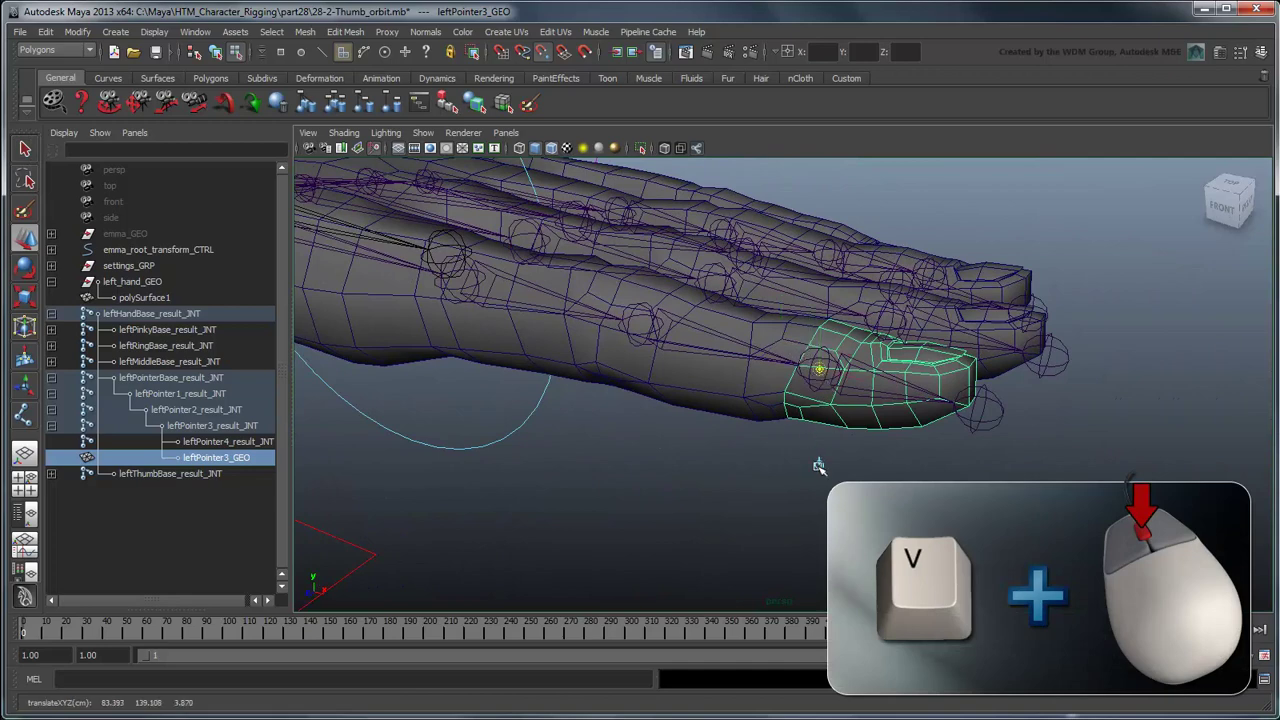
key(Insert)
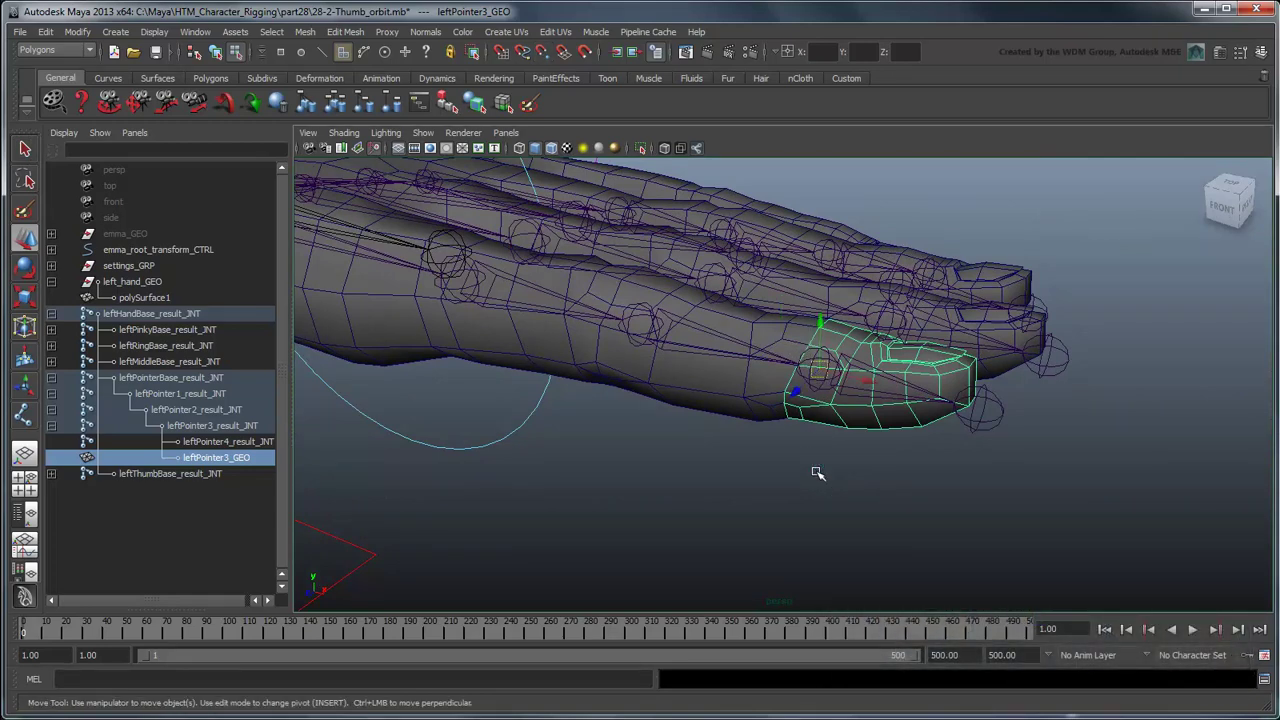
Rotate leftPointer3_result_JNT to test whether the fingertip geometry follows, and undo the rotation.
click(246, 427)
key(e)
drag(858, 324, 882, 392)
key(ctrl+z)
alt+drag(873, 478, 737, 486)
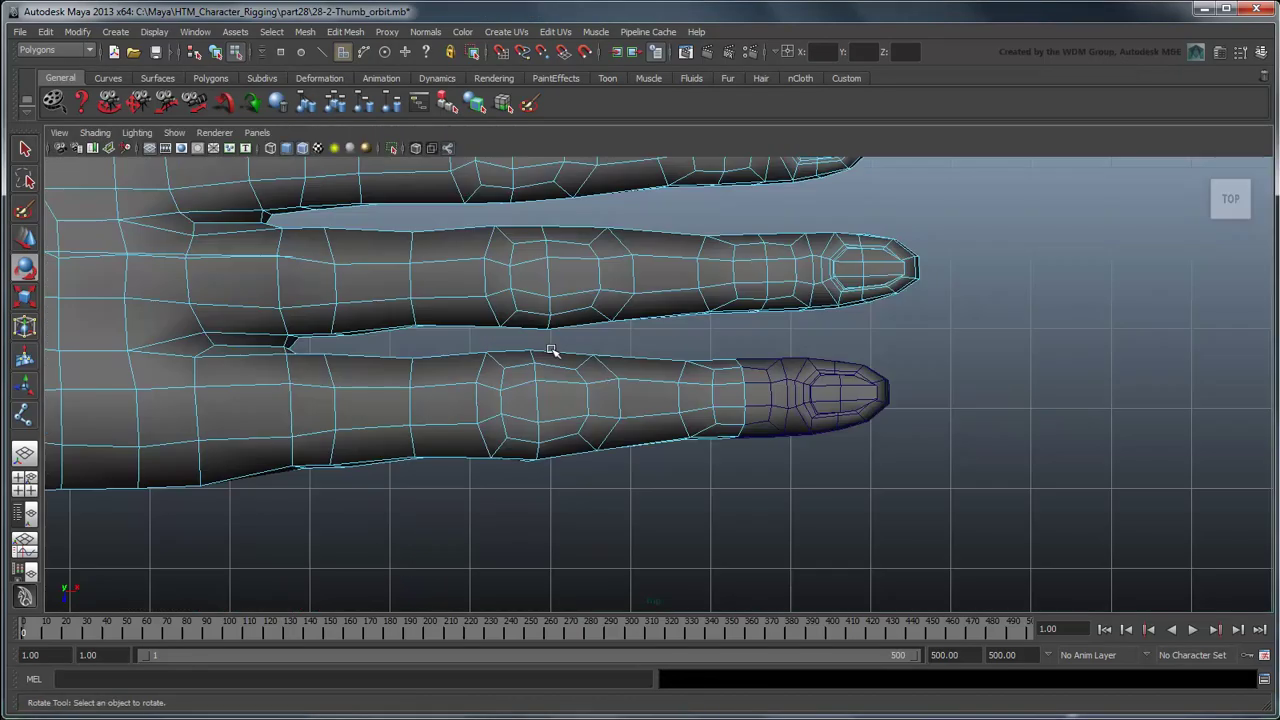
Extract the faces of the pointer's middle segment from polySurface1 into a separate mesh and delete the construction history.
drag(551, 350, 737, 543)
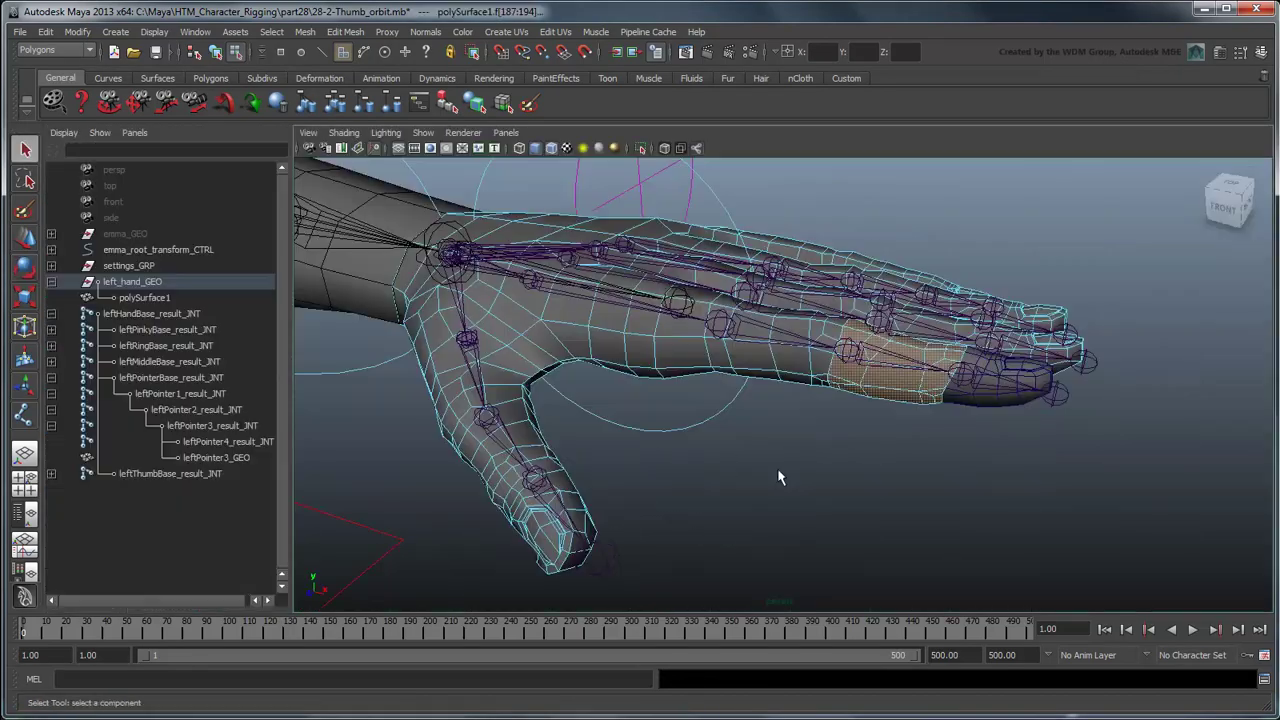
click(305, 31)
click(330, 71)
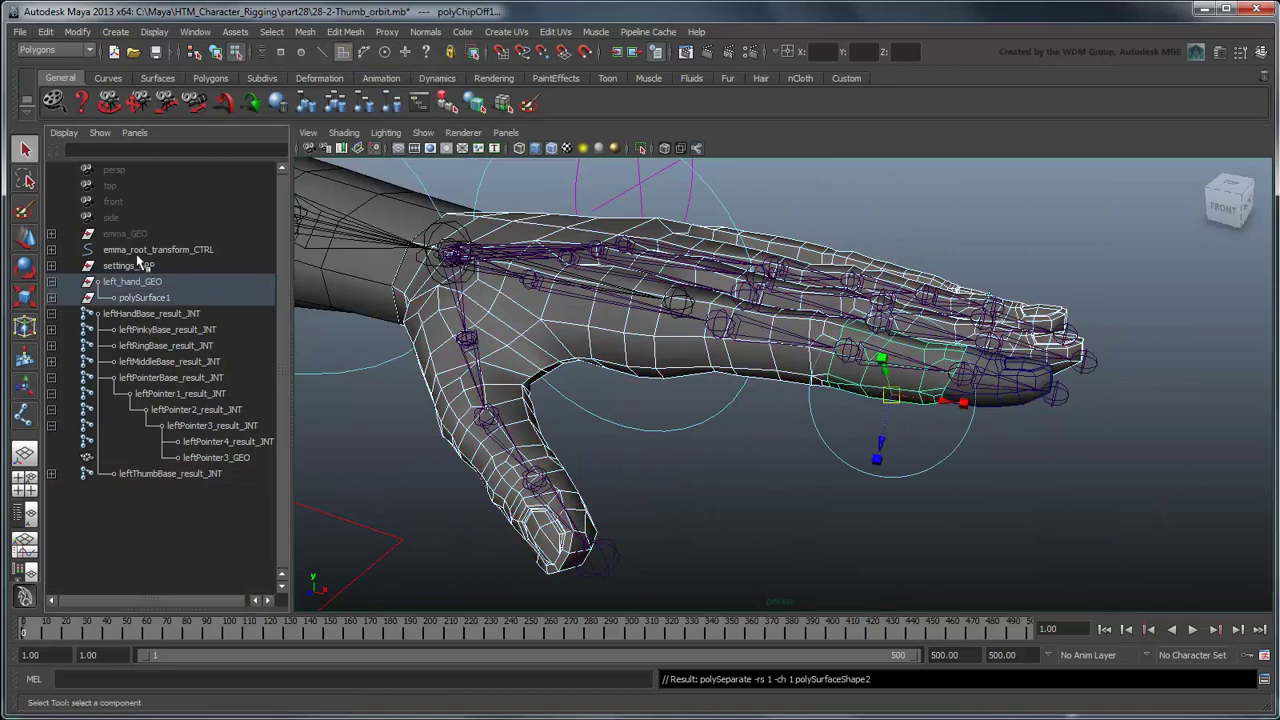
click(45, 31)
mouse_move(86, 194)
click(230, 199)
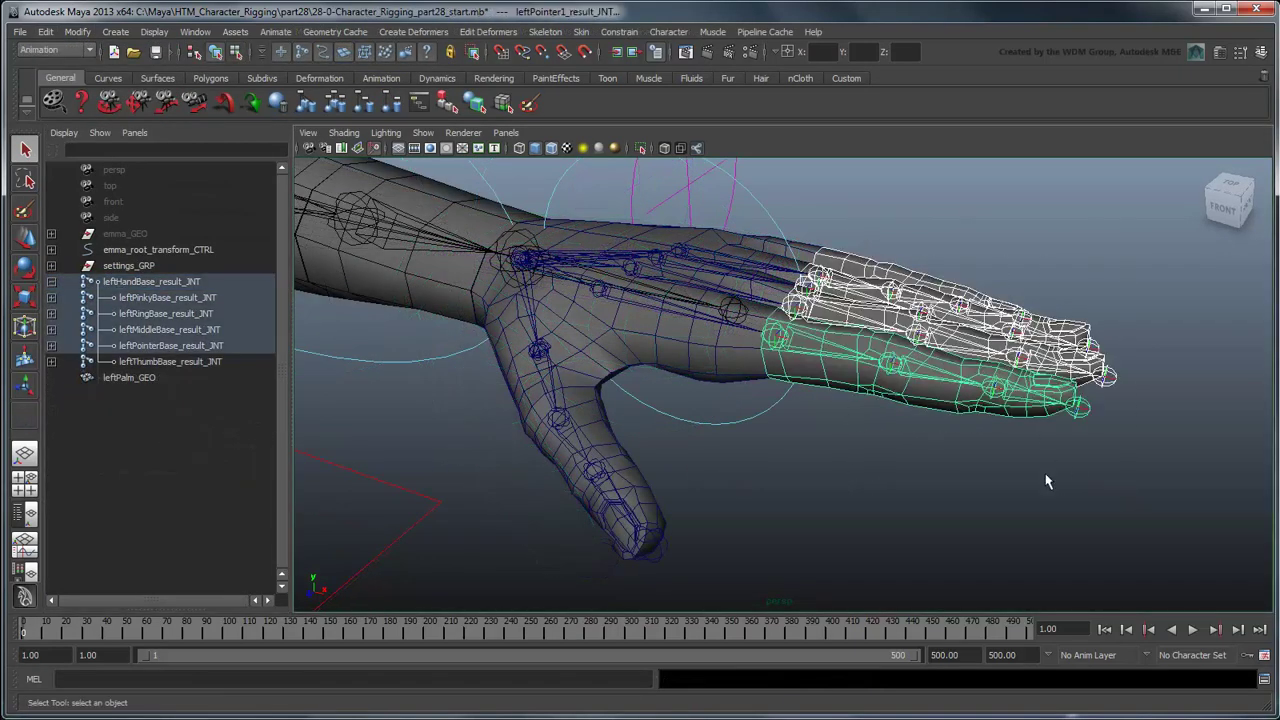
Curl the finger joints and rotate leftThumb1_result_JNT to test the segmented hand geometry, and undo all of these rotations.
key(e)
drag(814, 289, 822, 314)
drag(1115, 318, 928, 510)
drag(942, 370, 944, 406)
click(580, 459)
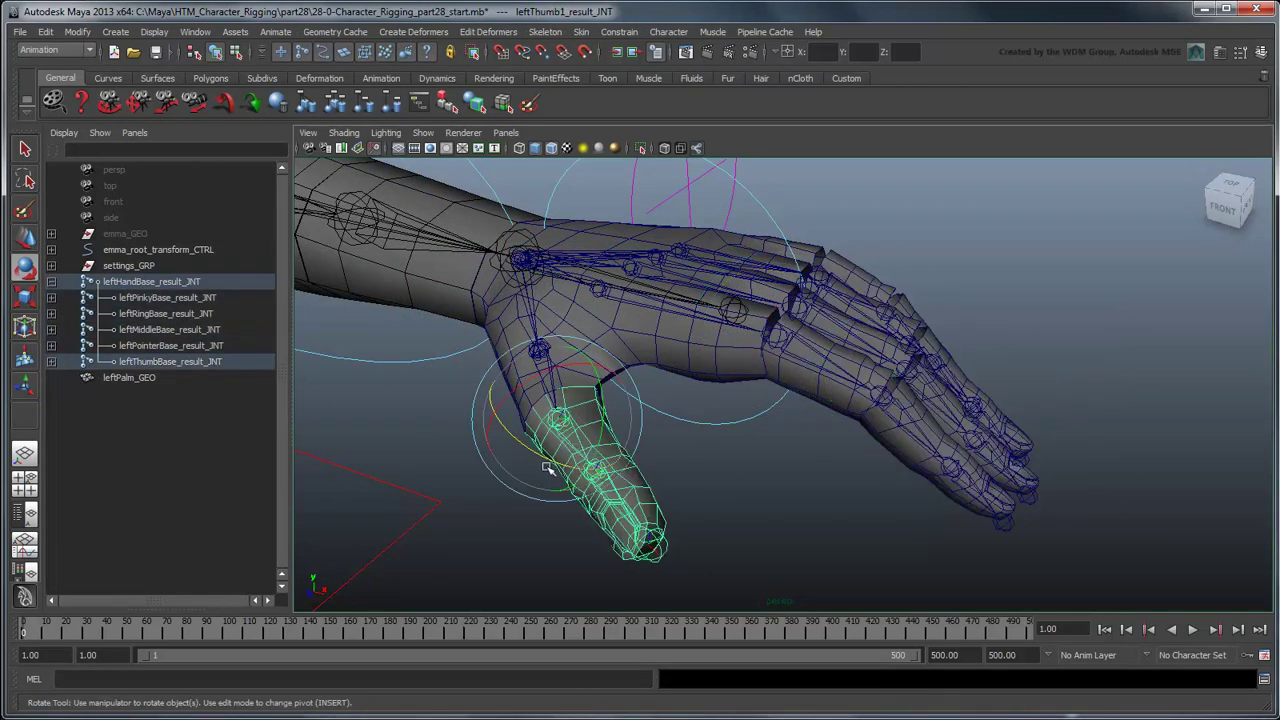
drag(534, 451, 588, 471)
click(815, 543)
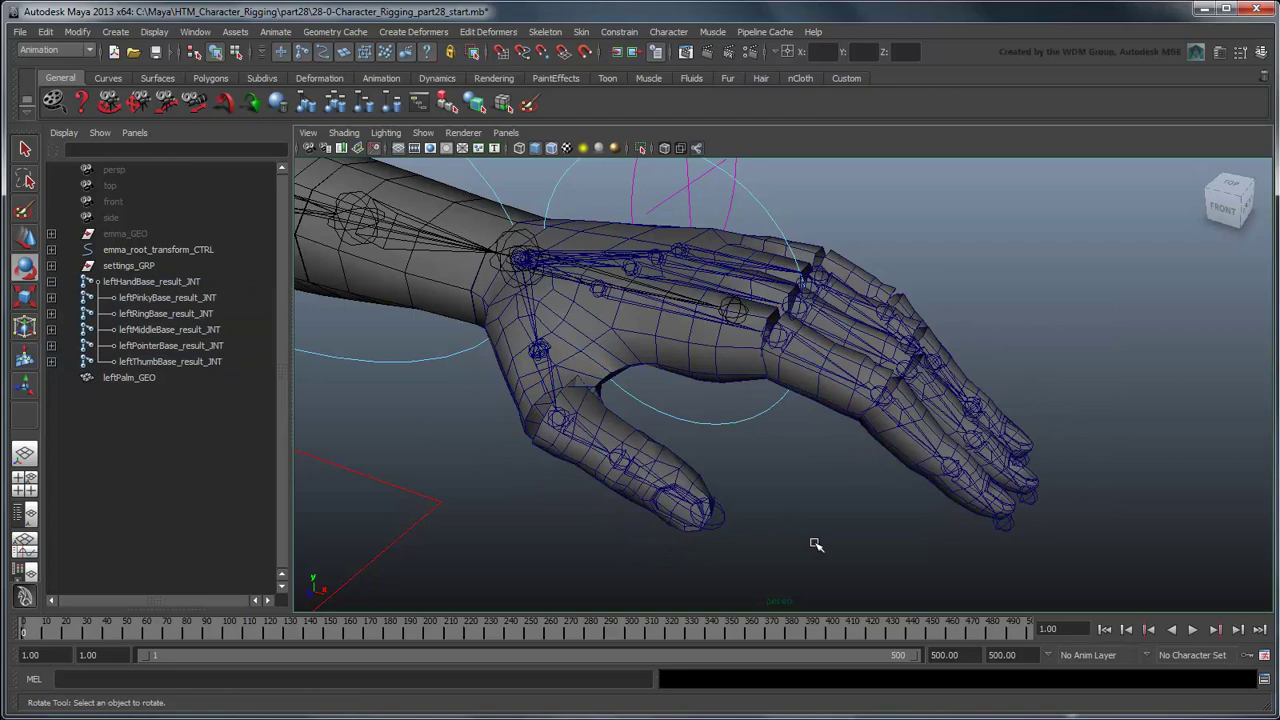
key(ctrl+z)
key(ctrl+z)
key(ctrl+z)
key(ctrl+z)
key(ctrl+z)
key(ctrl+z)
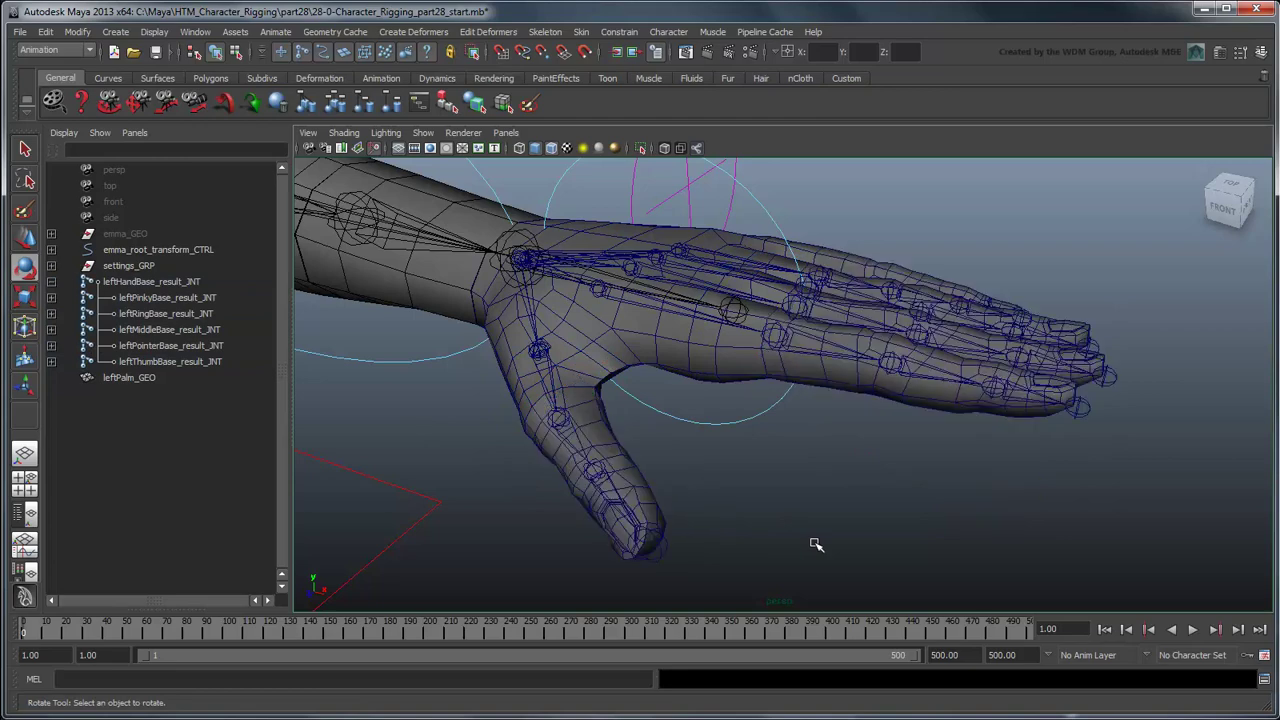
Smooth bind leftPalm_GEO to the leftHandBase_result_JNT joint hierarchy with the Closest distance method, 5 max influences and dropoff rate 4.0.
click(705, 351)
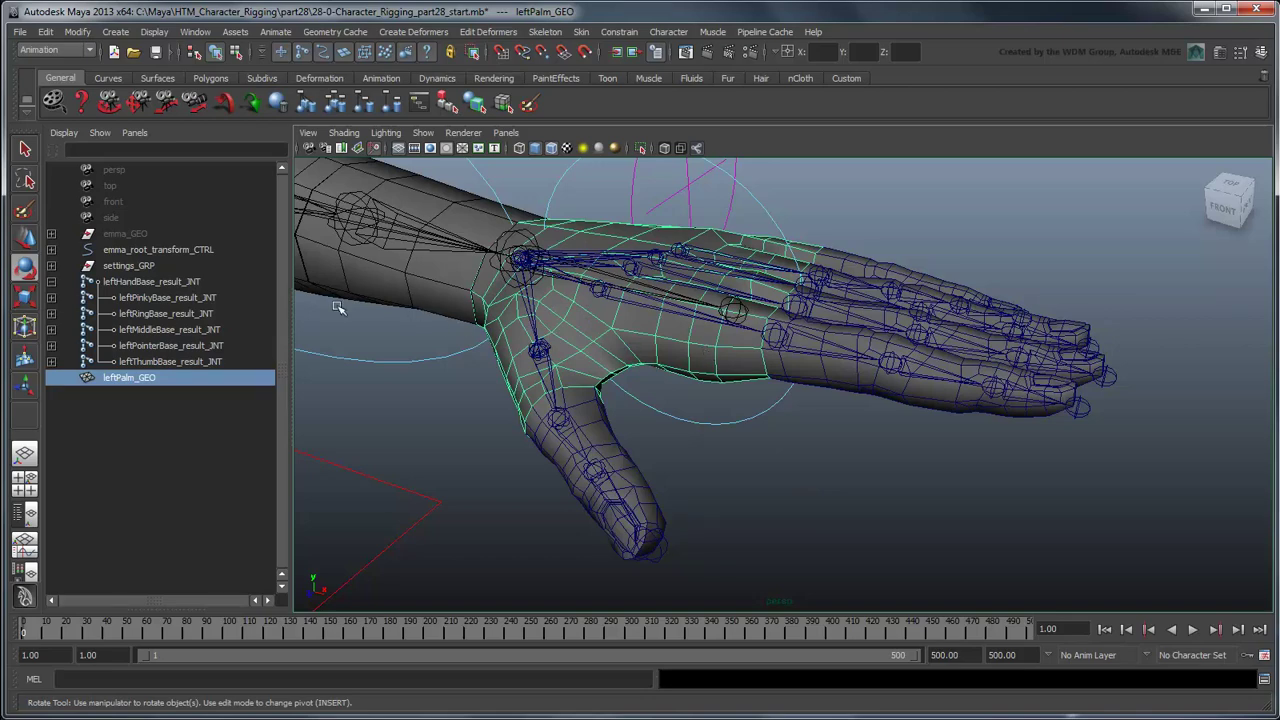
ctrl+click(180, 284)
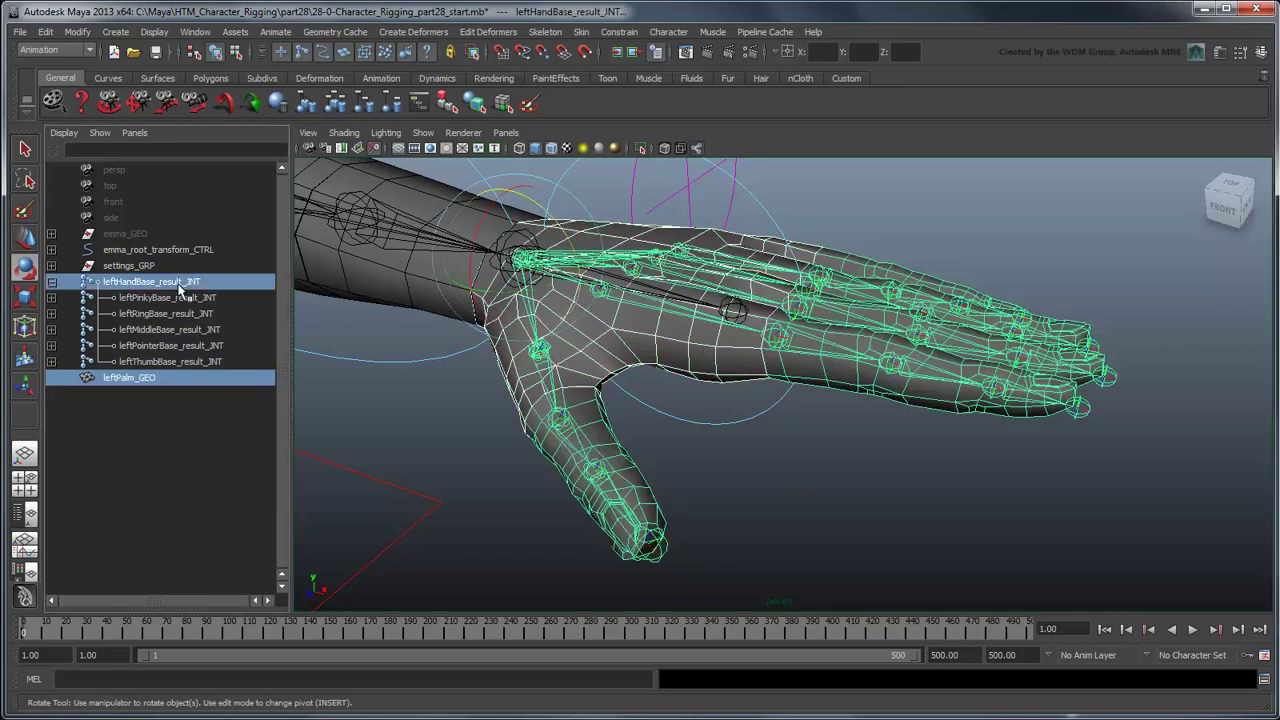
click(581, 31)
mouse_move(620, 55)
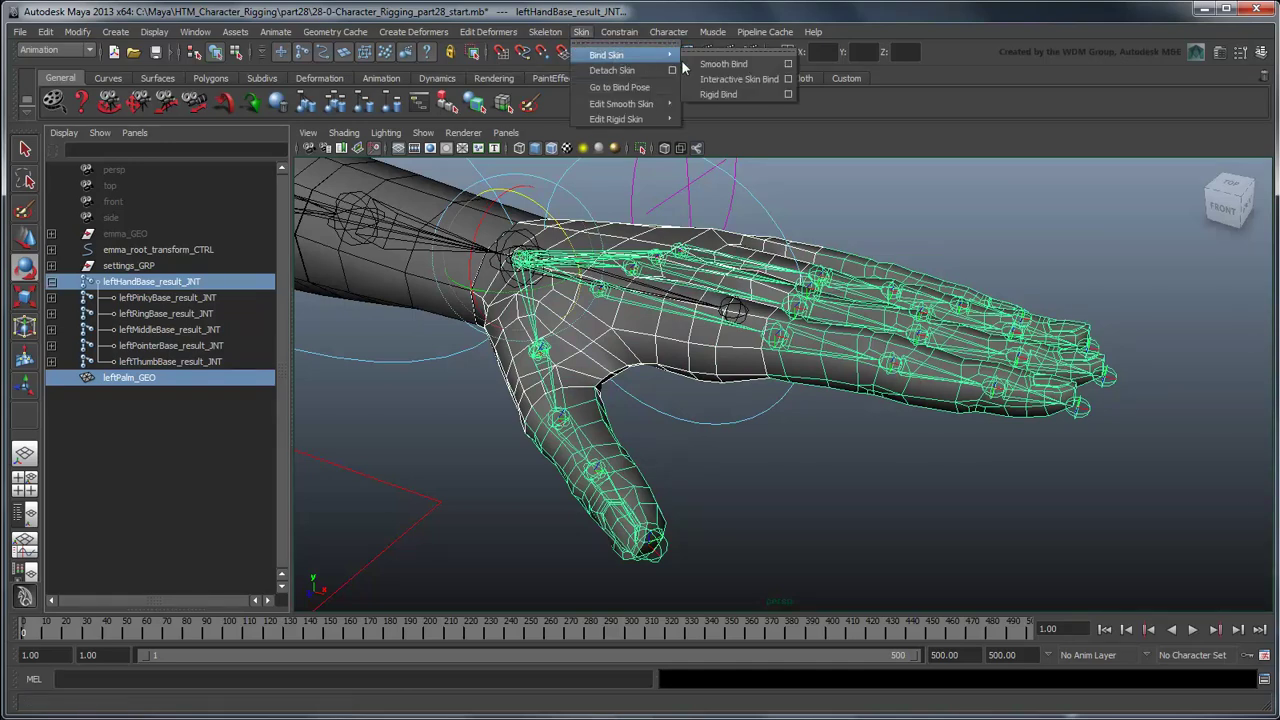
click(789, 65)
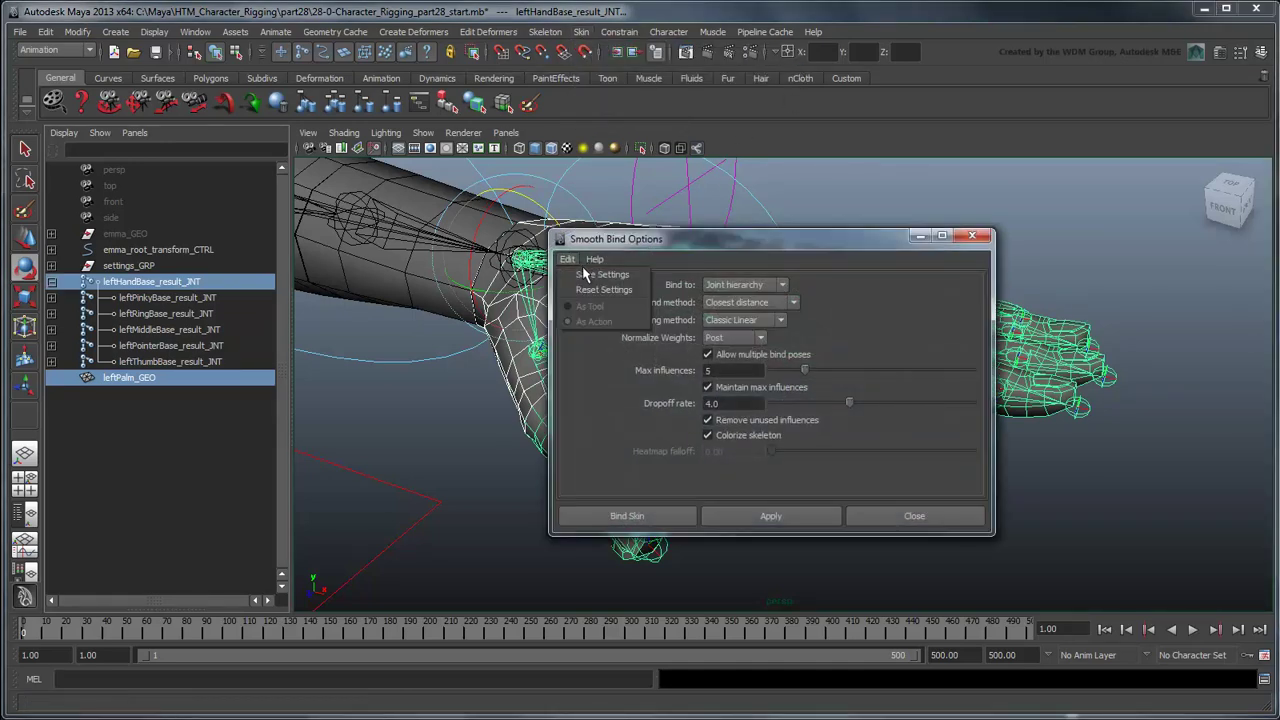
click(627, 515)
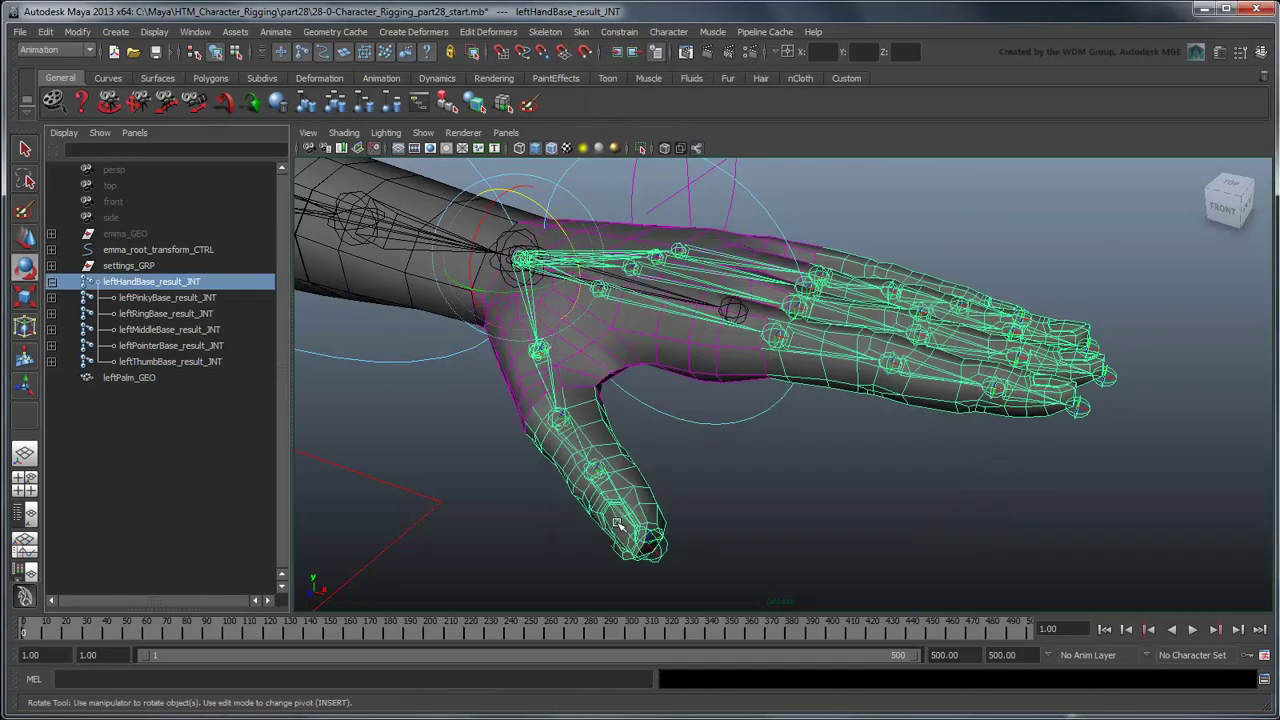
click(762, 531)
Rotate leftThumb_orbit_result_JNT about 43 degrees in Z to test the palm's deformation, undo it and clear the selection.
click(52, 362)
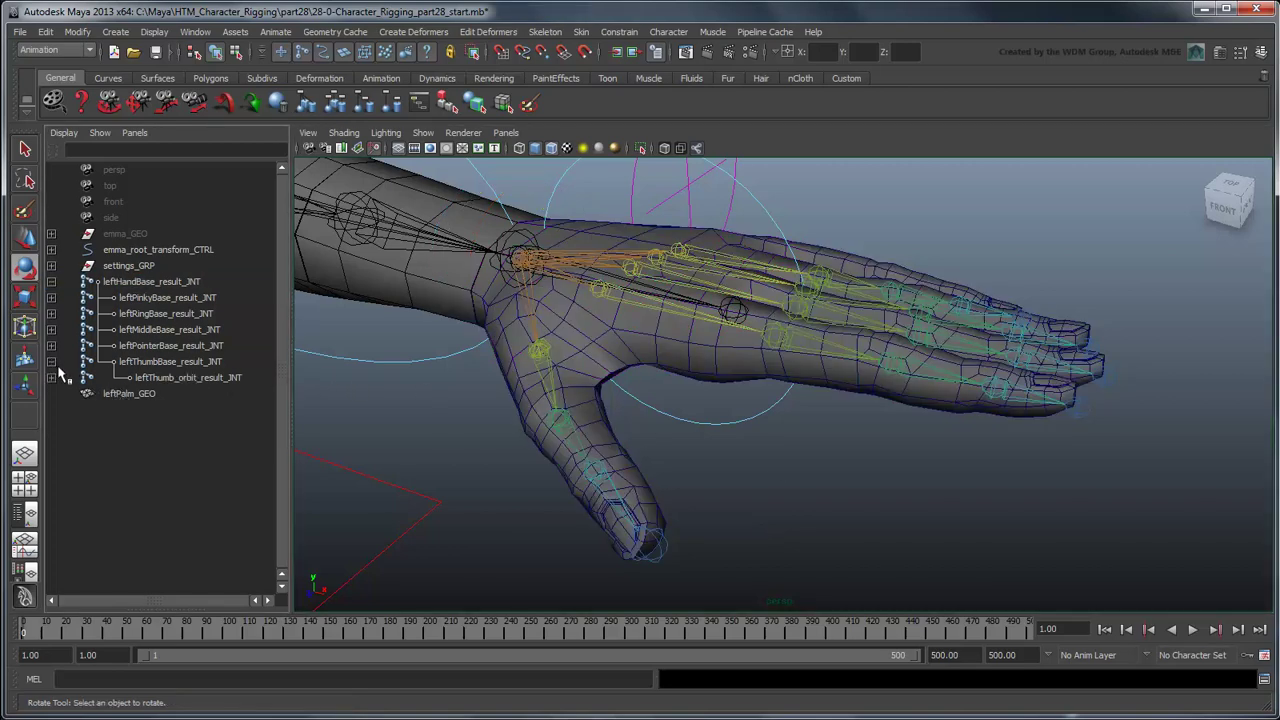
click(146, 378)
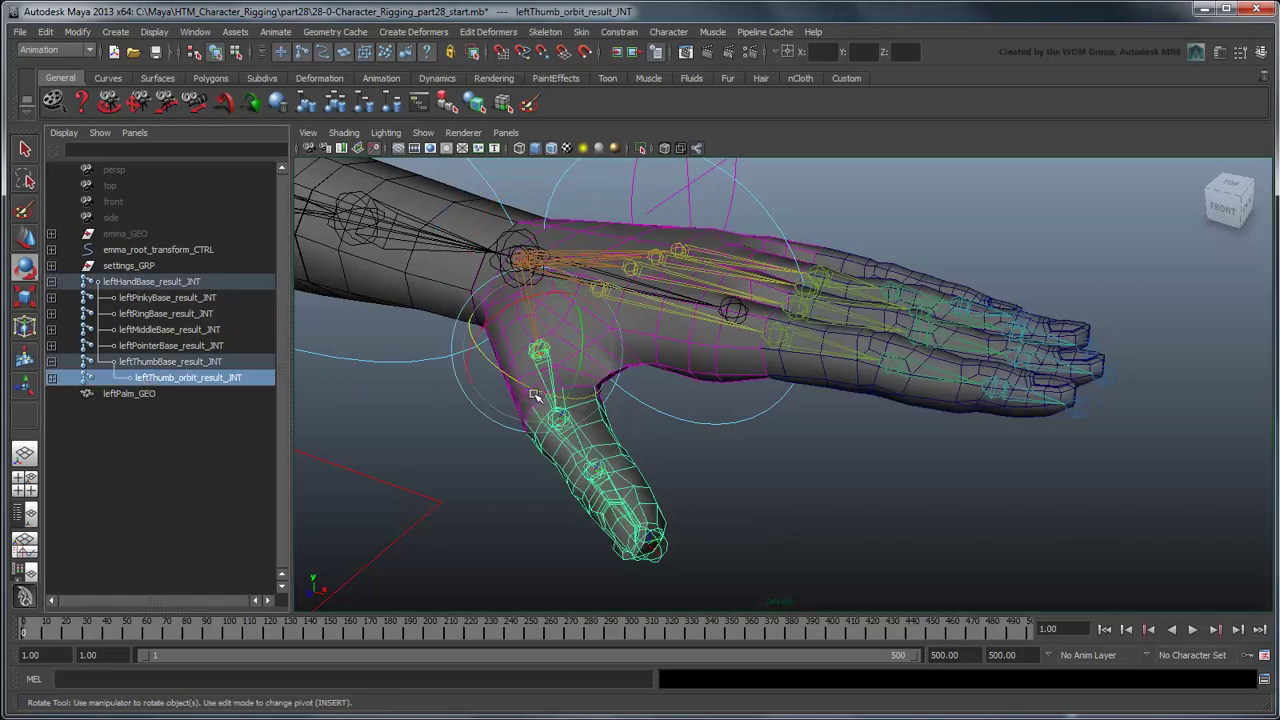
drag(534, 395, 584, 412)
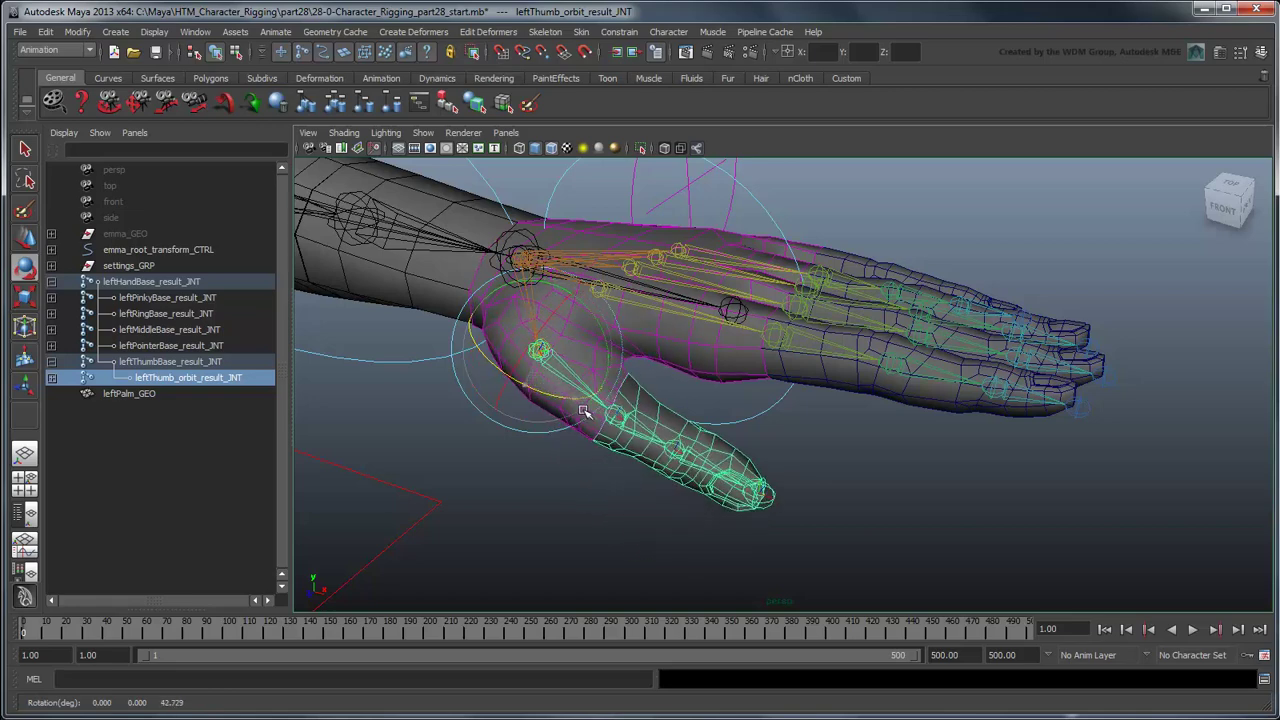
key(ctrl+z)
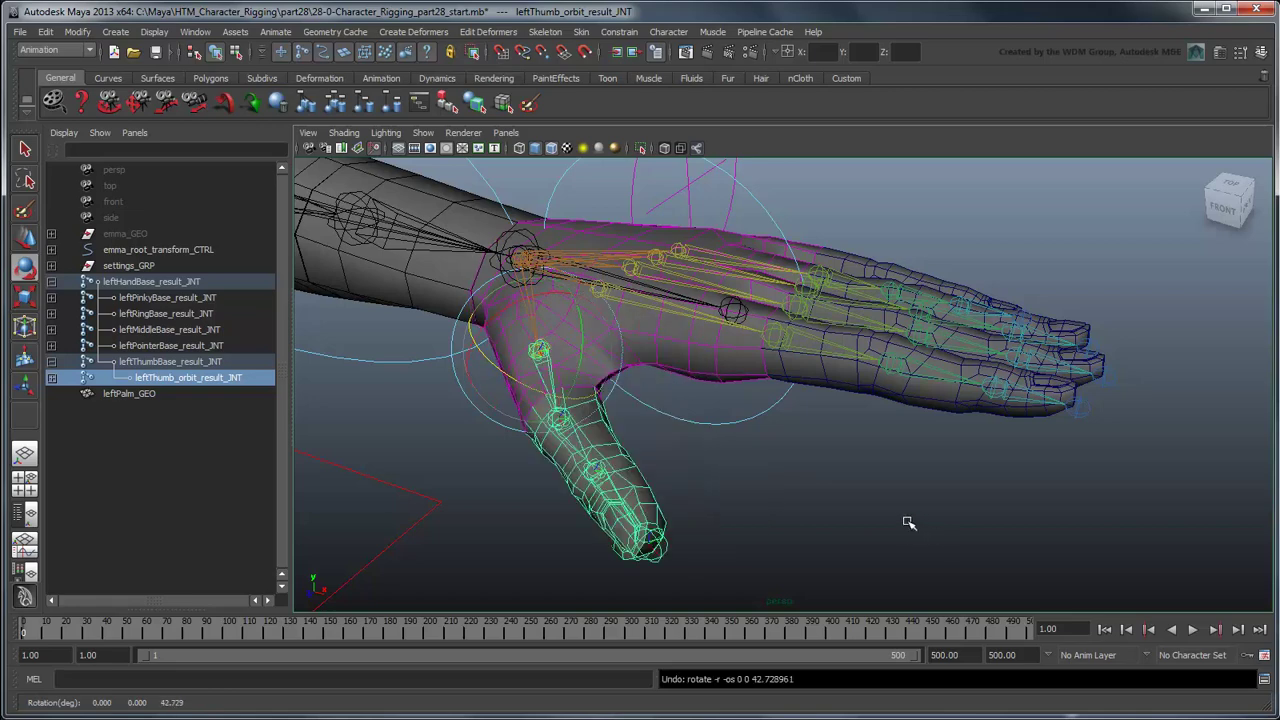
click(909, 522)
key(q)
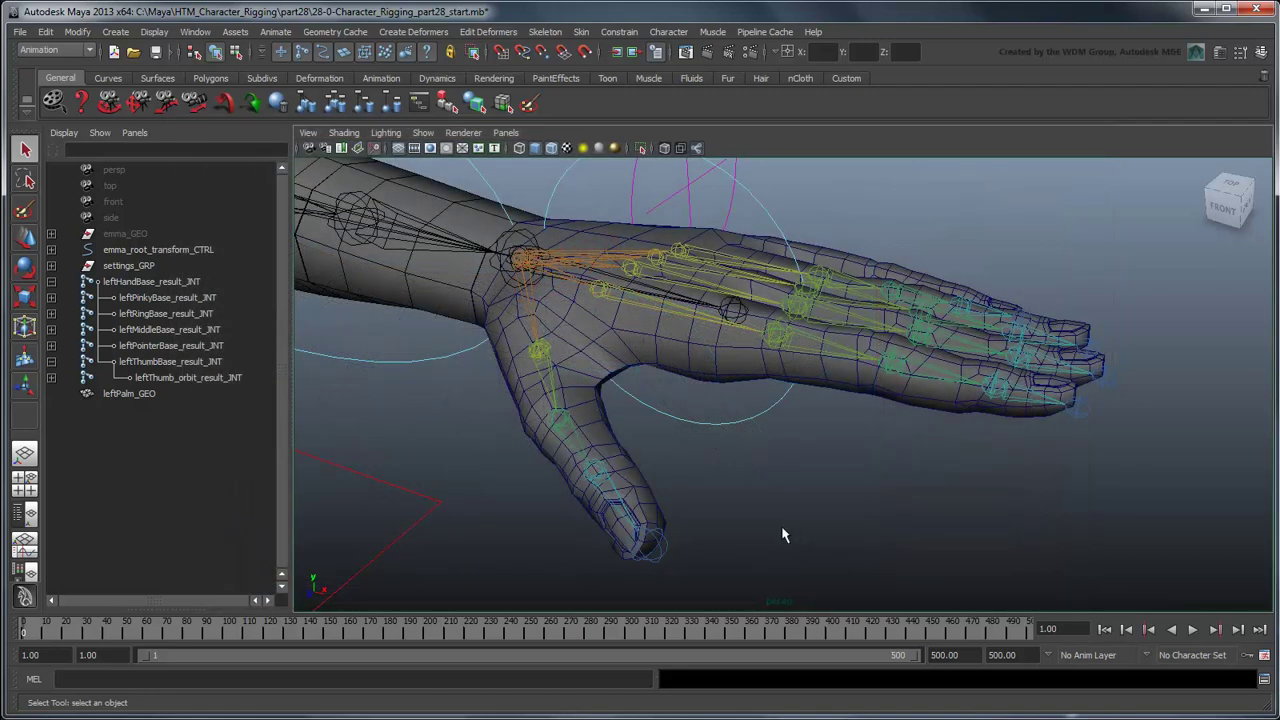
Collapse the thumb hierarchy, expand the pointer hierarchy and duplicate leftPointer1_result_JNT.
click(52, 361)
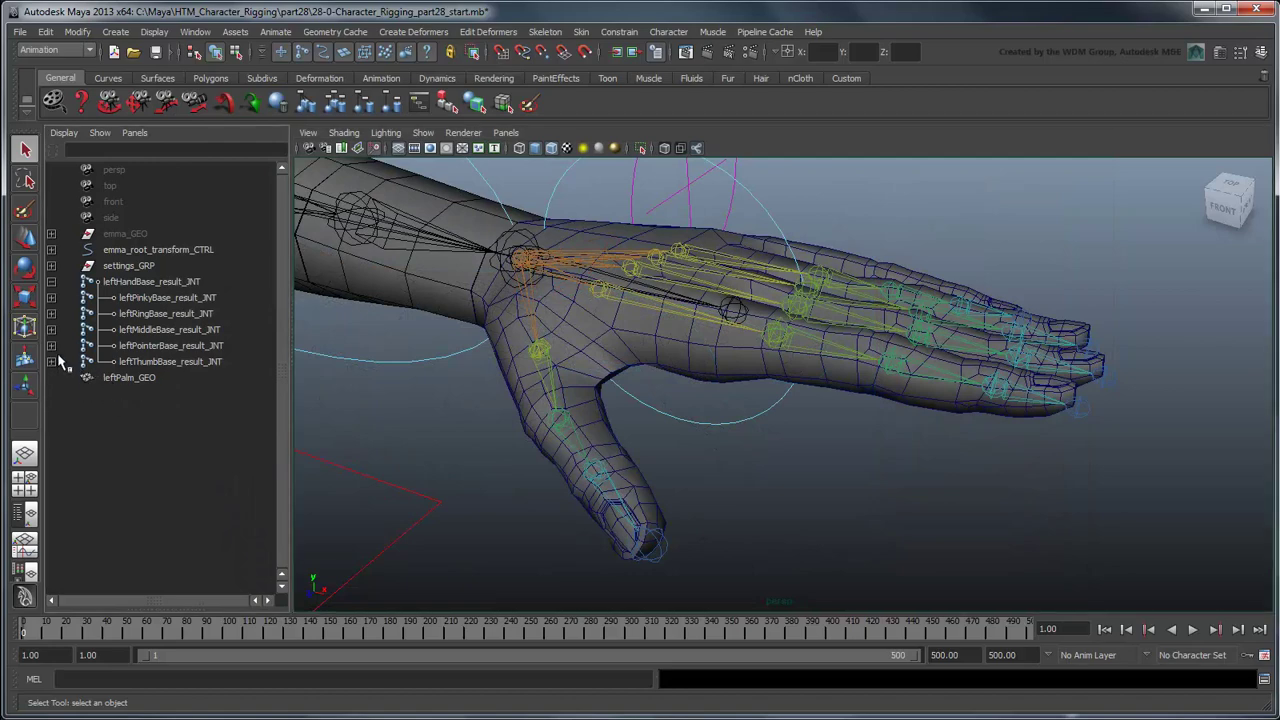
shift+click(51, 345)
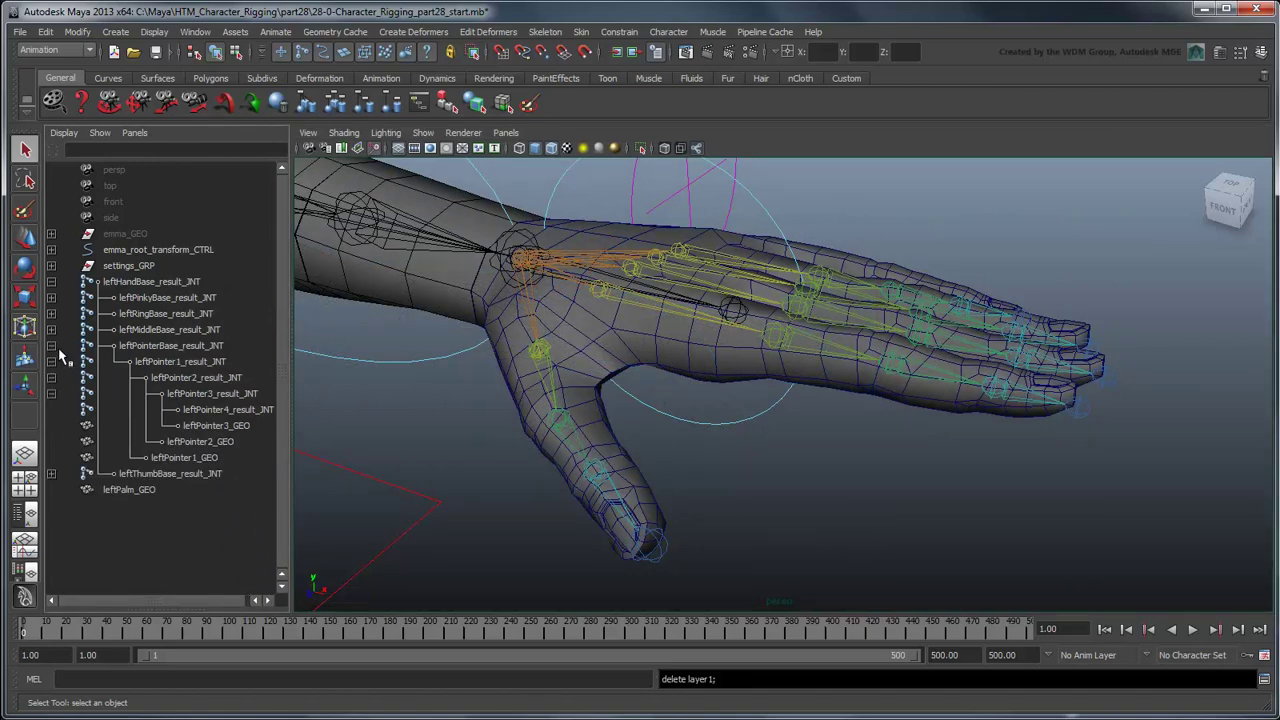
click(148, 362)
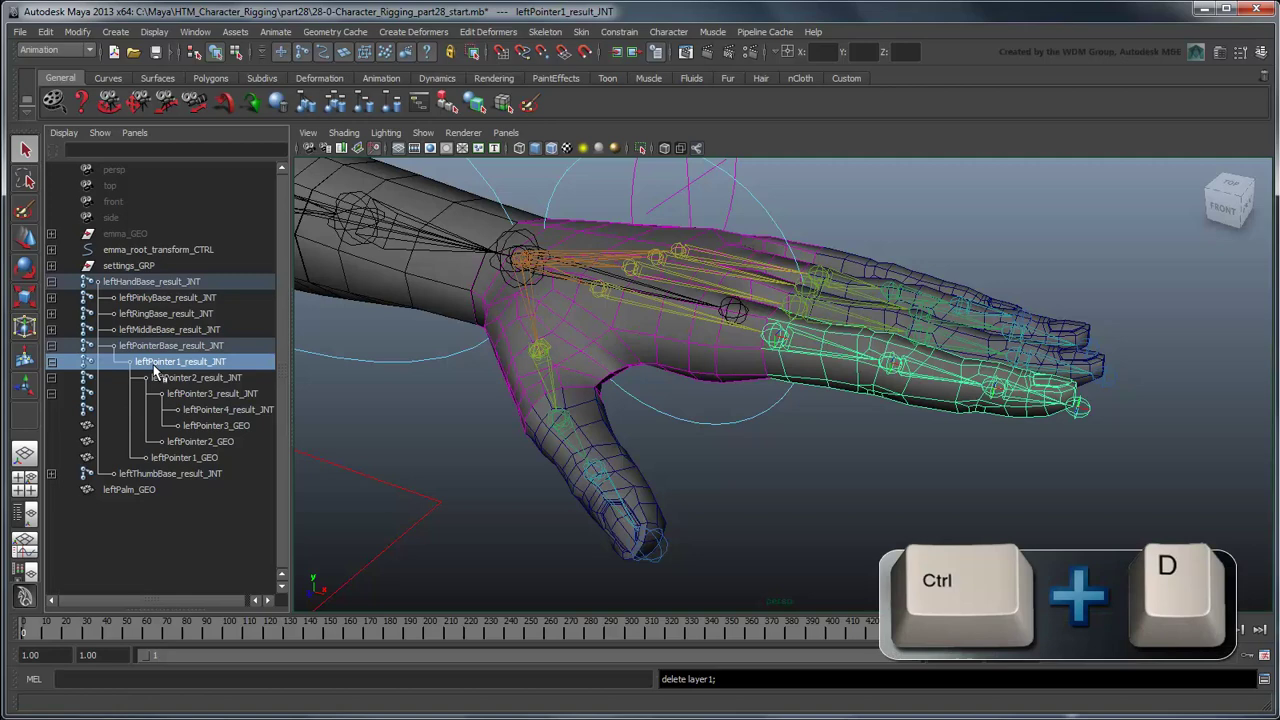
key(ctrl+d)
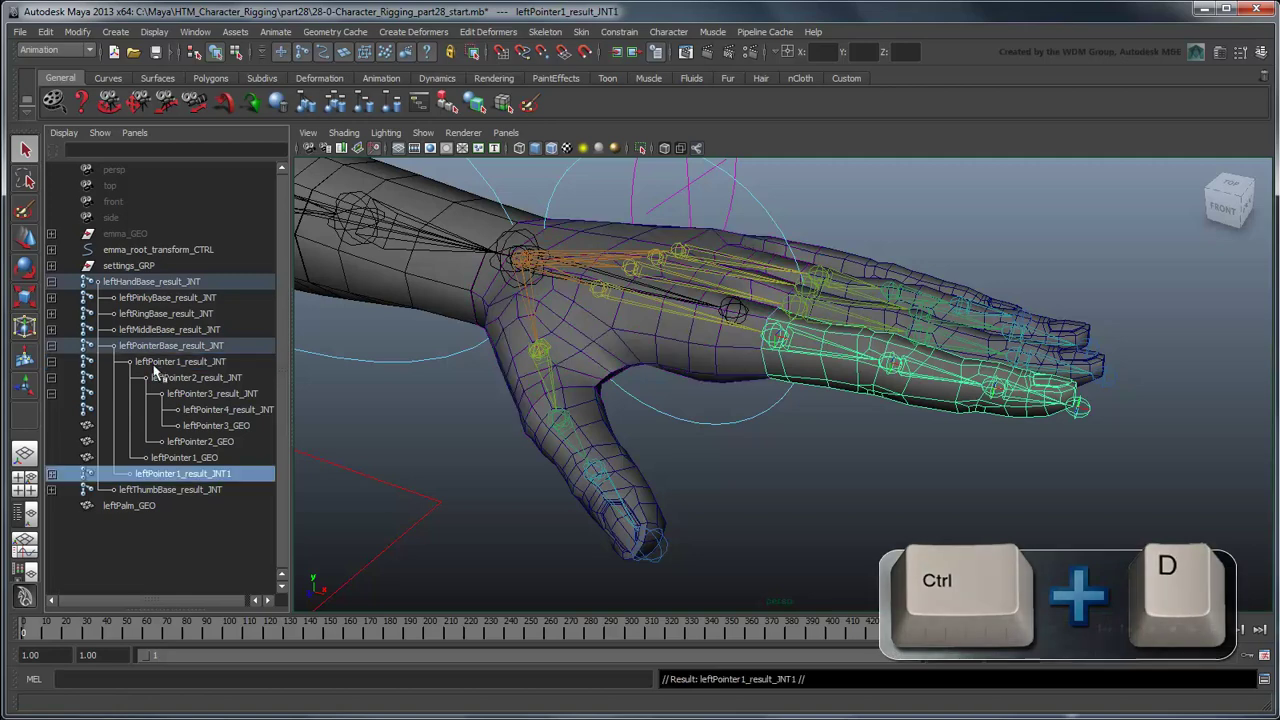
Replace "result" with "orient" in the four duplicated pointer joints' names and name the top one leftPointer1_orient_JNT.
shift+click(52, 474)
shift+click(242, 521)
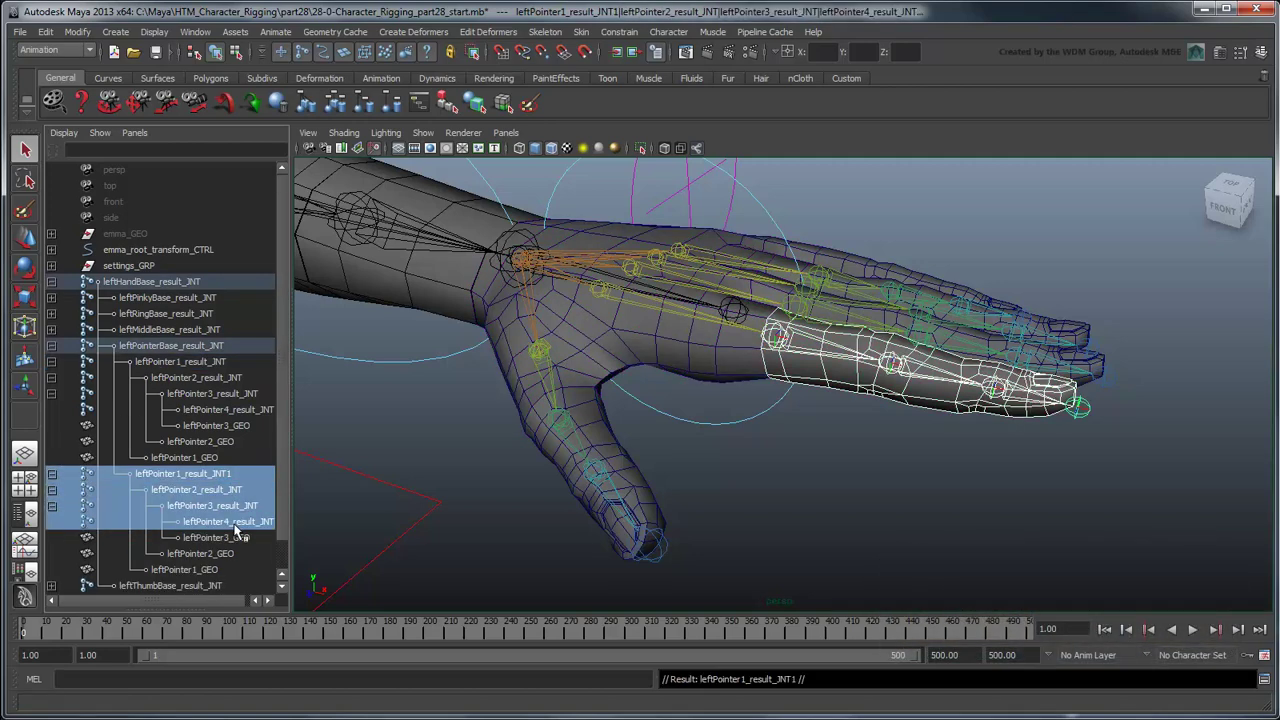
click(79, 32)
click(136, 212)
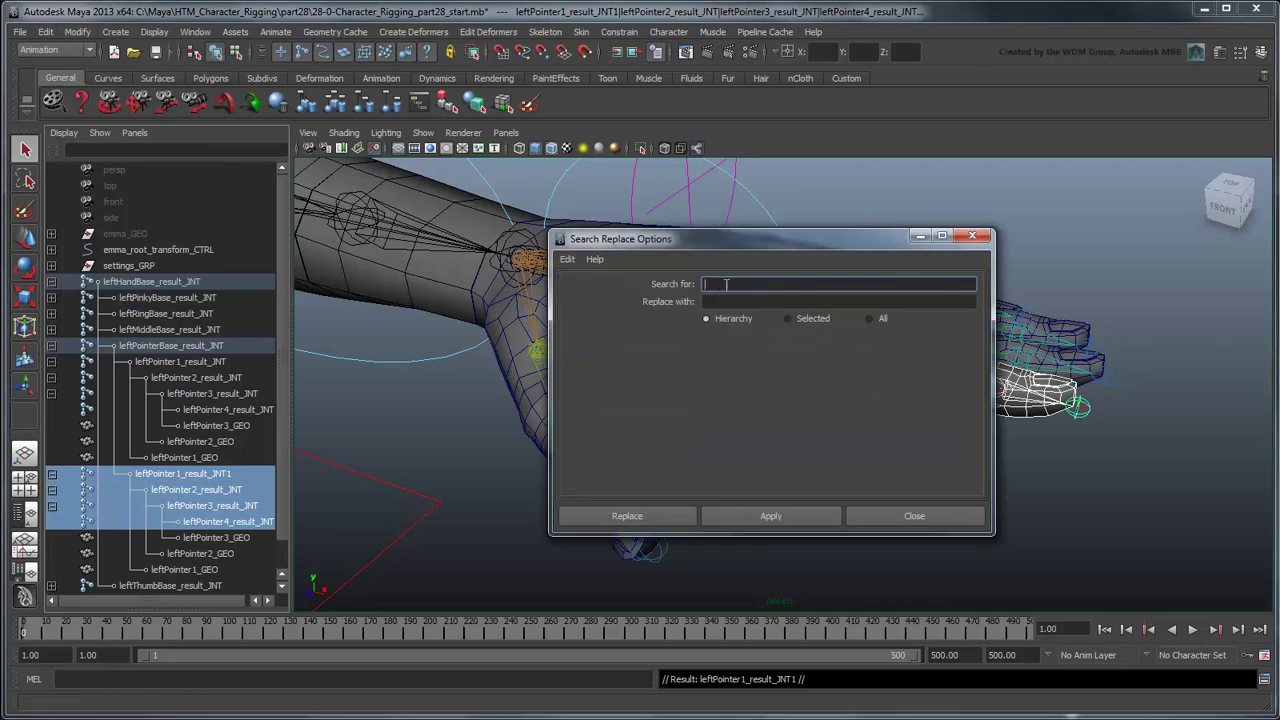
text(result)
key(Tab)
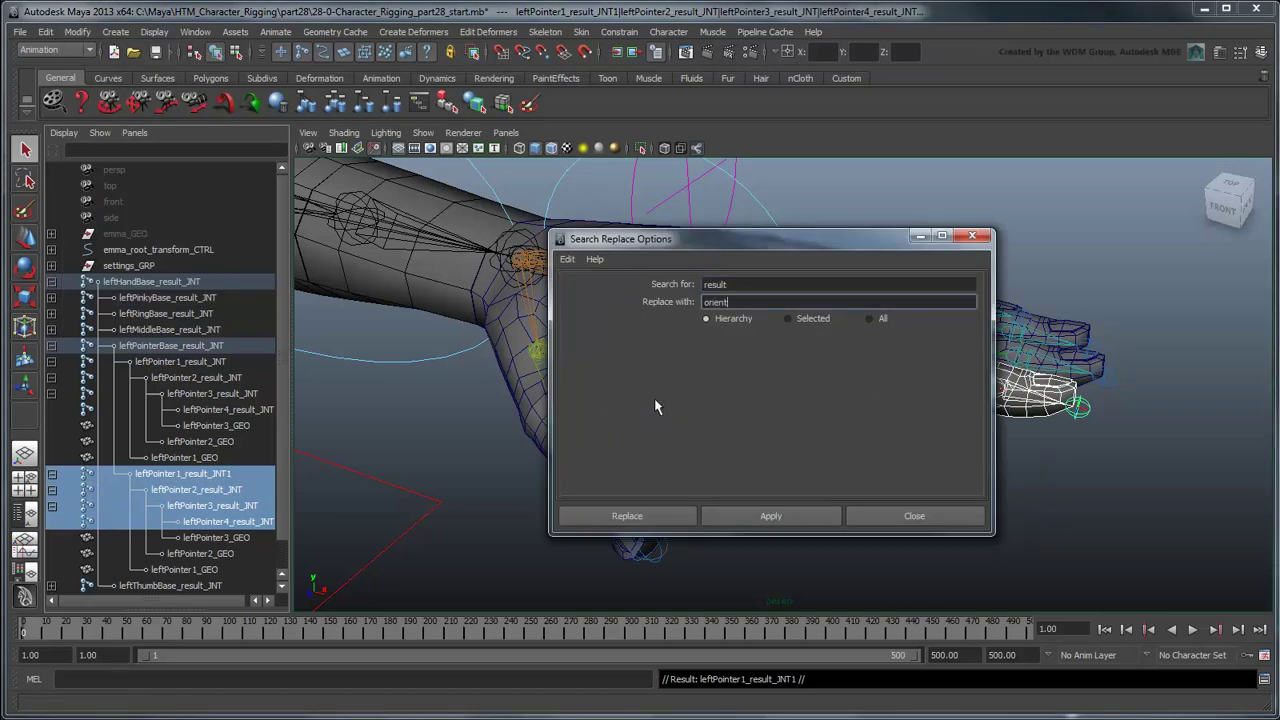
click(805, 320)
click(627, 515)
click(246, 476)
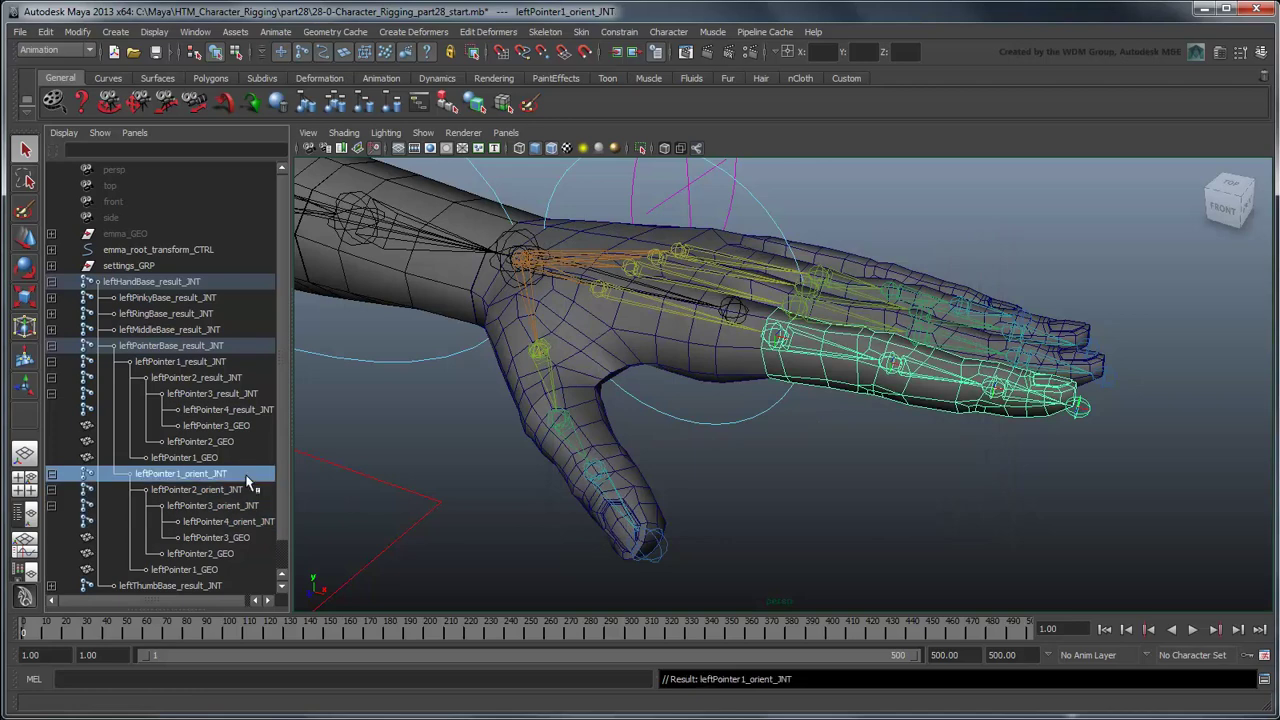
Delete leftPointer4_orient_JNT and the three duplicated pointer geometry pieces from the orient joint chain.
click(251, 524)
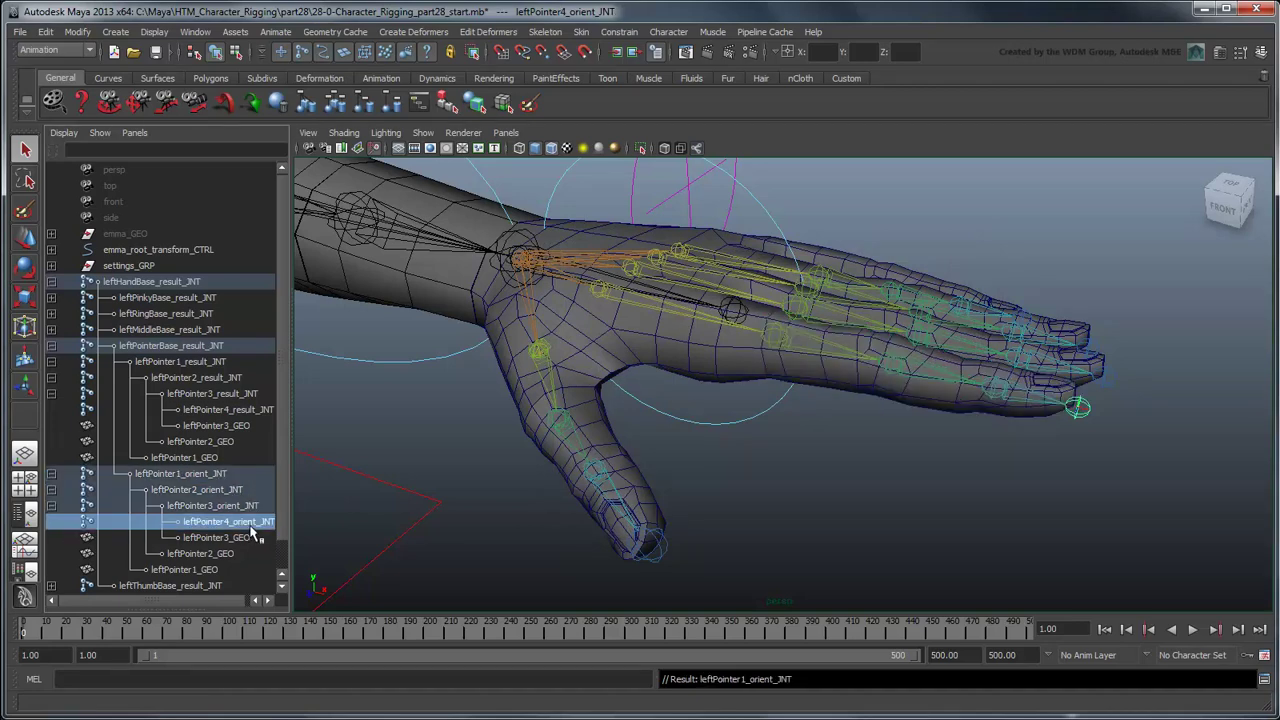
shift+click(203, 570)
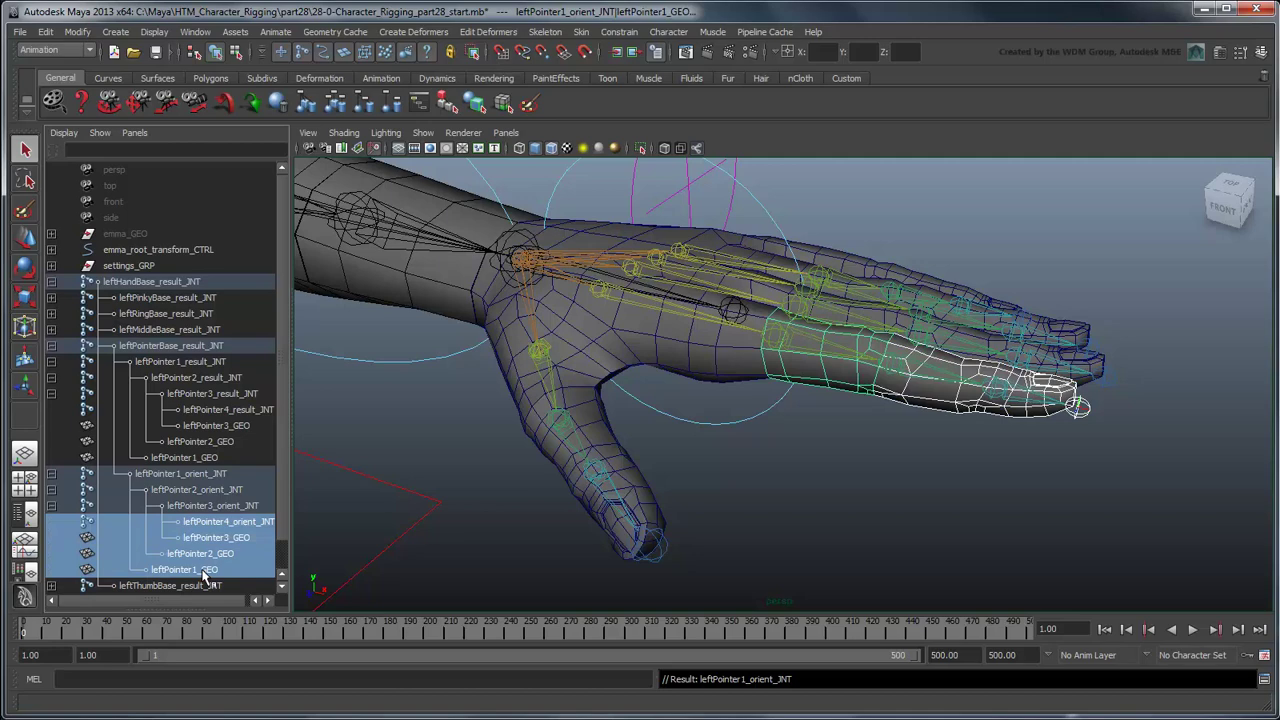
key(Delete)
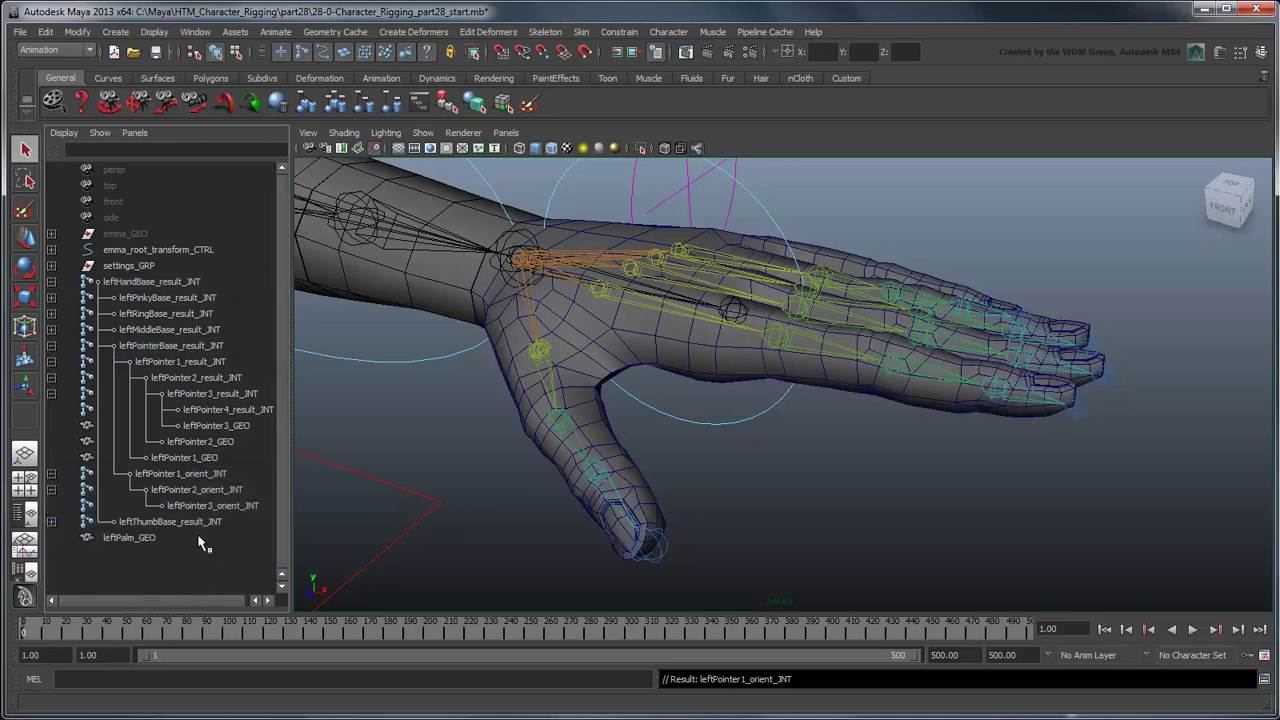
Interleave the pointer joints, parenting each result joint under its matching orient joint and orient joints 2 and 3 under the preceding result joint.
click(203, 367)
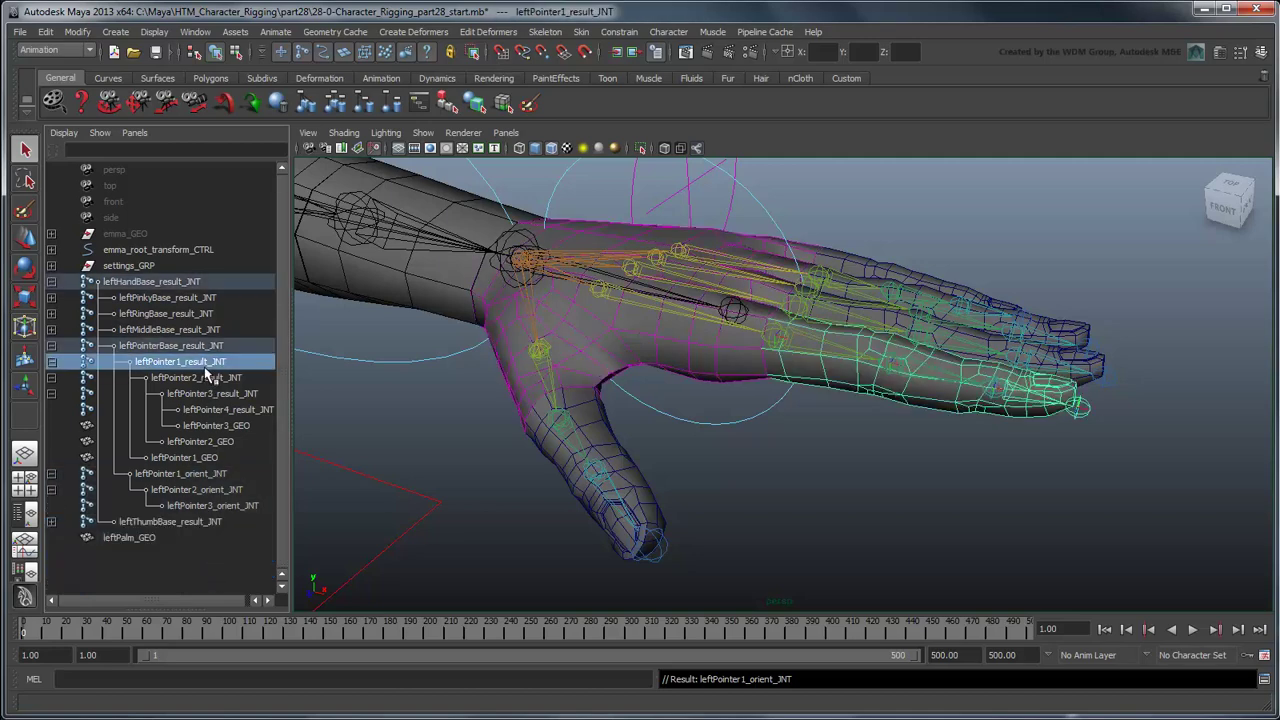
middle_drag(201, 368, 205, 475)
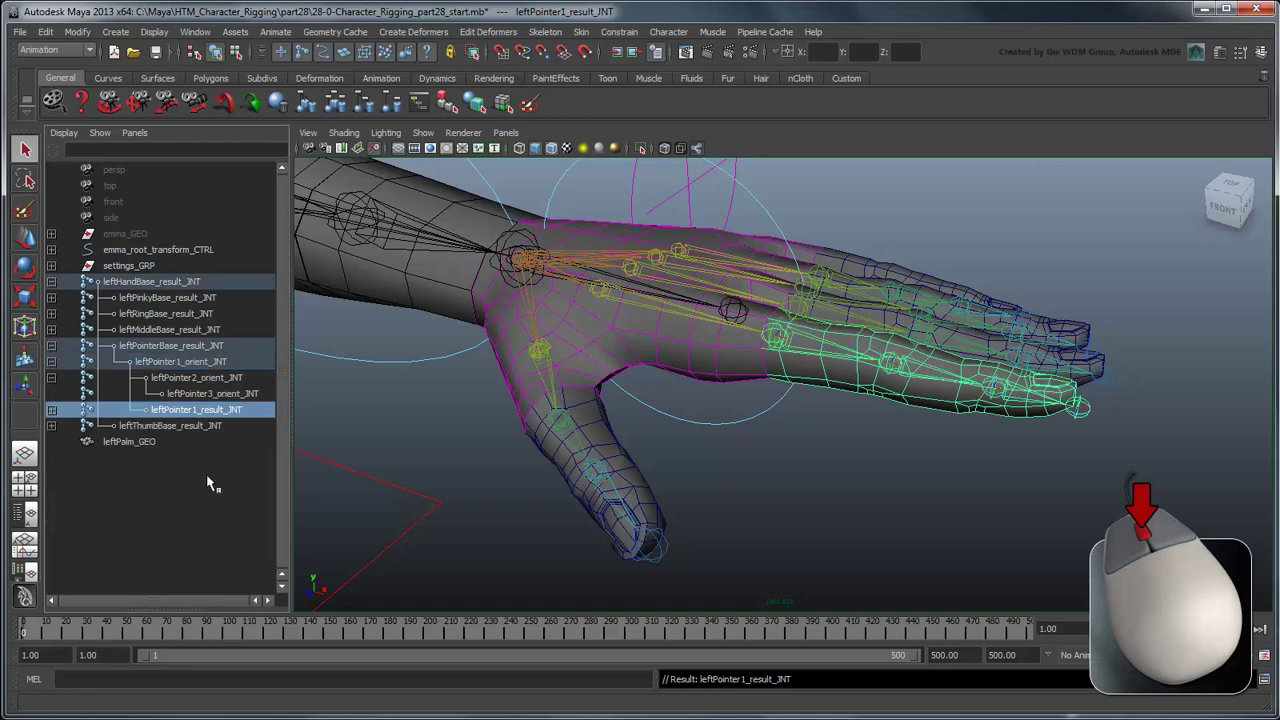
click(53, 411)
click(211, 380)
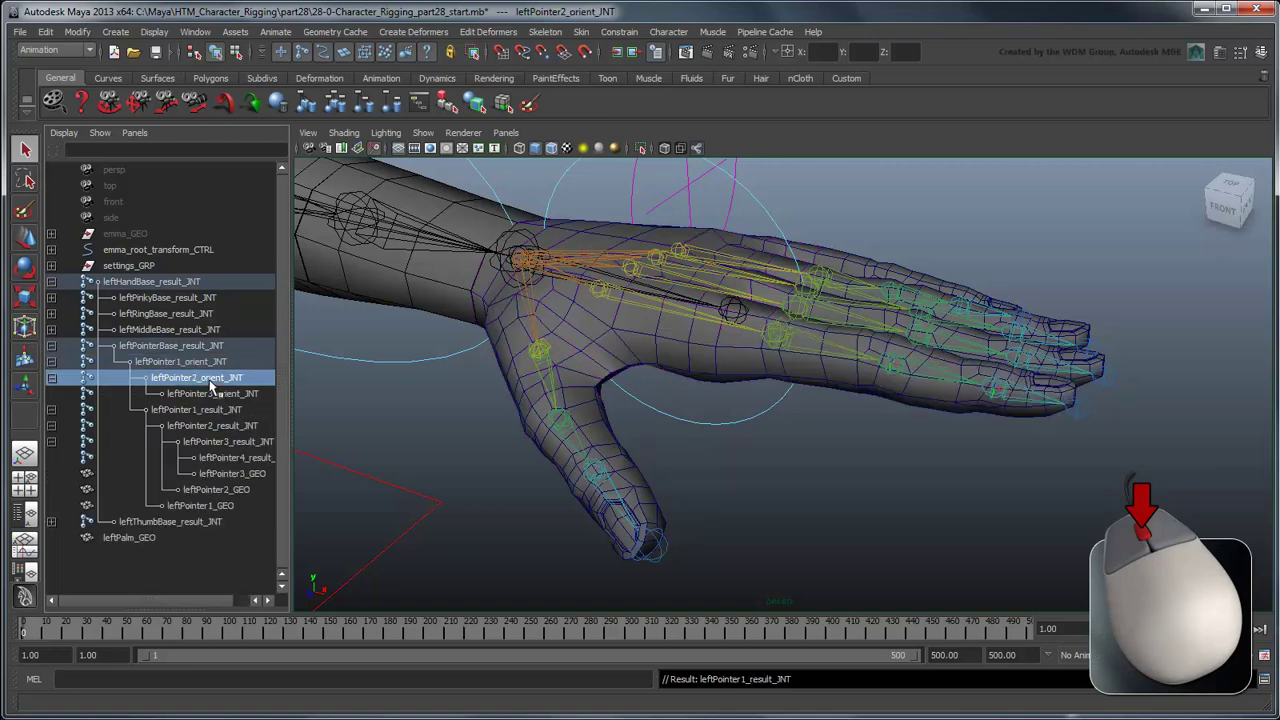
middle_drag(211, 387, 230, 489)
click(224, 396)
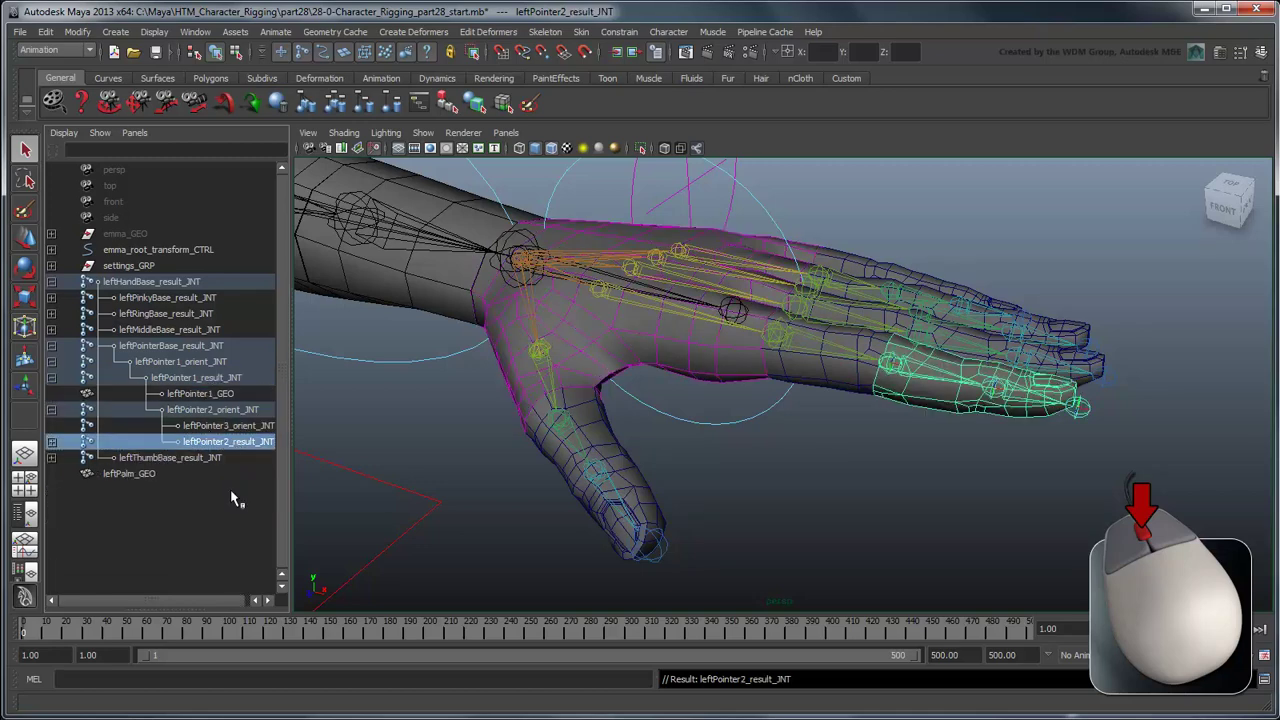
middle_drag(229, 429, 213, 514)
click(205, 443)
click(51, 457)
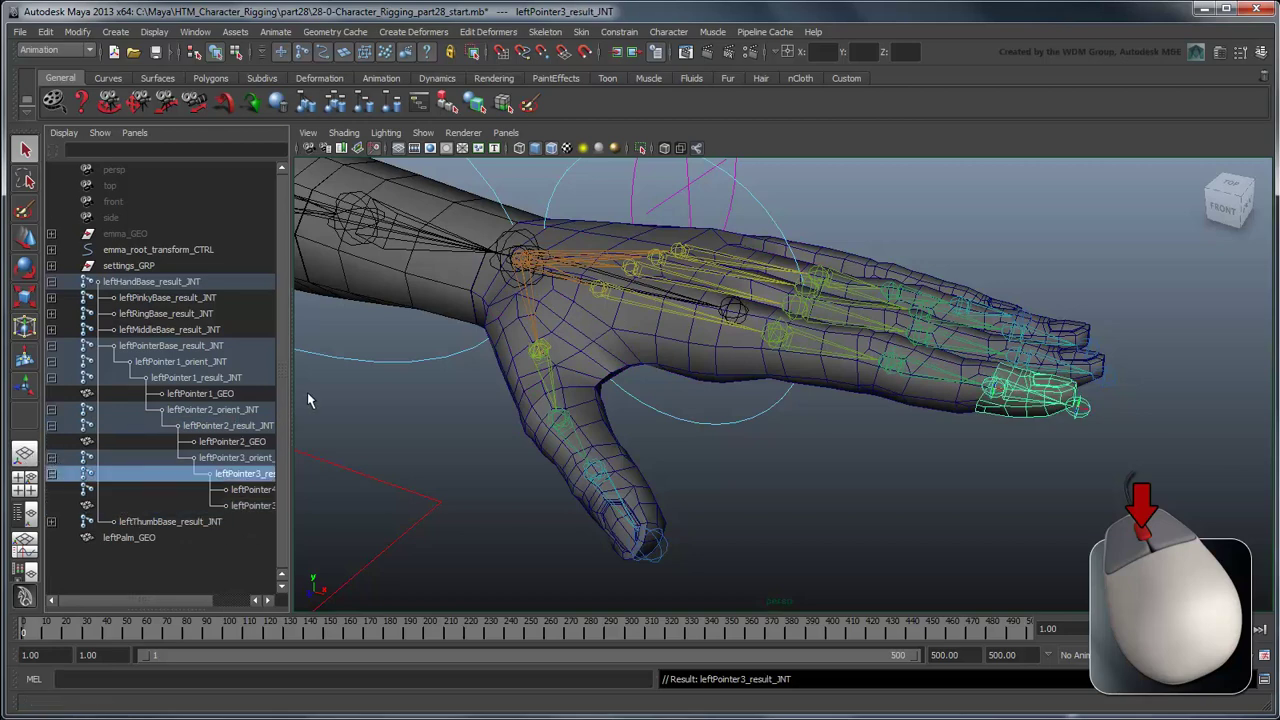
Widen the Outliner and rename the pointer's tip joint leftPointer4_orient_JNT.
drag(291, 402, 368, 408)
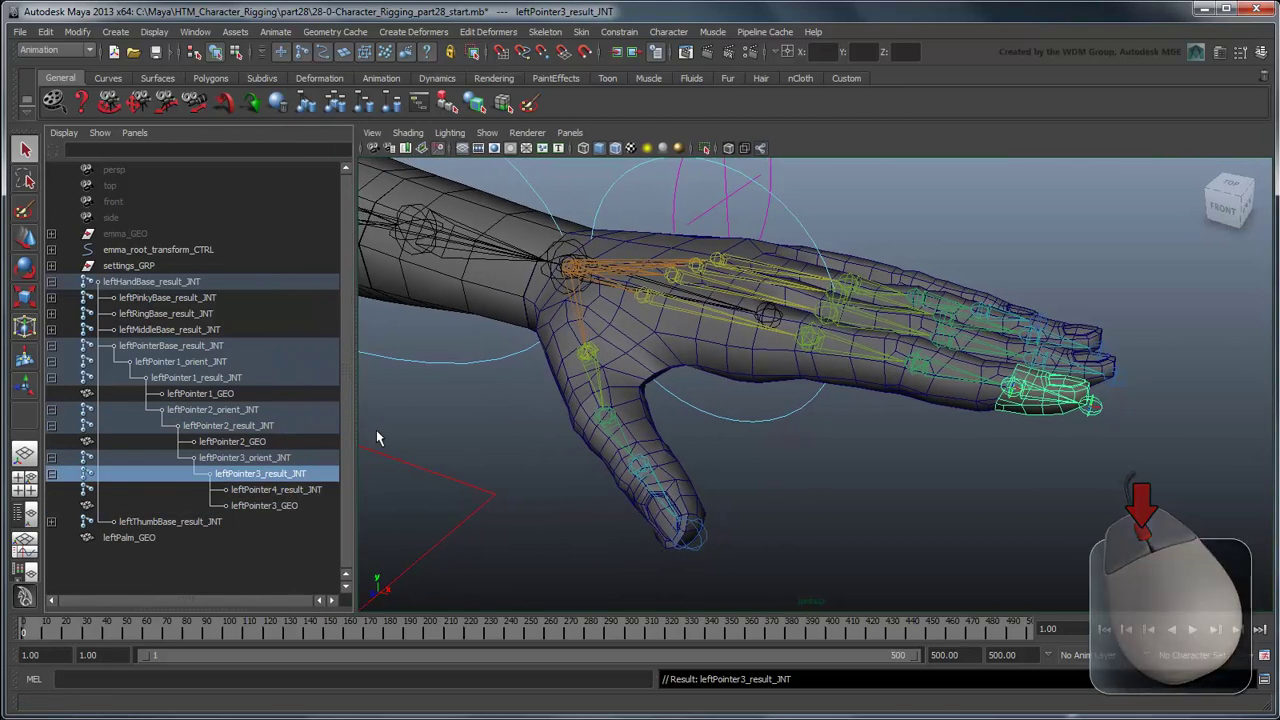
double_click(285, 490)
click(296, 490)
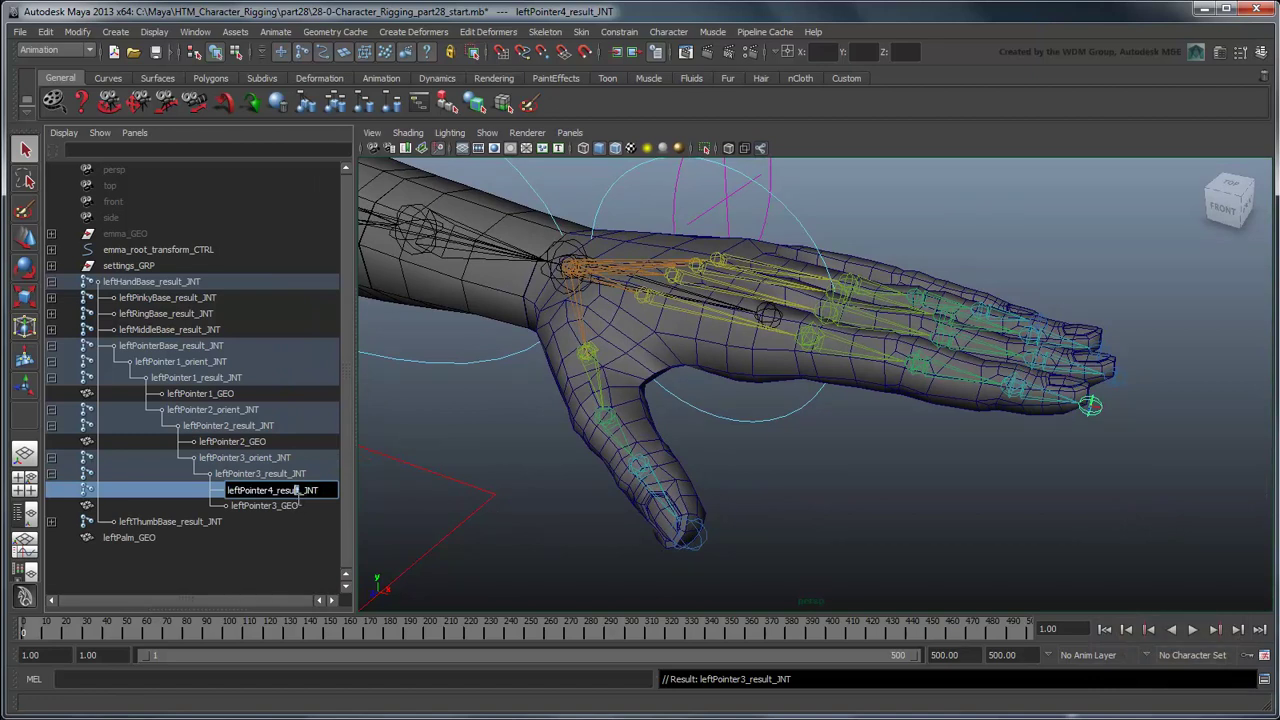
text(orient)
key(Return)
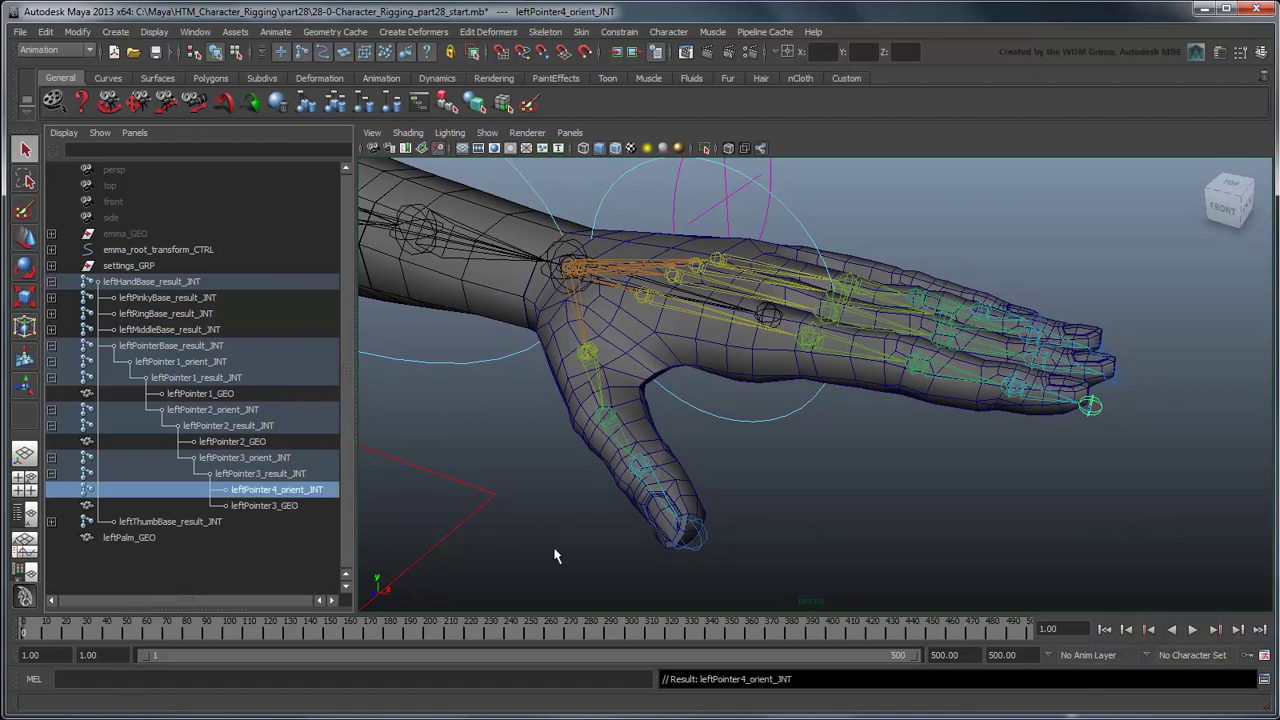
Step through the interleaved pointer orient and result joints with the Rotate tool to examine the chain.
click(214, 363)
key(e)
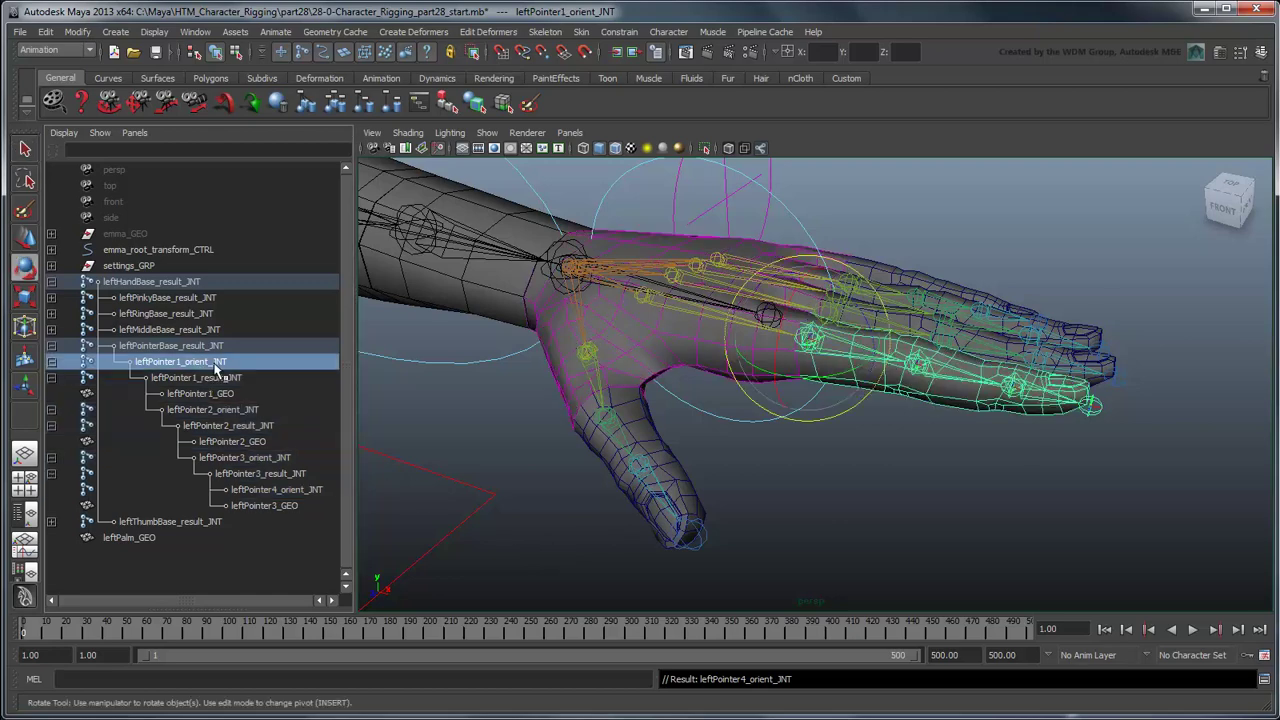
click(215, 378)
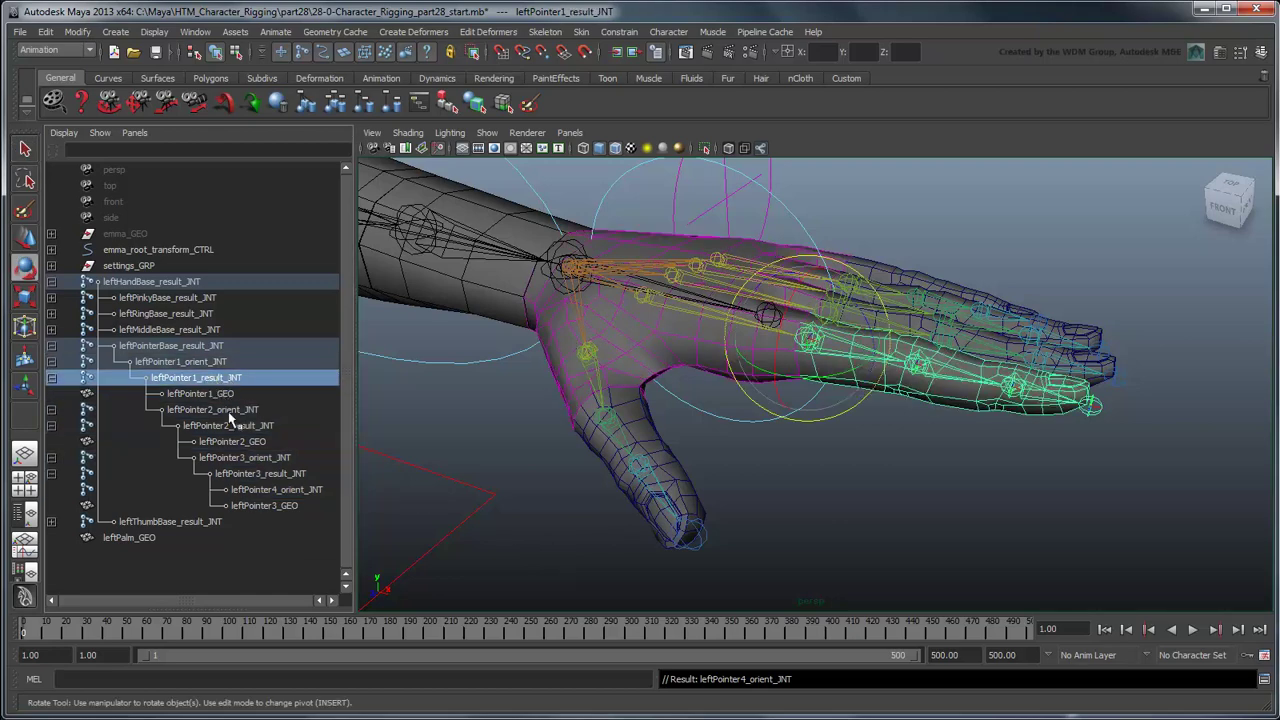
click(230, 426)
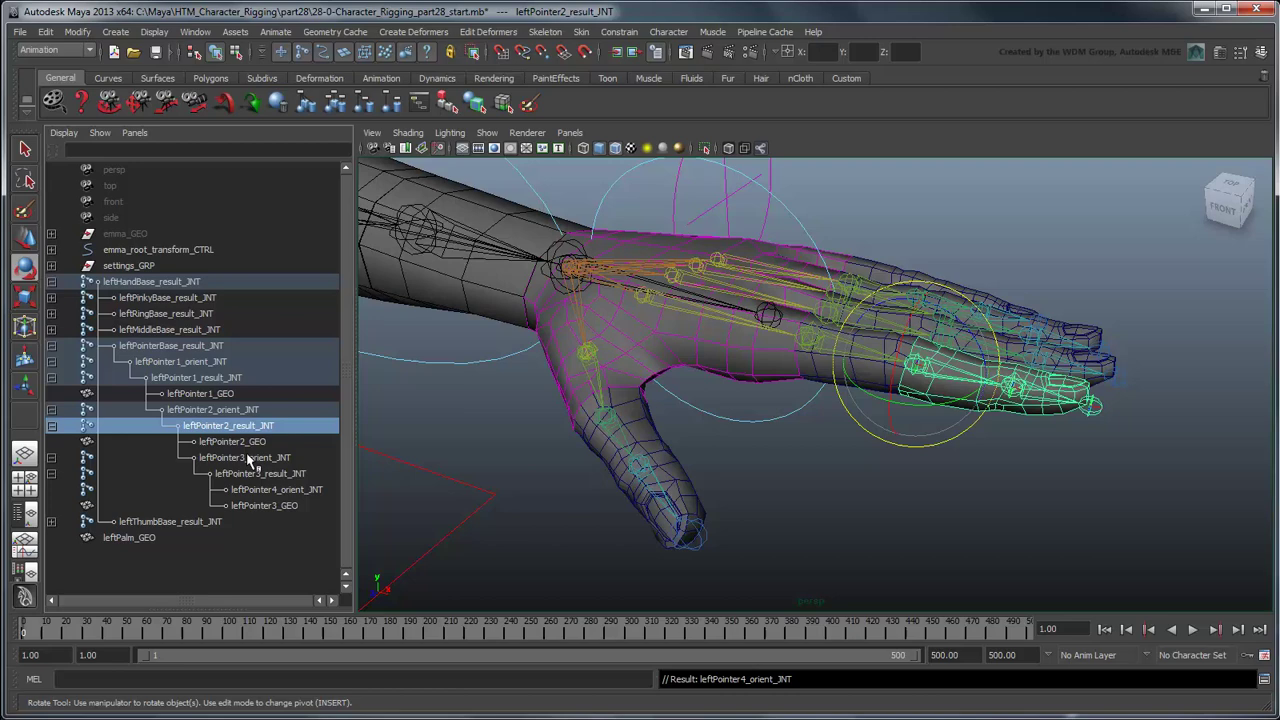
click(248, 458)
click(255, 475)
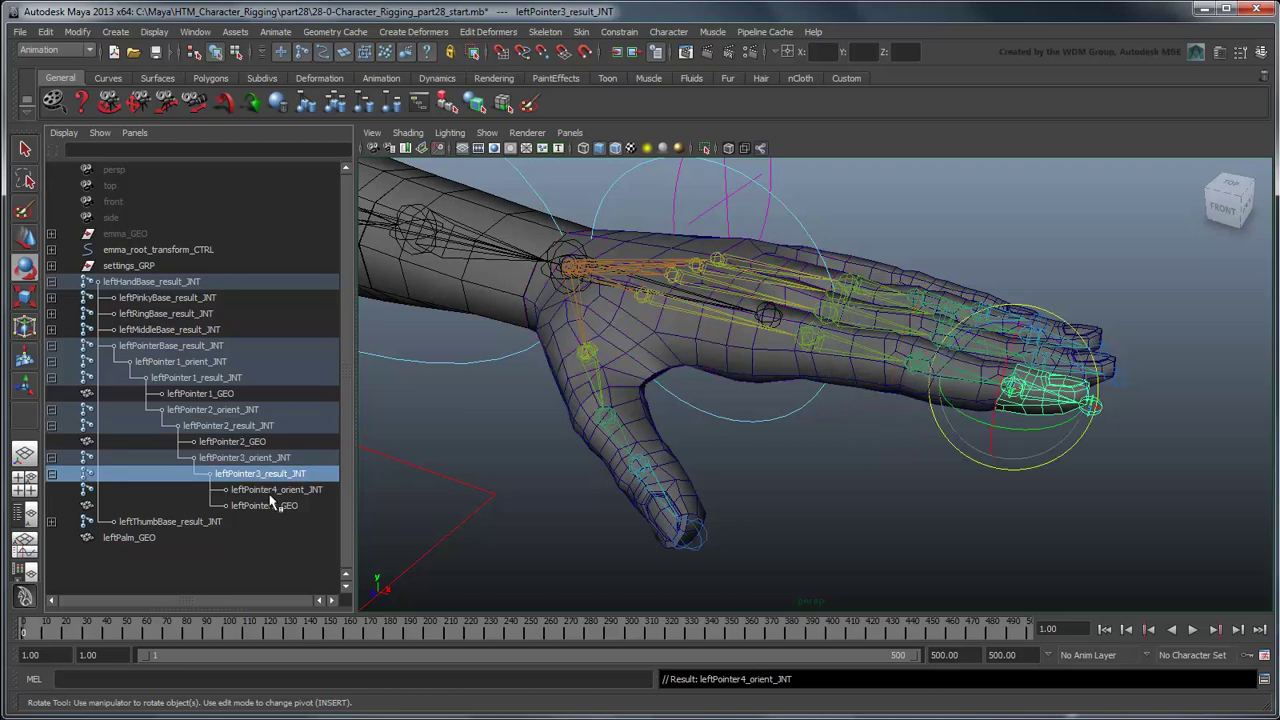
click(270, 495)
key(q)
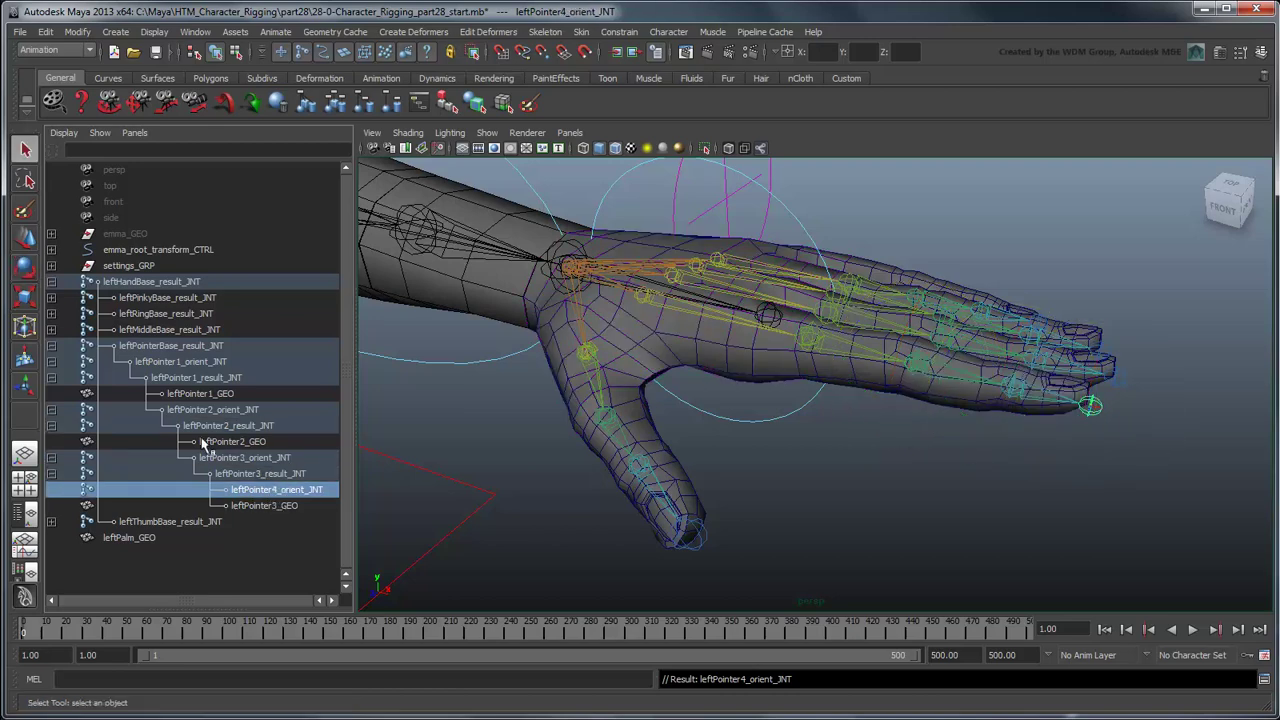
Collapse the pointer hierarchy, expand the middle finger hierarchy and duplicate leftMiddle1_result_JNT.
click(51, 345)
click(51, 329)
click(172, 345)
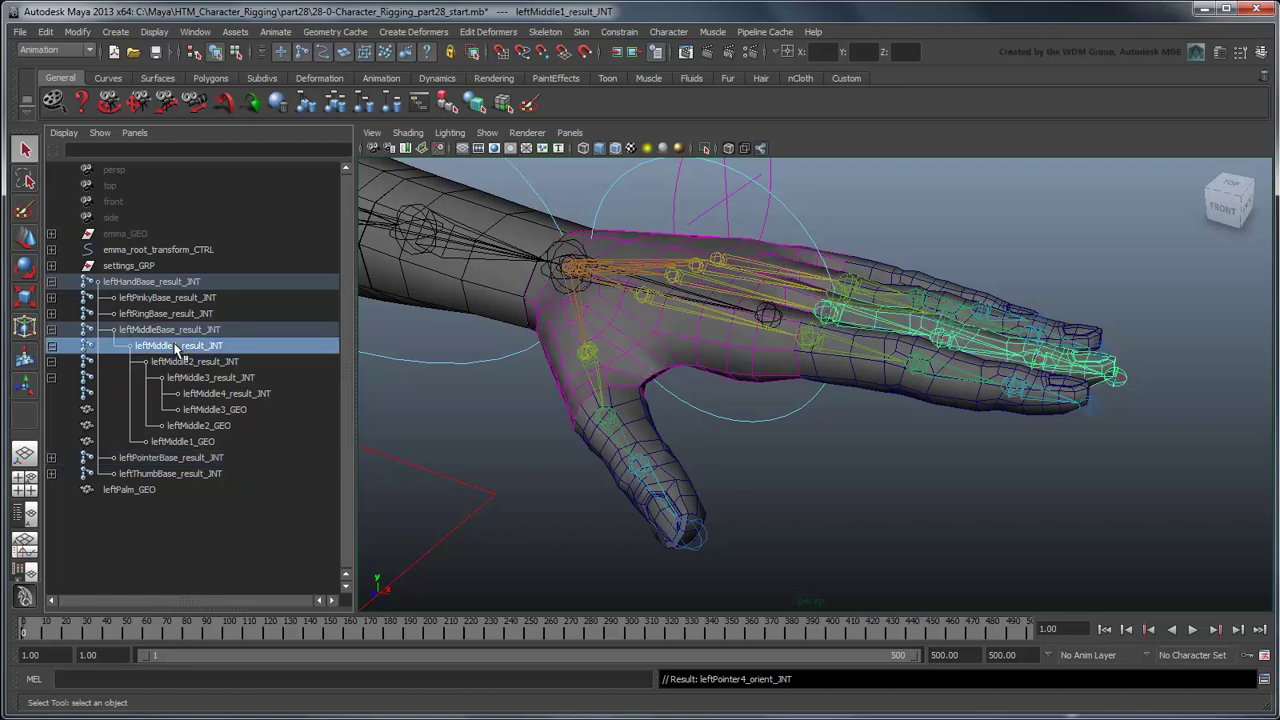
key(ctrl+d)
Replace "result" with "orient" in the names of the four duplicated middle finger joints.
click(52, 459)
shift+click(216, 505)
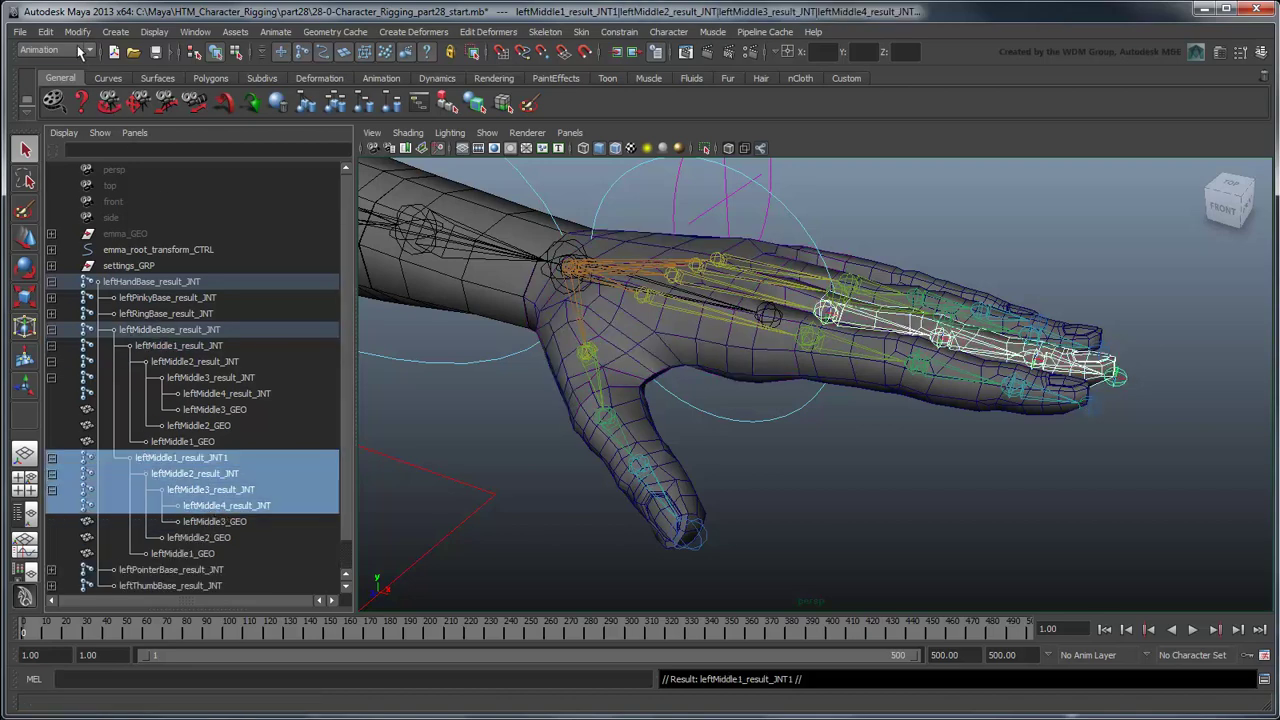
click(77, 31)
click(110, 187)
click(625, 531)
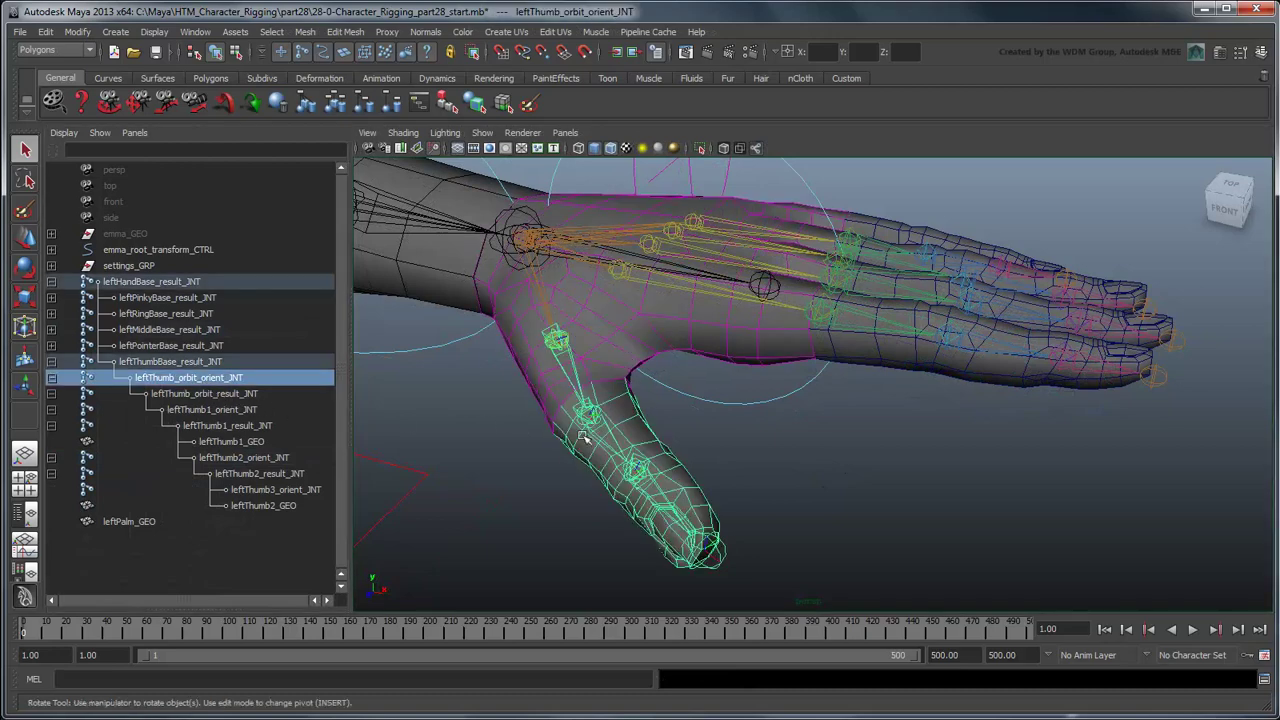
Rotate leftThumb_orbit_orient_JNT and leftThumb_orbit_result_JNT, the latter about 57 degrees in Z, to test the thumb, undoing each rotation.
key(e)
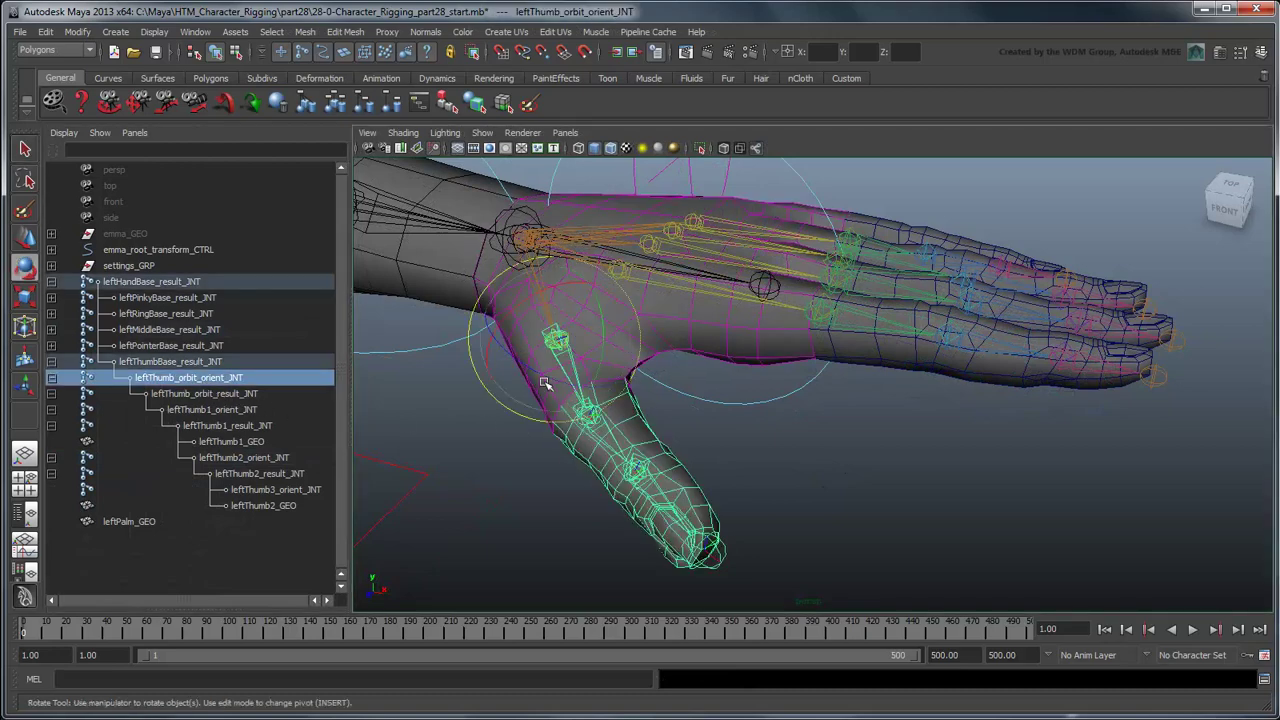
drag(546, 383, 612, 405)
key(ctrl+z)
click(245, 394)
key(ctrl+z)
Rotate leftThumb1_orient_JNT and leftThumb1_result_JNT, the latter about 44 degrees in Z, to test the thumb, undoing each rotation.
click(262, 410)
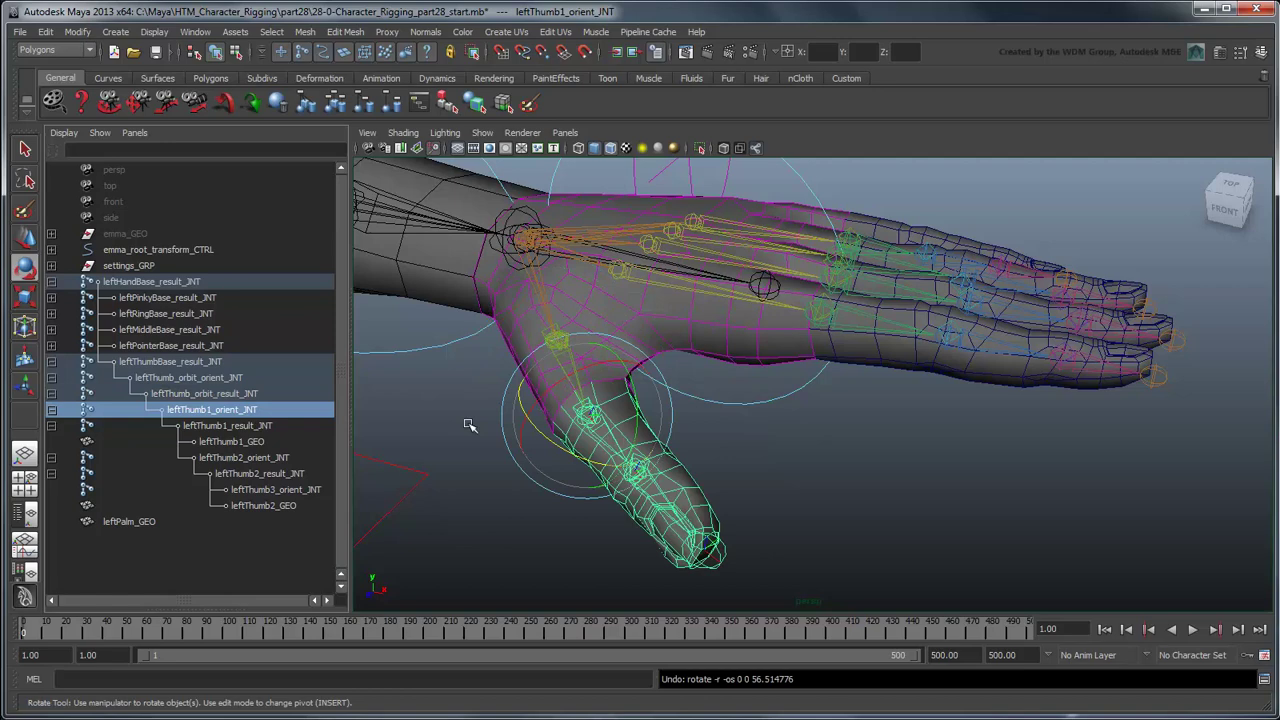
drag(552, 440, 640, 480)
key(ctrl+z)
click(228, 426)
key(ctrl+z)
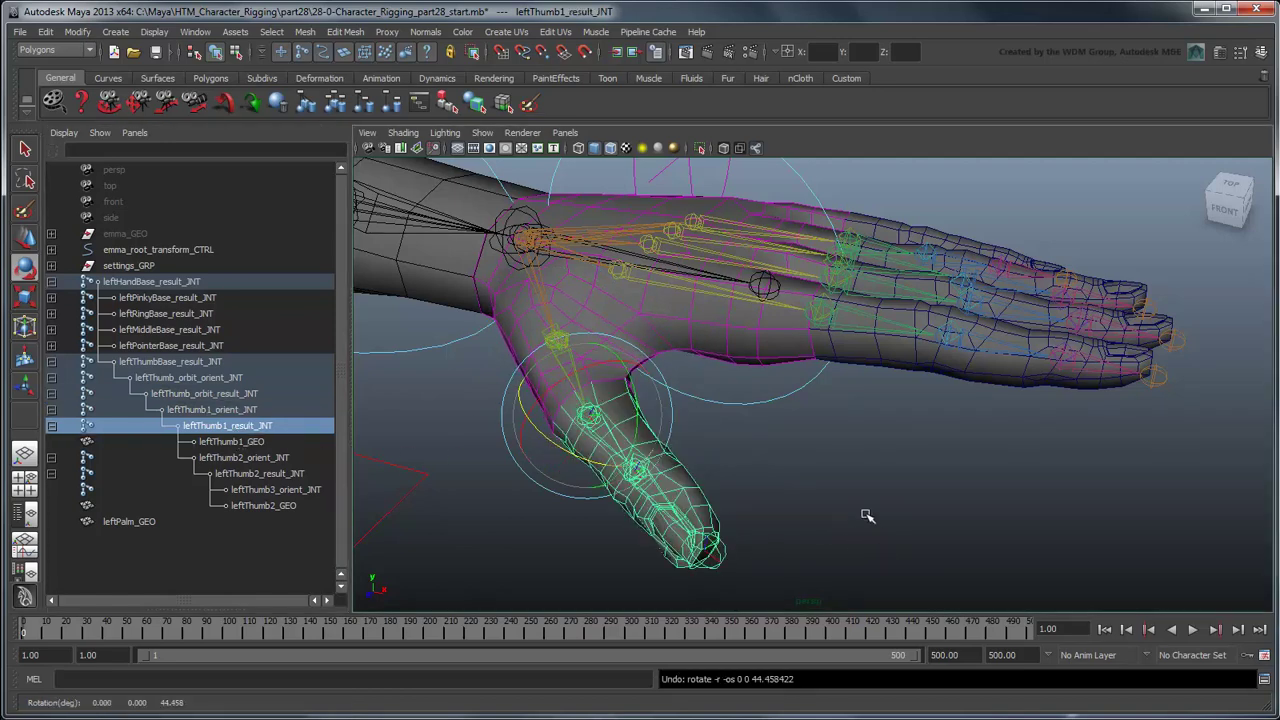
key(q)
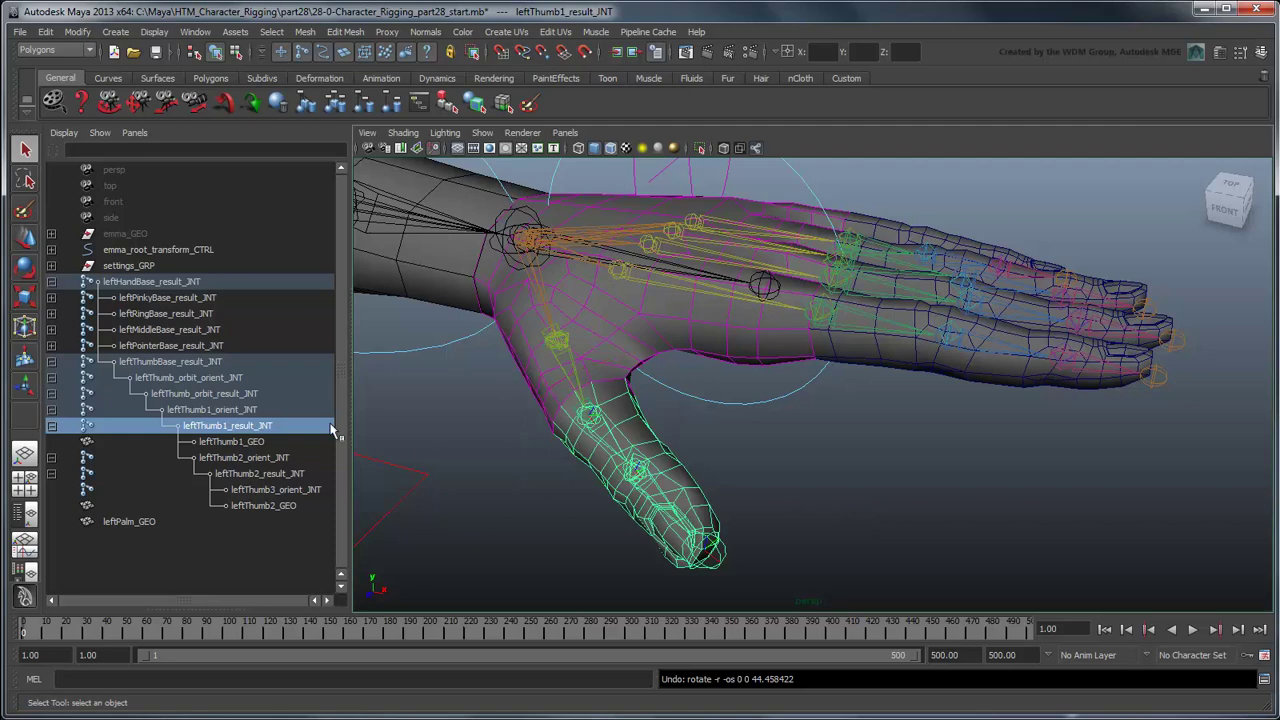
Collapse the thumb hierarchy and duplicate the complete leftHandBase_result_JNT hierarchy.
click(52, 362)
click(150, 283)
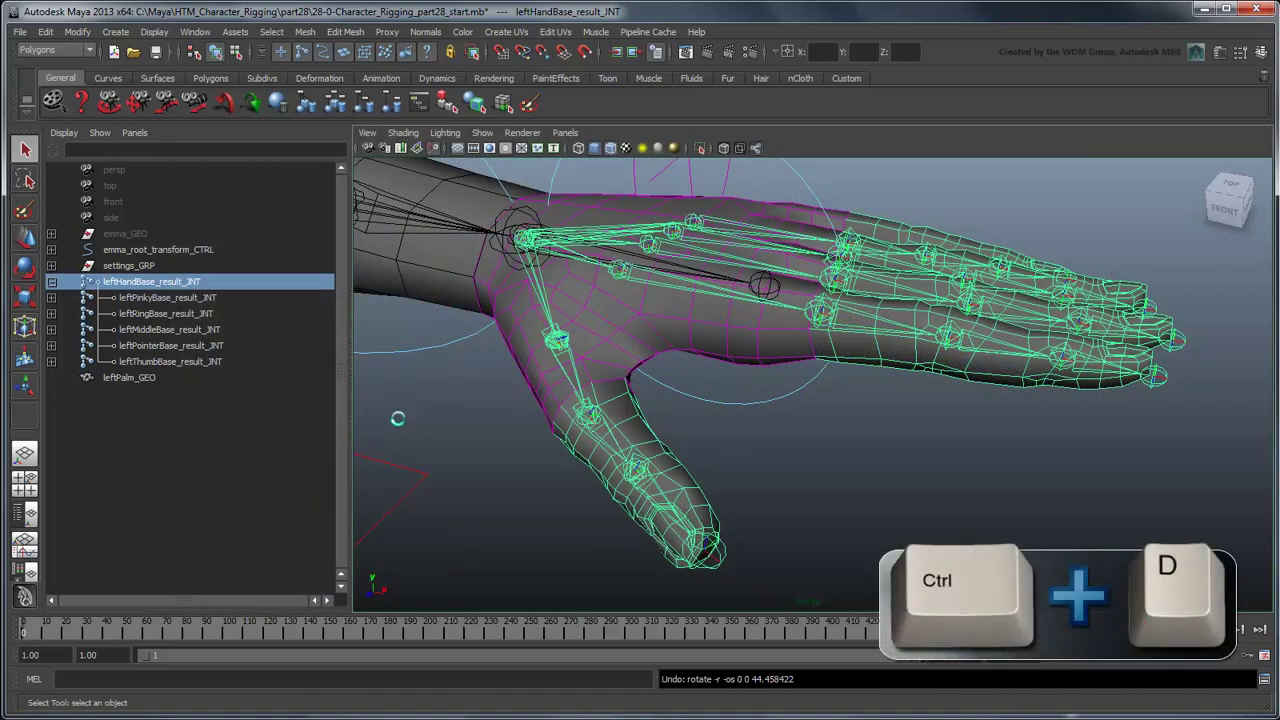
key(ctrl+d)
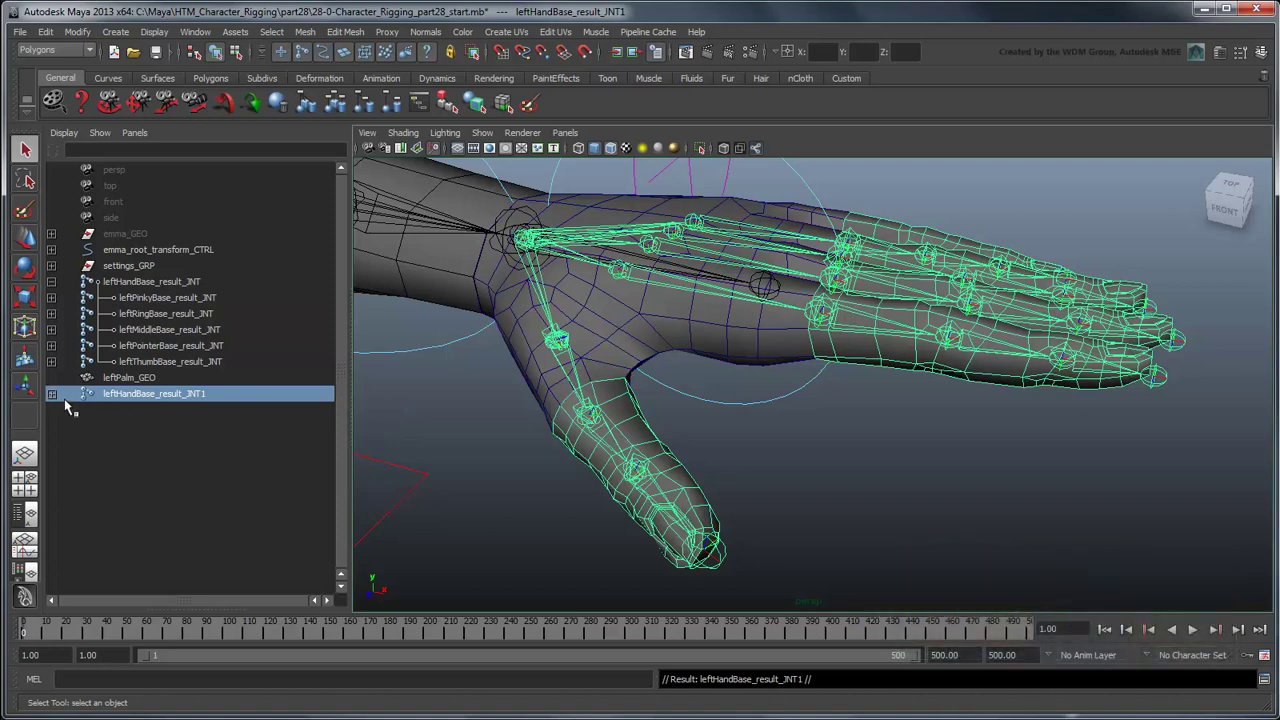
Expand the duplicated hand hierarchy and select its pinky and ring result joints, leaving out the orient joints and geometry.
drag(88, 400, 255, 540)
scroll(295, 510, down, 5)
ctrl+click(190, 329)
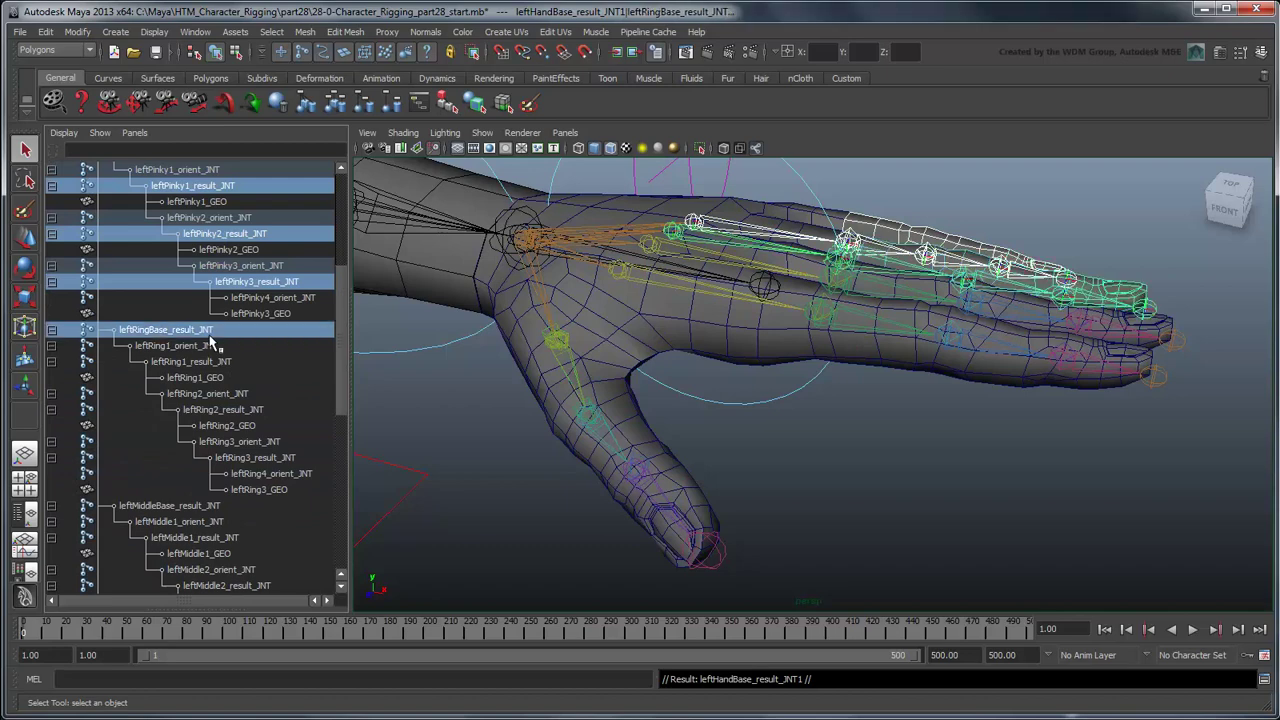
ctrl+click(200, 361)
ctrl+click(240, 409)
ctrl+click(260, 457)
Add the duplicate's middle and pointer base joints and their result joints 1 to 3 to the selection.
scroll(286, 457, down, 5)
ctrl+click(190, 249)
ctrl+click(225, 281)
ctrl+click(230, 329)
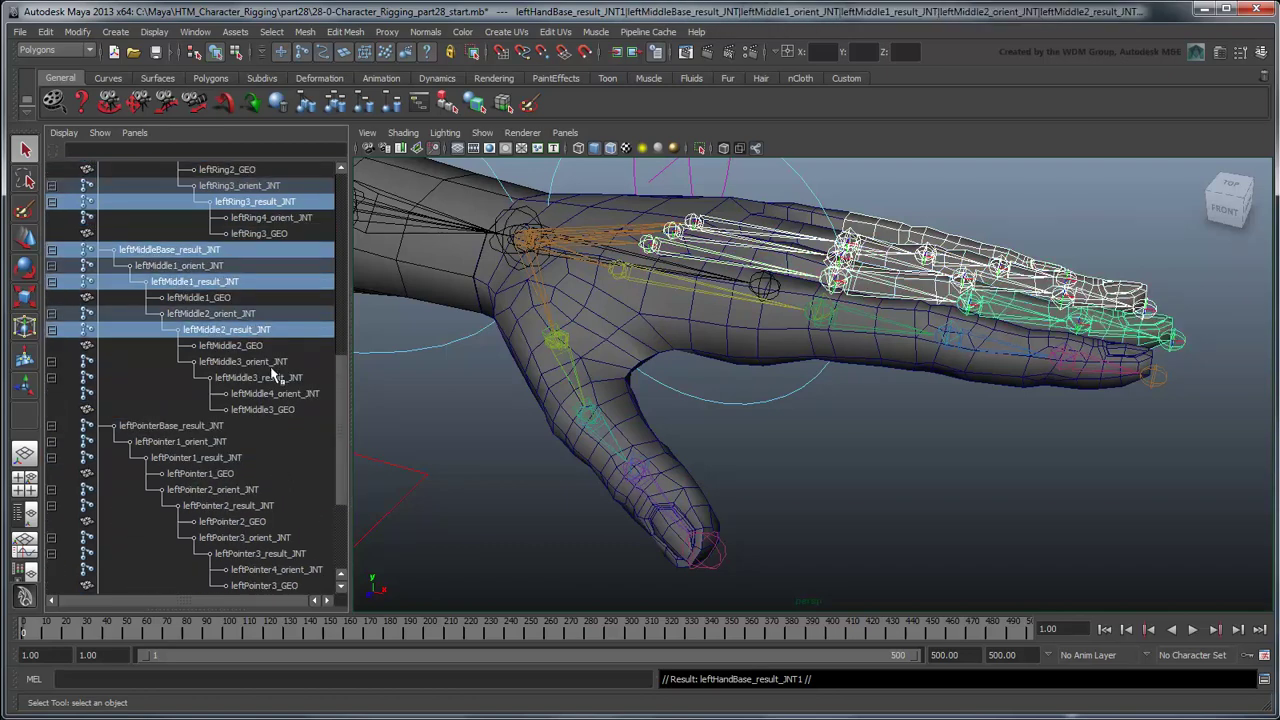
ctrl+click(258, 377)
scroll(258, 377, down, 4)
ctrl+click(170, 297)
ctrl+click(196, 329)
ctrl+click(228, 377)
ctrl+click(299, 427)
Add the duplicate's leftThumbBase, leftThumb_orbit, leftThumb1 and leftThumb2 result joints to the selection.
scroll(305, 442, down, 3)
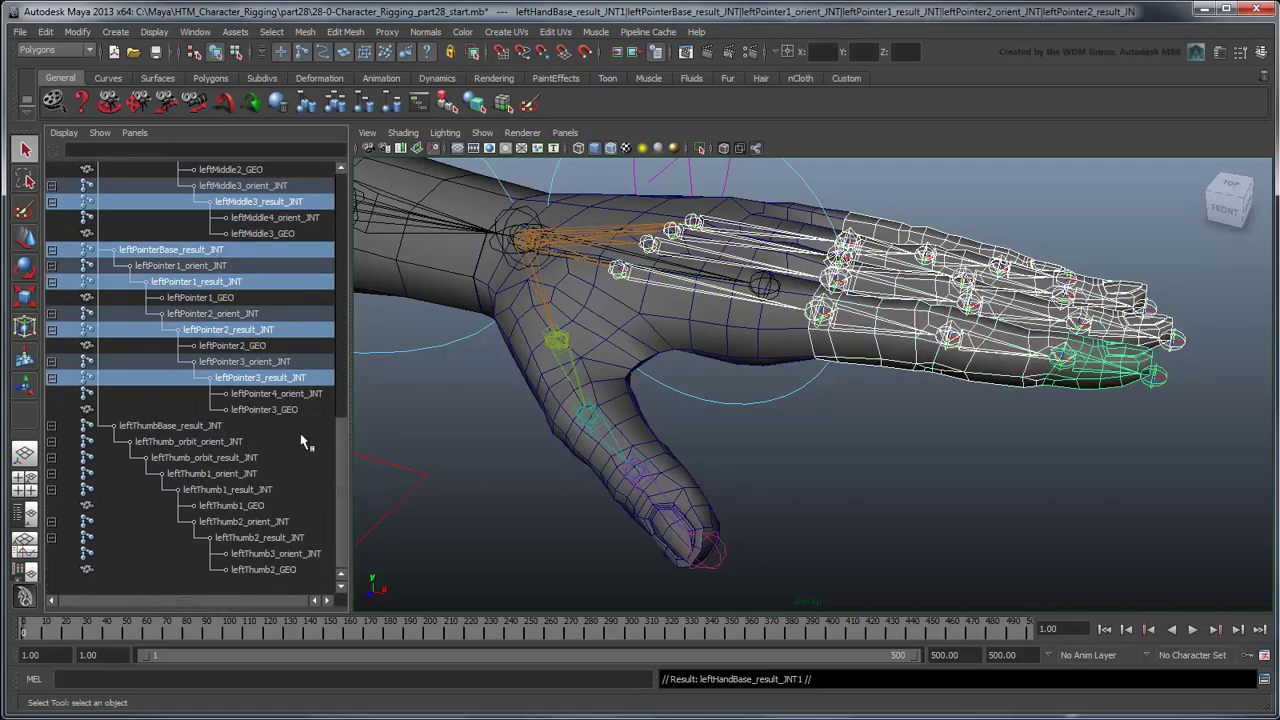
ctrl+click(226, 427)
ctrl+click(248, 458)
ctrl+click(262, 490)
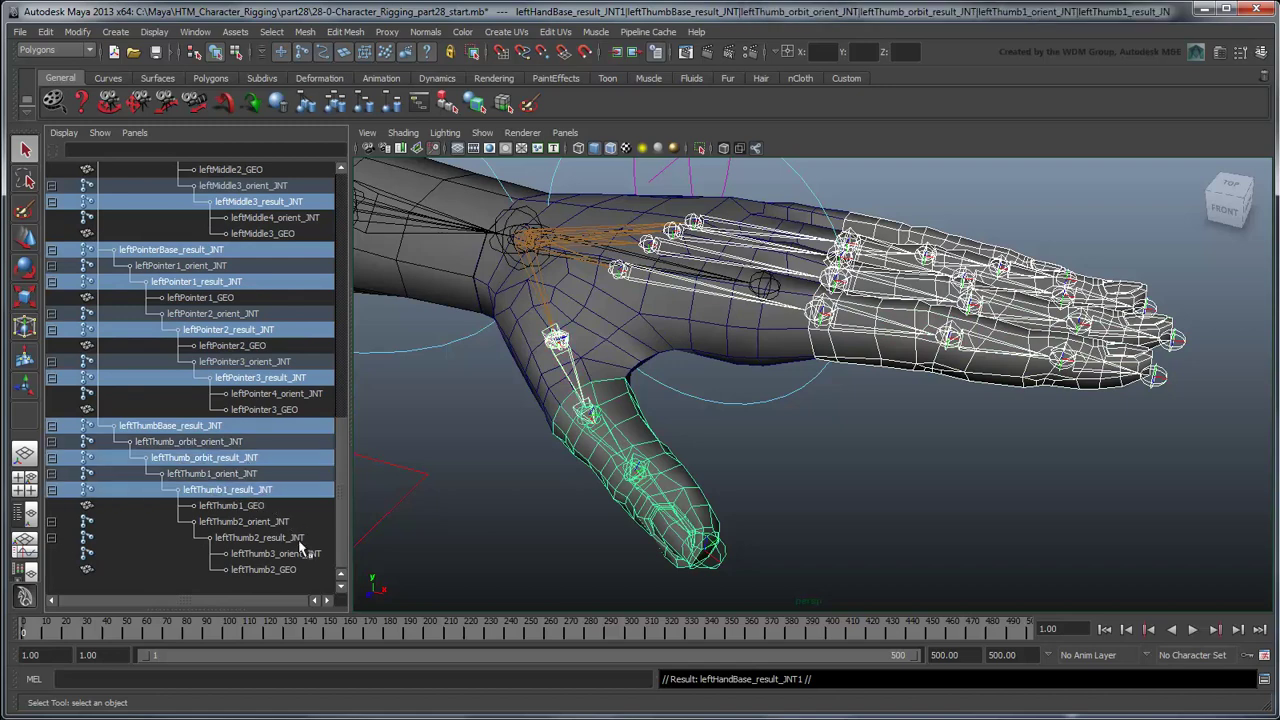
ctrl+click(300, 538)
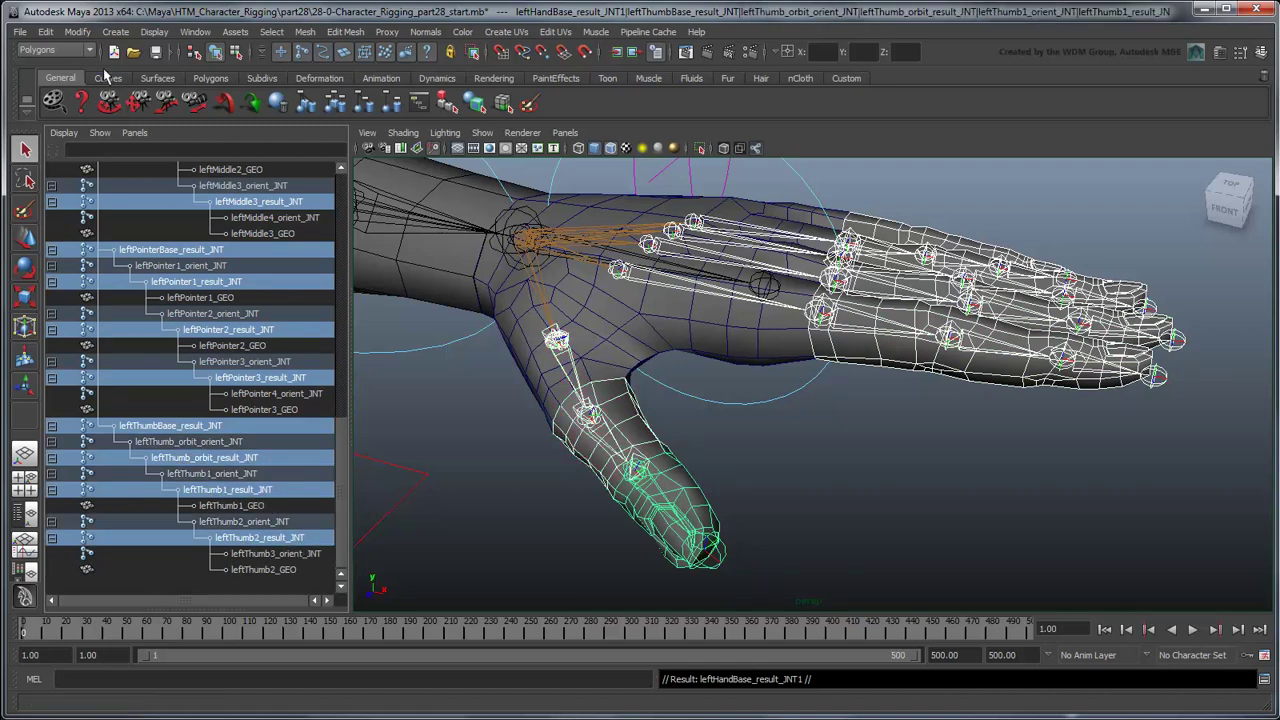
Replace "result_JNT" with "FK_CTRL" in the names of the selected duplicate joints.
click(77, 31)
click(120, 133)
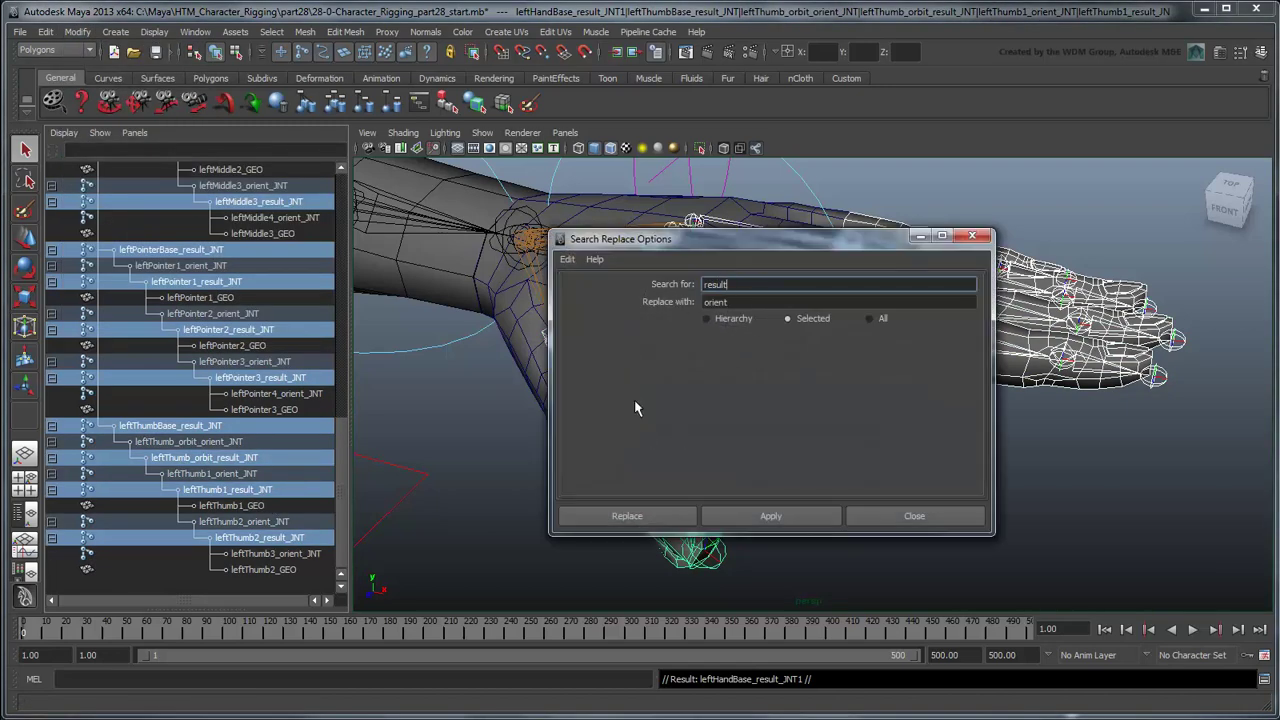
text(_JNT)
key(Tab)
text(FK_CTRL)
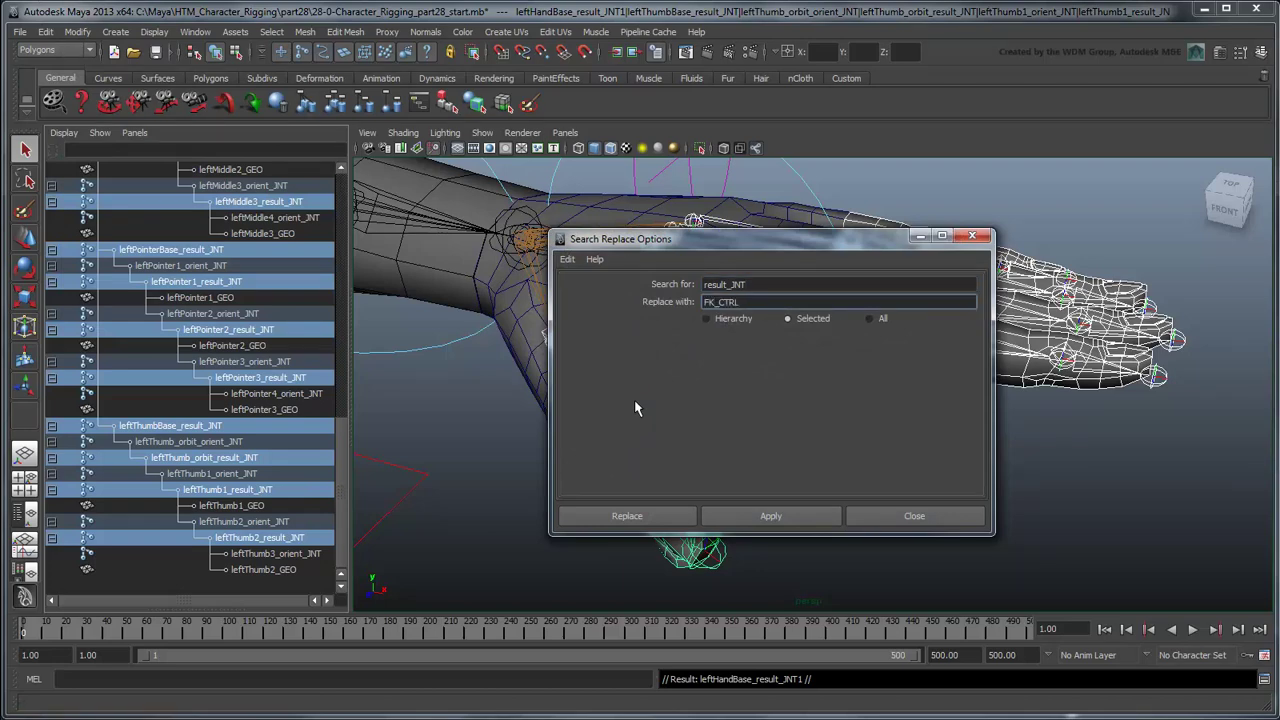
click(645, 518)
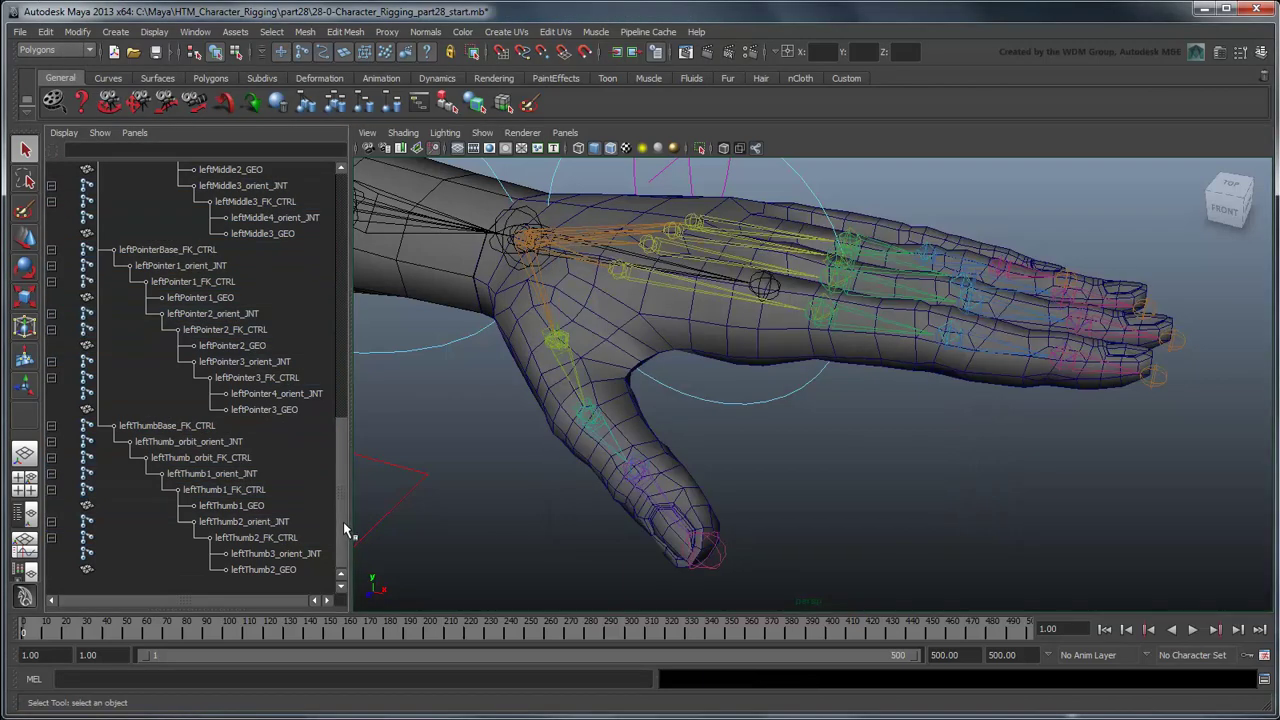
Rename the root joint of the duplicated hand hierarchy as leftHandBase_CTRL_JNT.
drag(344, 528, 344, 308)
double_click(178, 350)
drag(178, 352, 164, 362)
text(CTRL_JNT)
key(Return)
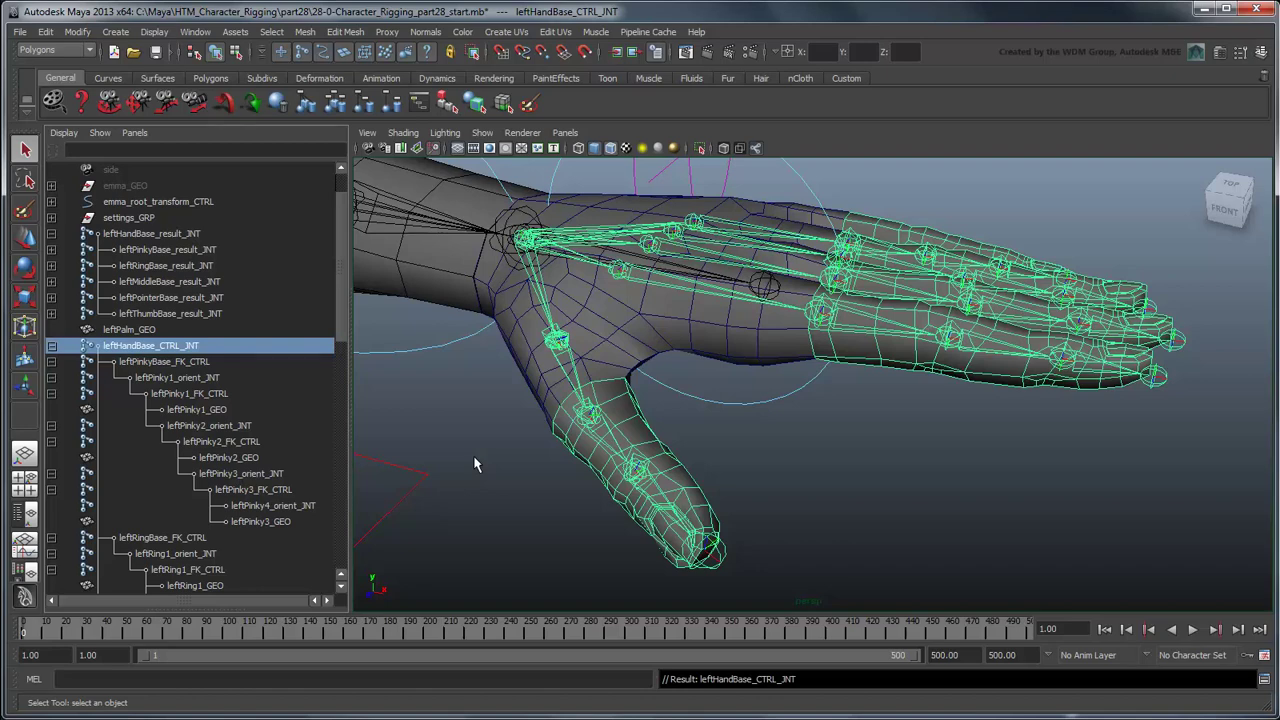
Delete all pinky, ring, middle, pointer and thumb GEO meshes from the leftHandBase_CTRL_JNT hierarchy.
click(240, 410)
ctrl+click(232, 459)
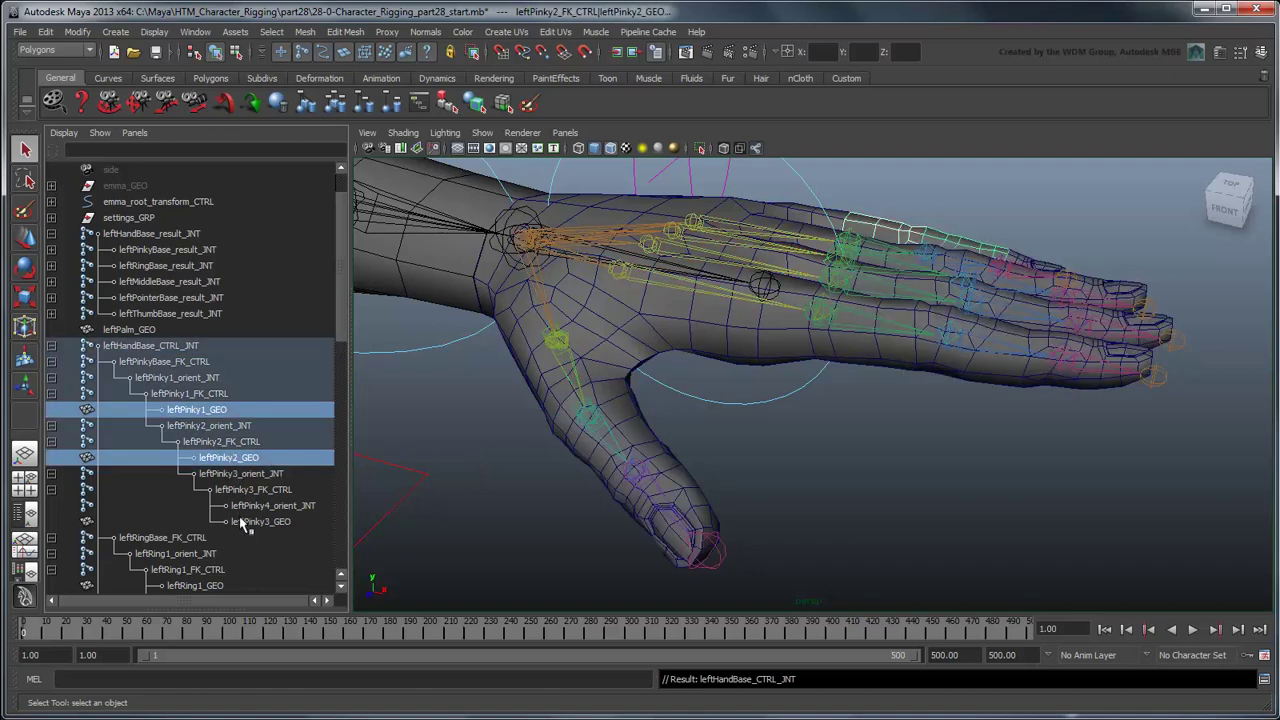
ctrl+click(240, 521)
ctrl+click(195, 585)
scroll(210, 480, down, 4)
ctrl+click(217, 377)
ctrl+click(243, 441)
ctrl+click(215, 505)
ctrl+click(222, 554)
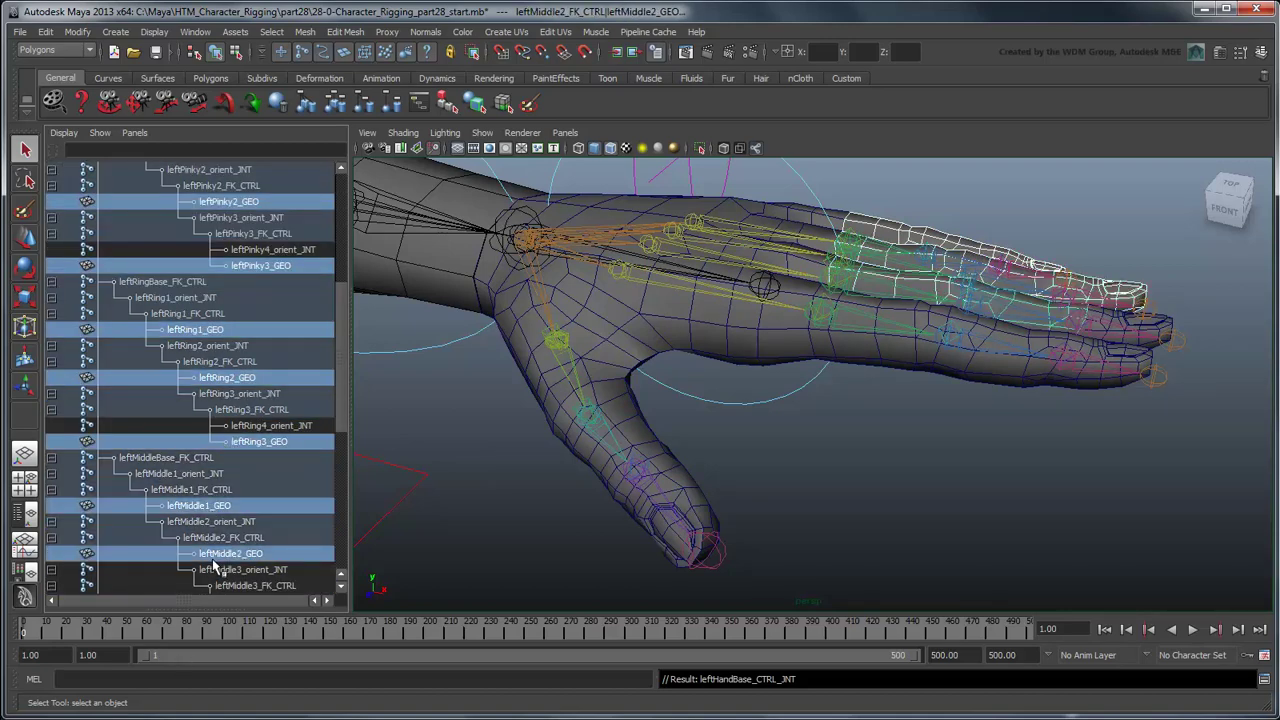
scroll(218, 540, down, 6)
ctrl+click(250, 234)
ctrl+click(215, 298)
ctrl+click(230, 345)
ctrl+click(260, 409)
ctrl+click(230, 505)
ctrl+click(220, 572)
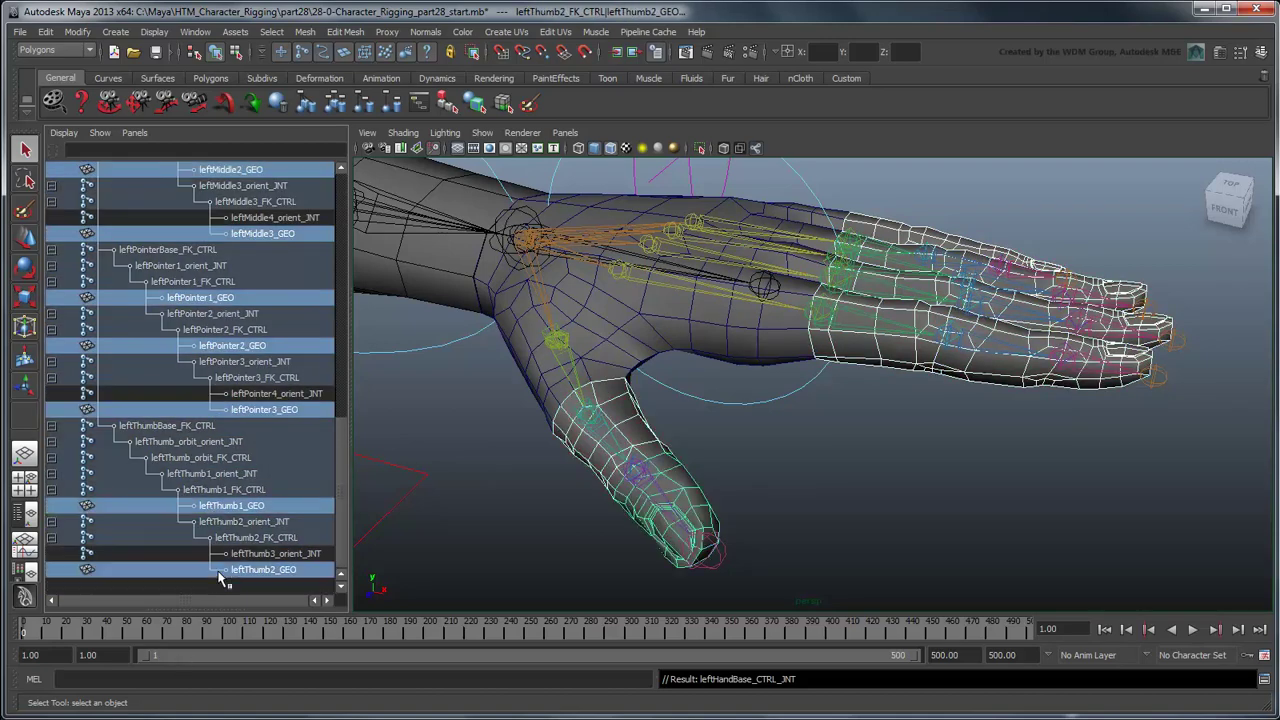
key(Delete)
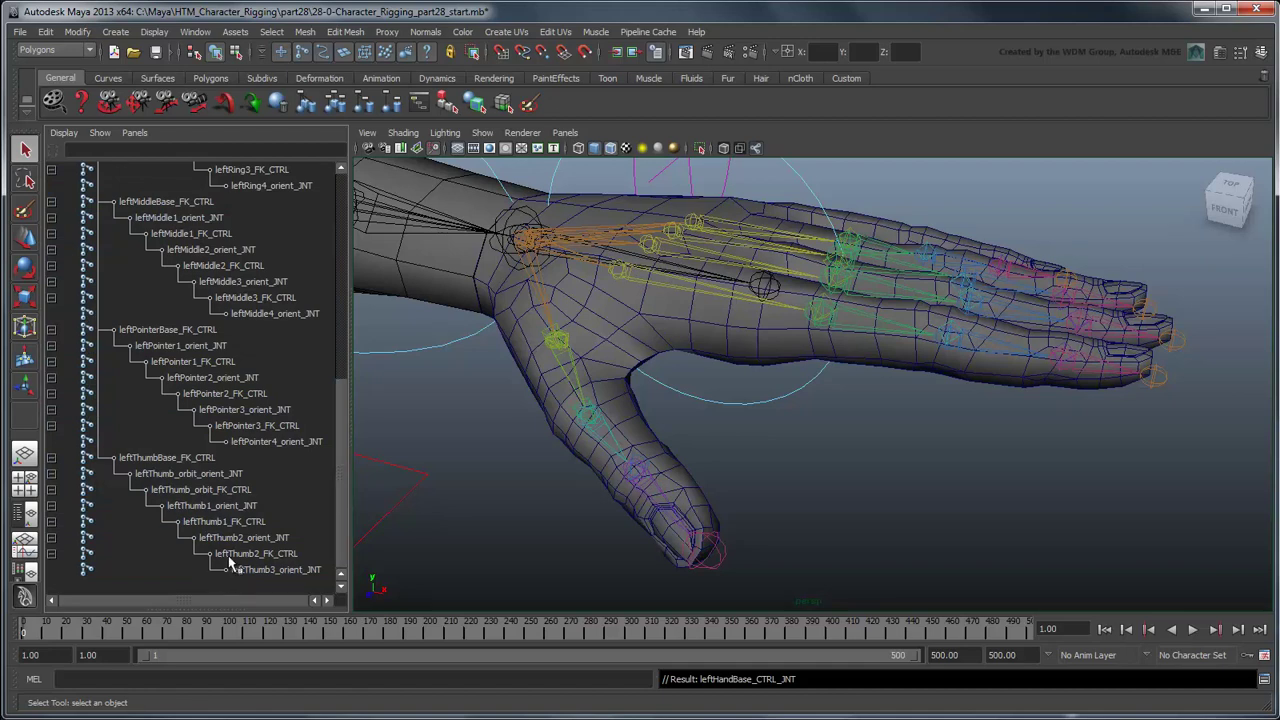
Collapse the finger chains under leftHandBase_CTRL_JNT and open the Connection Editor.
drag(348, 521, 355, 305)
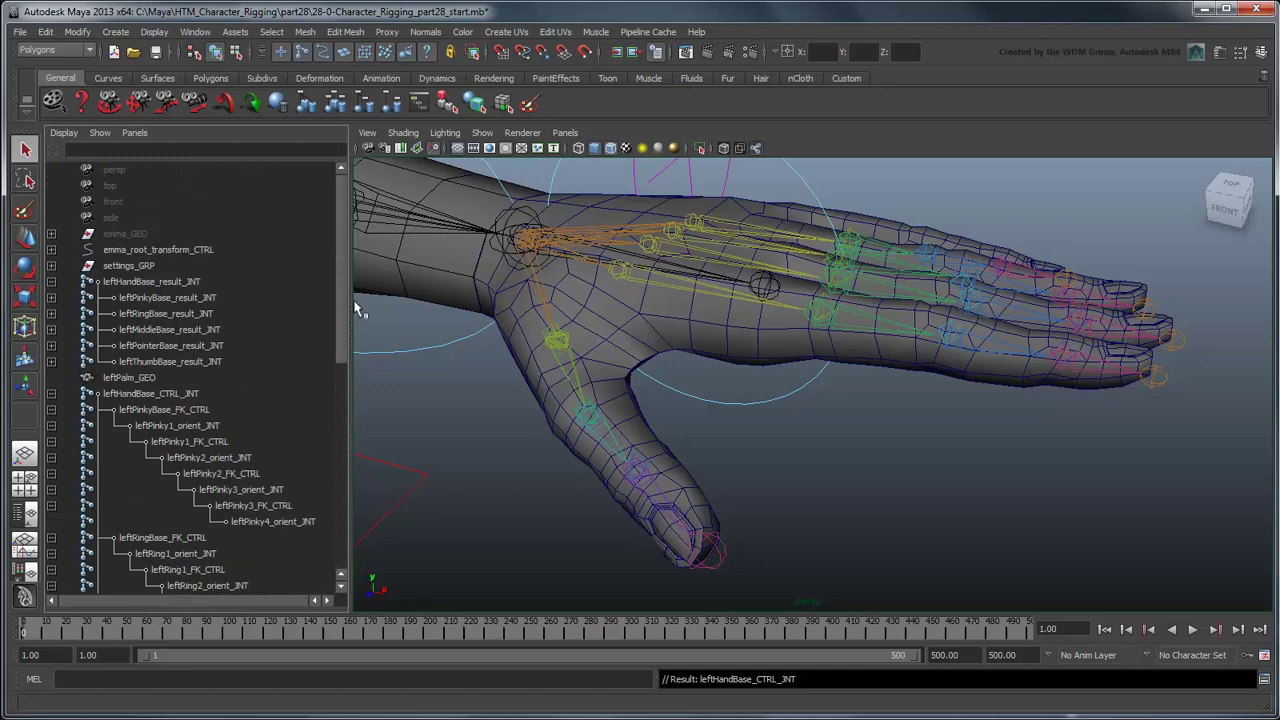
click(52, 395)
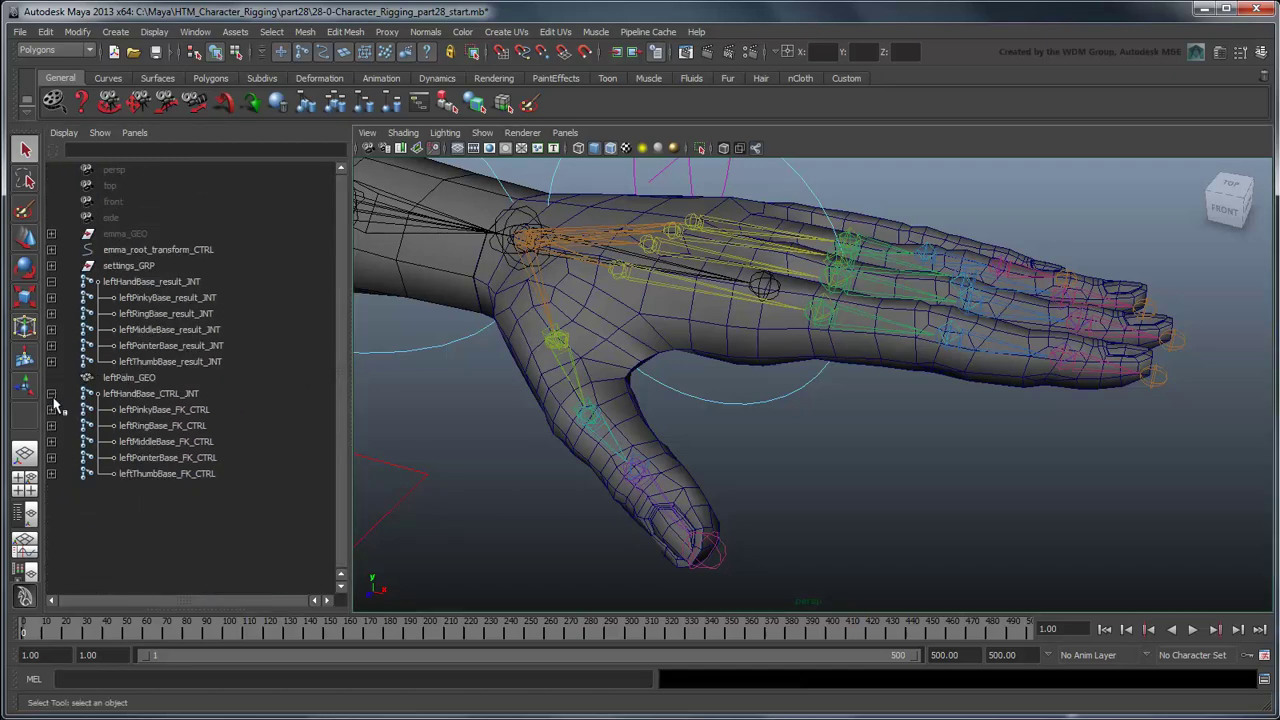
click(200, 32)
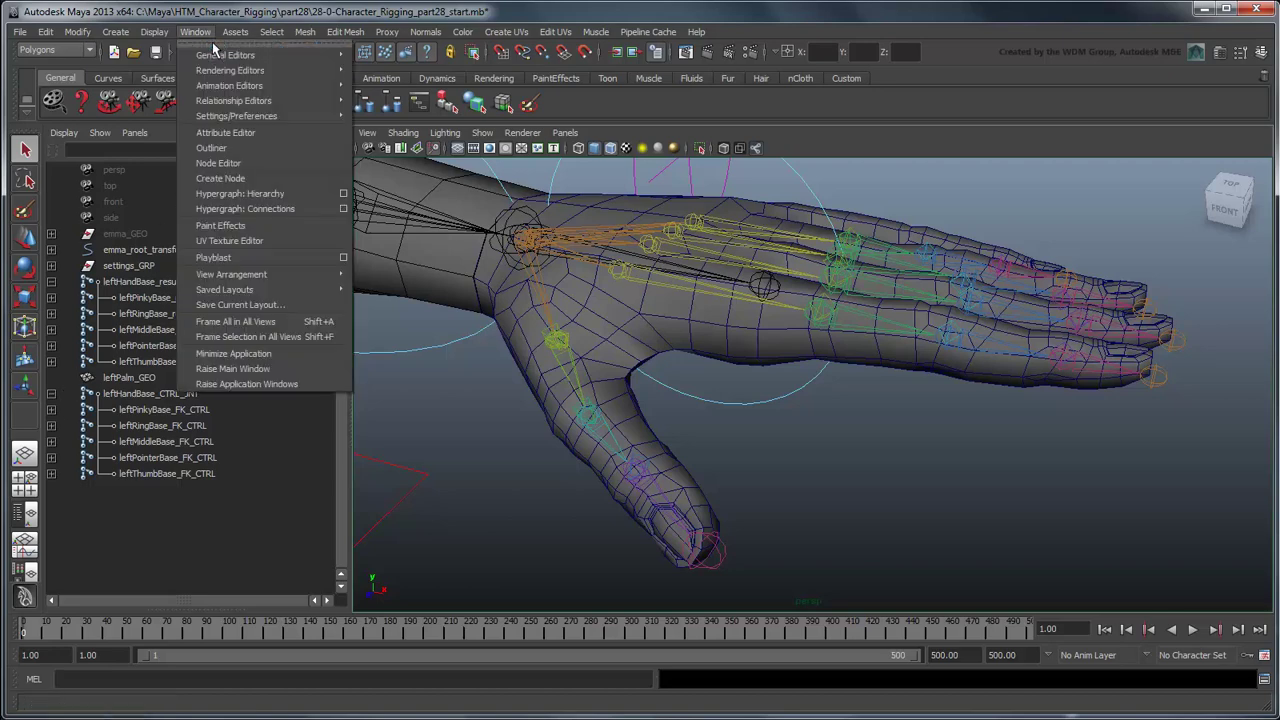
mouse_move(250, 56)
click(400, 82)
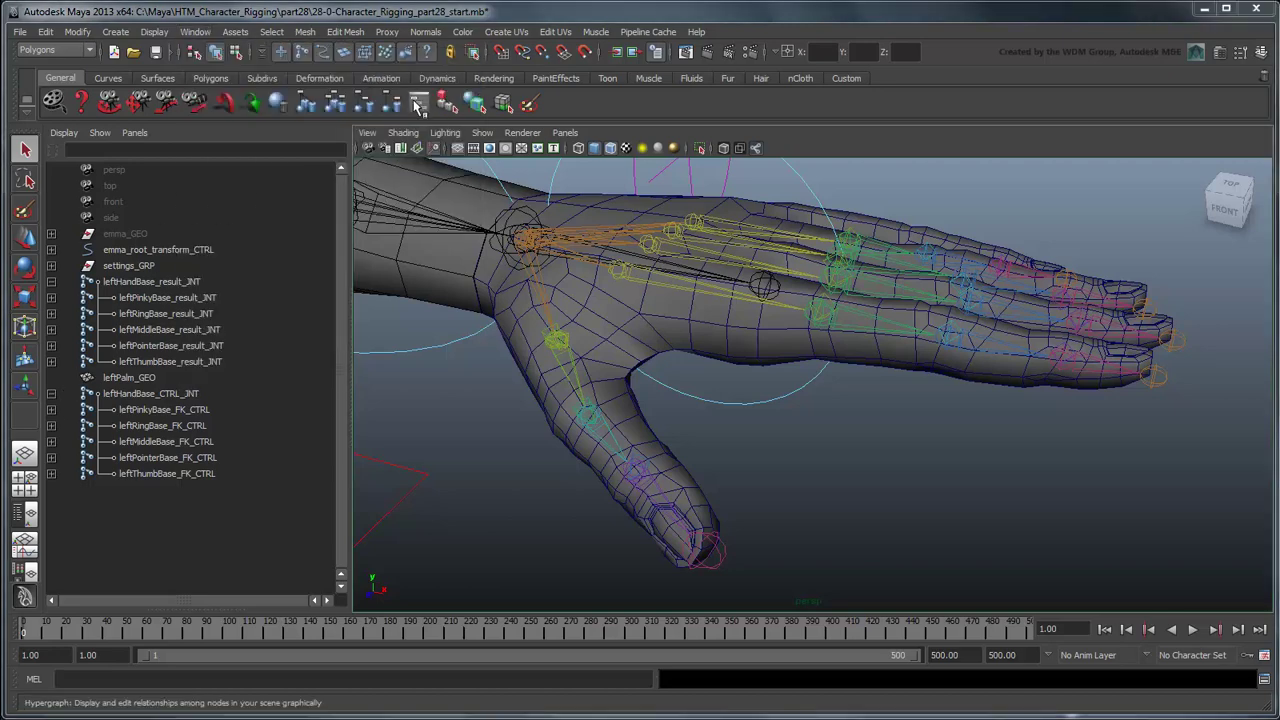
Connect the rotate attribute of leftPinkyBase_FK_CTRL to the rotate of leftPinkyBase_result_JNT.
click(160, 410)
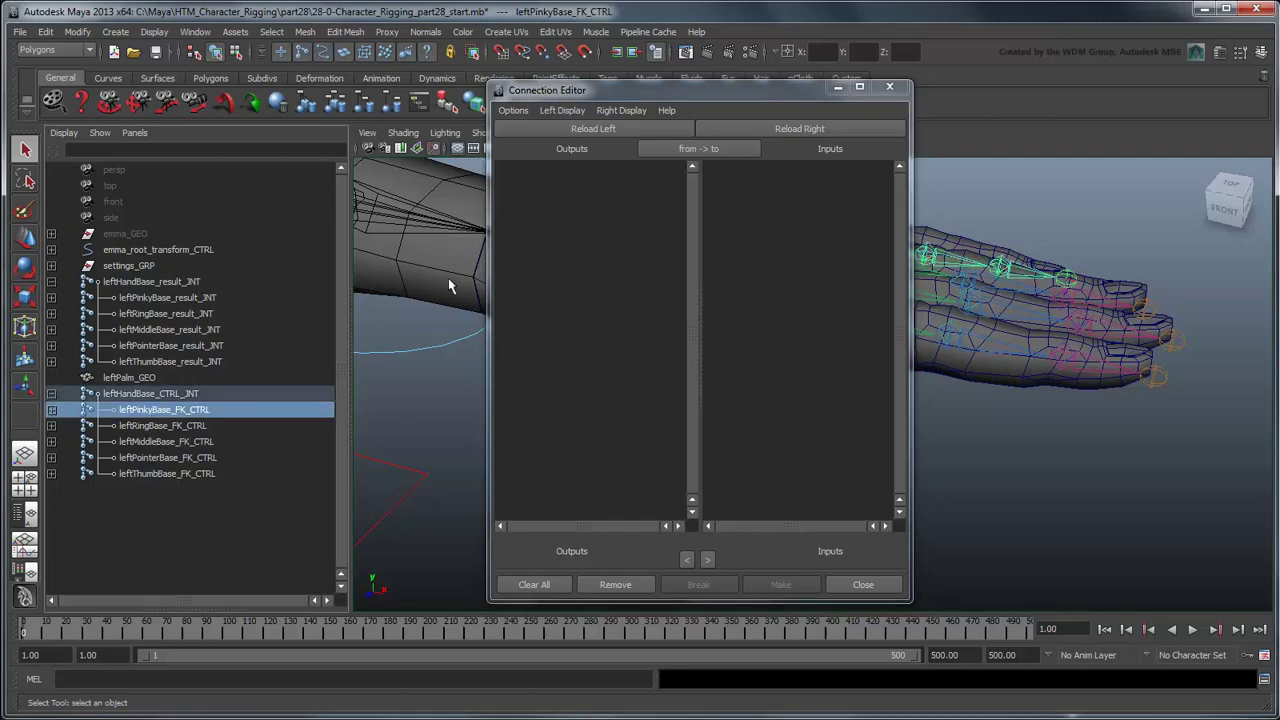
click(620, 130)
click(197, 298)
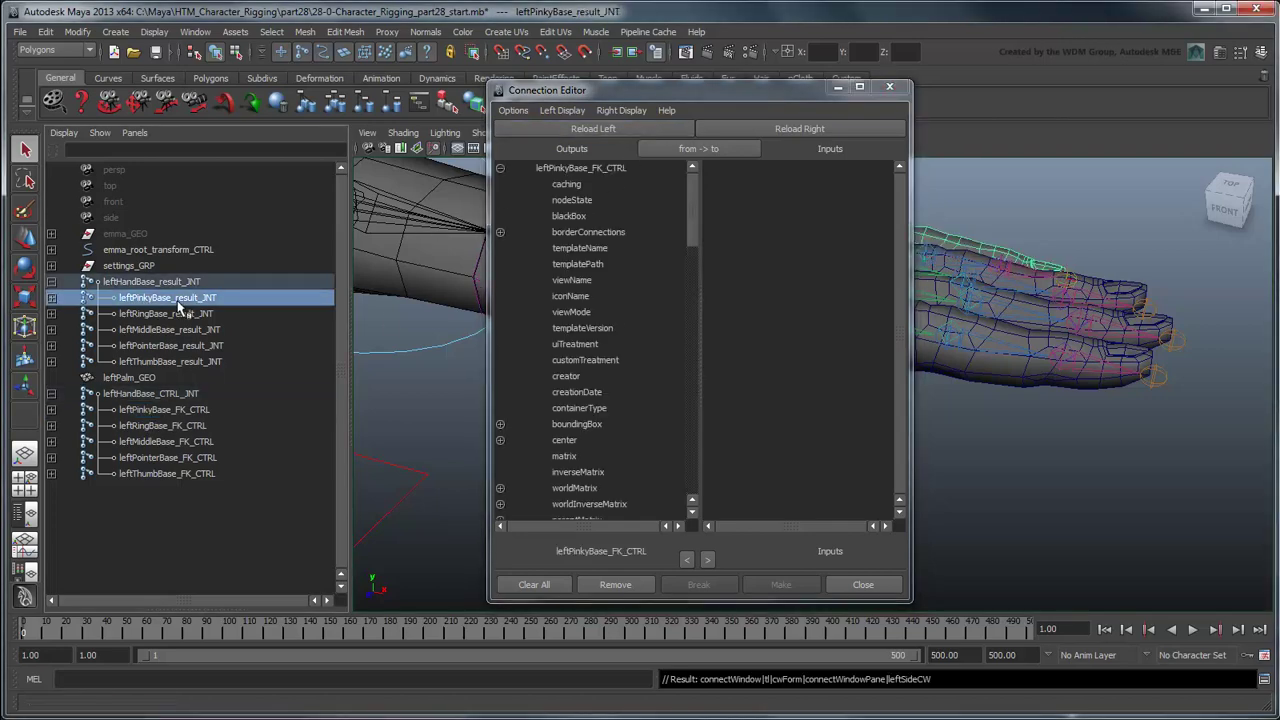
click(783, 133)
scroll(637, 321, down, 10)
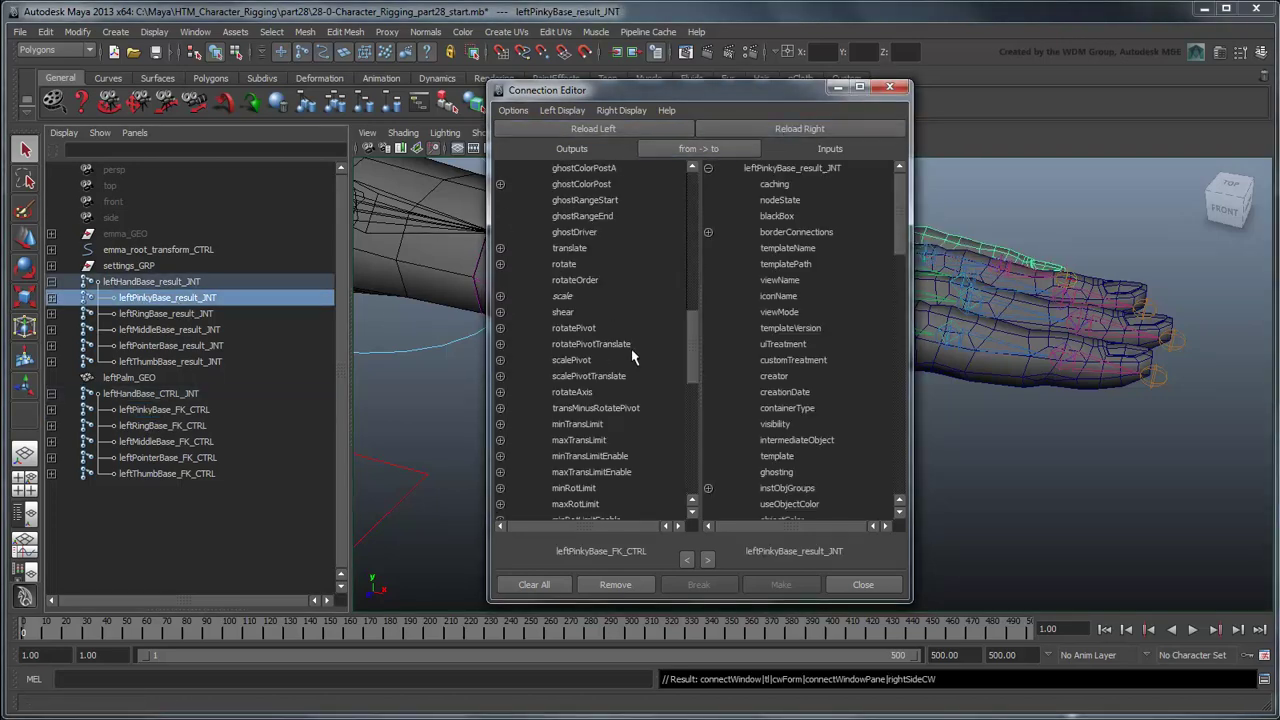
drag(907, 240, 915, 360)
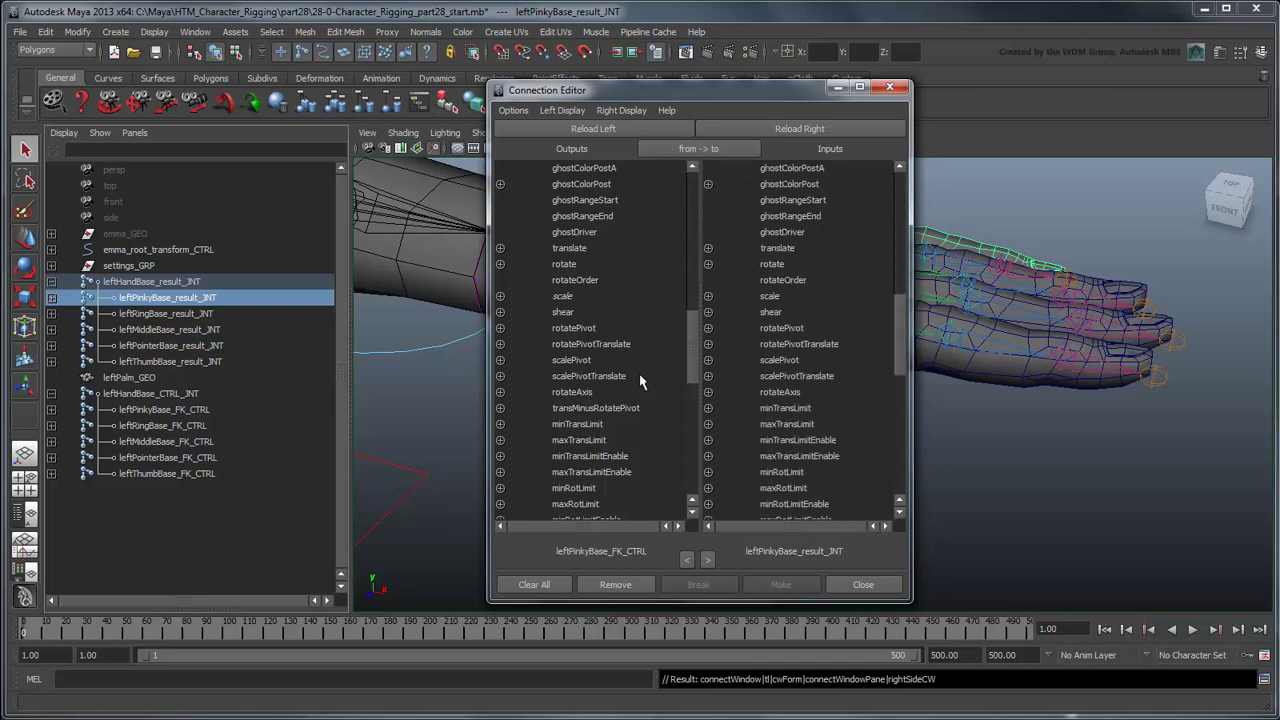
click(578, 264)
click(802, 268)
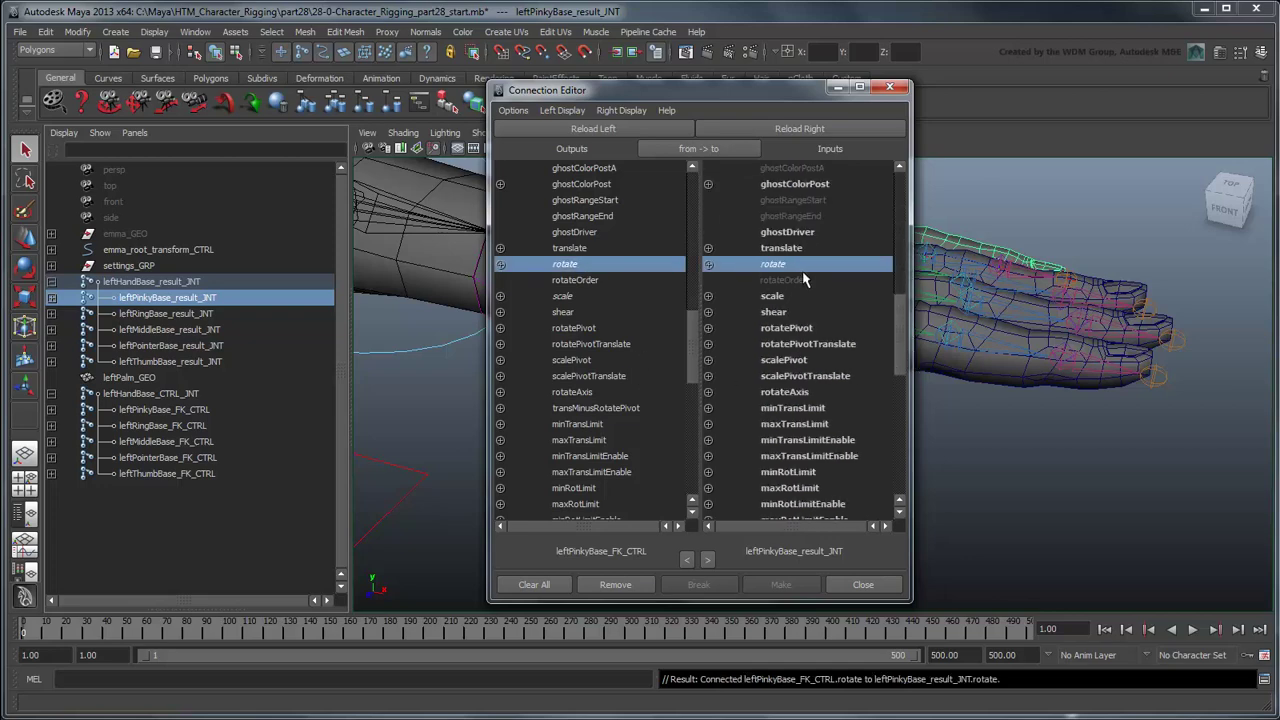
Connect the control chain's leftPinky1_orient_JNT rotate to the rotate of the result chain's leftPinky1_orient_JNT.
click(52, 409)
click(177, 428)
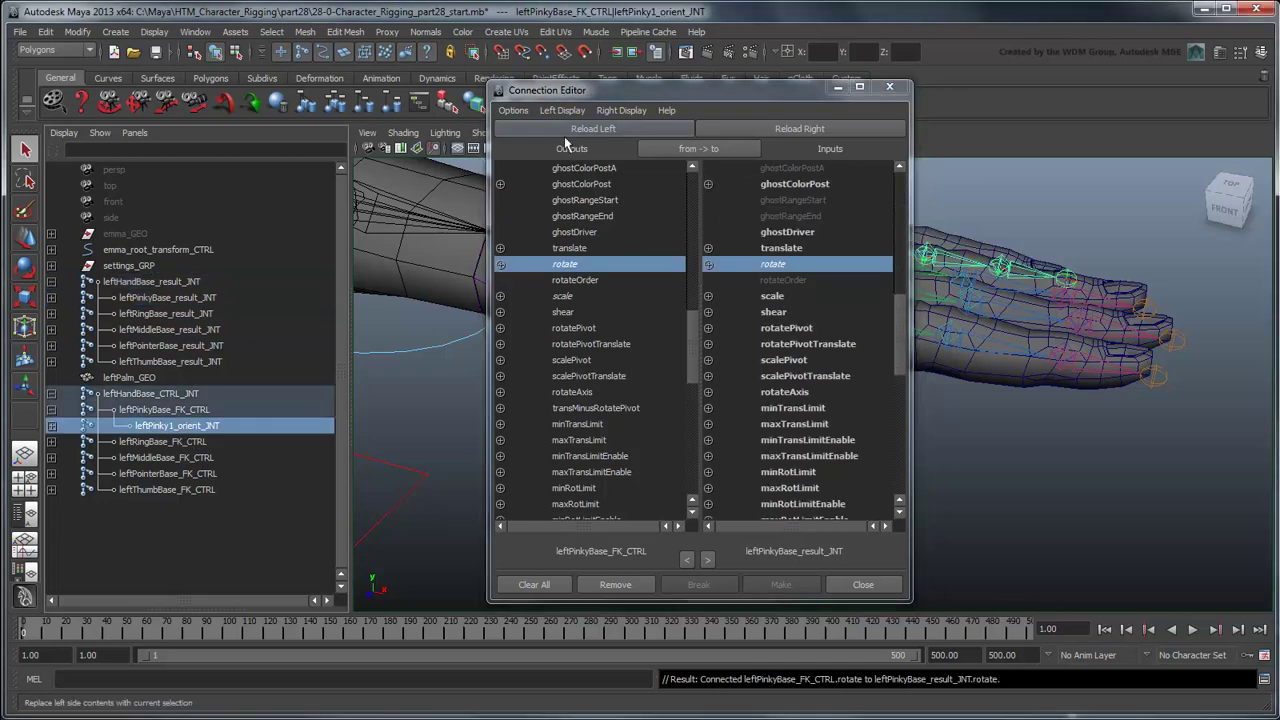
click(564, 133)
click(52, 297)
click(150, 313)
click(799, 129)
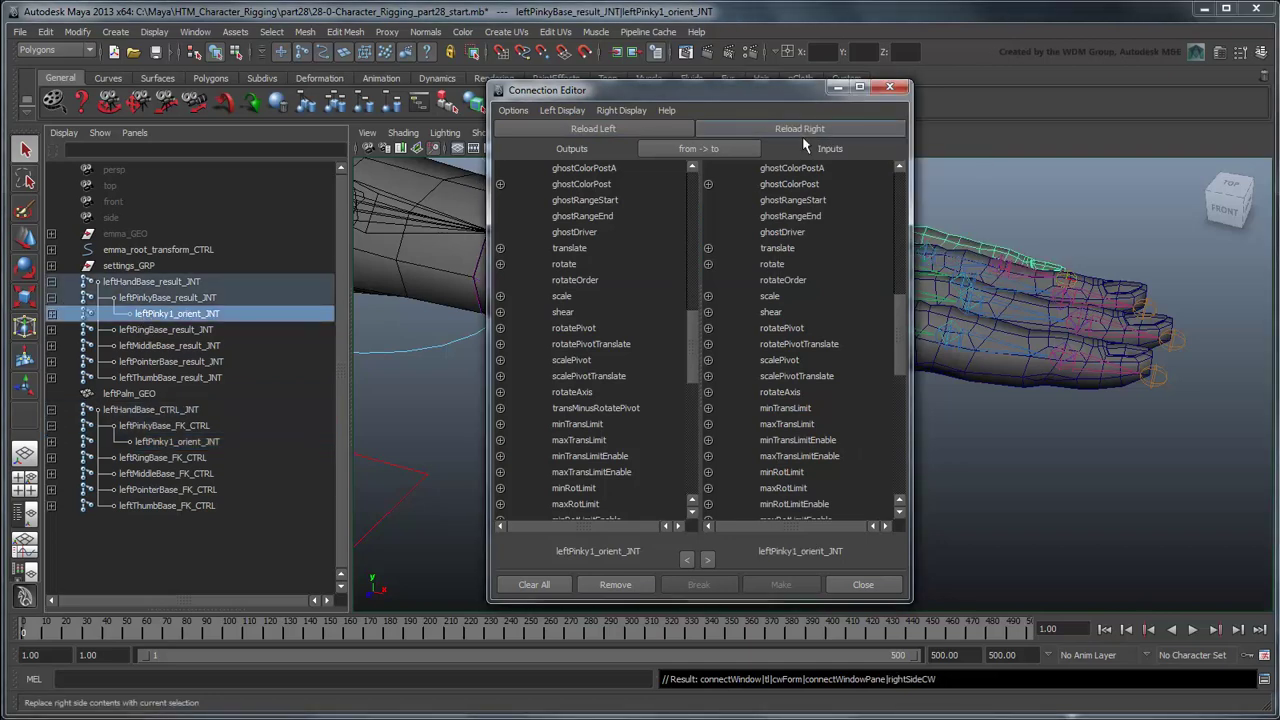
click(565, 264)
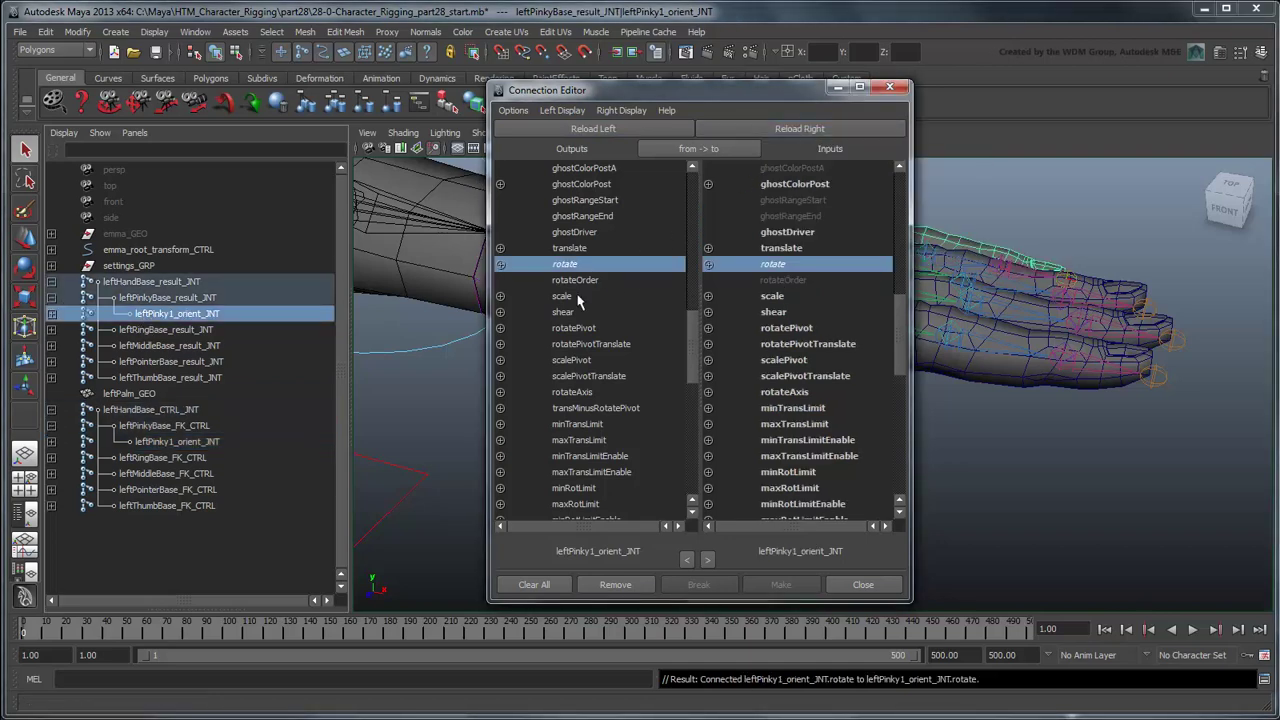
Connect the rotate attribute of leftPinky1_FK_CTRL to the rotate of leftPinky1_result_JNT.
click(51, 441)
click(185, 457)
click(593, 128)
click(51, 313)
click(195, 331)
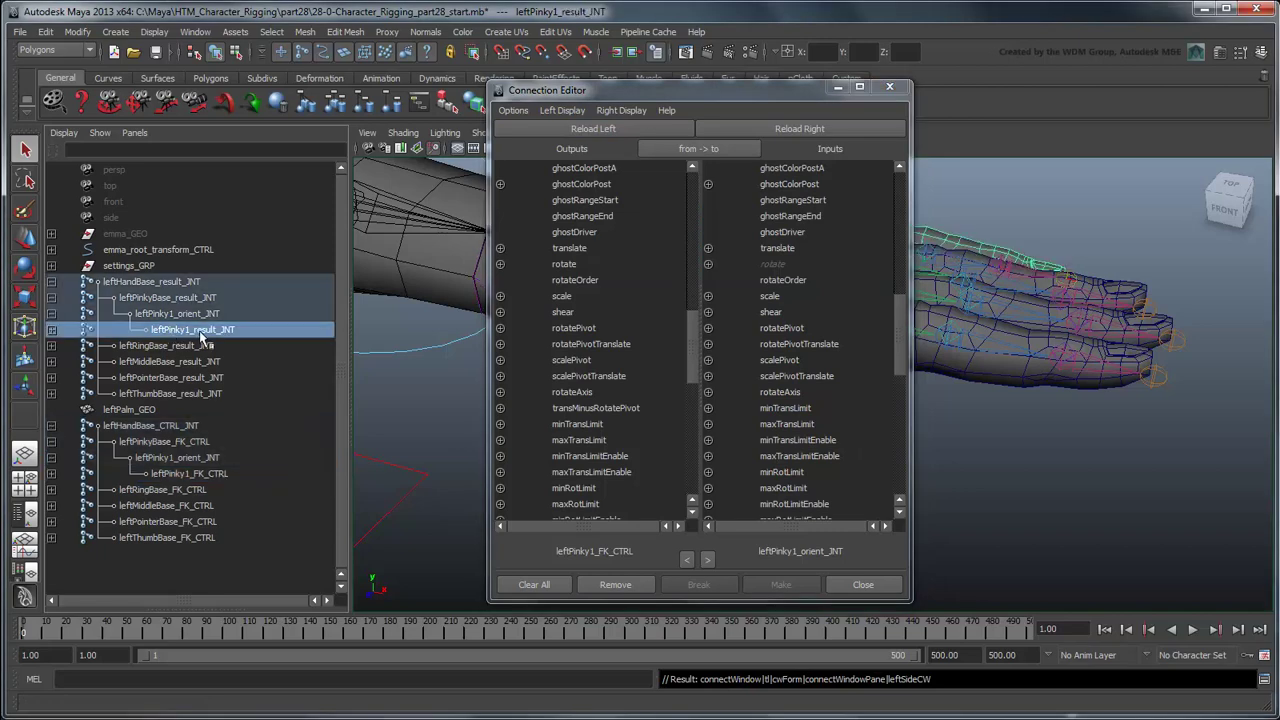
click(799, 129)
click(565, 264)
click(772, 264)
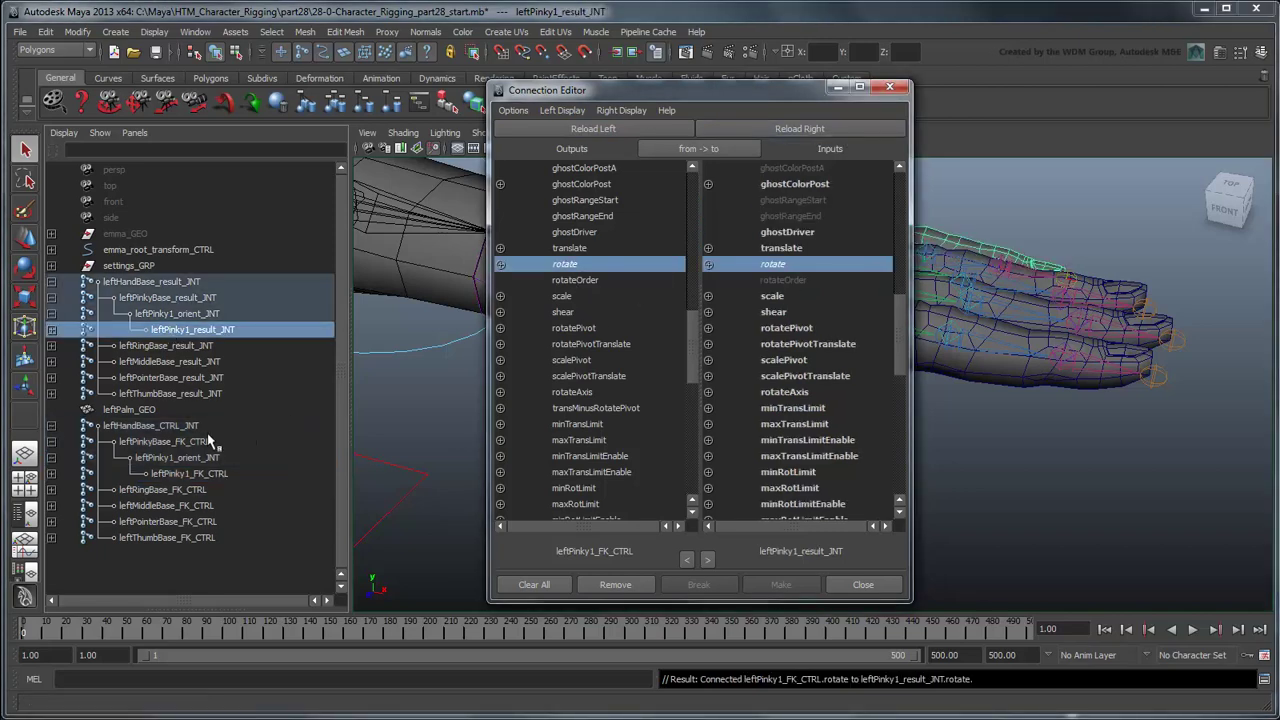
Connect rotate and translate of the control chain's leftPinky2_orient_JNT to the same attributes of the result chain's leftPinky2_orient_JNT.
click(52, 473)
click(174, 489)
click(593, 128)
click(52, 329)
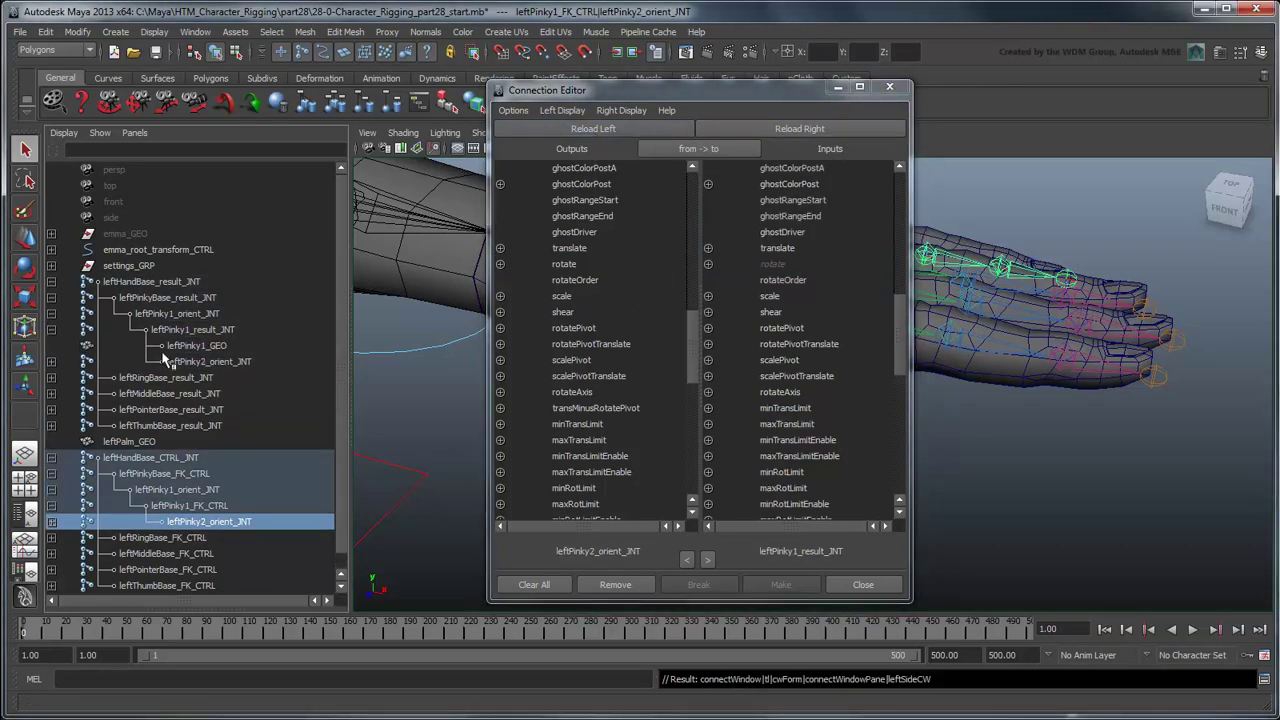
click(200, 361)
click(799, 129)
click(565, 264)
click(772, 264)
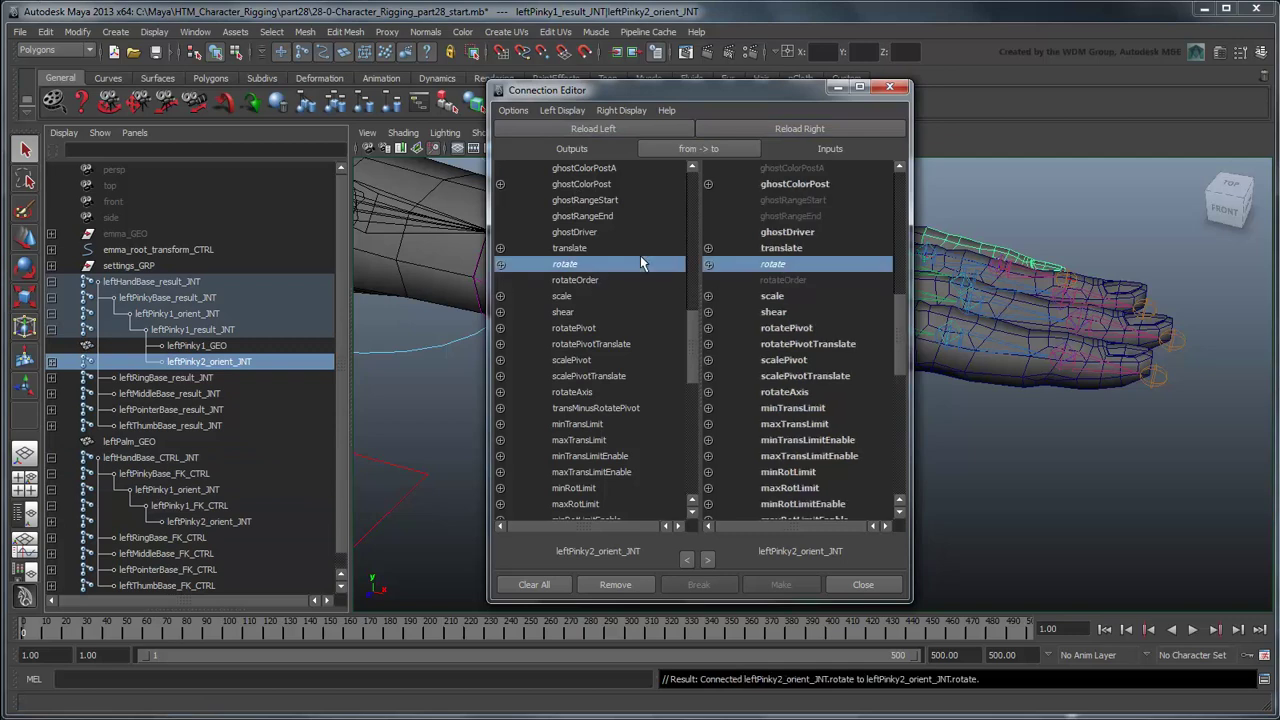
click(600, 248)
click(820, 250)
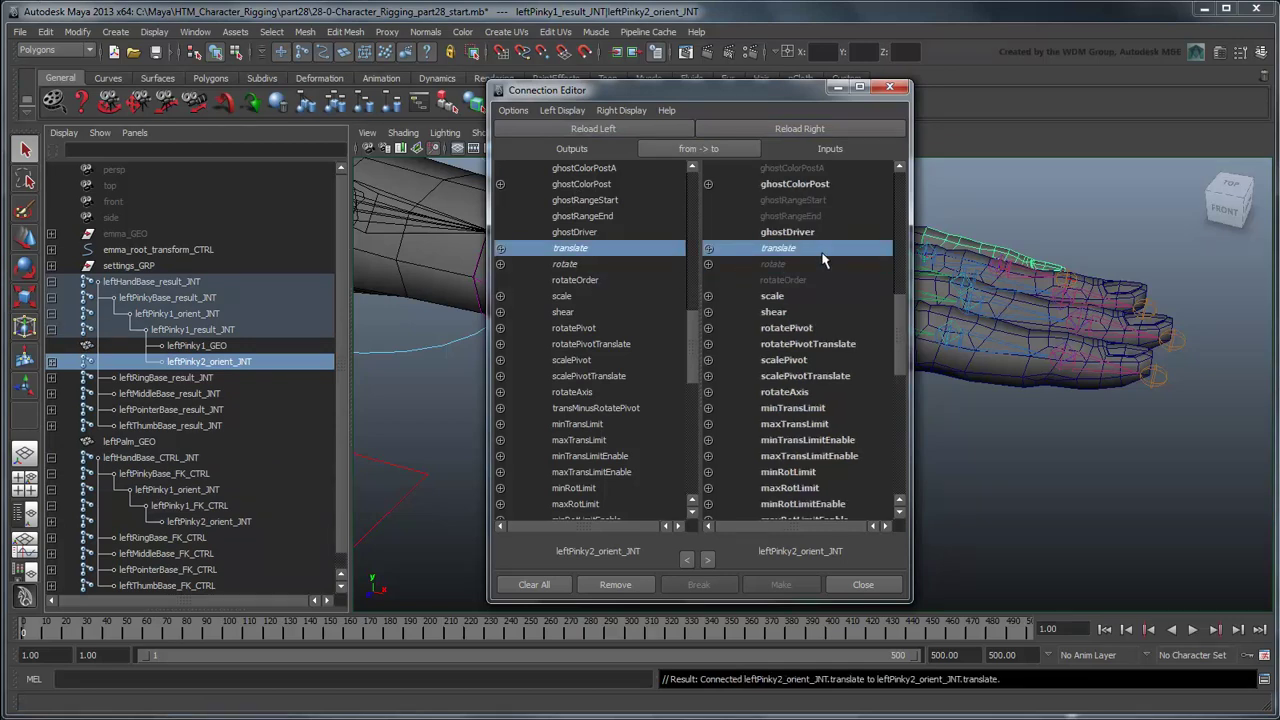
Connect the rotate attribute of leftPinky2_FK_CTRL to the rotate of leftPinky2_result_JNT.
click(51, 521)
click(215, 537)
click(593, 128)
click(51, 361)
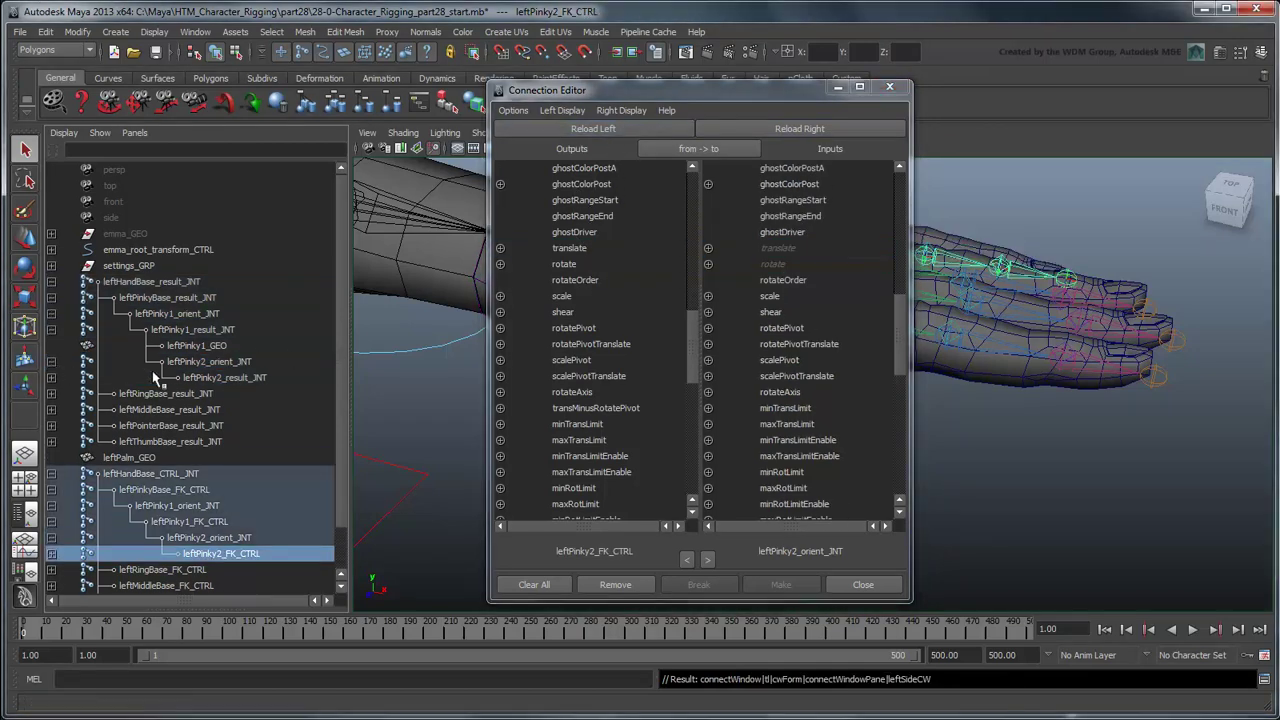
click(224, 377)
click(805, 129)
click(565, 264)
click(772, 264)
Connect rotate and translate of the control chain's leftPinky3_orient_JNT to the same attributes of the result chain's leftPinky3_orient_JNT.
click(51, 553)
click(240, 569)
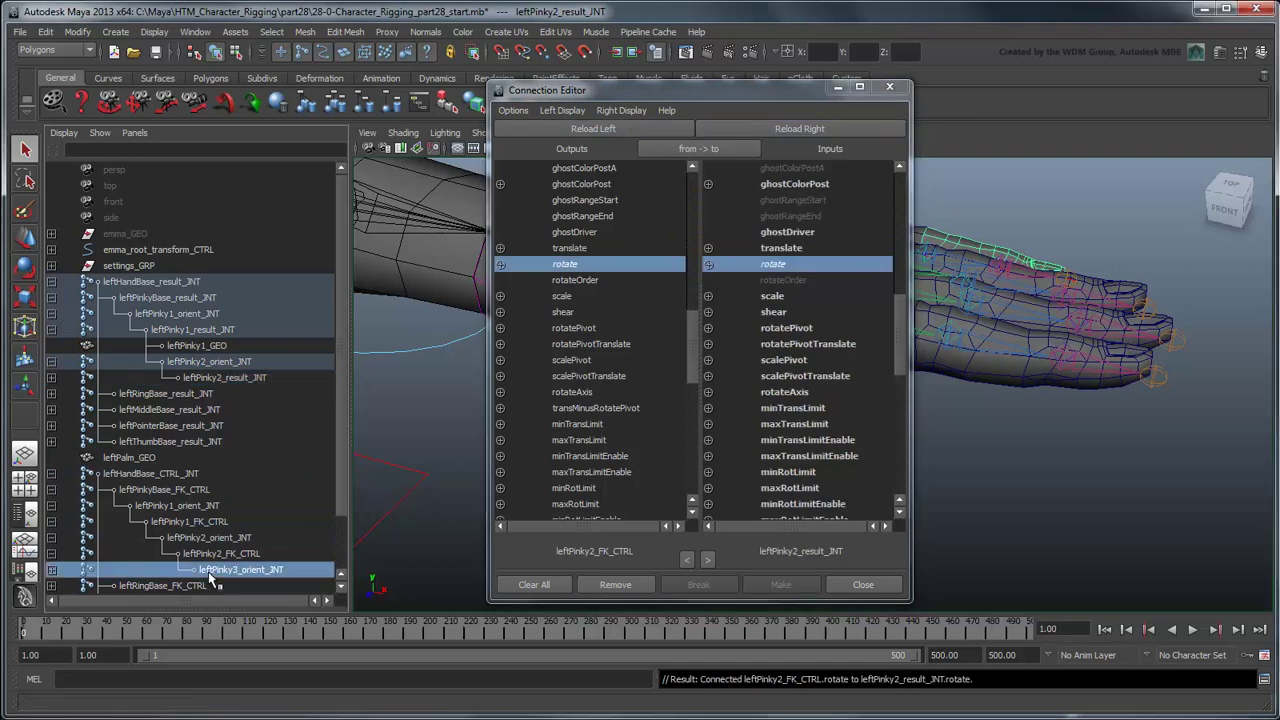
click(593, 128)
click(53, 379)
click(230, 409)
click(800, 129)
click(604, 264)
click(800, 264)
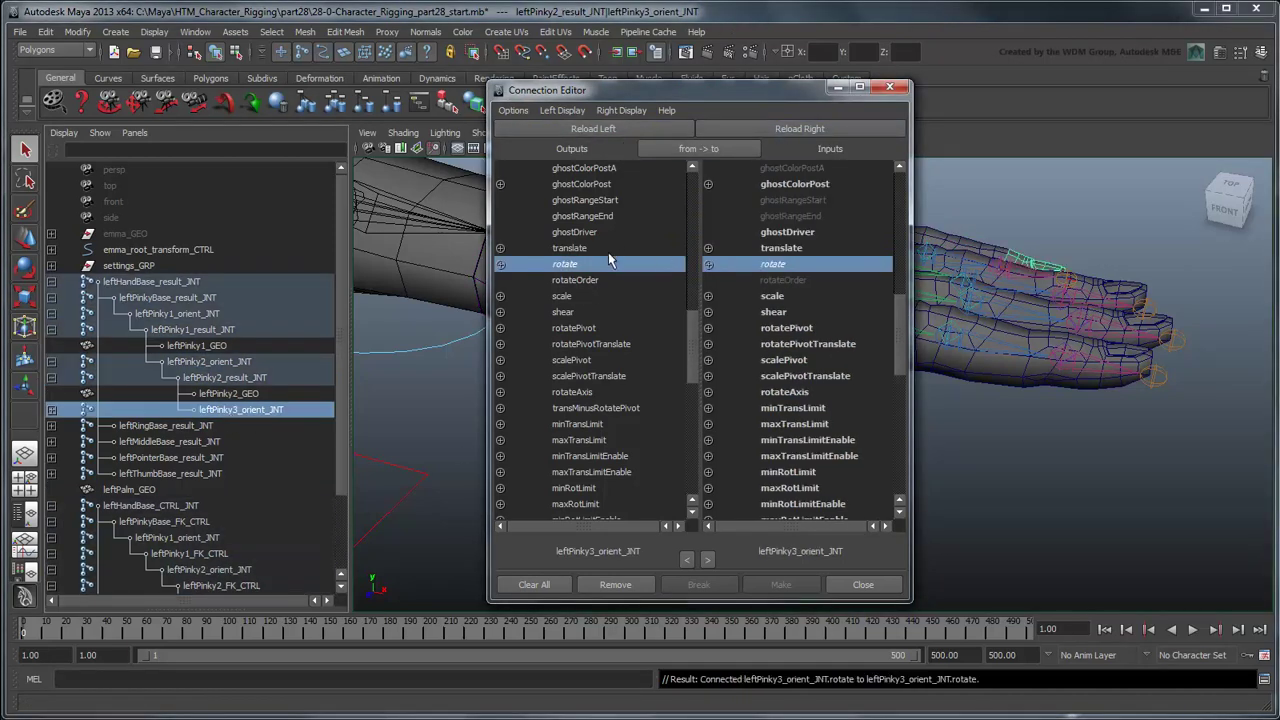
click(606, 249)
click(800, 249)
Connect the rotate attribute of leftPinky3_FK_CTRL to the rotate of leftPinky3_result_JNT.
drag(342, 494, 346, 552)
click(52, 521)
click(228, 537)
click(593, 128)
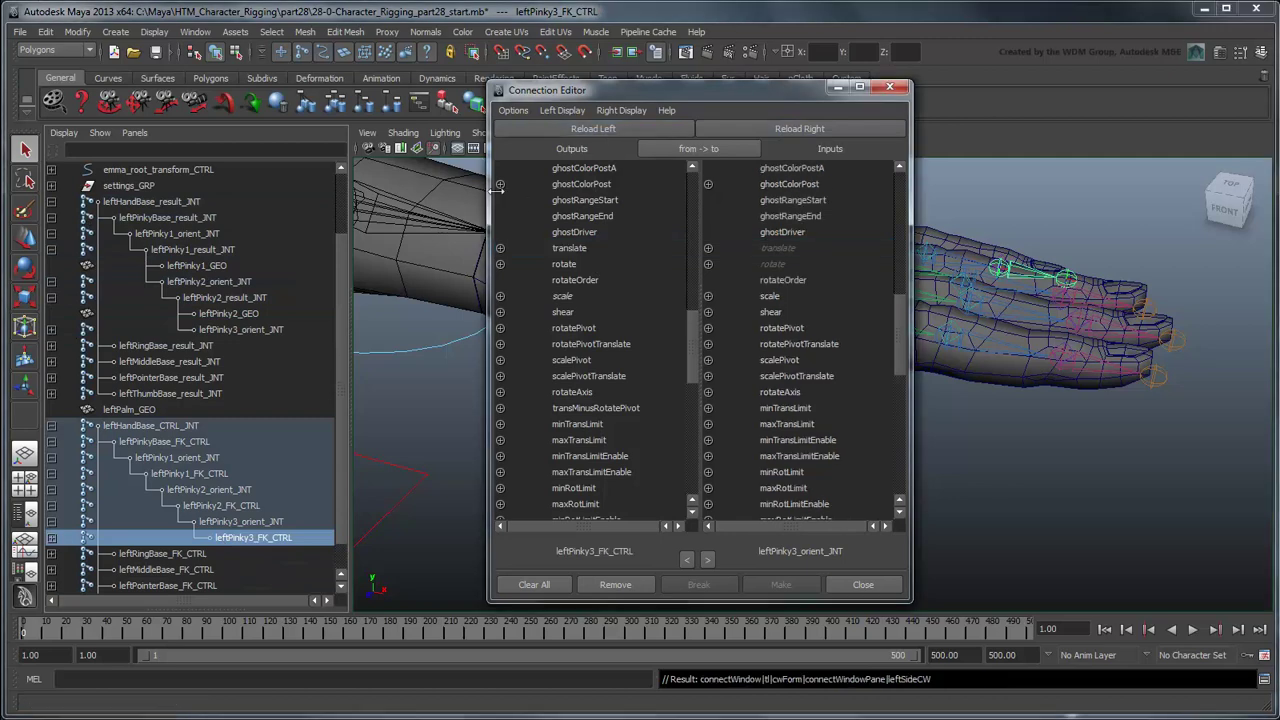
click(53, 329)
click(253, 348)
click(799, 128)
click(565, 264)
click(772, 264)
Connect rotate and translate of the control chain's leftPinky4_orient_JNT to the same attributes of the result chain's leftPinky4_orient_JNT.
click(51, 553)
click(272, 569)
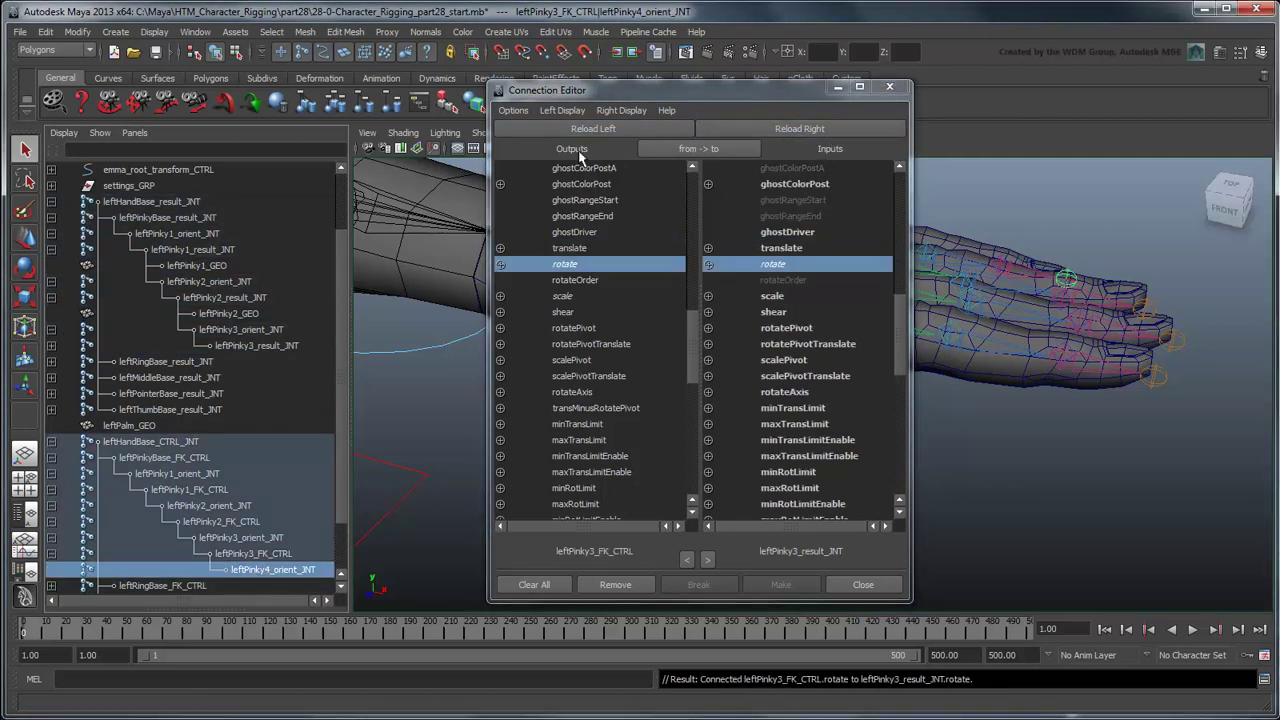
click(593, 128)
click(51, 345)
click(272, 361)
click(799, 128)
click(565, 264)
click(772, 264)
click(570, 248)
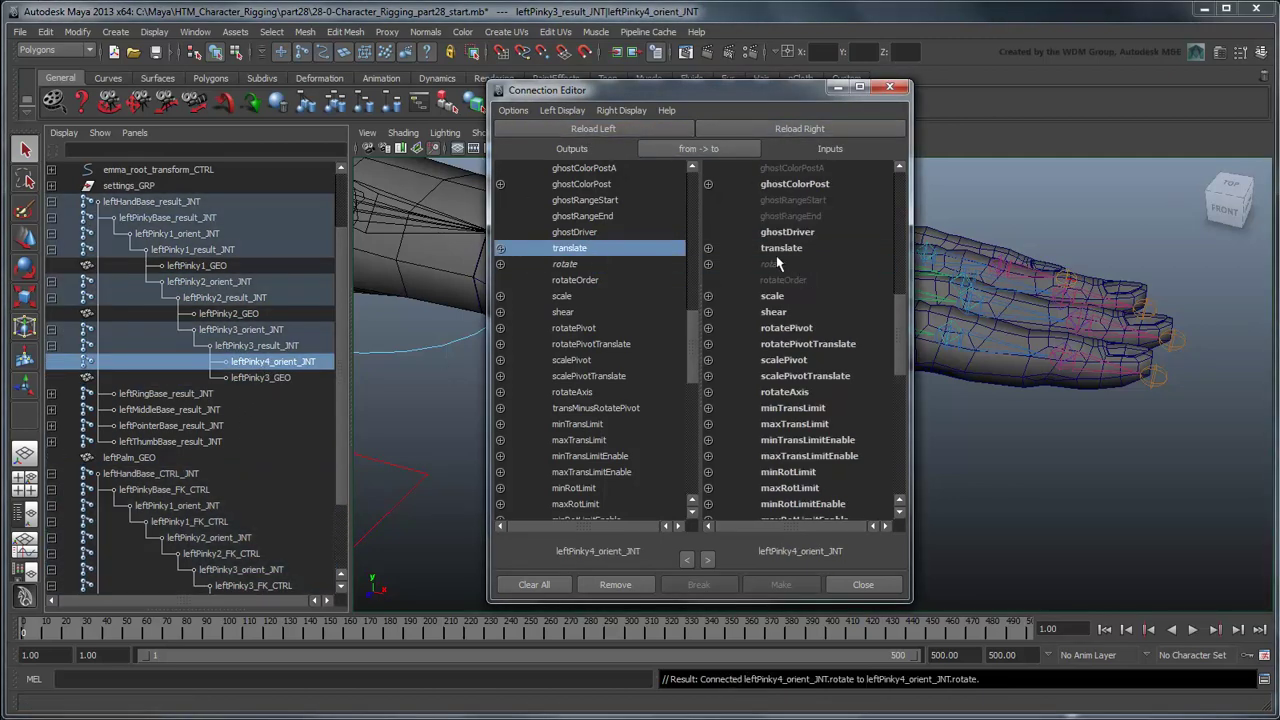
click(778, 248)
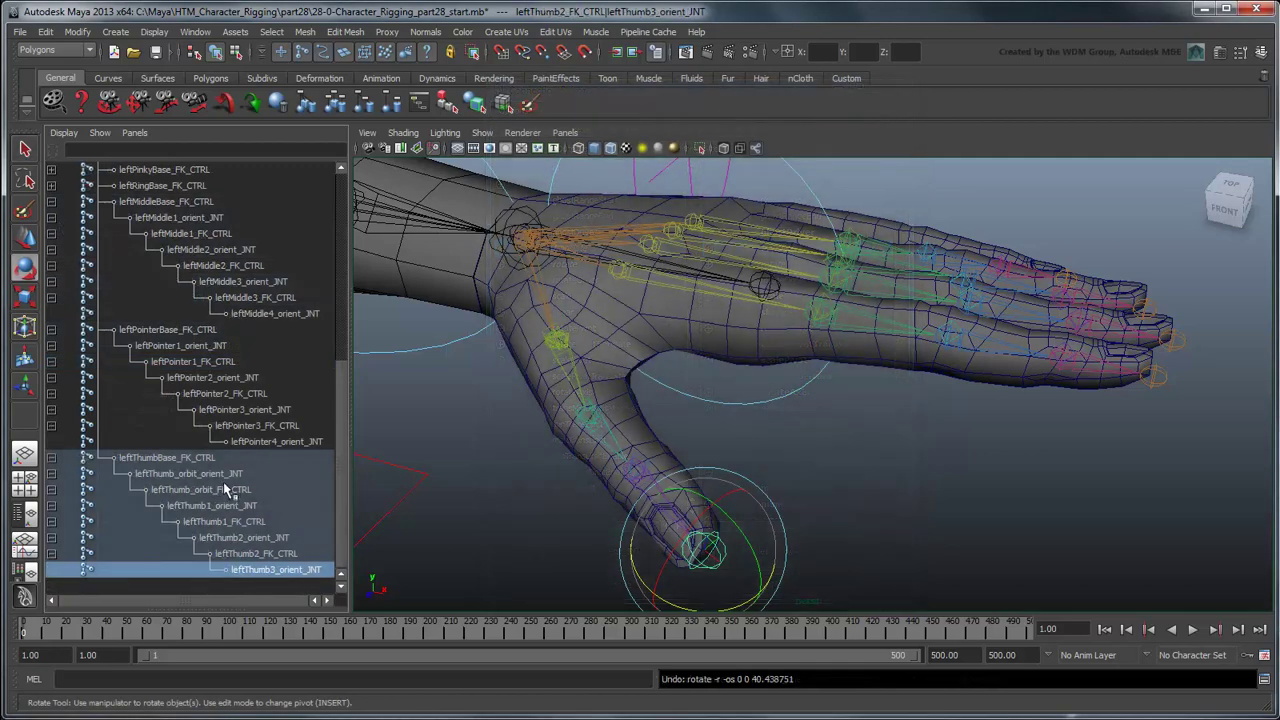
Test the control chain by rotating leftThumb_orbit_orient_JNT, leftThumb2_orient_JNT and leftPointer1_FK_CTRL, undoing each rotation.
click(272, 473)
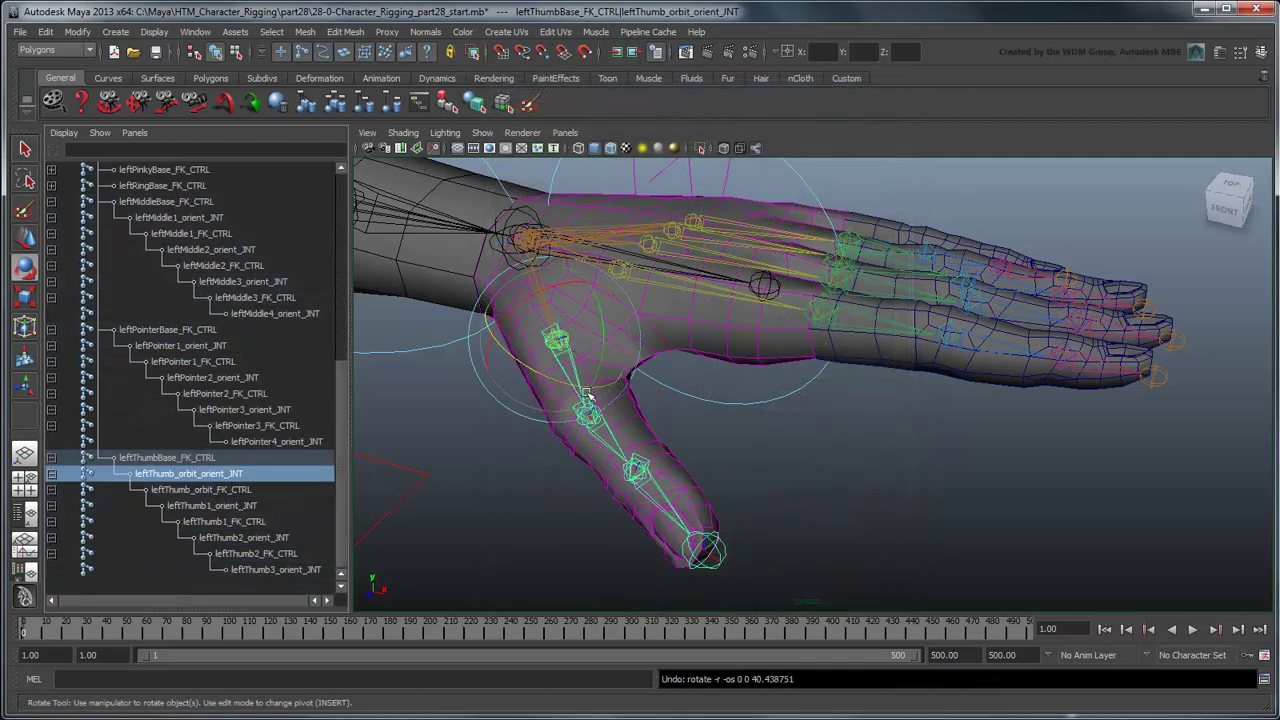
drag(555, 385, 447, 424)
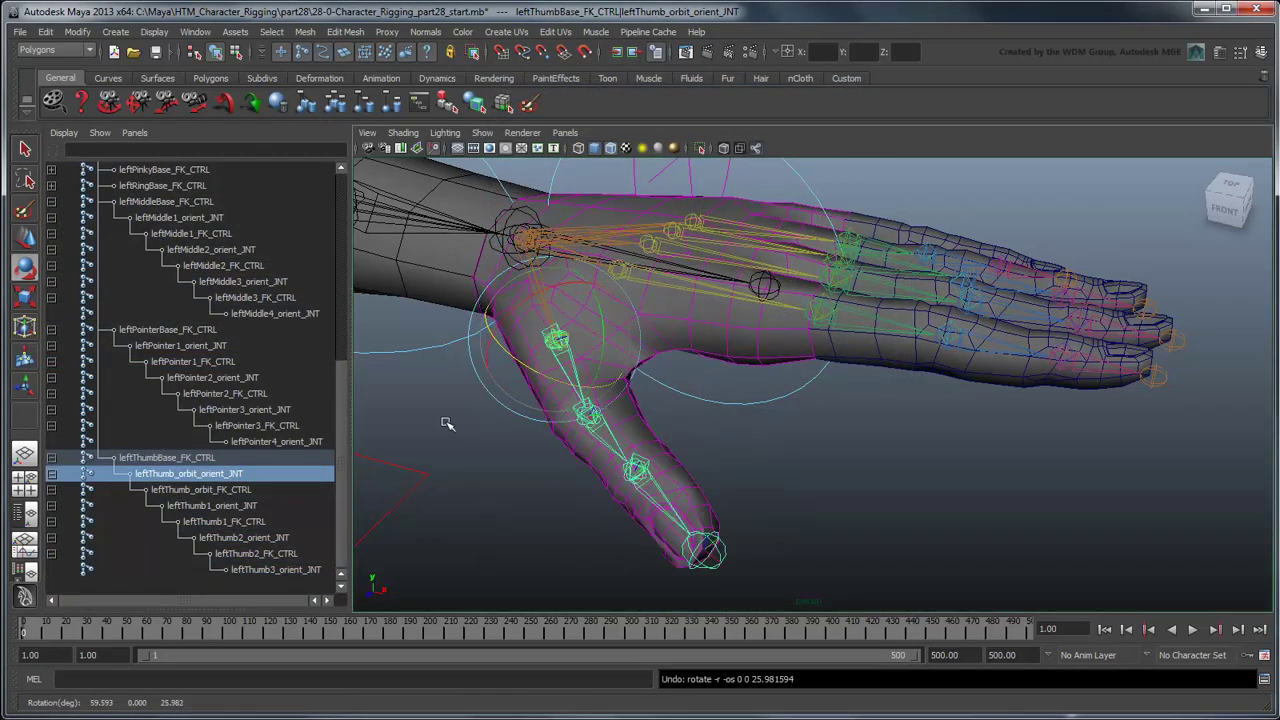
click(229, 537)
drag(617, 514, 572, 511)
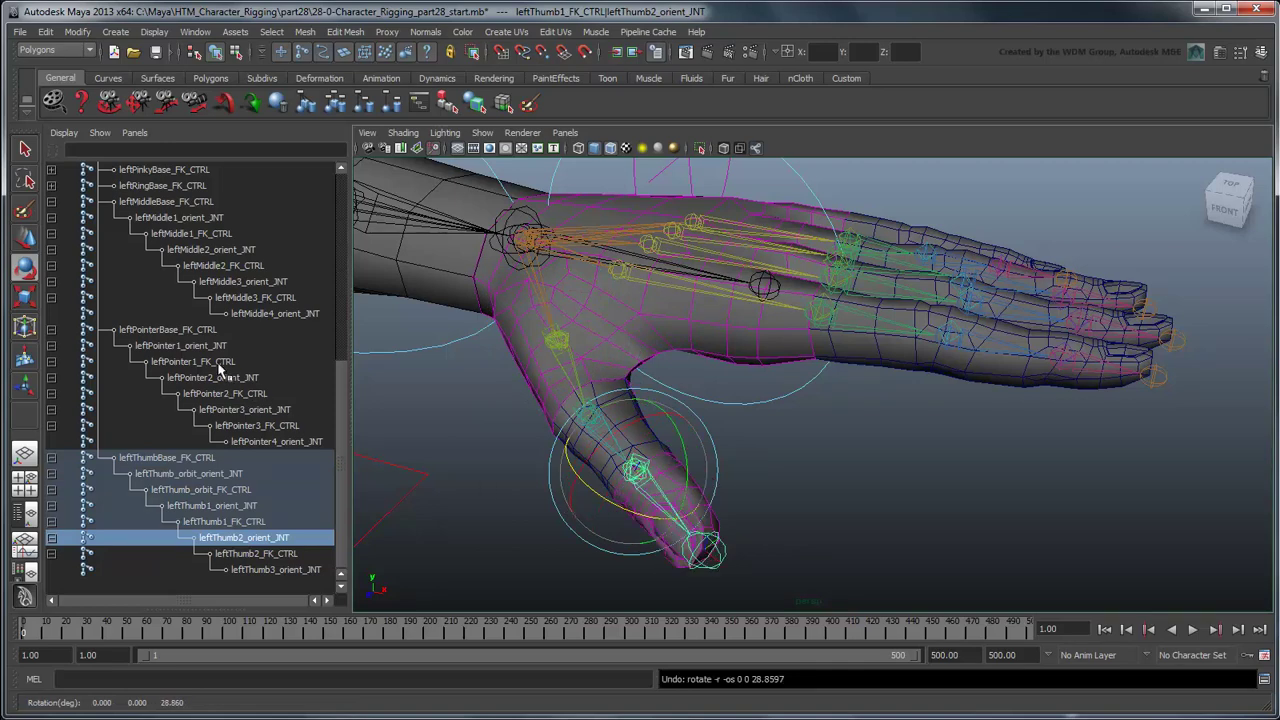
click(219, 363)
drag(870, 285, 892, 351)
key(ctrl+z)
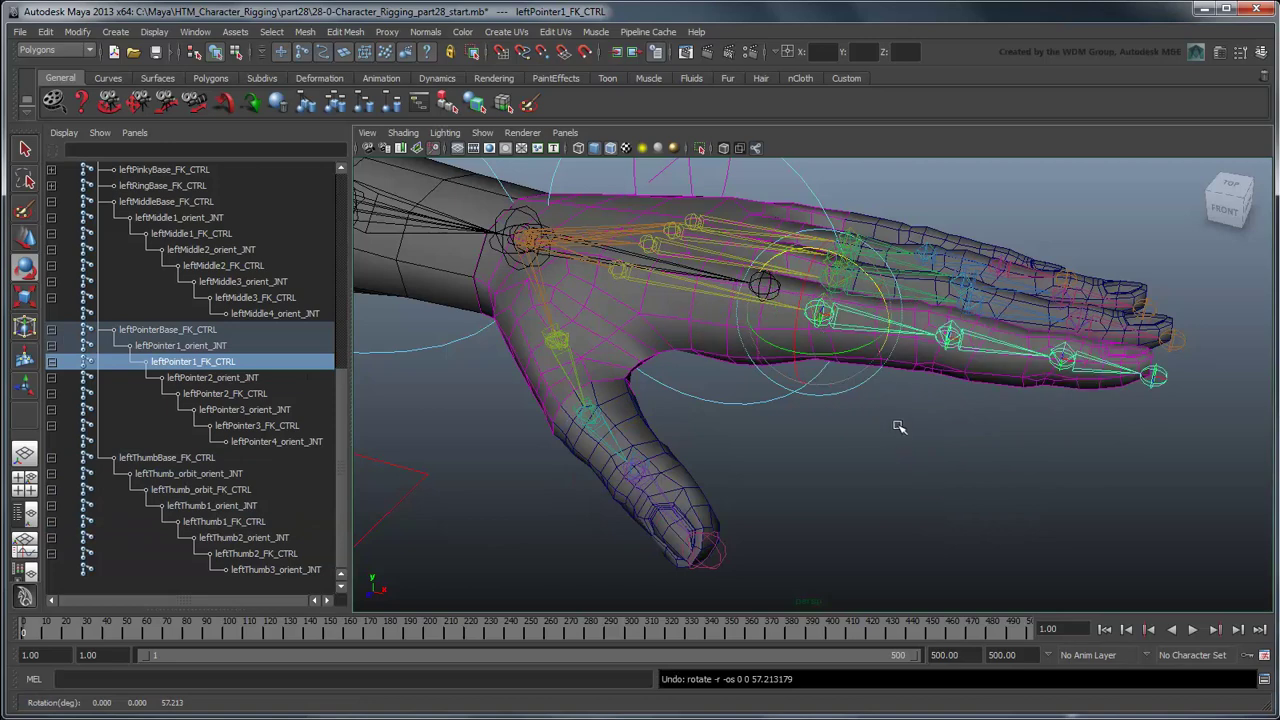
Collapse the leftHandBase_CTRL_JNT hierarchy and create a NURBS circle at the scene origin.
click(857, 466)
key(q)
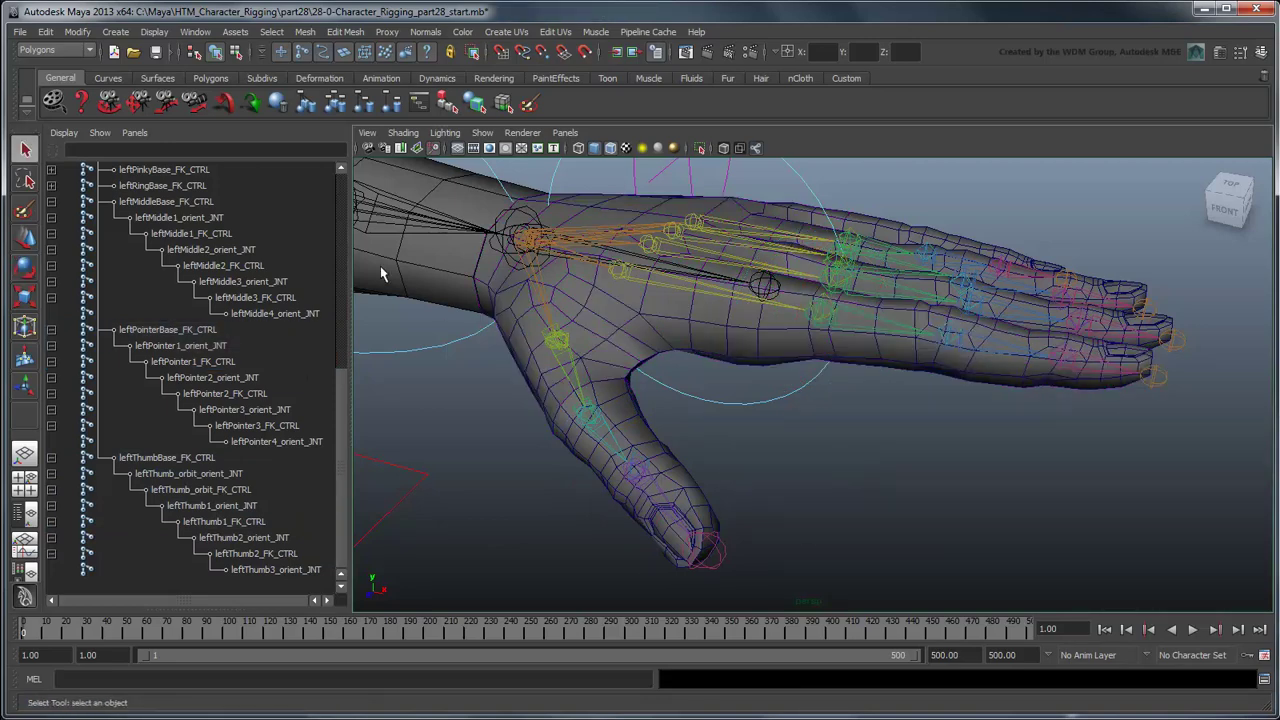
scroll(271, 343, up, 3)
click(52, 314)
click(52, 314)
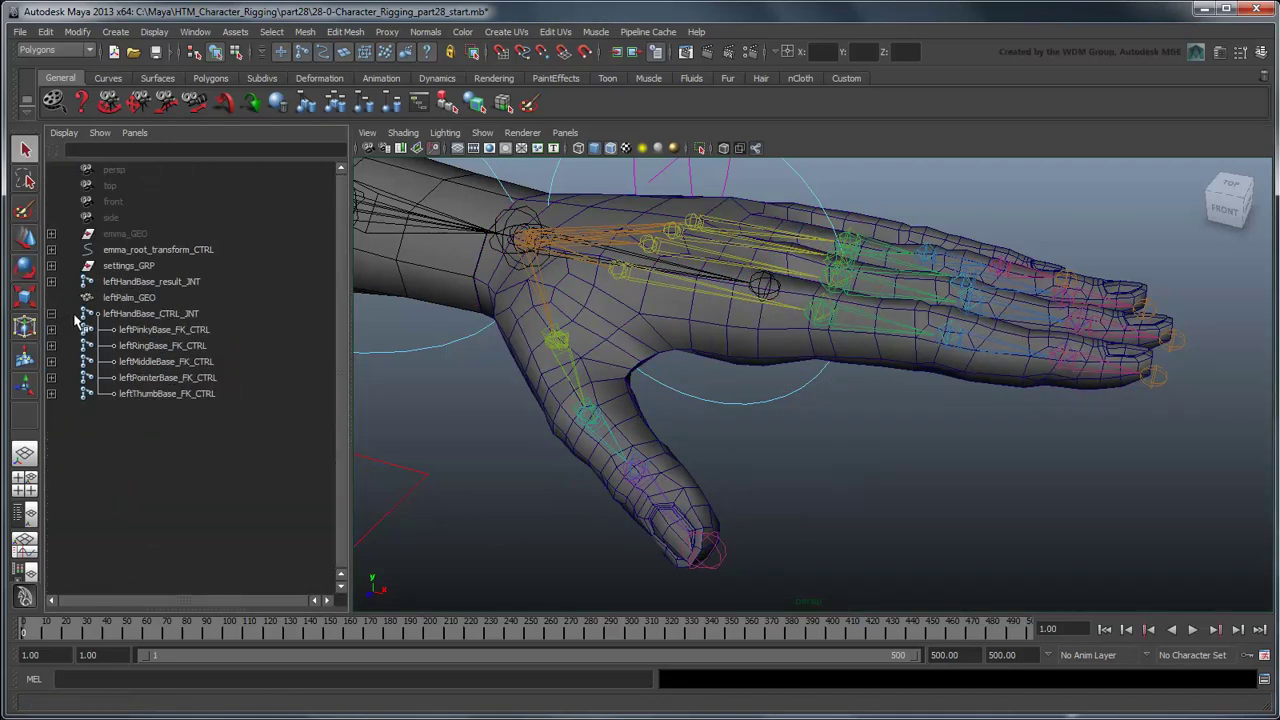
click(115, 31)
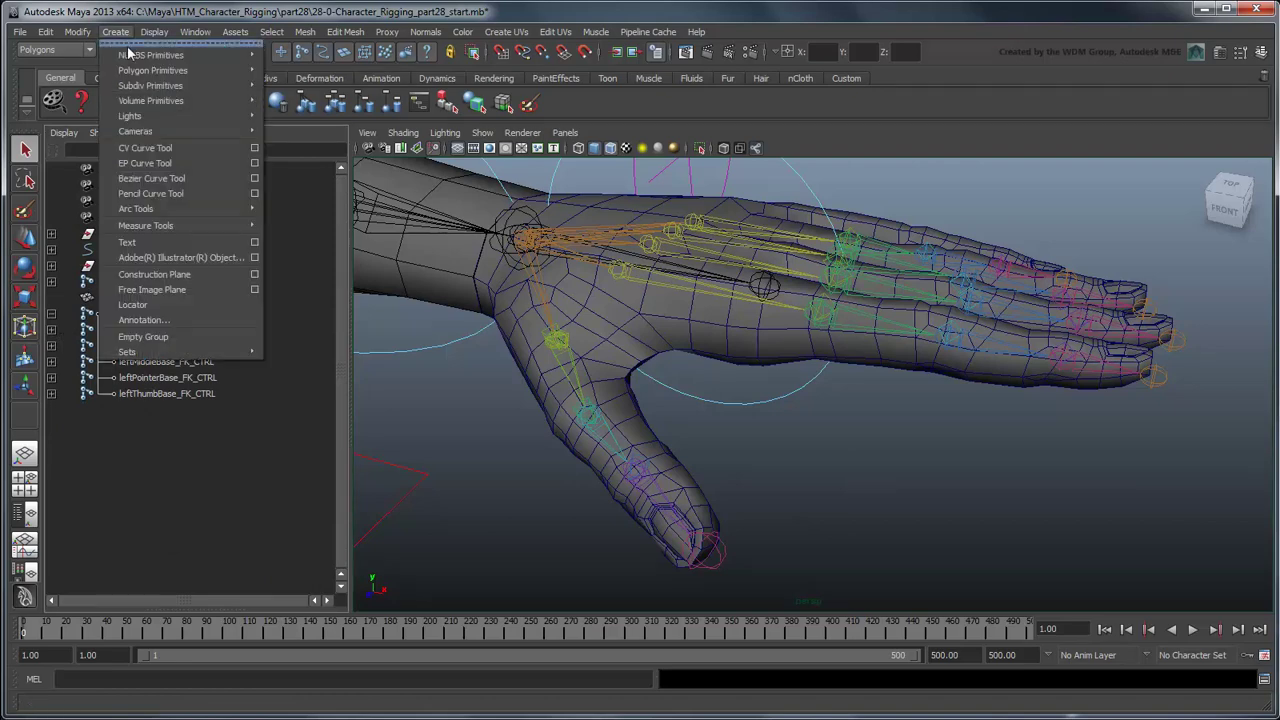
mouse_move(208, 55)
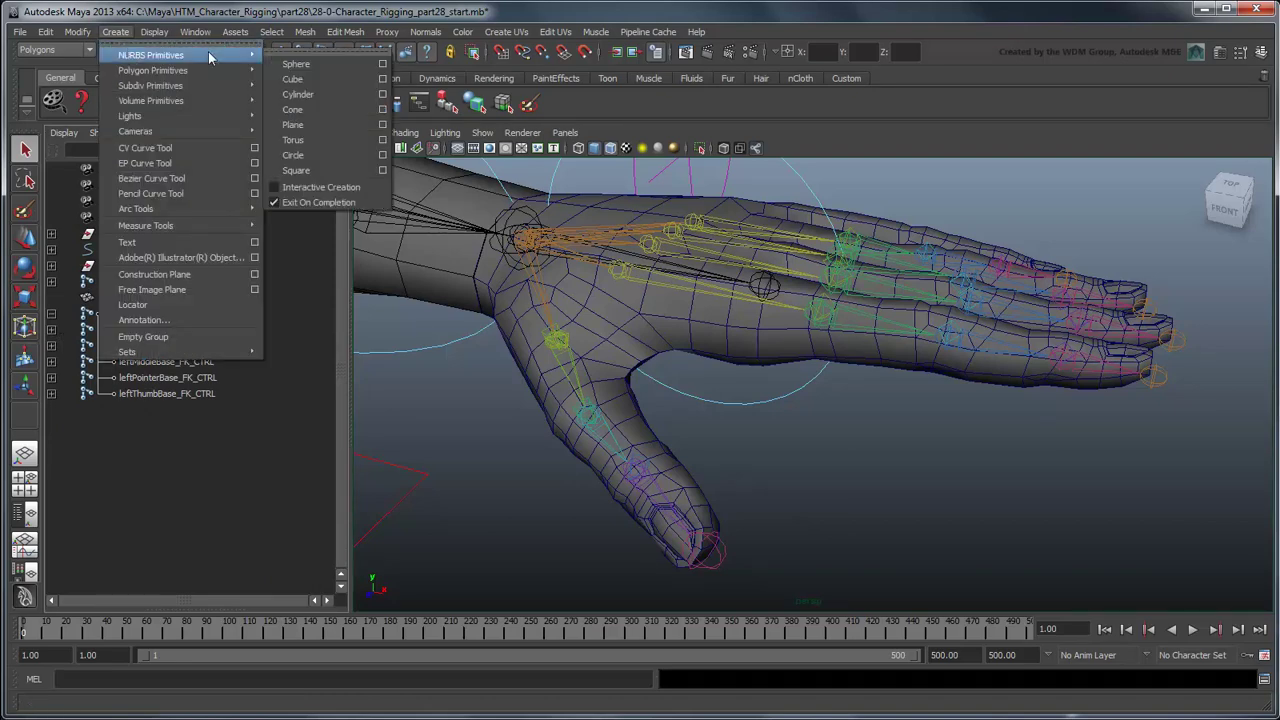
click(328, 156)
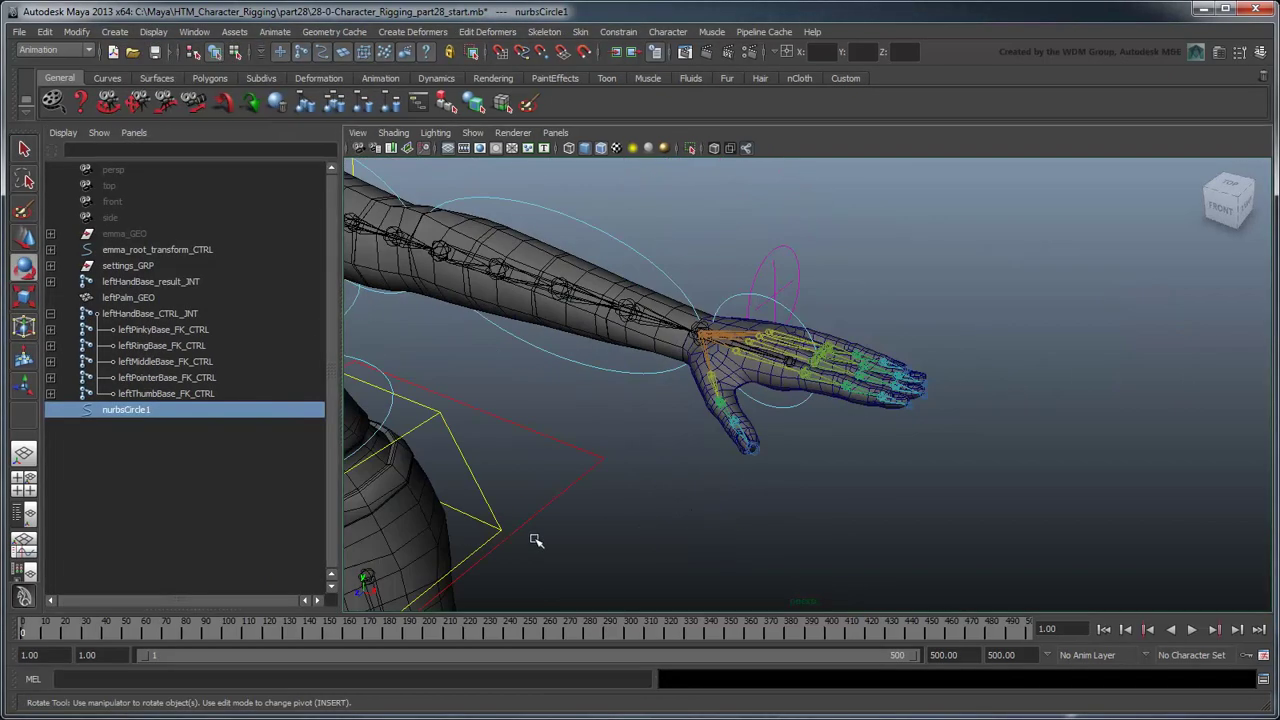
Rename the new NURBS circle as leftPointer1_FK_CTRL.
alt+drag(600, 420, 657, 471)
alt+right_drag(657, 471, 740, 471)
alt+middle_drag(600, 560, 1155, 333)
key(q)
double_click(125, 410)
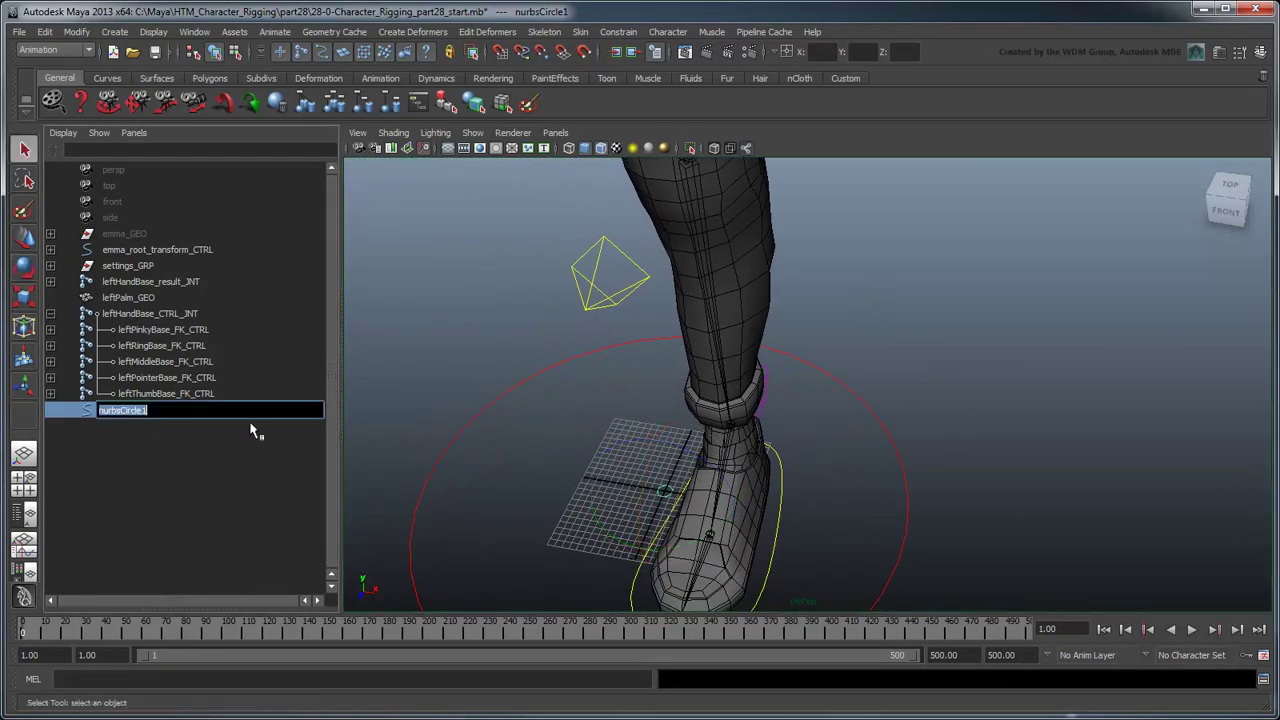
text(leftPointer1_FK_CTRL)
key(Return)
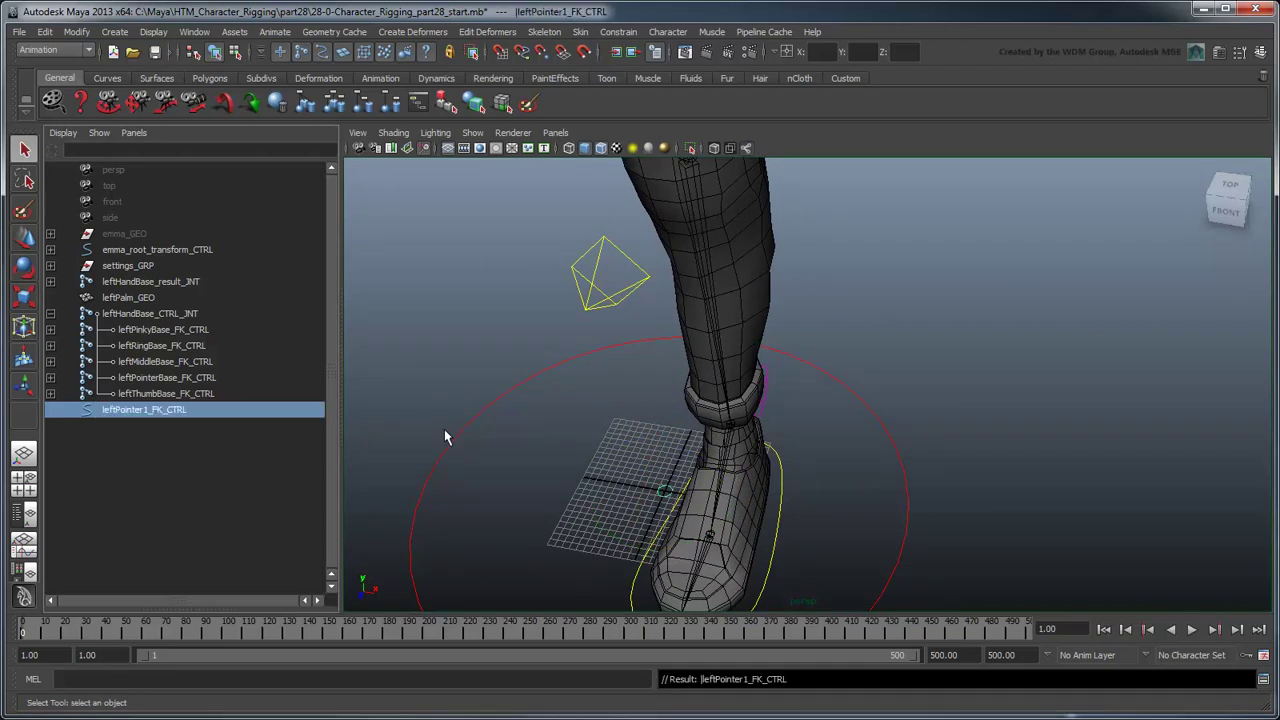
Set the leftPointer1_FK_CTRL circle's Rotate X to 90 and freeze its transformations.
click(1261, 53)
click(1236, 233)
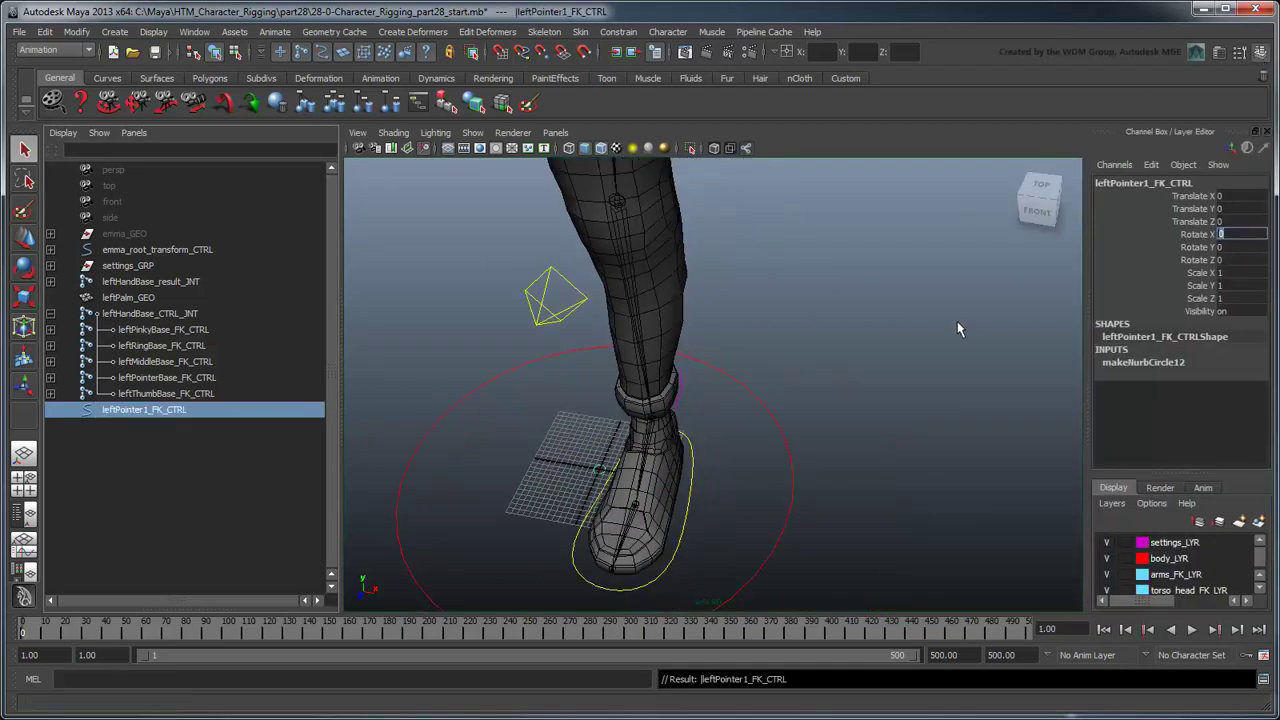
text(90)
key(Return)
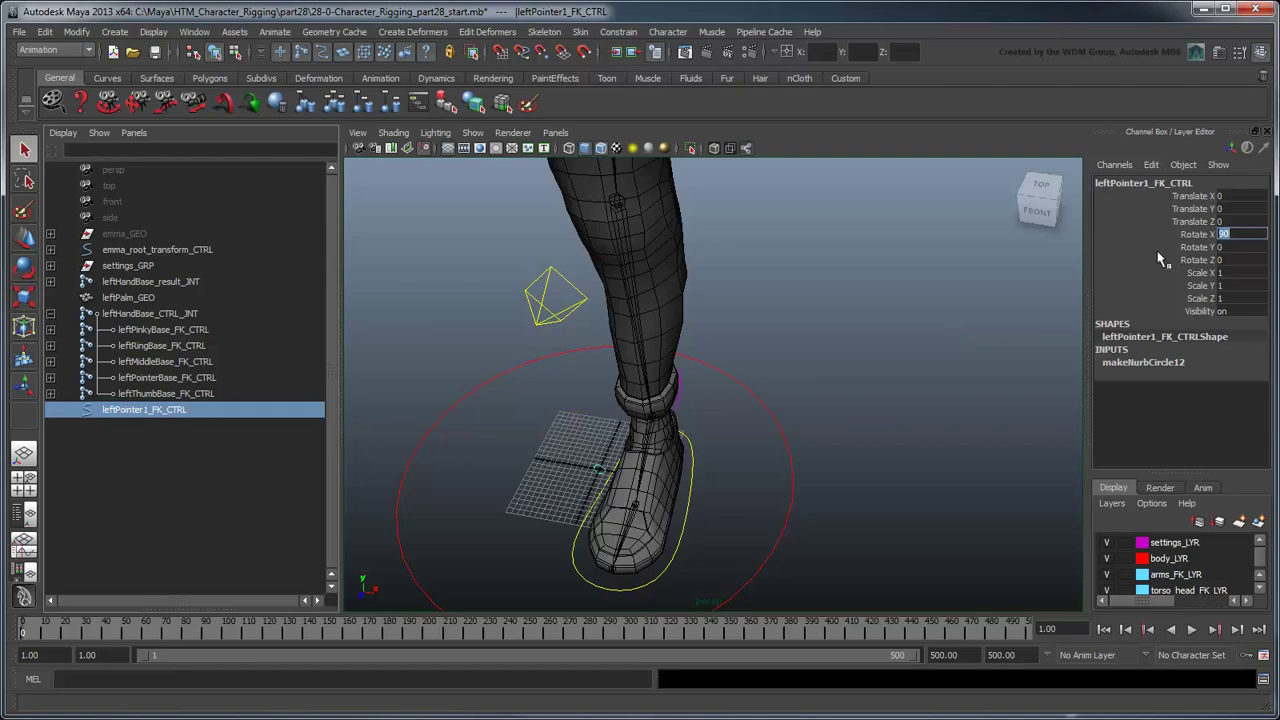
click(1266, 132)
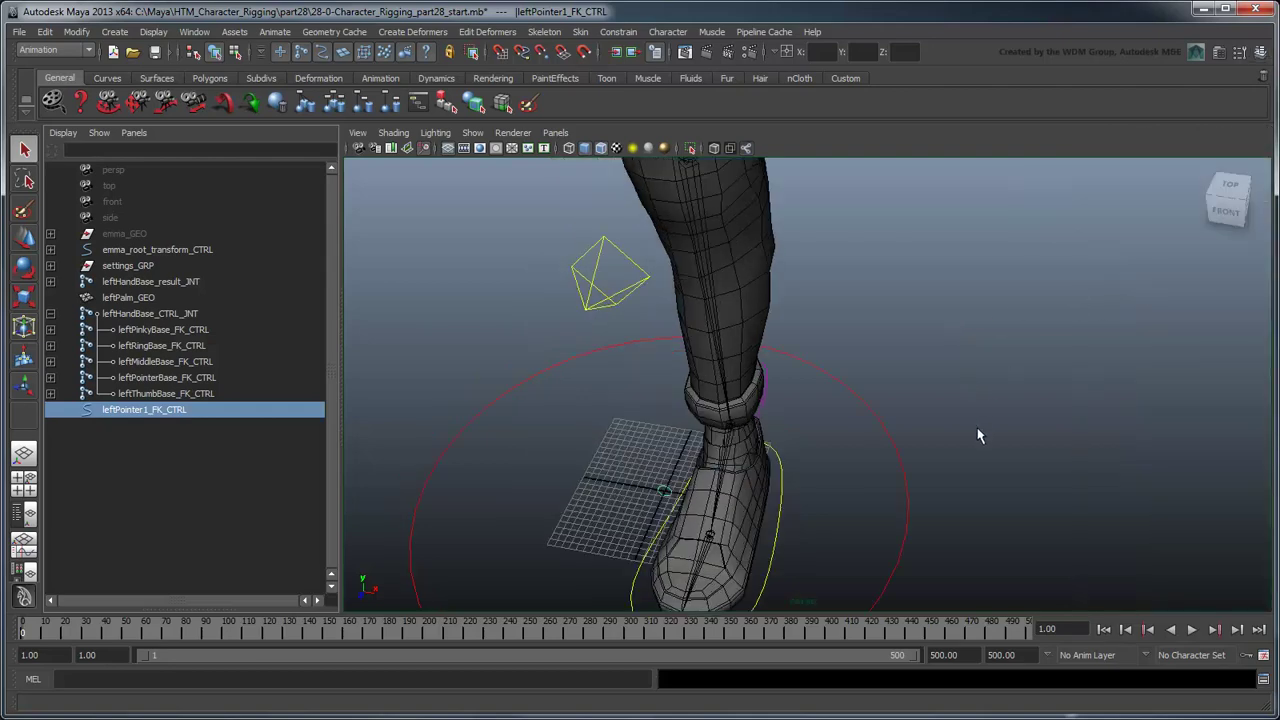
click(79, 33)
click(125, 86)
Duplicate the leftPointer1_FK_CTRL circle twice and rename the copies leftPointer2_FK_CTRL and leftPointer3_FK_CTRL.
key(ctrl+d)
key(ctrl+d)
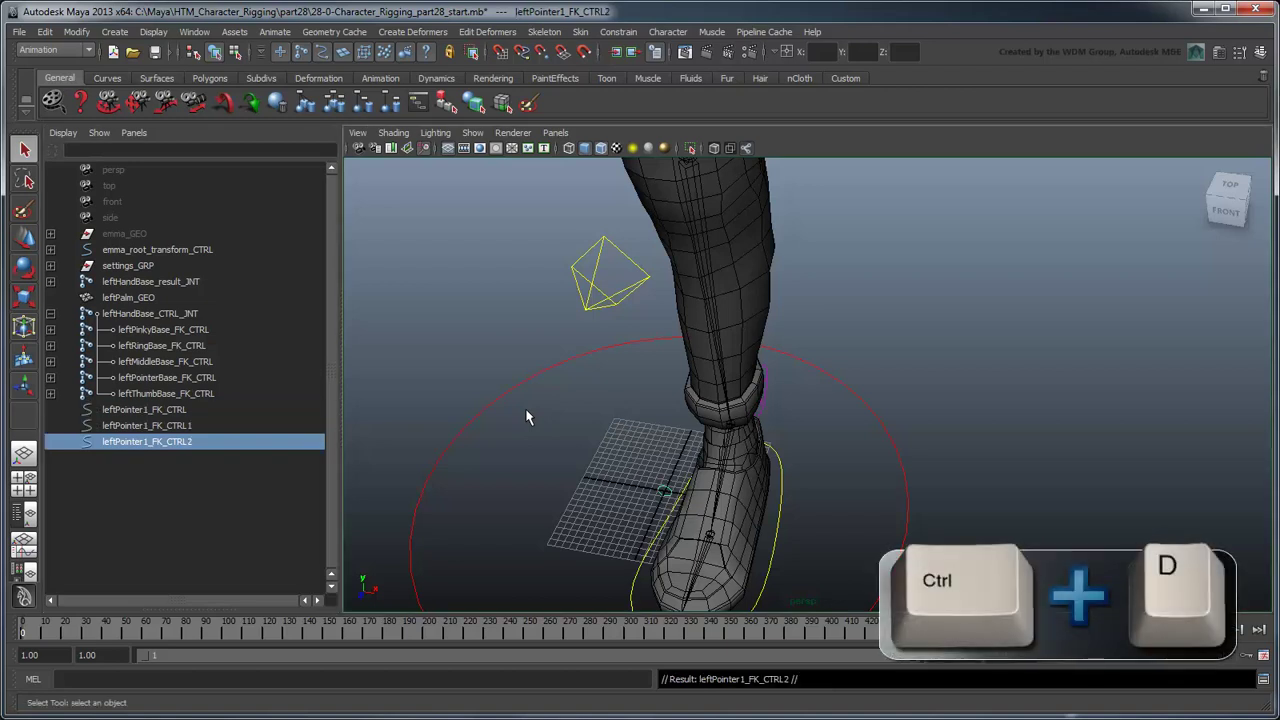
double_click(212, 424)
key(BackSpace)
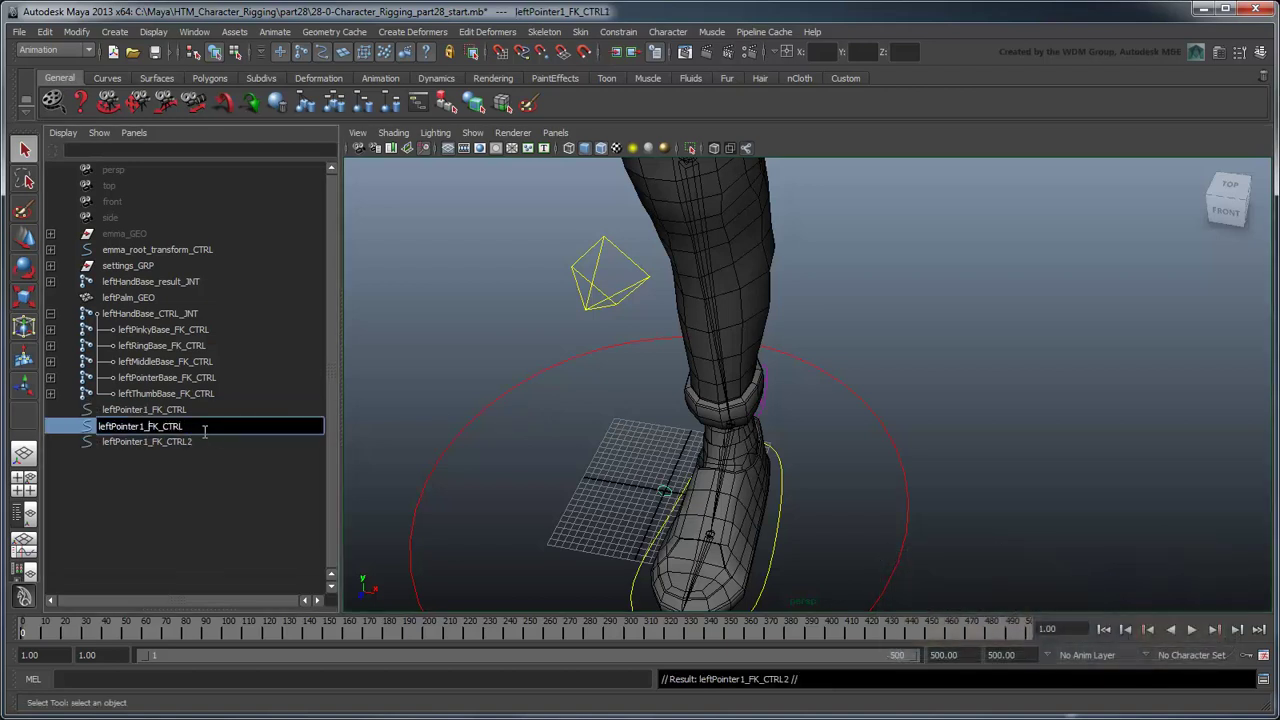
double_click(202, 444)
key(BackSpace)
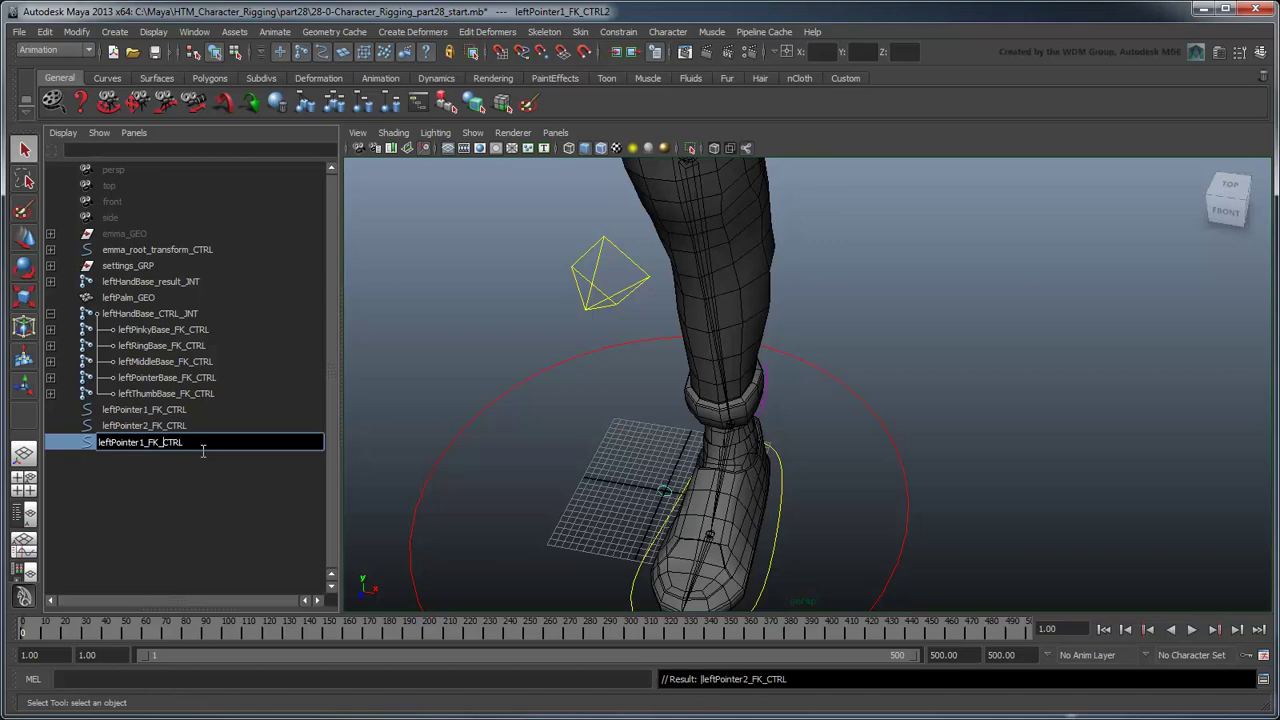
key(BackSpace)
text(3)
key(Return)
Frame the left hand's fingers from the front and turn on the display of shape nodes in the Outliner.
alt+drag(663, 500, 783, 457)
scroll(784, 450, up, 5)
alt+middle_drag(794, 356, 738, 507)
alt+drag(738, 507, 752, 436)
scroll(667, 422, up, 3)
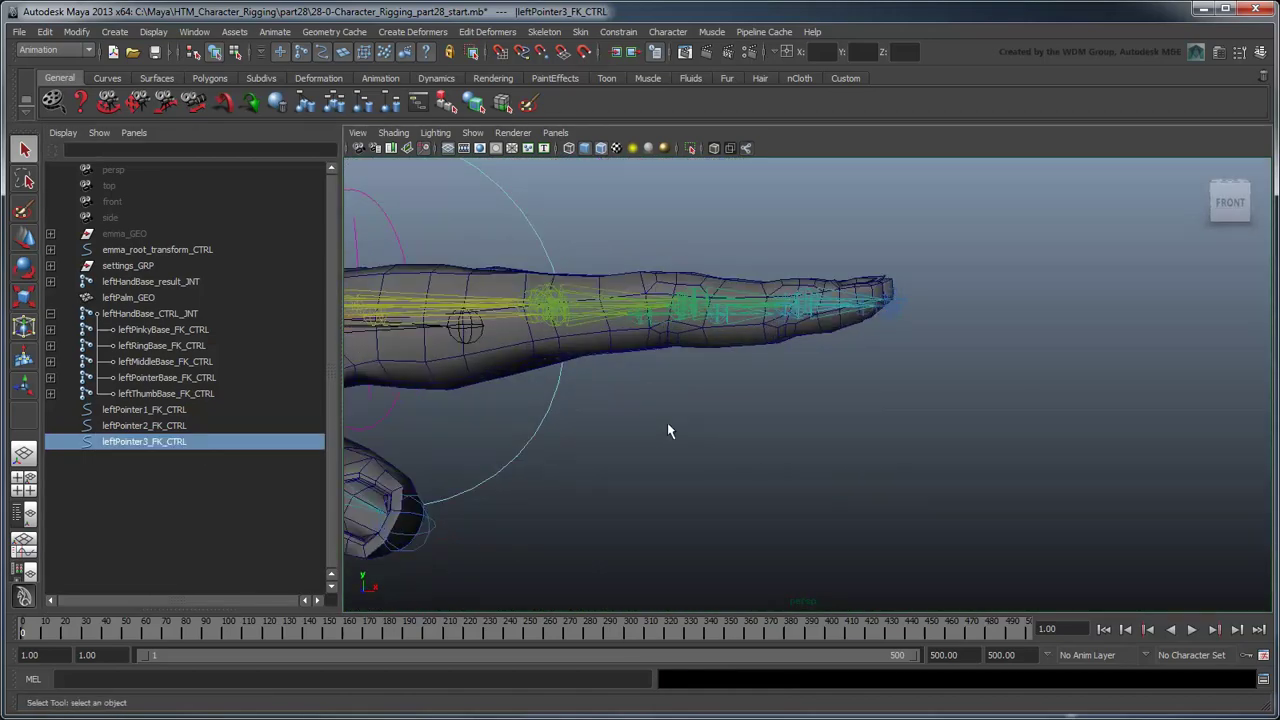
alt+middle_drag(667, 424, 786, 450)
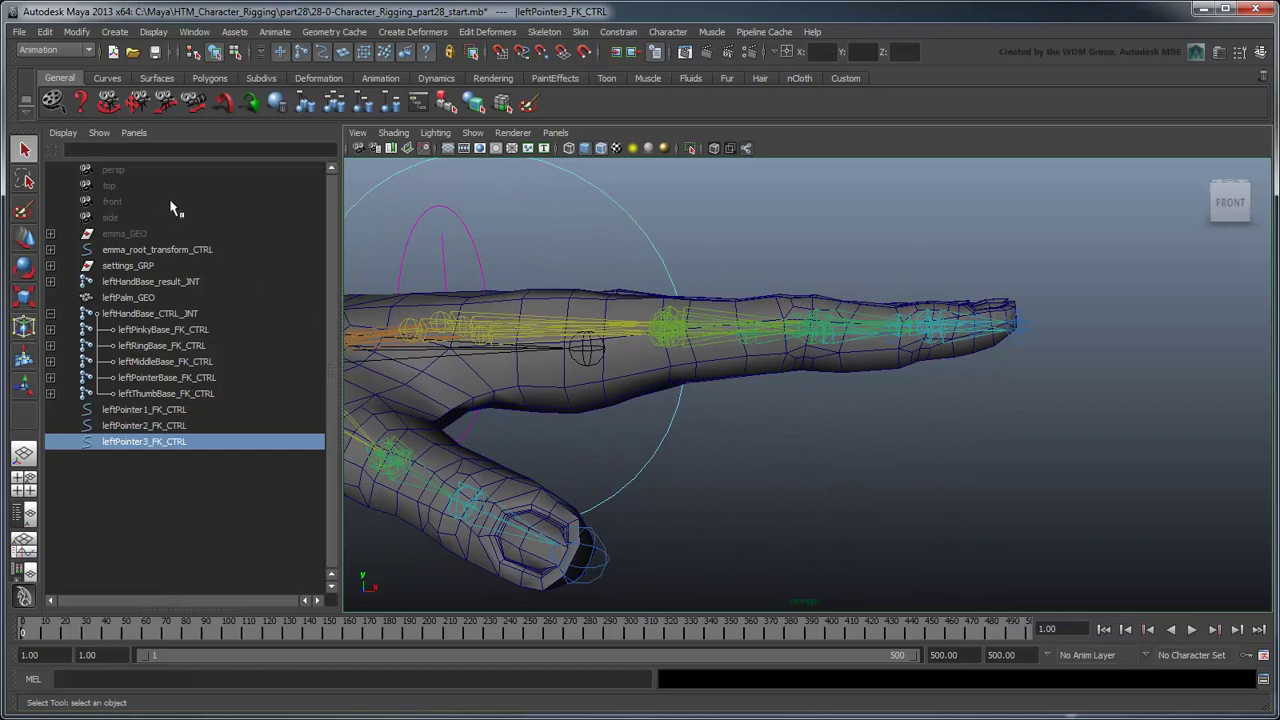
click(63, 132)
click(100, 172)
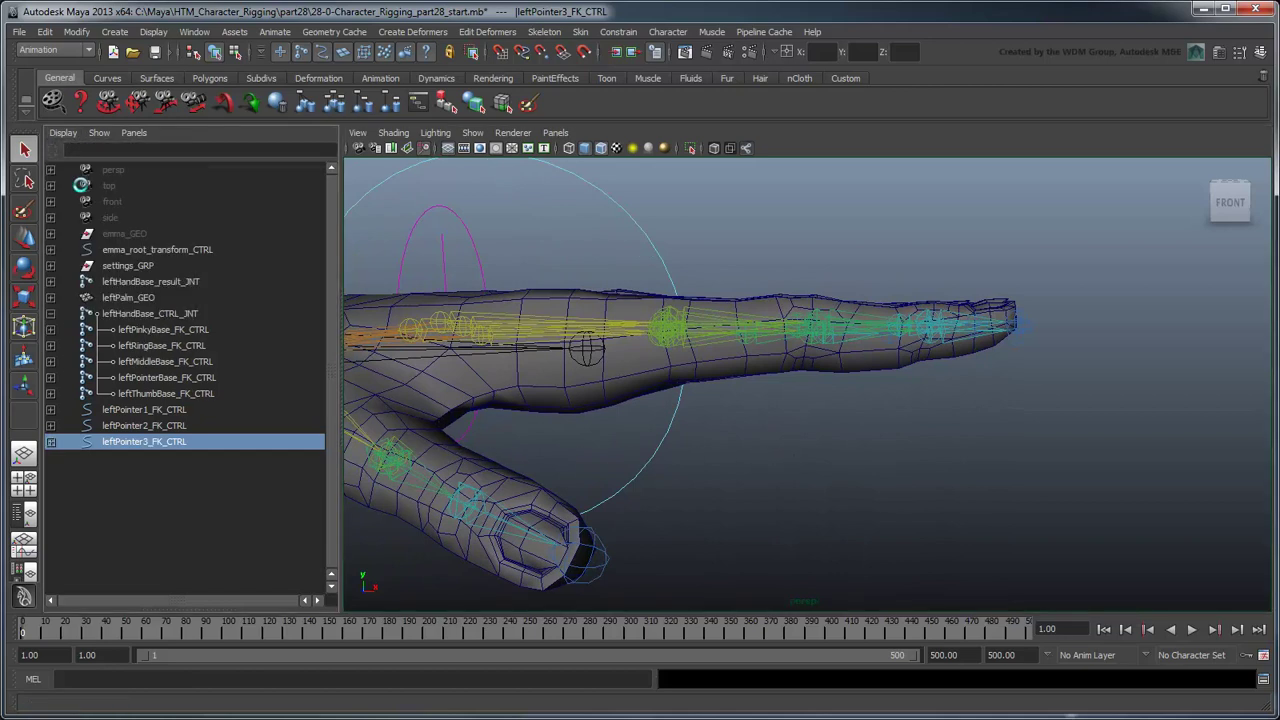
Parent leftPointer1_FK_CTRLShape to the leftPointer1_FK_CTRL joint with the MEL command parent -r -s and switch the viewport to wireframe.
click(51, 410)
click(139, 427)
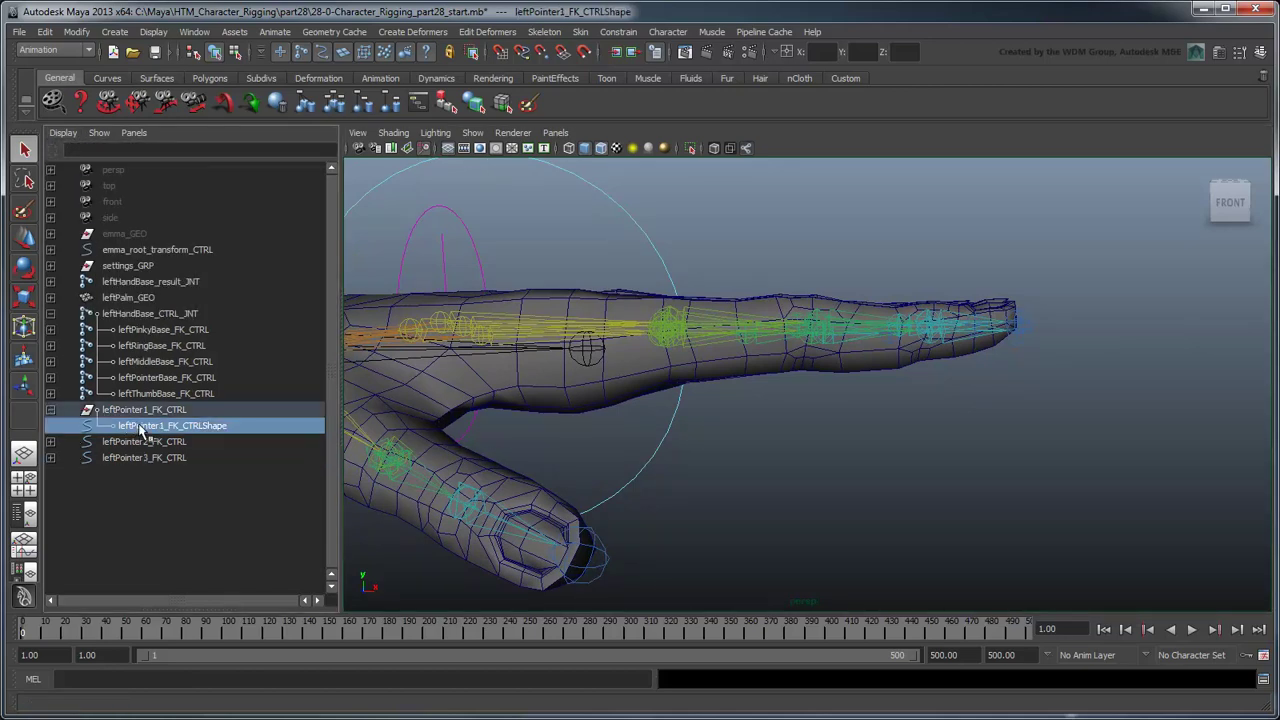
click(51, 378)
click(51, 394)
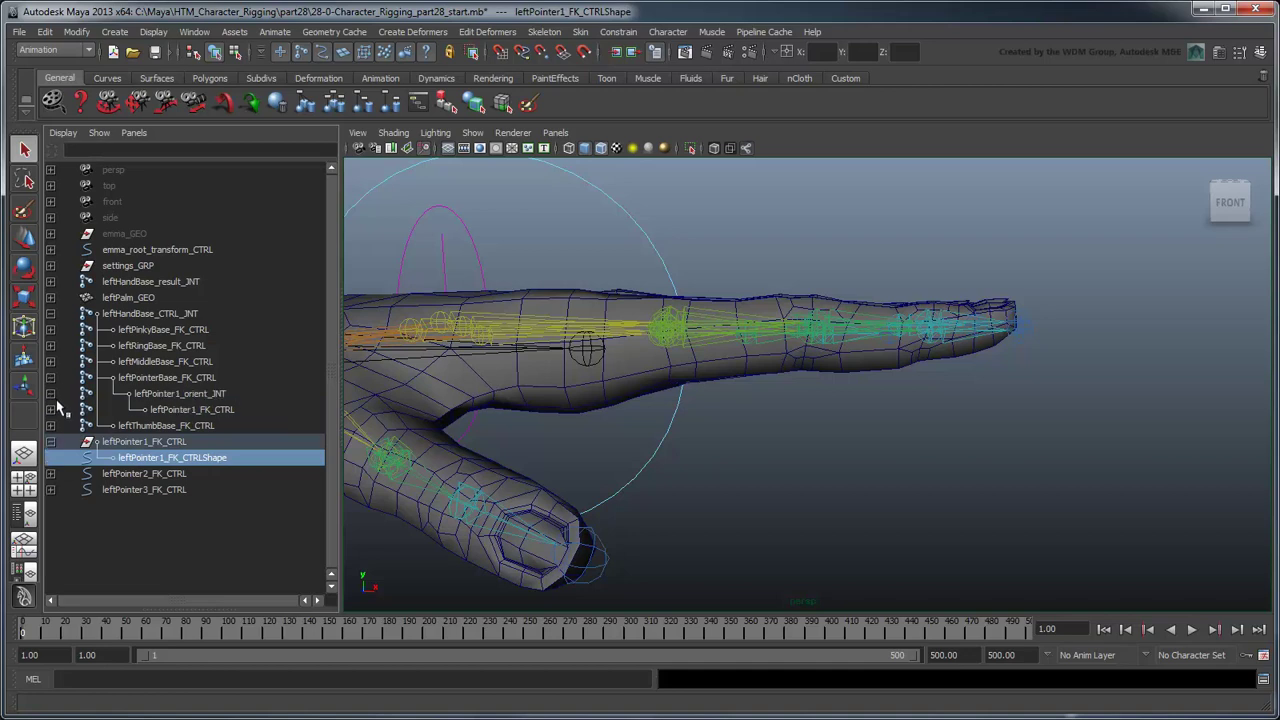
ctrl+click(221, 416)
click(227, 679)
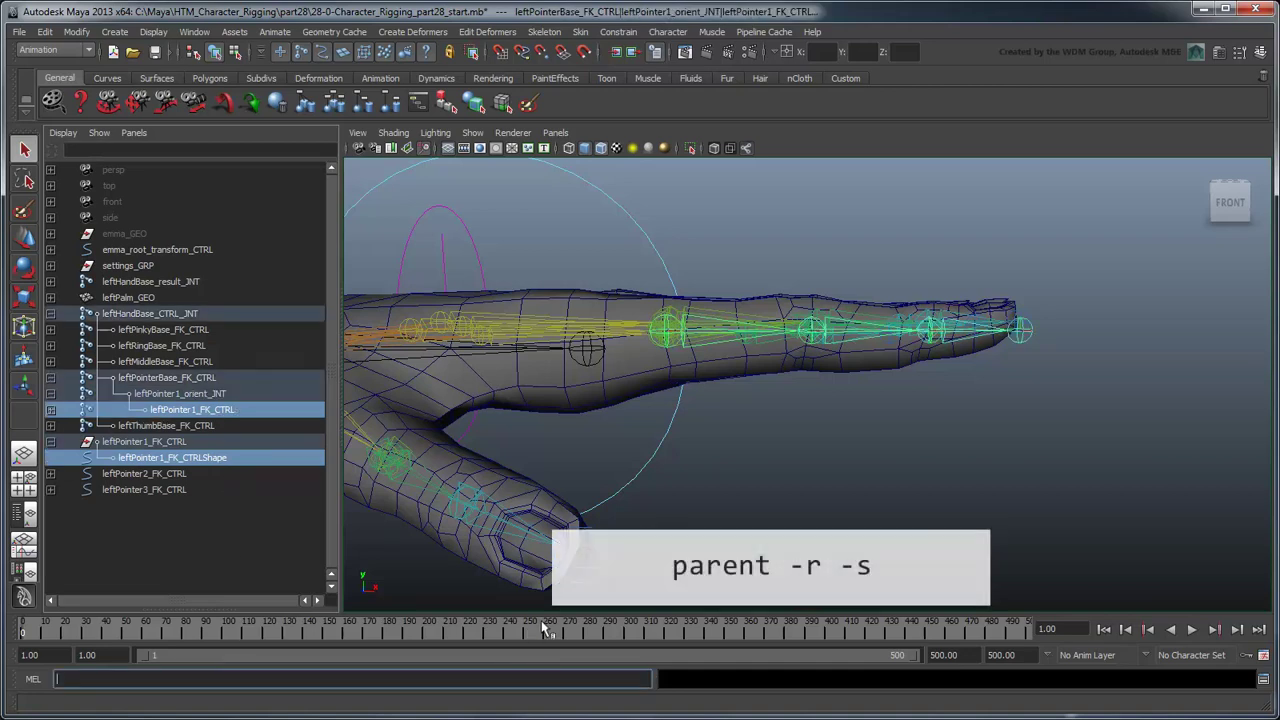
text(parent -r -)
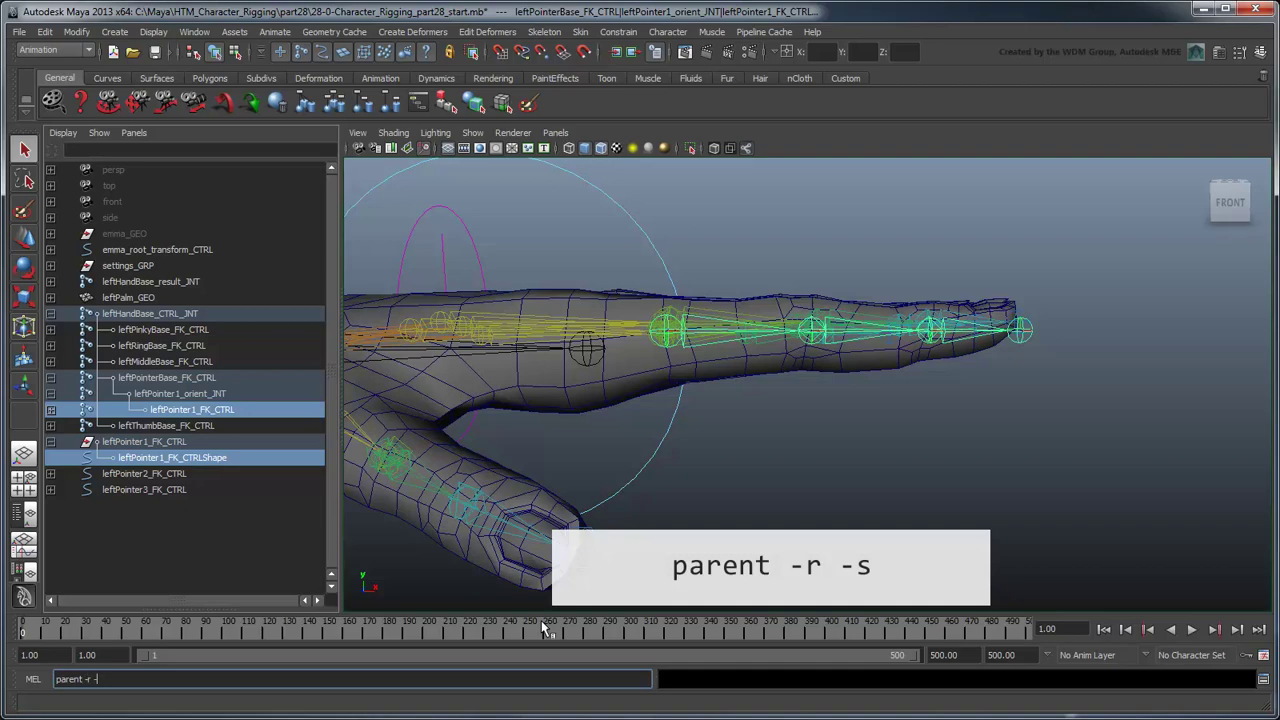
text(s)
key(Return)
key(4)
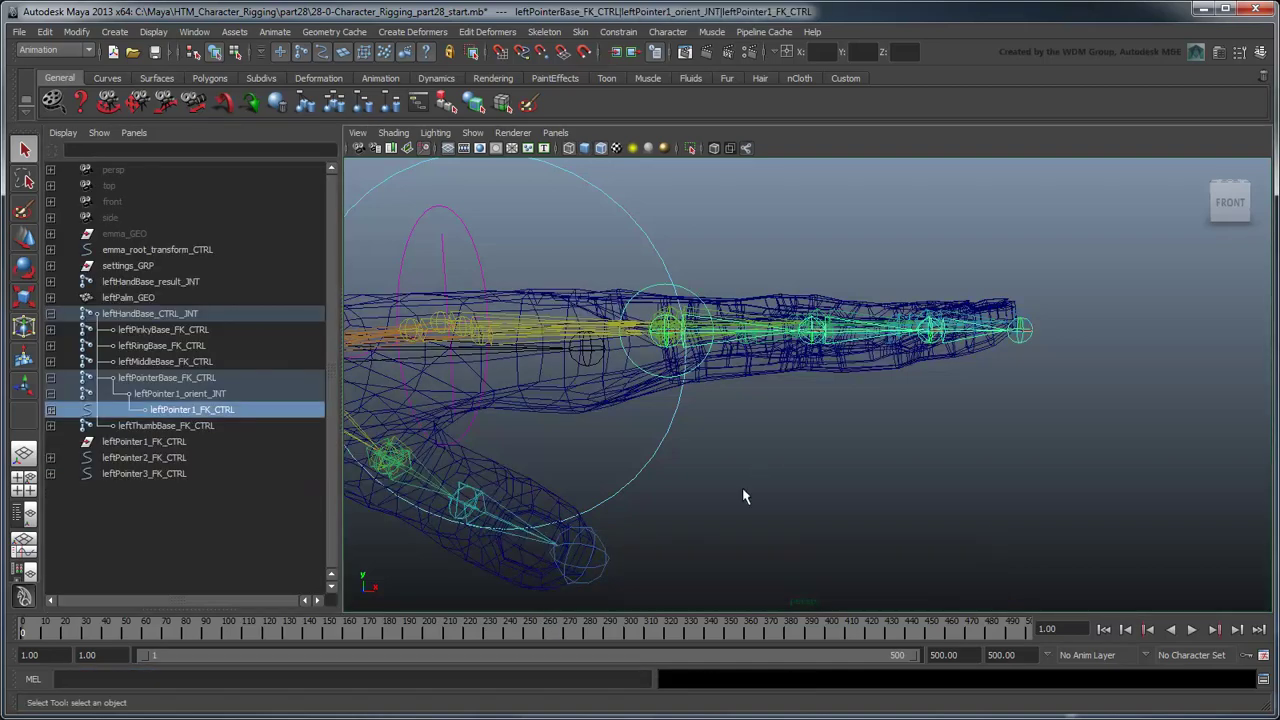
Parent leftPointer2_FK_CTRLShape to the leftPointer2_FK_CTRL joint by rerunning parent -r -s.
click(51, 458)
click(132, 474)
click(52, 412)
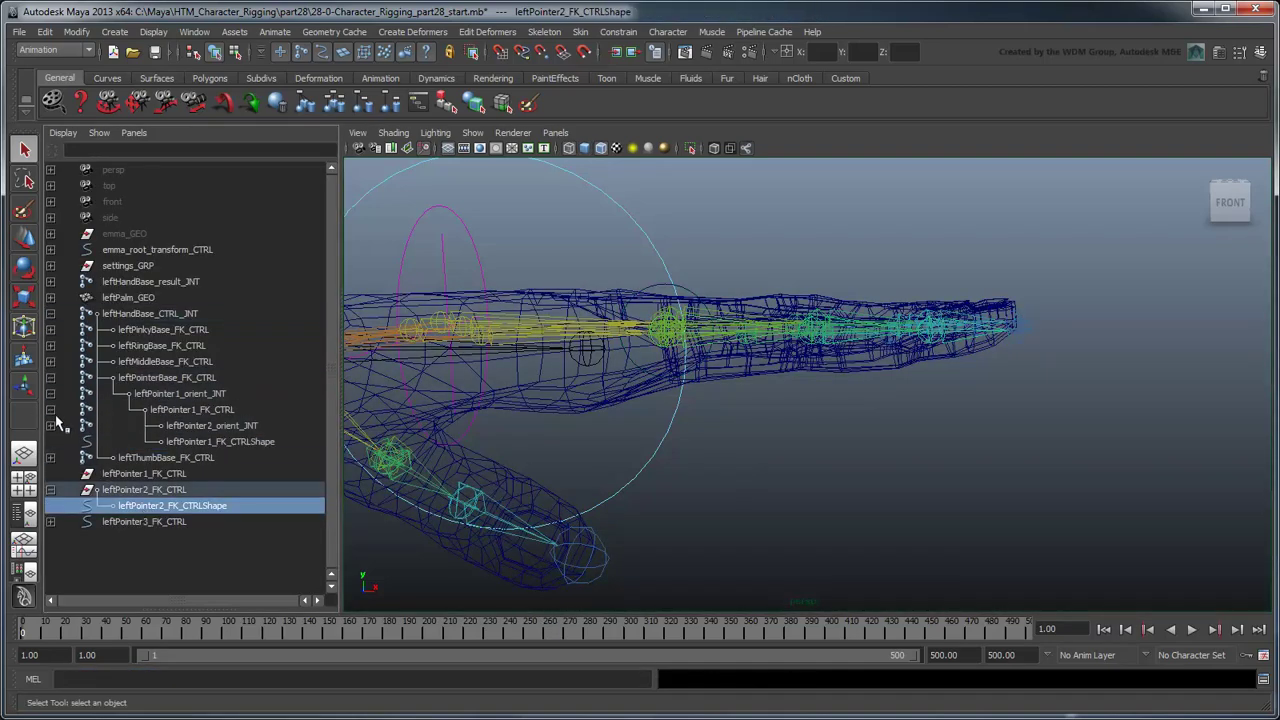
click(51, 426)
ctrl+click(223, 442)
click(212, 685)
key(Up)
key(Return)
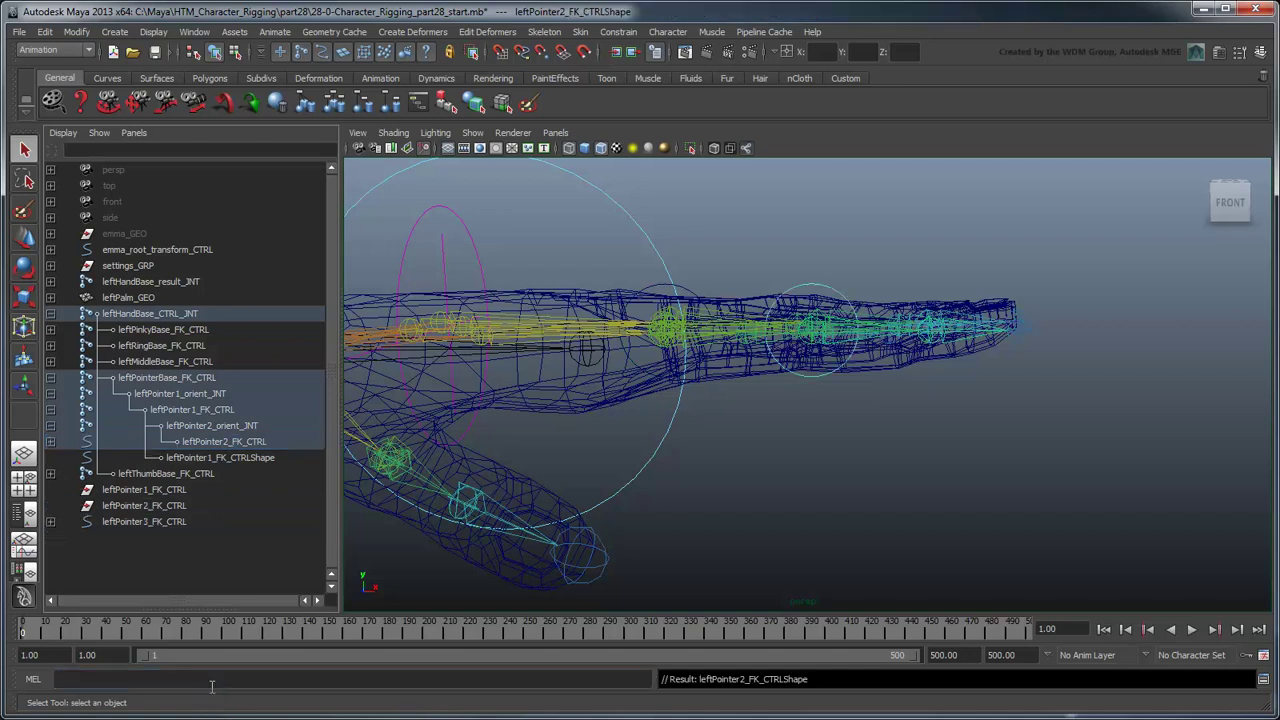
Parent leftPointer3_FK_CTRLShape to the leftPointer3_FK_CTRL joint by rerunning parent -r -s.
click(51, 521)
click(150, 538)
click(51, 441)
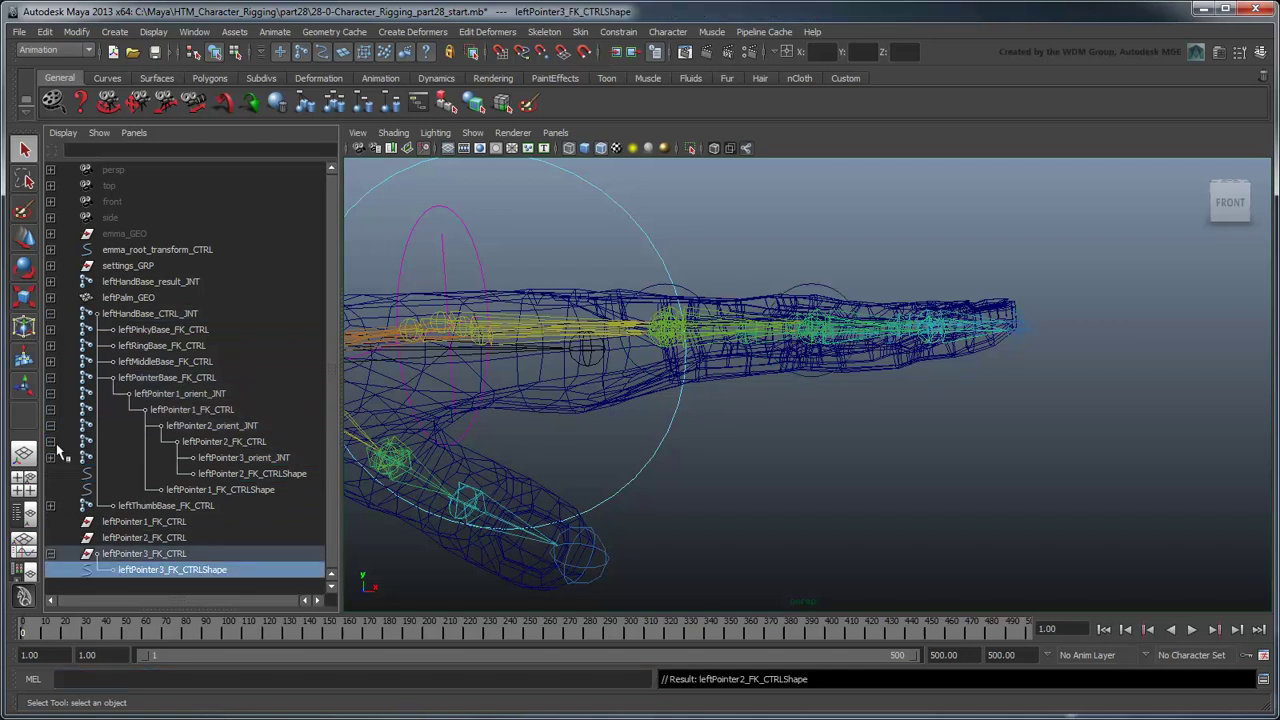
click(51, 457)
ctrl+click(255, 473)
click(277, 684)
key(Up)
key(Return)
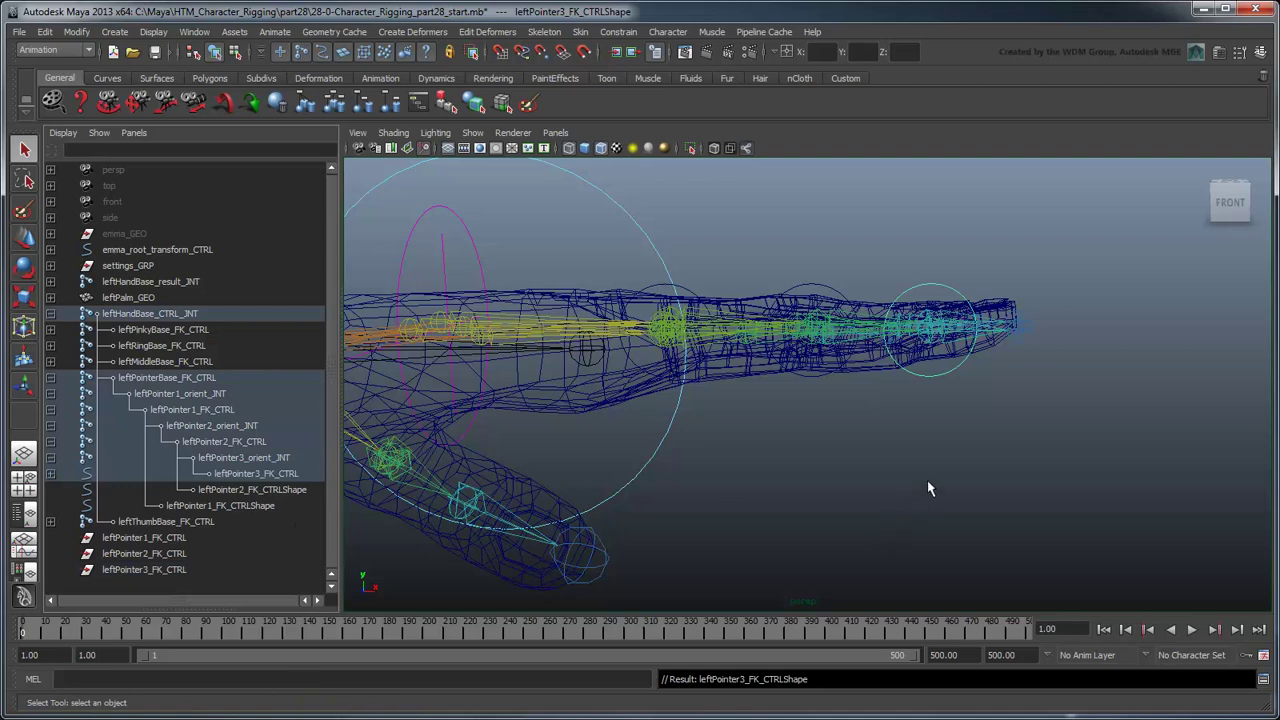
Return the viewport to shaded display and hide the joints.
key(5)
click(472, 132)
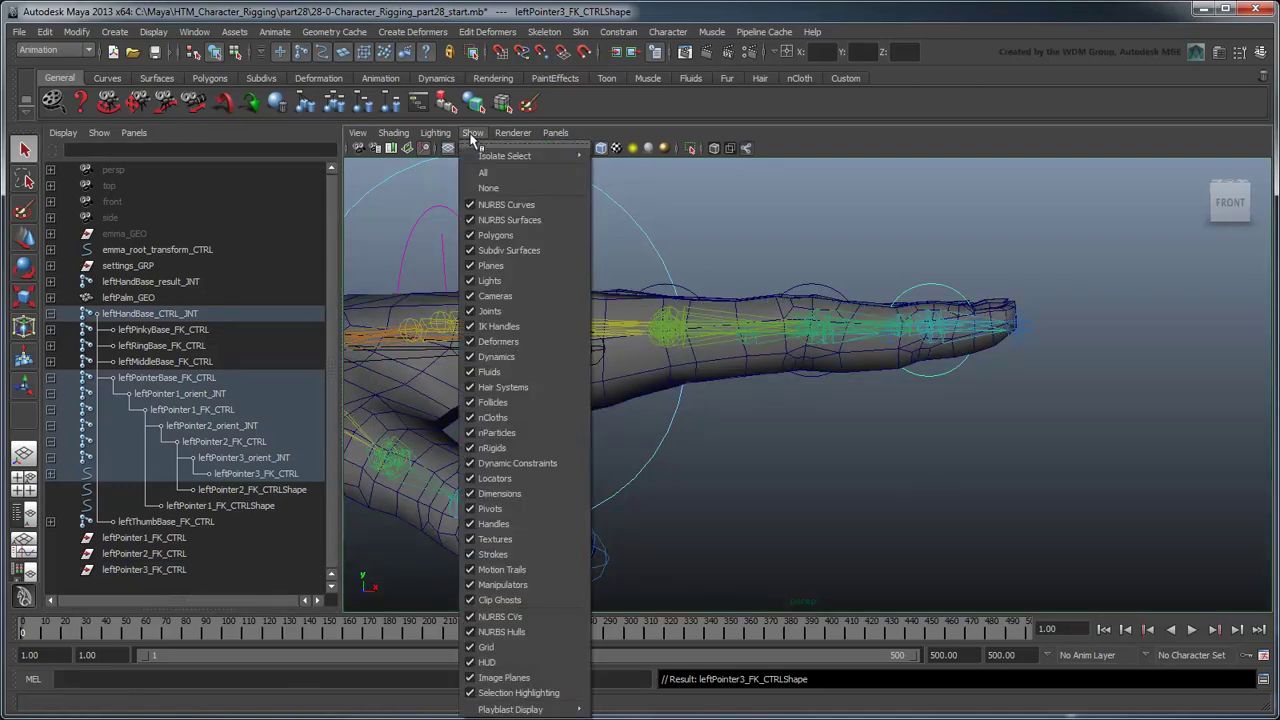
click(502, 316)
Move all CVs of the leftPointer3_FK_CTRL circle toward the fingertip and scale them to fit around the last finger segment.
alt+drag(1031, 491, 951, 429)
key(4)
drag(828, 258, 1060, 514)
key(5)
key(w)
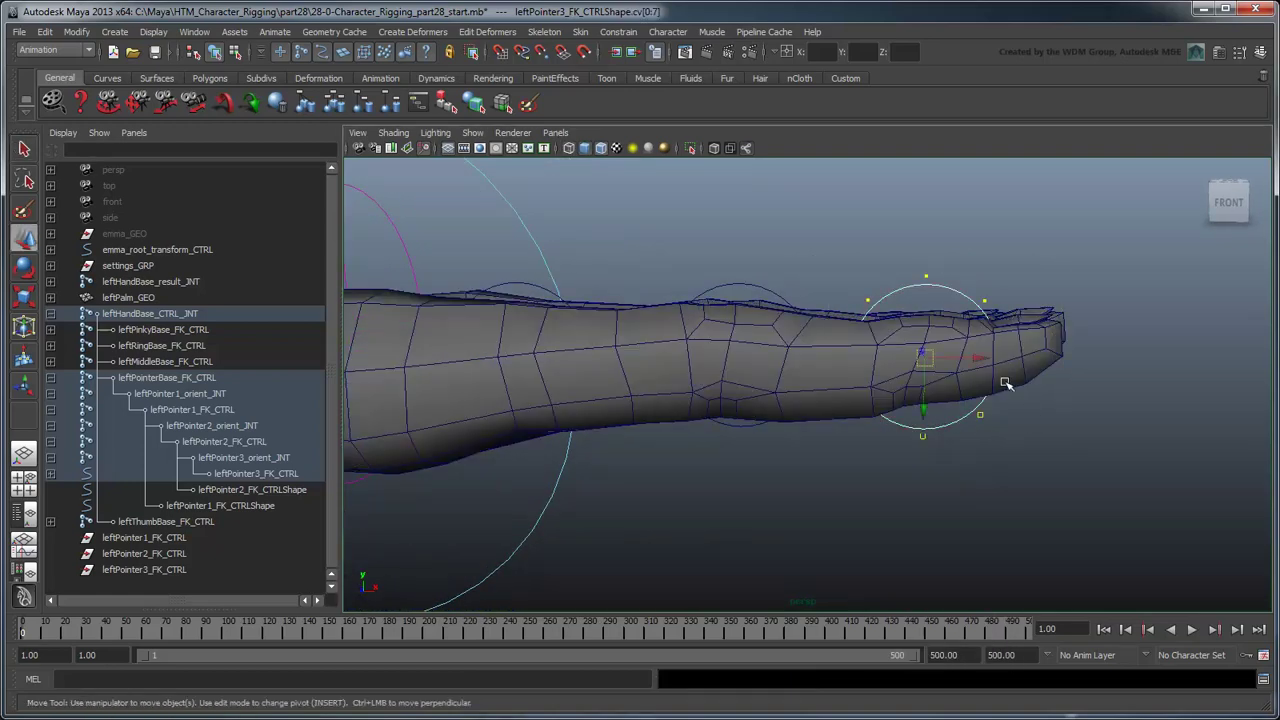
drag(991, 361, 1075, 367)
key(r)
drag(1009, 436, 1010, 424)
mouse_move(1083, 364)
mouse_down()
mouse_move(1094, 371)
mouse_move(1065, 368)
mouse_up()
Move all CVs of the leftPointer2_FK_CTRL circle to the middle finger segment and widen them along its length.
key(w)
click(767, 293)
key(F8)
key(4)
drag(629, 269, 856, 504)
key(5)
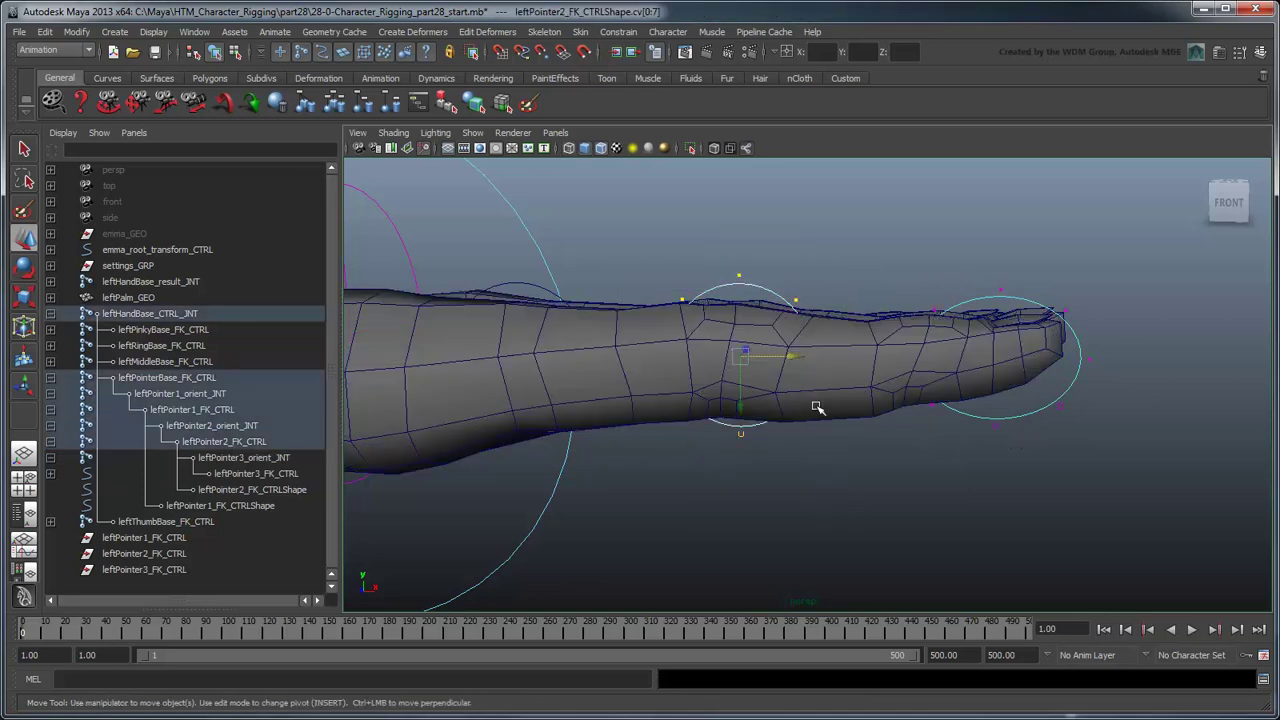
drag(801, 359, 950, 375)
key(r)
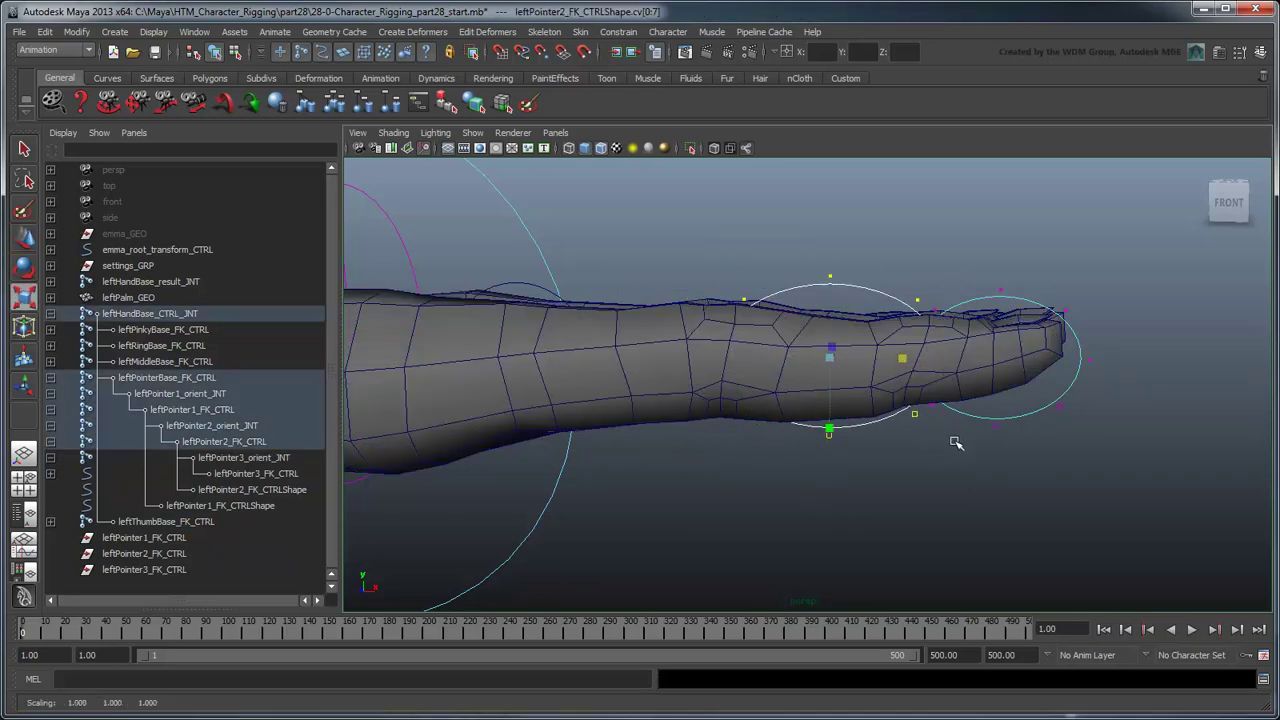
Shift and scale all CVs of the leftPointer1_FK_CTRL circle around the pointer's first segment, and return to object selection.
key(4)
key(F8)
click(511, 298)
key(F8)
drag(400, 268, 650, 508)
key(5)
key(w)
drag(581, 359, 672, 374)
key(r)
mouse_move(690, 362)
mouse_down()
mouse_move(757, 397)
mouse_move(678, 360)
mouse_up()
key(w)
key(r)
mouse_move(631, 433)
mouse_down()
mouse_move(638, 446)
mouse_move(634, 420)
mouse_up()
key(w)
click(680, 454)
right_drag(666, 452, 730, 421)
click(668, 440)
key(q)
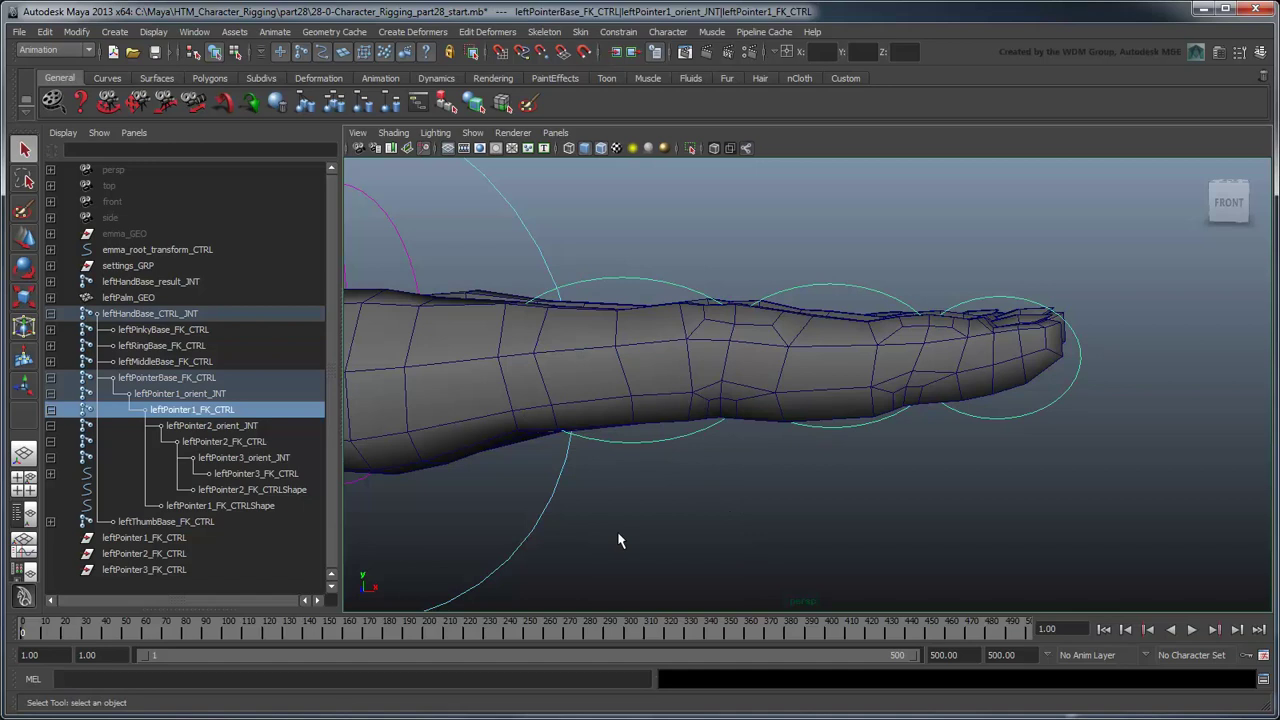
Delete the three empty top-level transforms leftPointer1_FK_CTRL, leftPointer2_FK_CTRL and leftPointer3_FK_CTRL.
click(170, 538)
shift+click(171, 572)
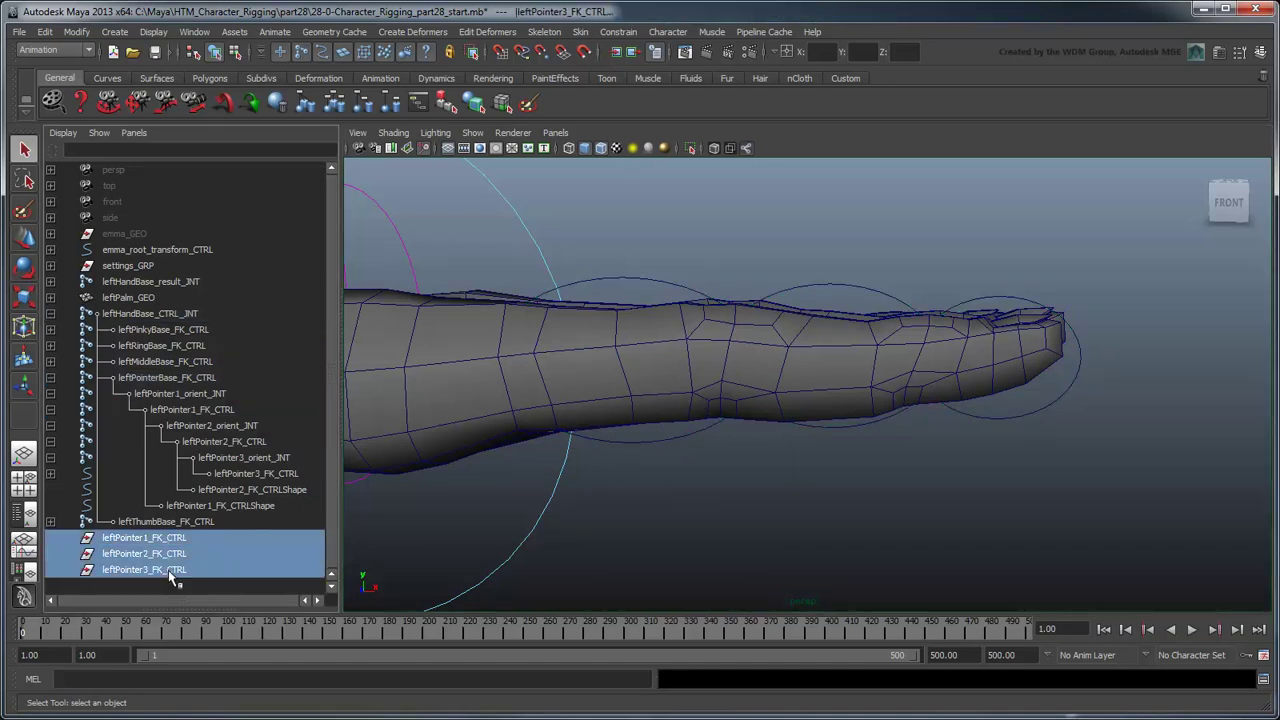
key(Delete)
Create another NURBS circle at the origin and frame it near the character's foot.
click(115, 31)
mouse_move(150, 55)
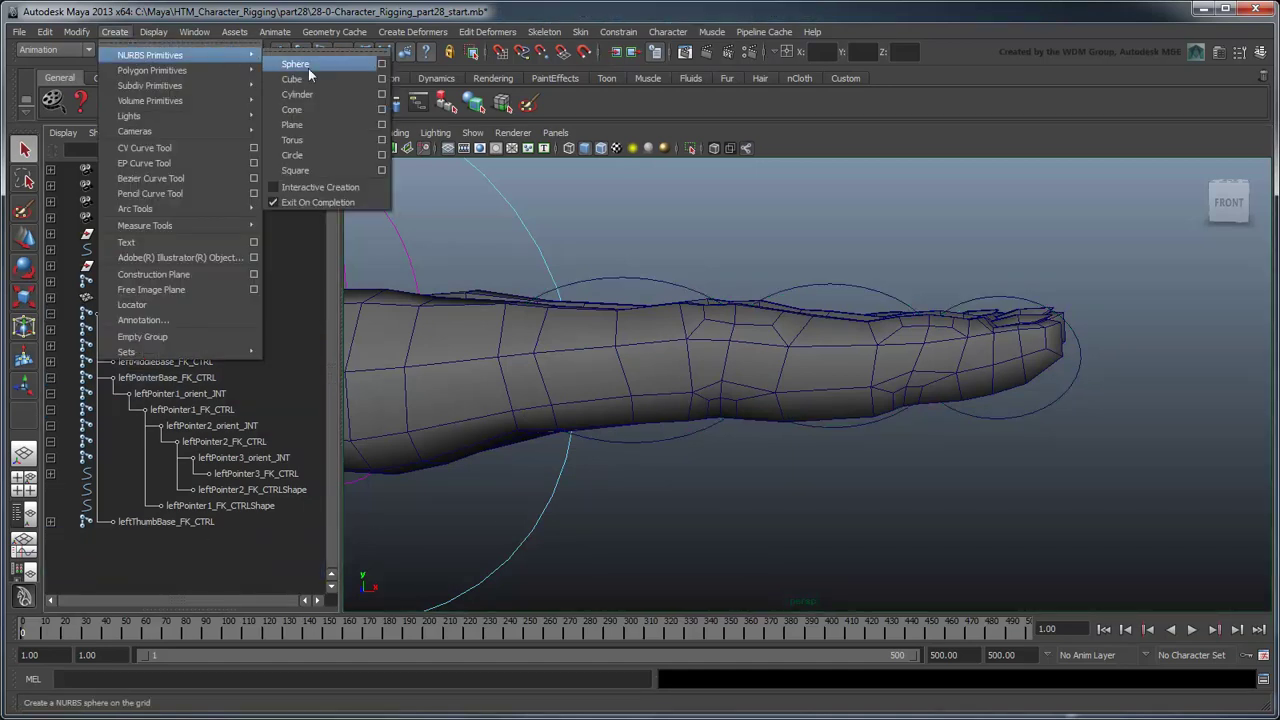
click(314, 156)
scroll(444, 485, down, 1)
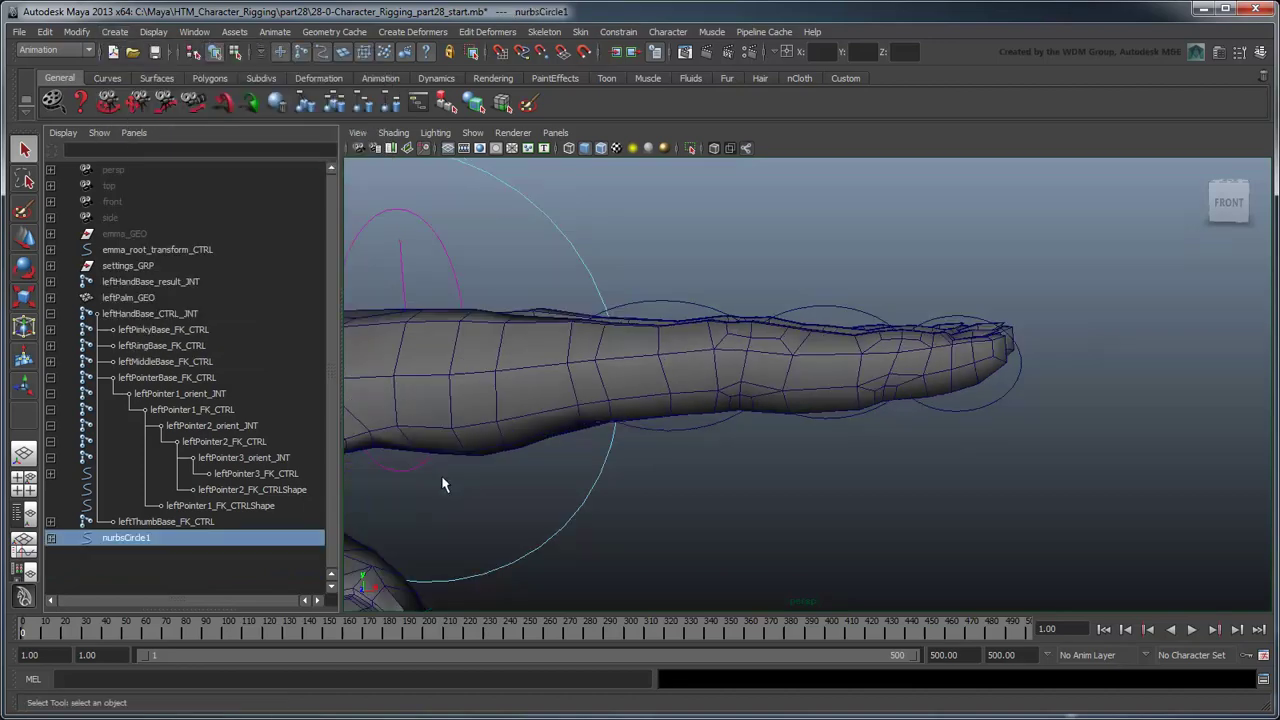
alt+middle_drag(444, 485, 803, 363)
scroll(803, 363, down, 5)
alt+drag(768, 460, 751, 523)
alt+middle_drag(751, 523, 787, 357)
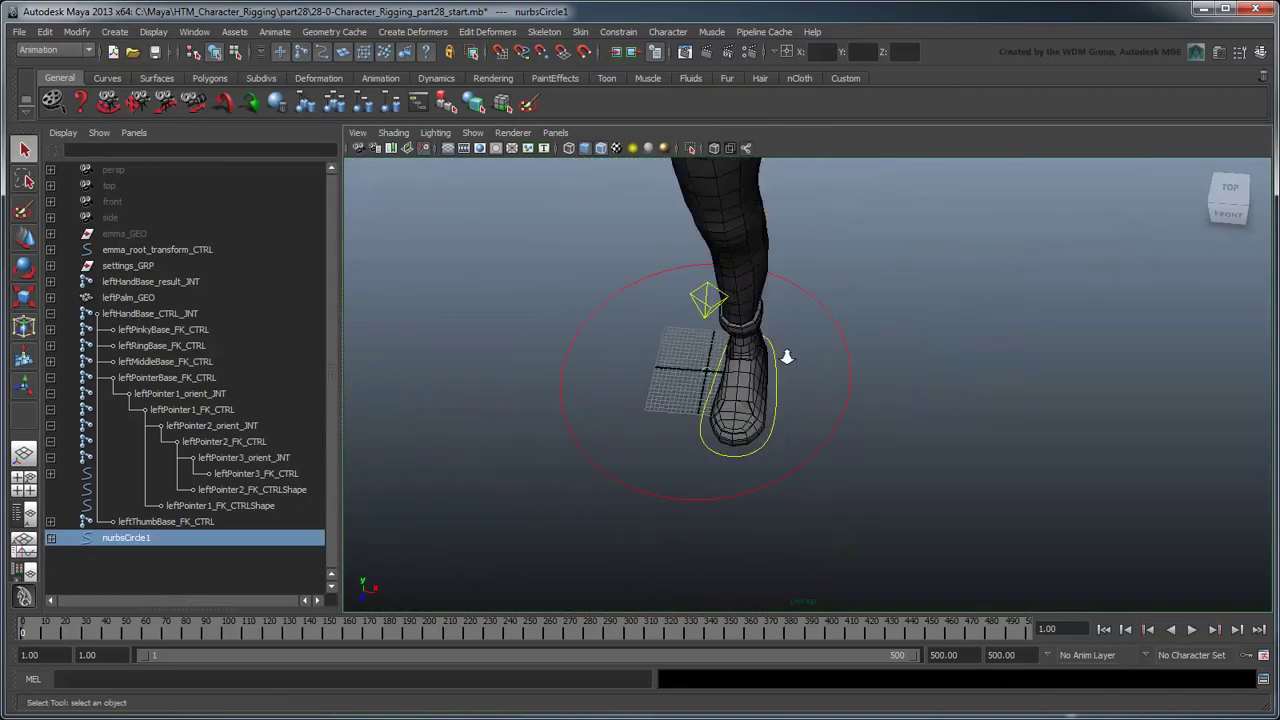
alt+drag(787, 357, 871, 408)
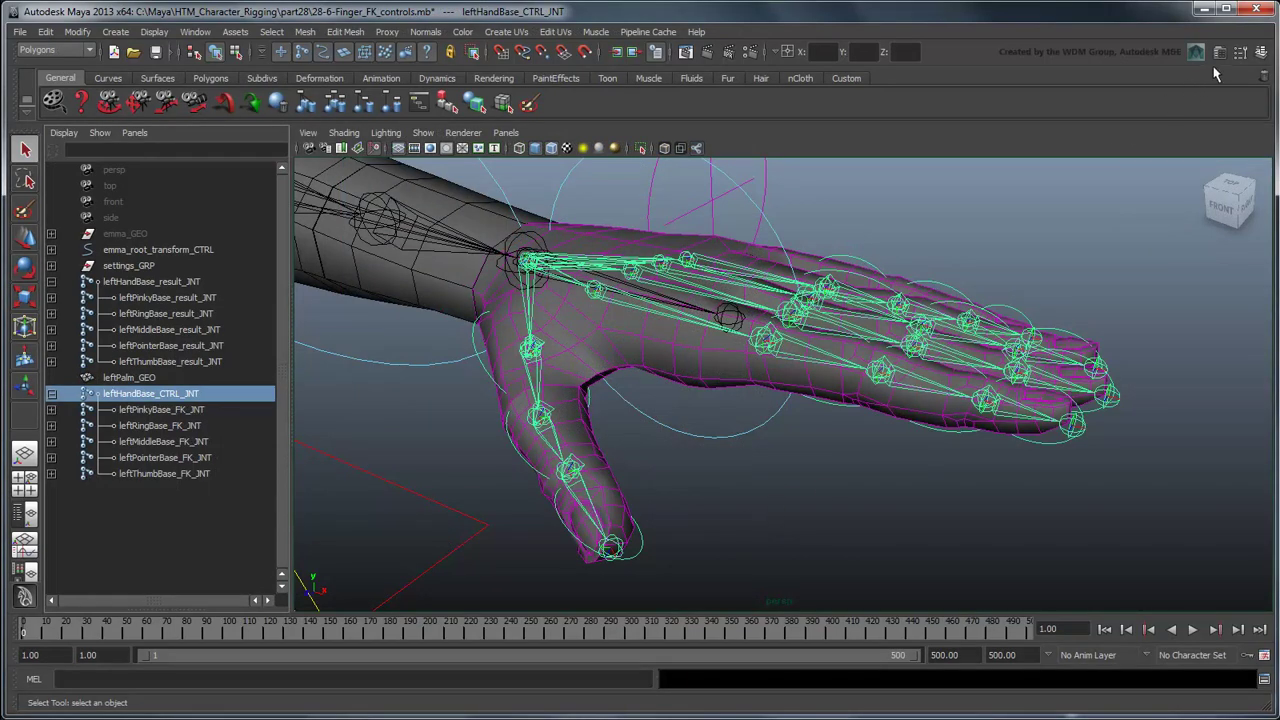
Create a display layer from the selected leftHandBase_CTRL_JNT, name it hands_FK_LYR, and give it the light blue colour.
click(1261, 52)
click(1113, 503)
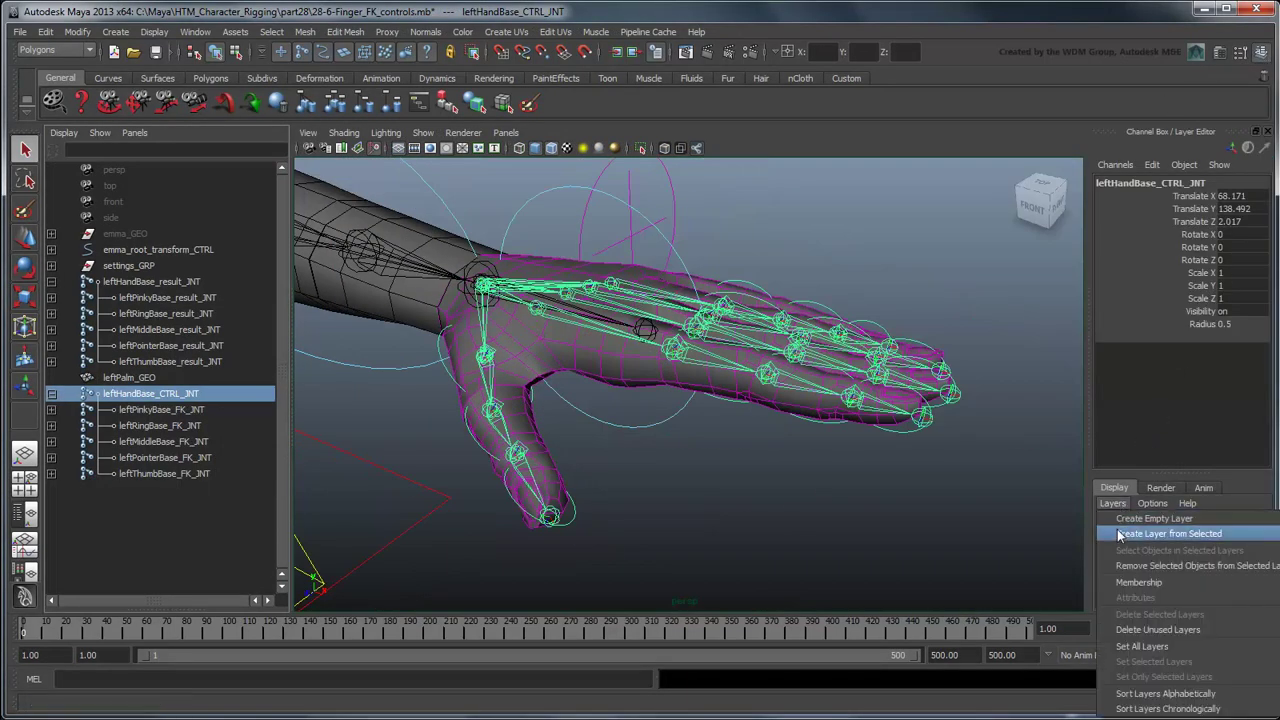
click(1118, 534)
double_click(1165, 545)
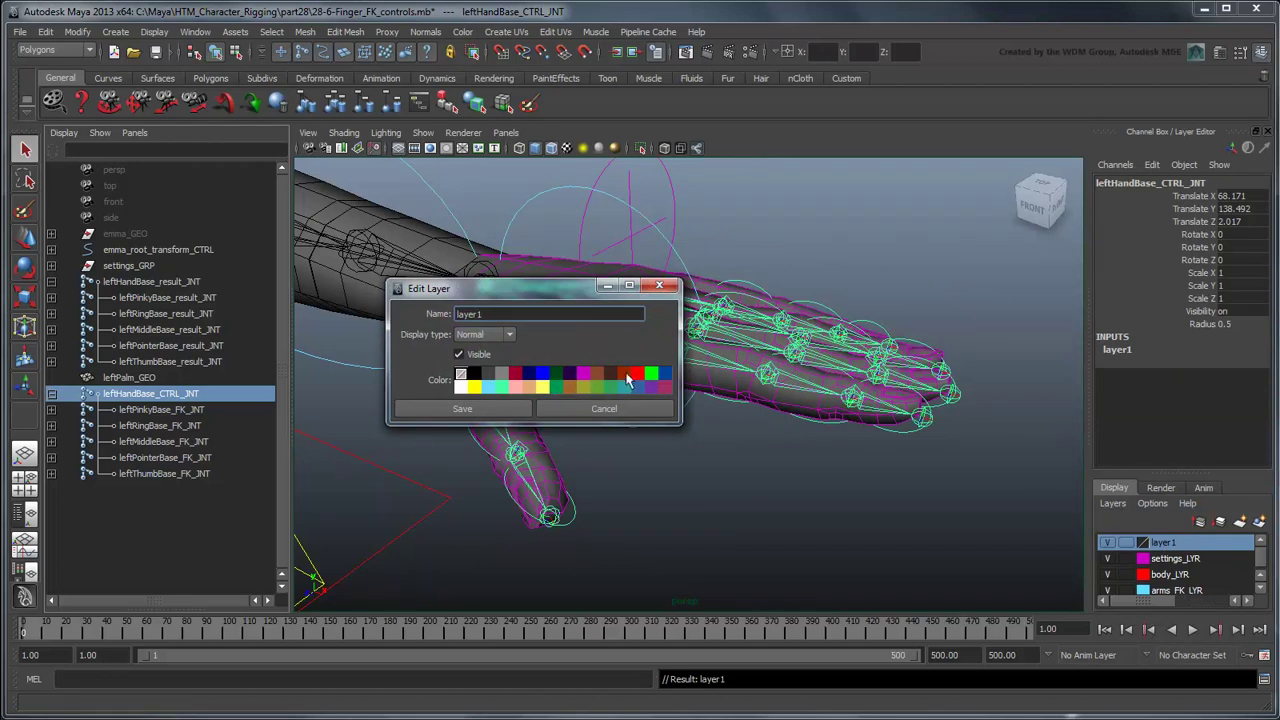
drag(484, 314, 432, 316)
click(488, 387)
click(789, 492)
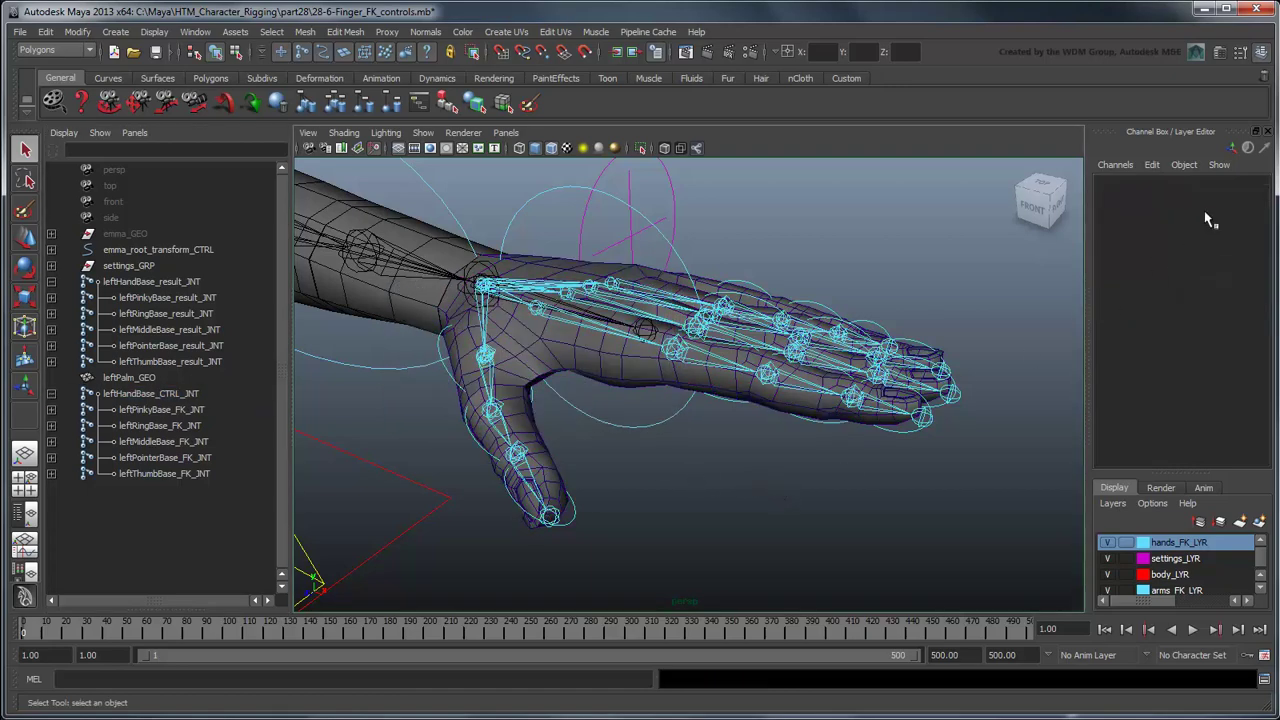
click(1267, 131)
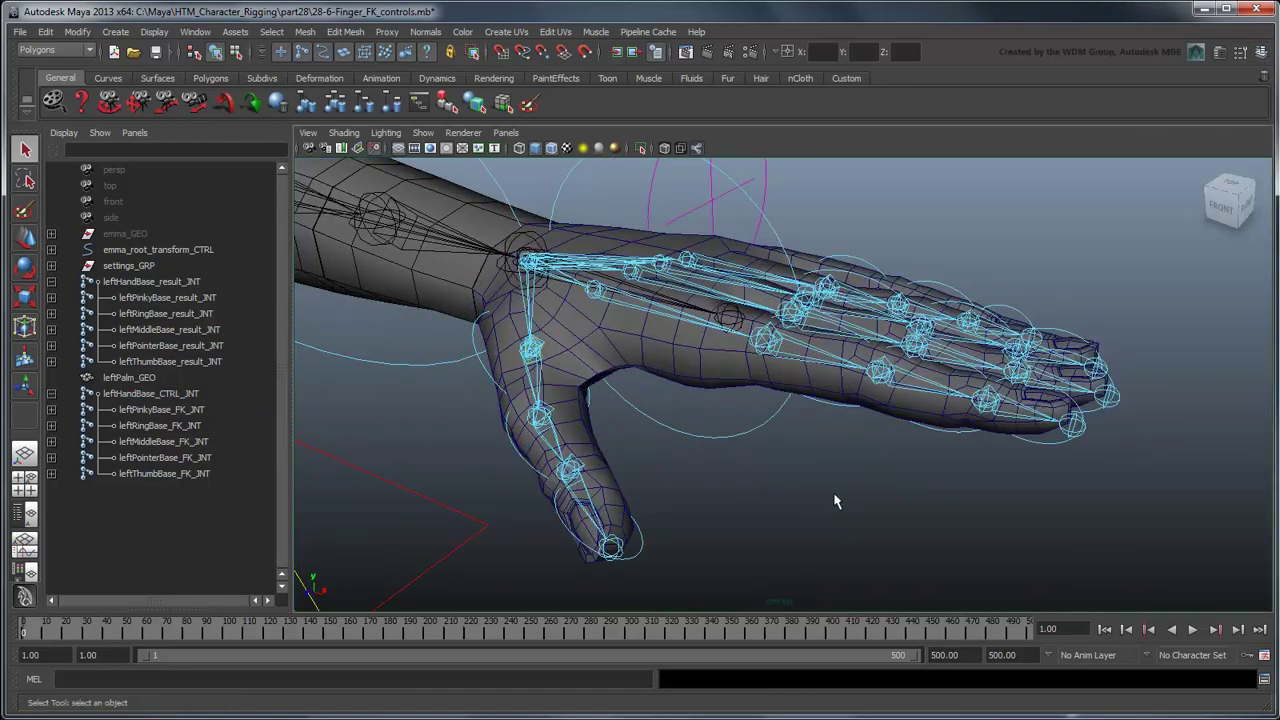